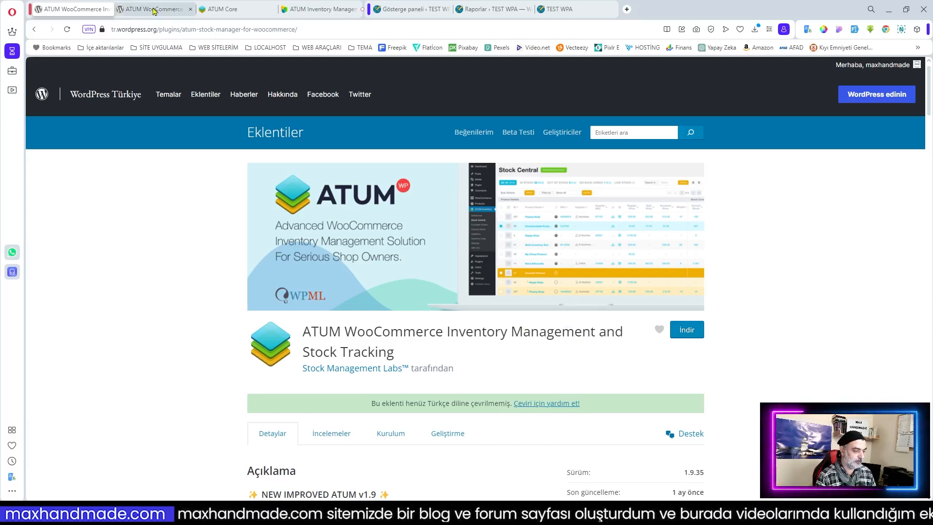
Review the Turkish-translated WordPress plugin page for ATUM, covering its description, features and ratings.
{"action": "key", "text": "ctrl+Tab"}
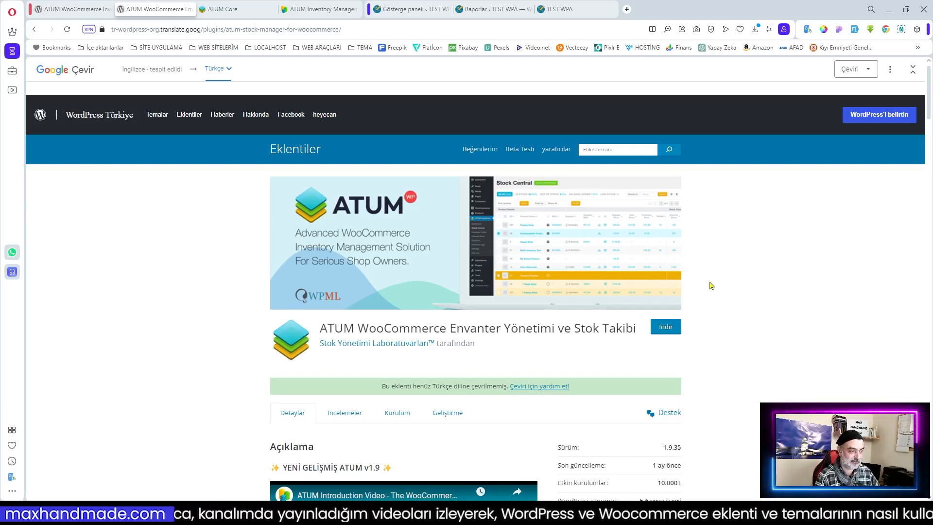
{"action": "scroll", "coordinate": [710, 286], "scroll_direction": "down", "scroll_amount": 8}
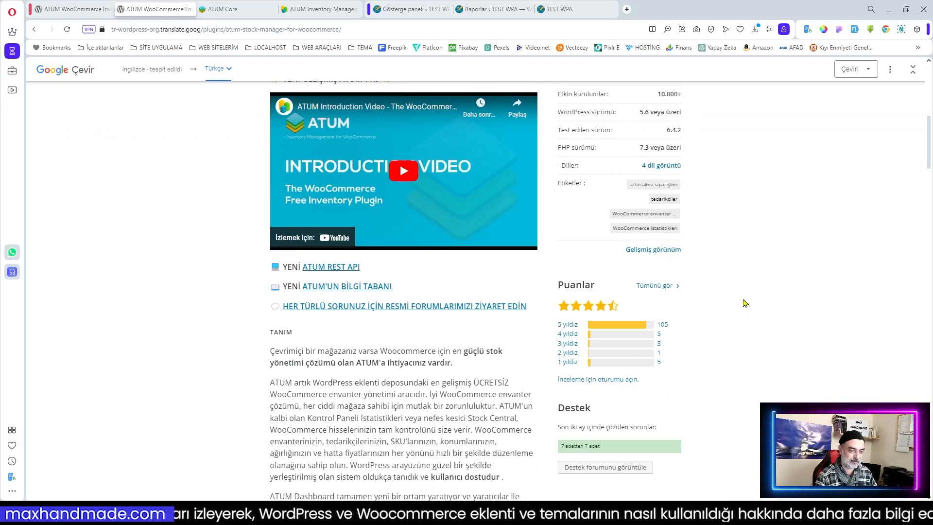
{"action": "scroll", "coordinate": [745, 303], "scroll_direction": "down", "scroll_amount": 12}
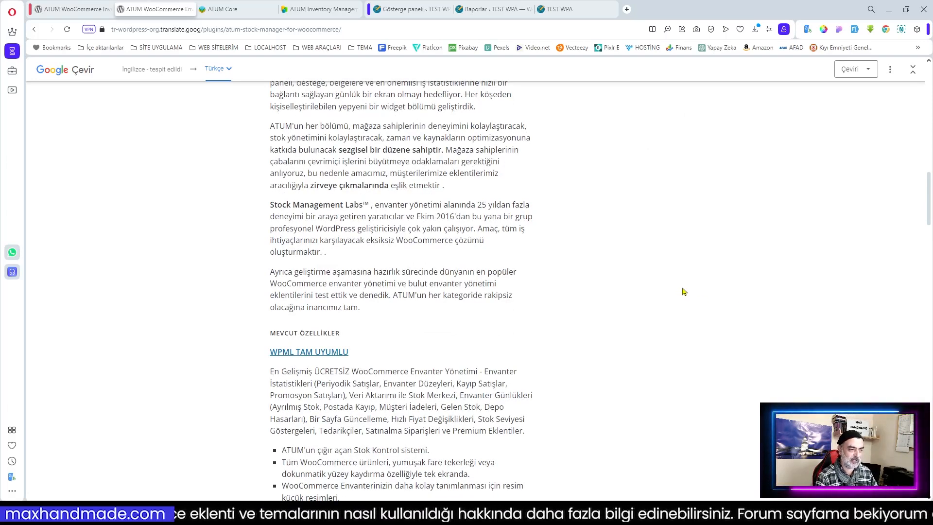
{"action": "scroll", "coordinate": [682, 292], "scroll_direction": "up", "scroll_amount": 6}
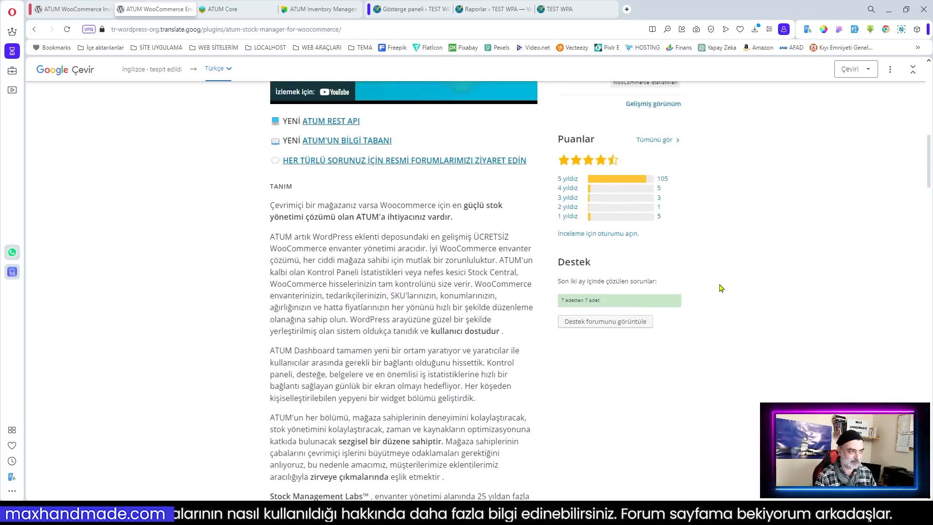
Look over the ATUM Core documentation topics and the Core Features section of the Stock Management Labs homepage.
{"action": "left_click", "coordinate": [249, 9]}
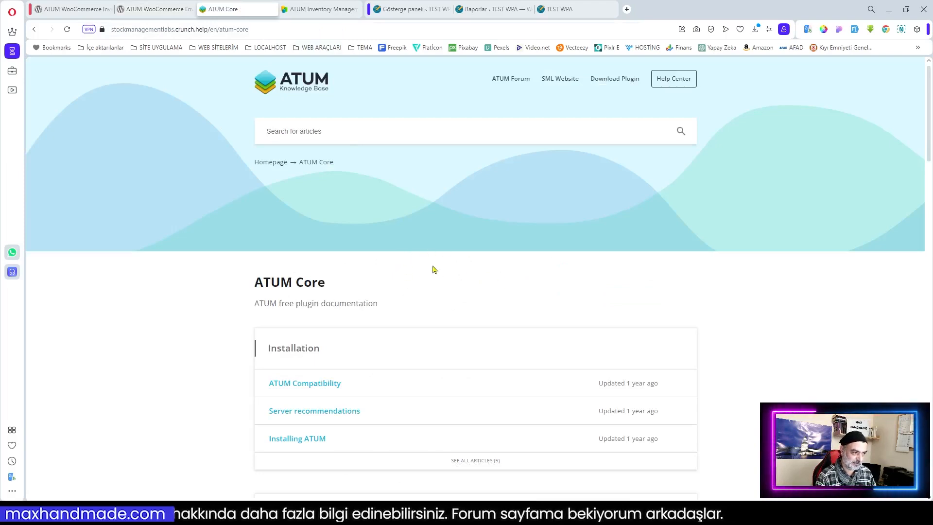
{"action": "scroll", "coordinate": [433, 268], "scroll_direction": "down", "scroll_amount": 5}
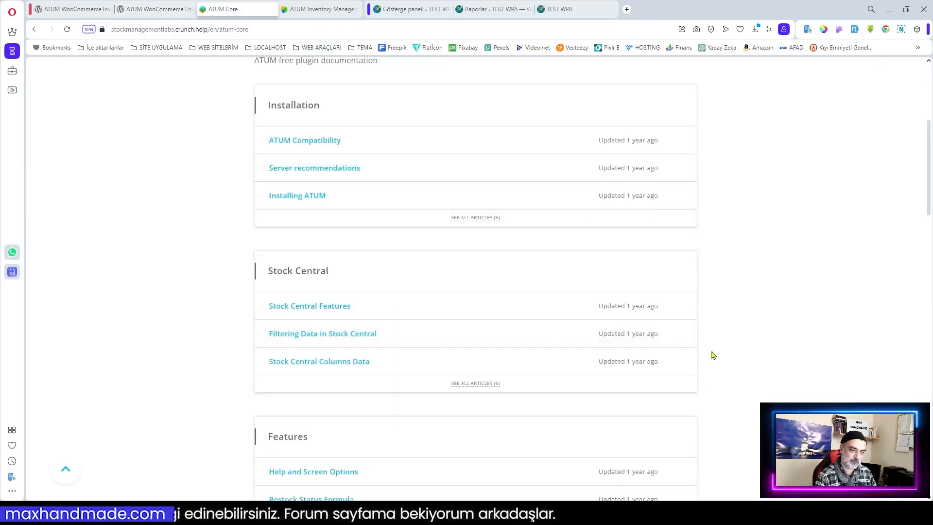
{"action": "key", "text": "ctrl+Tab"}
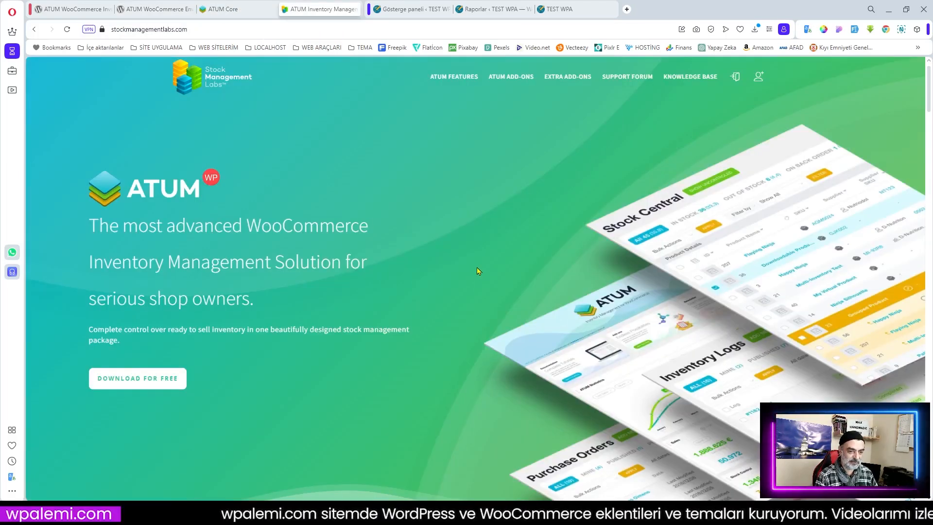
{"action": "scroll", "coordinate": [564, 256], "scroll_direction": "down", "scroll_amount": 1}
{"action": "scroll", "coordinate": [564, 256], "scroll_direction": "down", "scroll_amount": 8}
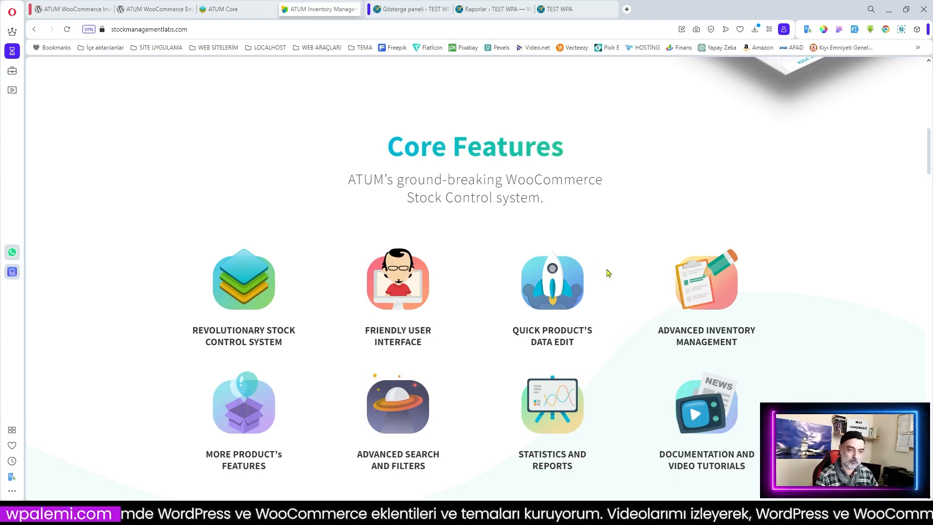
{"action": "scroll", "coordinate": [615, 276], "scroll_direction": "up", "scroll_amount": 5}
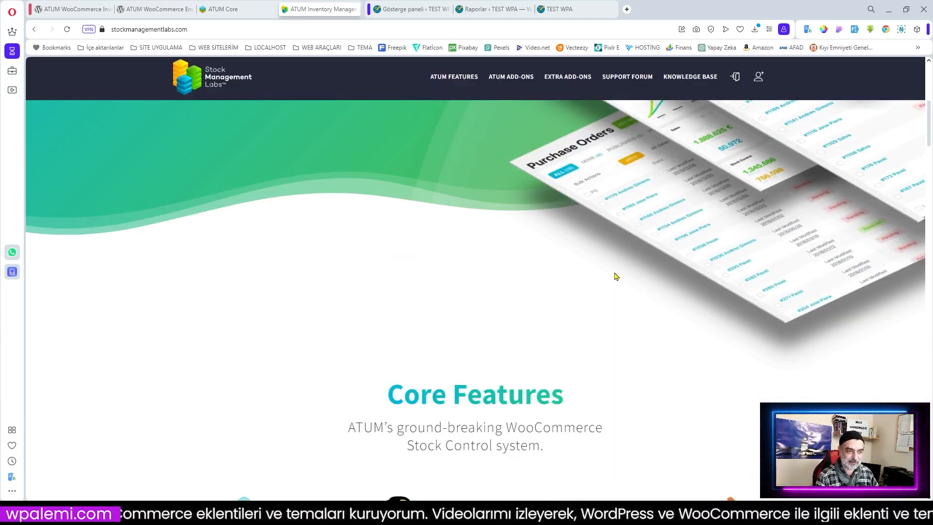
Open the Purchase Orders PRO page from the ATUM add-ons catalogue and find its pricing section.
{"action": "left_click", "coordinate": [575, 80]}
{"action": "scroll", "coordinate": [593, 208], "scroll_direction": "down", "scroll_amount": 5}
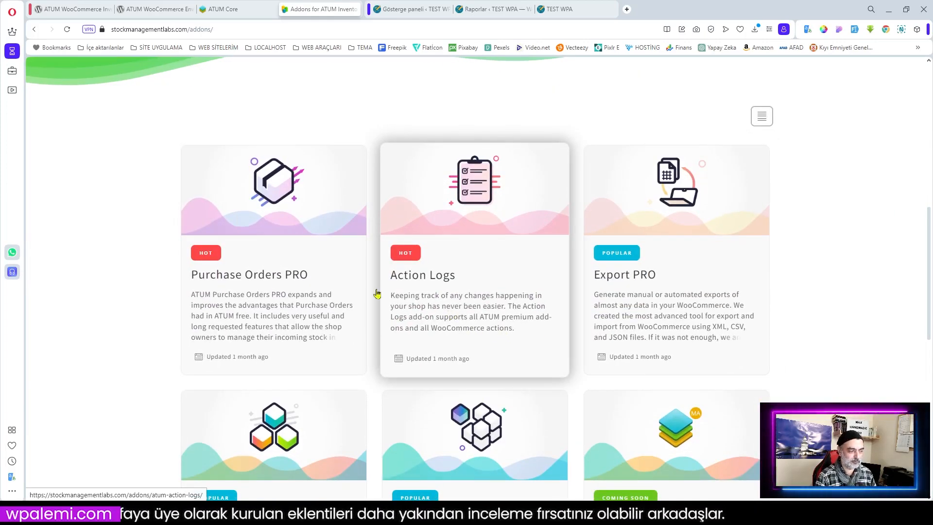
{"action": "left_click", "coordinate": [274, 309]}
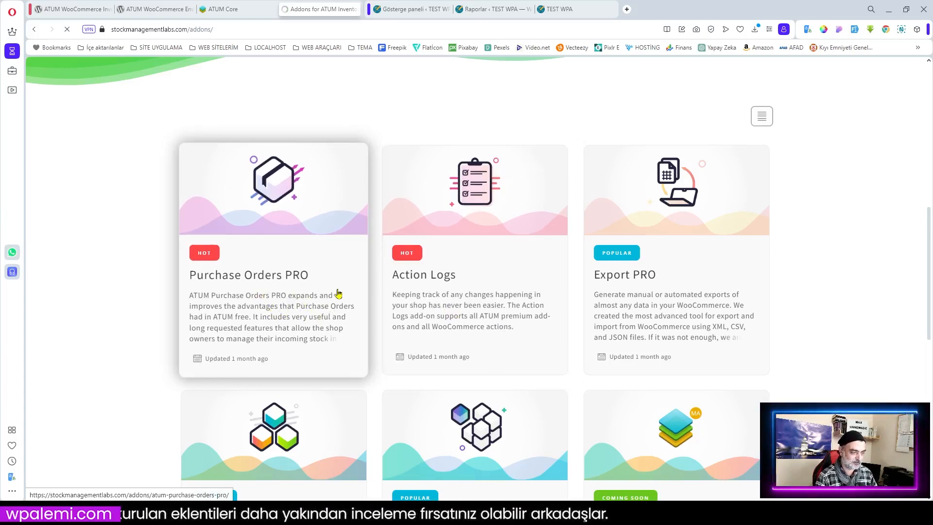
{"action": "scroll", "coordinate": [418, 291], "scroll_direction": "down", "scroll_amount": 6}
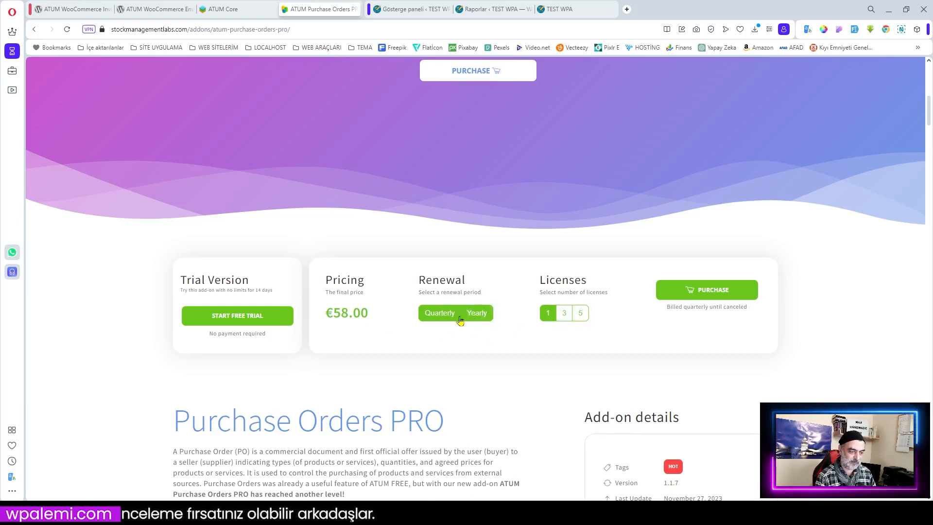
Compare the quarterly and yearly renewal prices of a single Purchase Orders PRO license.
{"action": "left_click", "coordinate": [477, 313]}
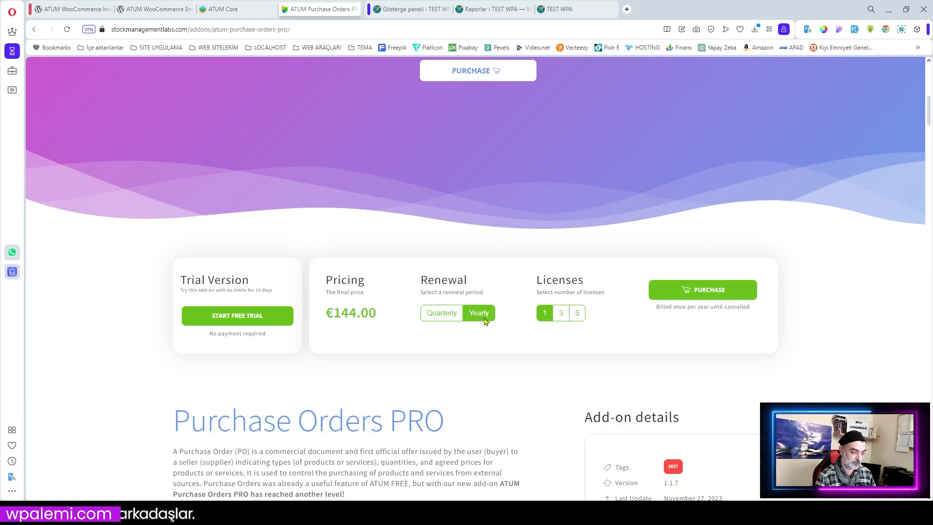
{"action": "left_click", "coordinate": [456, 316]}
{"action": "left_click", "coordinate": [467, 315]}
{"action": "scroll", "coordinate": [512, 320], "scroll_direction": "up", "scroll_amount": 7}
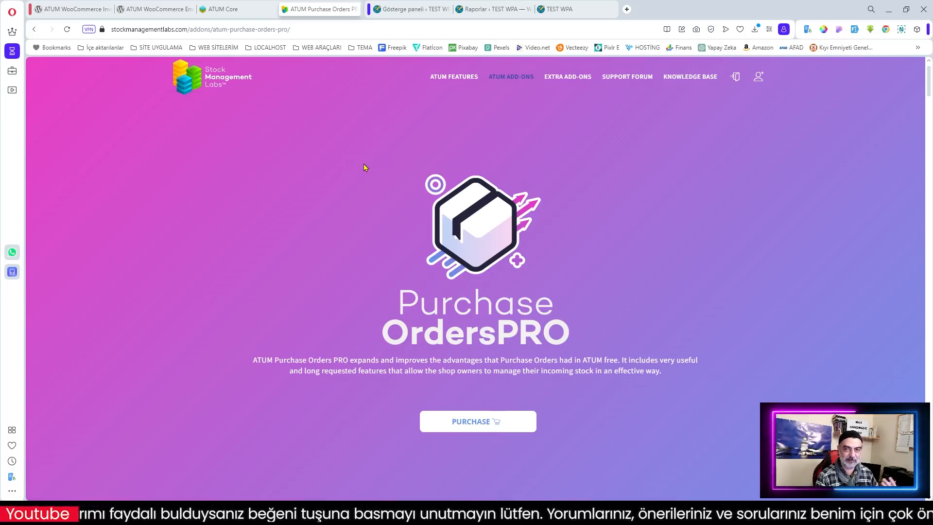
Examine the ATUM dashboard widgets on the TEST WPA site, including statistics, sales, orders, stock control and current stock value.
{"action": "left_click", "coordinate": [412, 9]}
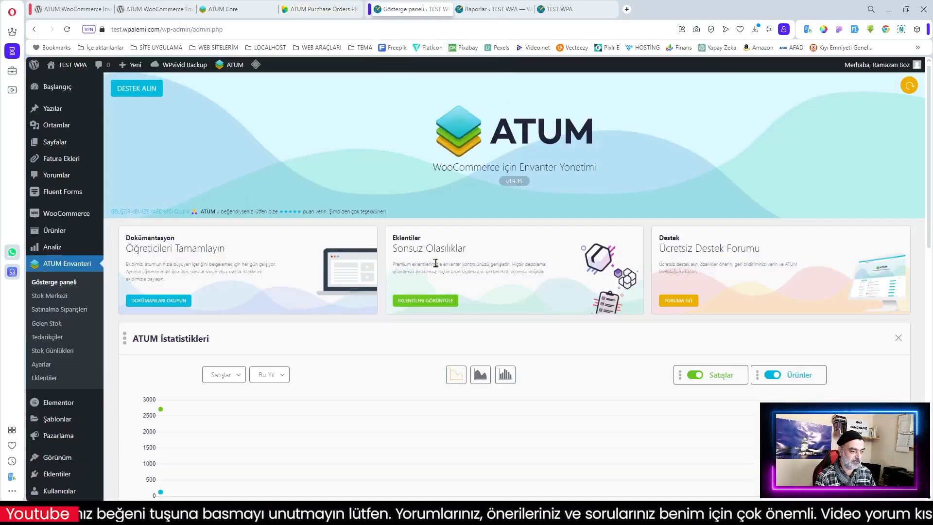
{"action": "scroll", "coordinate": [439, 223], "scroll_direction": "down", "scroll_amount": 7}
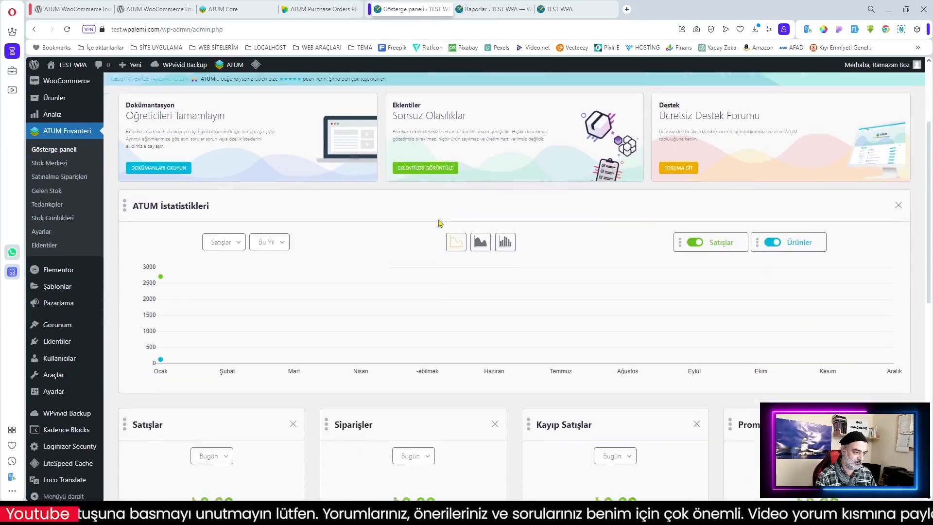
{"action": "scroll", "coordinate": [439, 219], "scroll_direction": "down", "scroll_amount": 5}
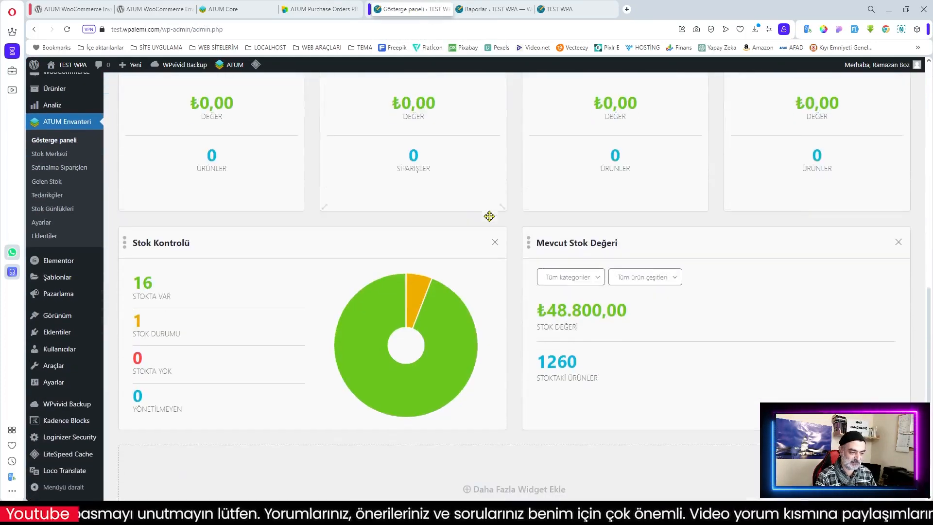
{"action": "scroll", "coordinate": [508, 215], "scroll_direction": "up", "scroll_amount": 6}
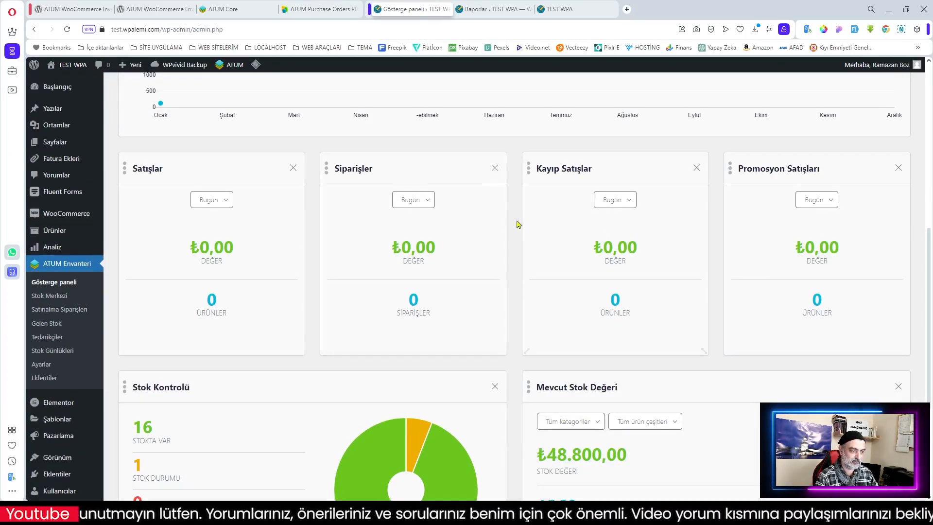
{"action": "scroll", "coordinate": [516, 223], "scroll_direction": "up", "scroll_amount": 3}
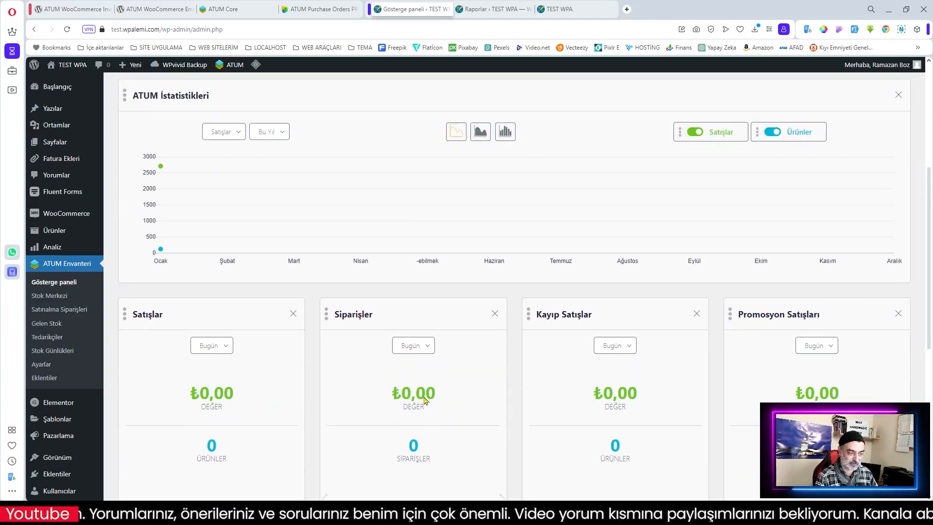
Open ATUM's Stok Merkezi page and look through its product stock list and totals.
{"action": "left_click", "coordinate": [50, 298]}
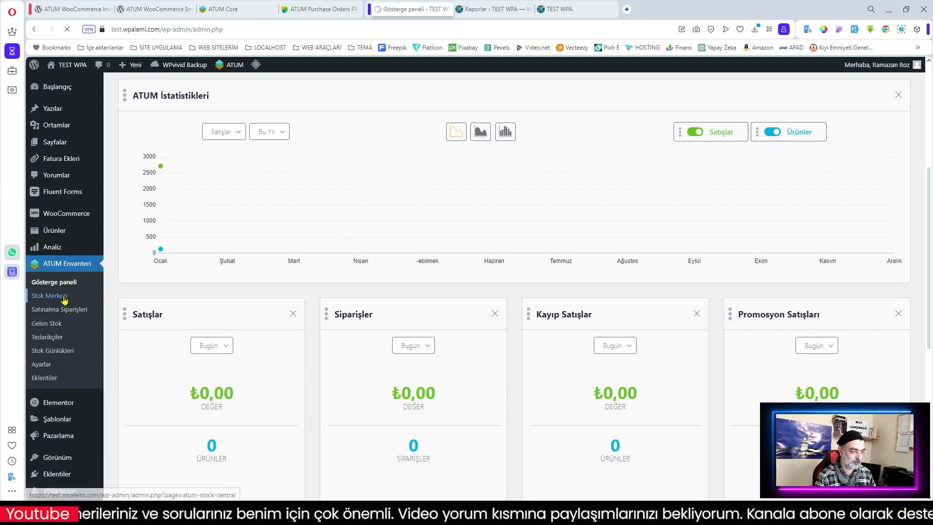
{"action": "scroll", "coordinate": [292, 233], "scroll_direction": "down", "scroll_amount": 5}
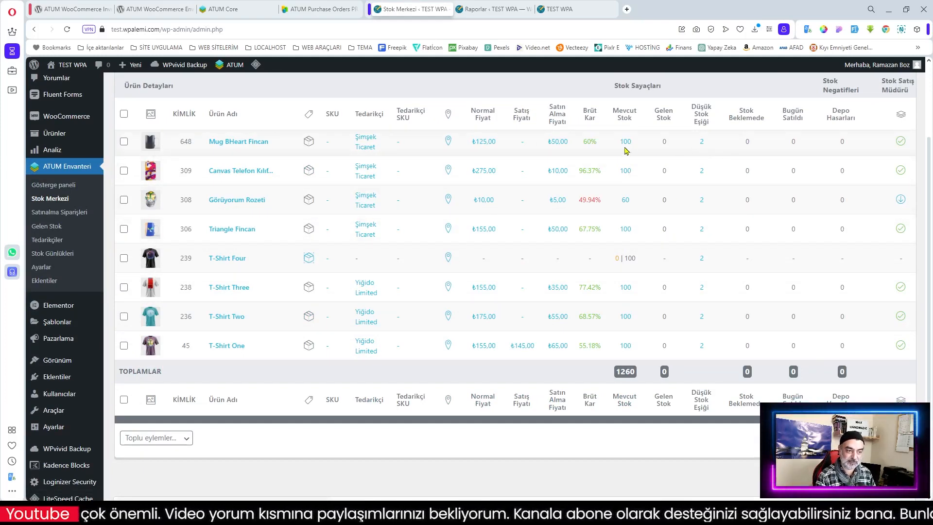
{"action": "scroll", "coordinate": [626, 165], "scroll_direction": "up", "scroll_amount": 3}
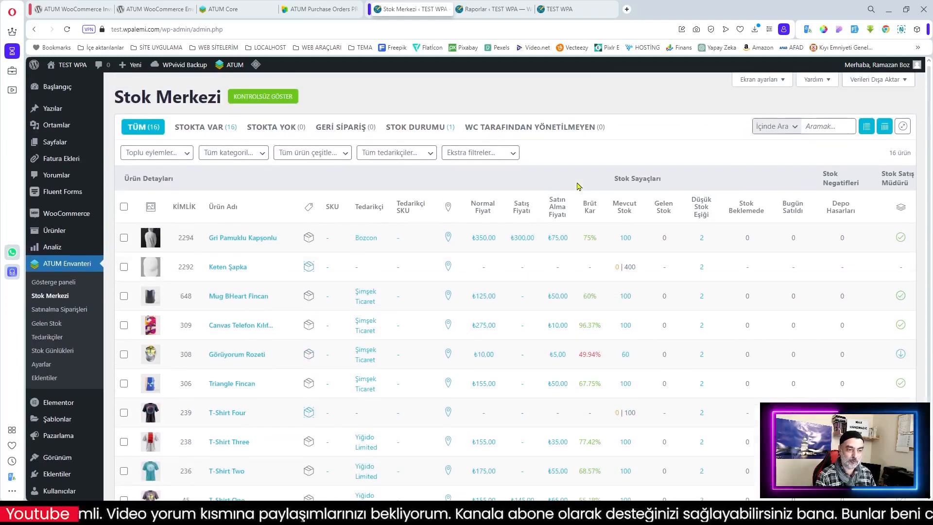
Check the column choices in Stok Merkezi's screen options and examine the list's price, gross profit and stock columns.
{"action": "left_click", "coordinate": [772, 80]}
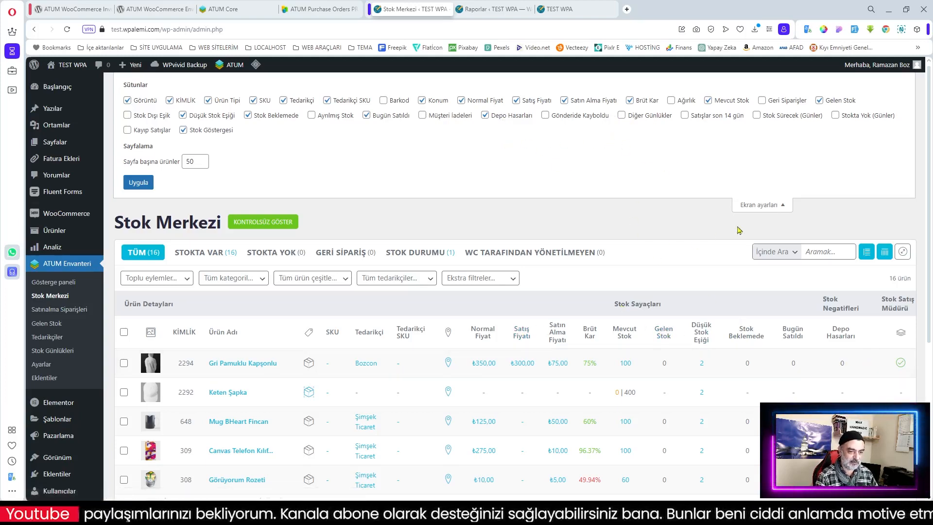
{"action": "left_click", "coordinate": [752, 205]}
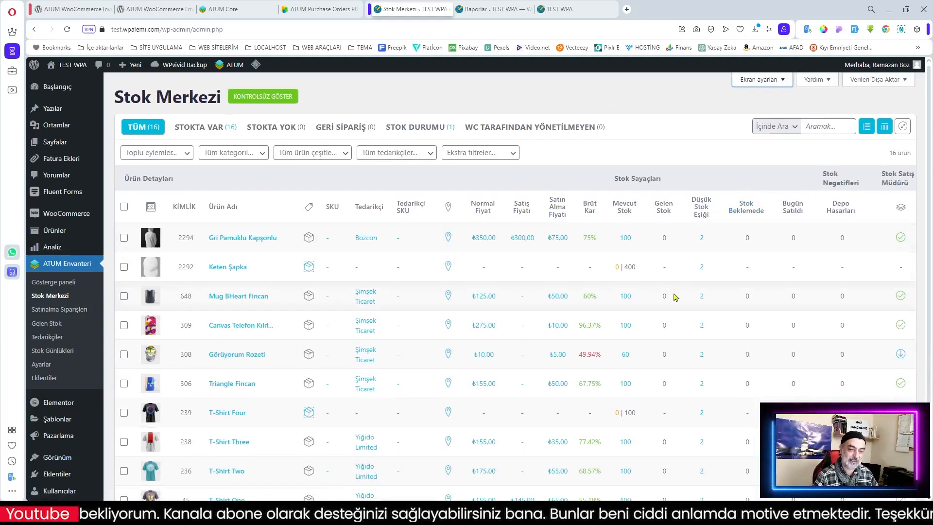
{"action": "scroll", "coordinate": [674, 297], "scroll_direction": "down", "scroll_amount": 1}
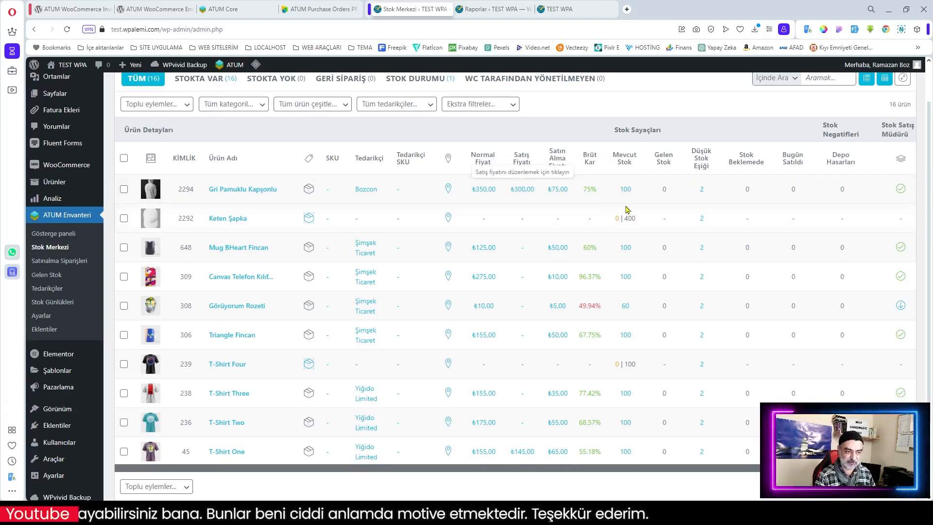
{"action": "mouse_move", "coordinate": [589, 196]}
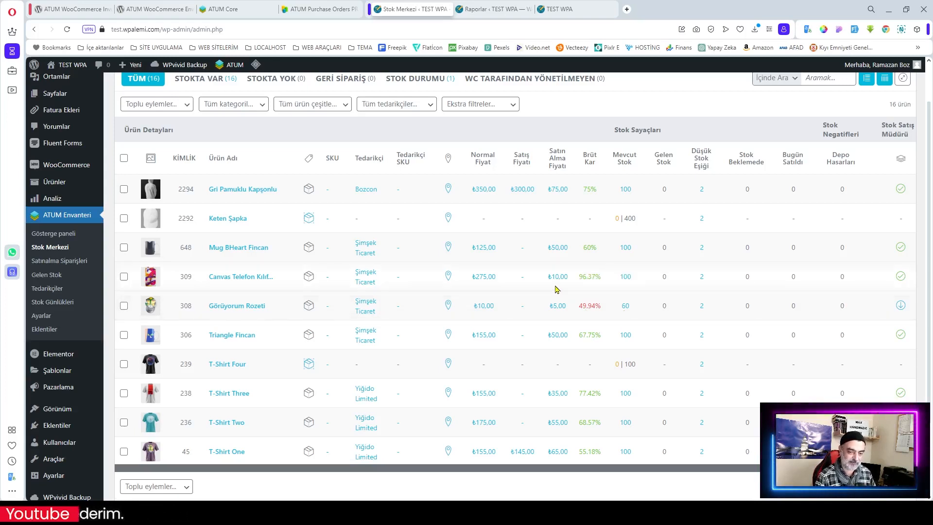
{"action": "scroll", "coordinate": [408, 271], "scroll_direction": "up", "scroll_amount": 1}
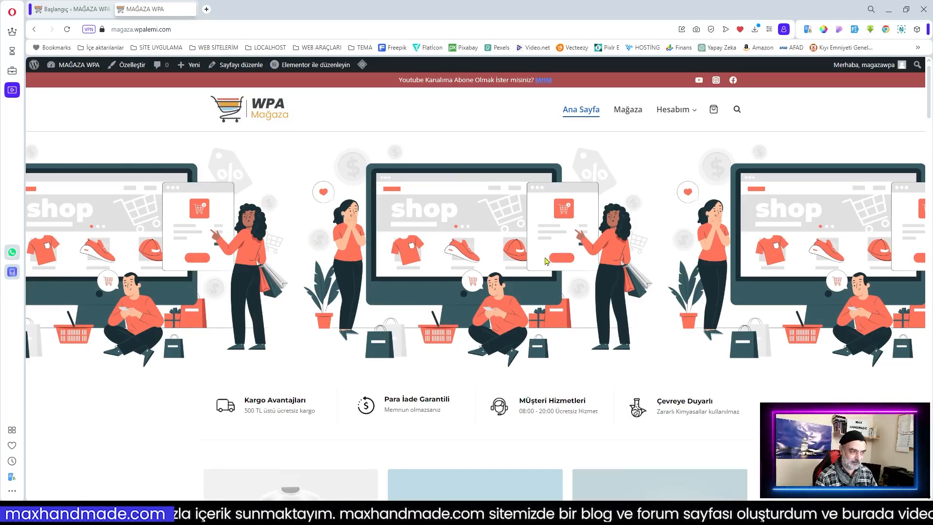
Look over the MAĞAZA WPA storefront and open the page for adding new plugins in its WordPress admin.
{"action": "scroll", "coordinate": [709, 311], "scroll_direction": "down", "scroll_amount": 2}
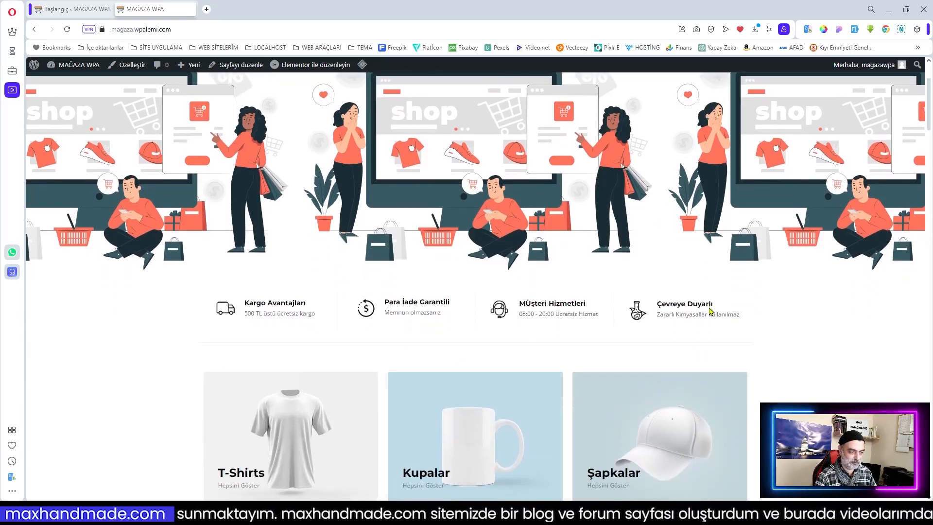
{"action": "scroll", "coordinate": [709, 311], "scroll_direction": "up", "scroll_amount": 2}
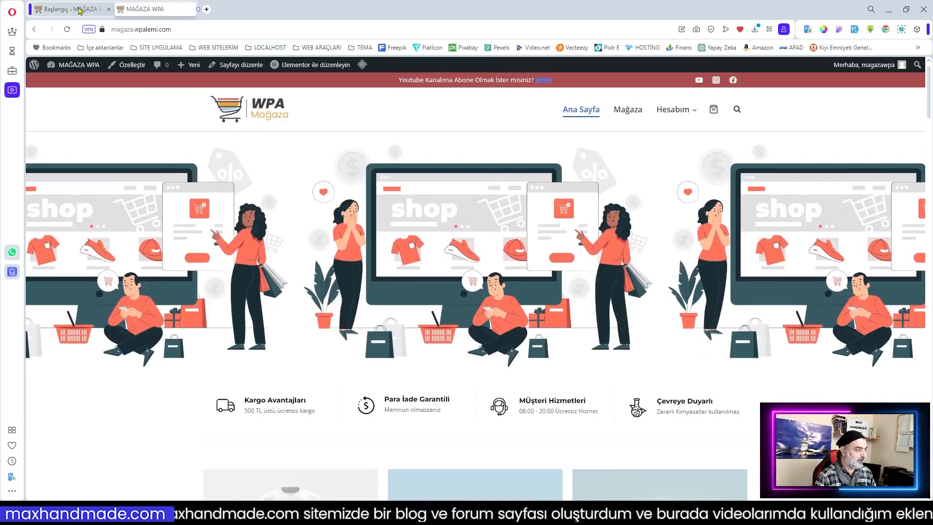
{"action": "left_click", "coordinate": [74, 8]}
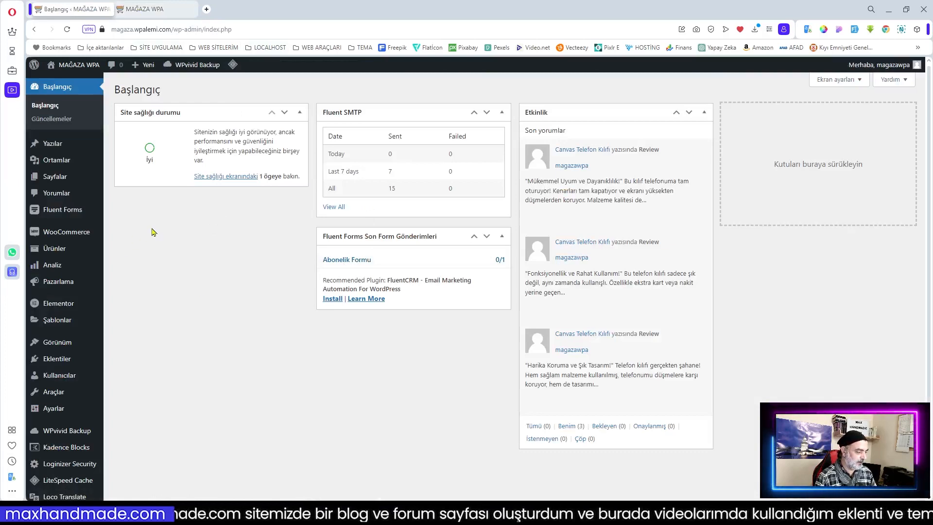
{"action": "mouse_move", "coordinate": [57, 363]}
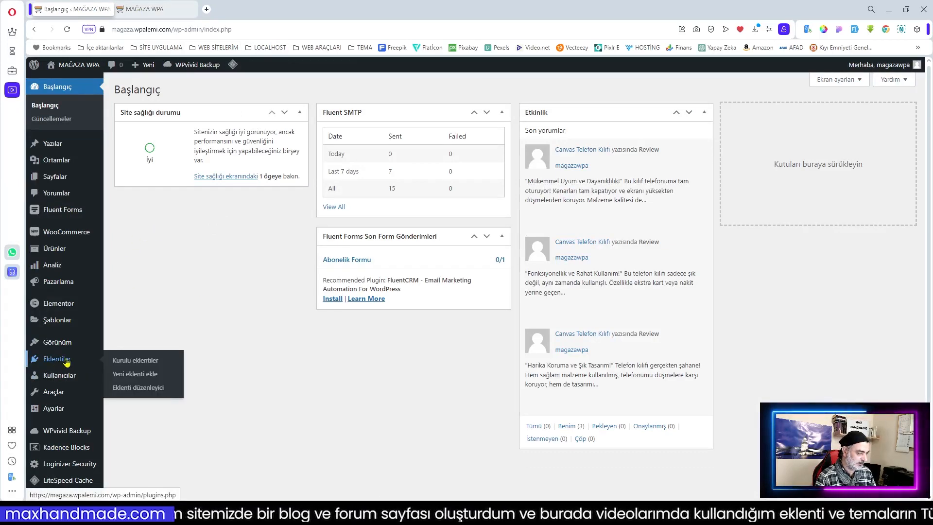
{"action": "left_click", "coordinate": [135, 374]}
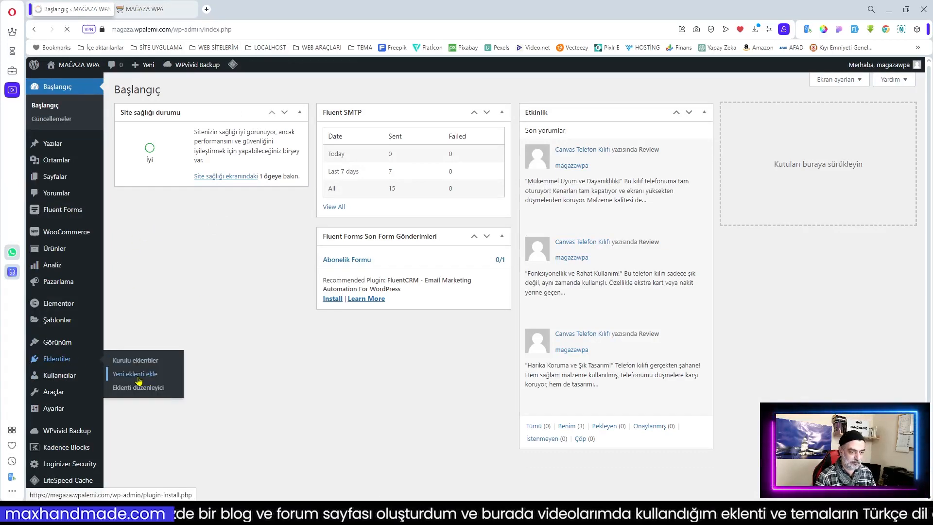
Search the plugin directory for "ATUM" and install ATUM WooCommerce Inventory Management and Stock Tracking.
{"action": "left_click", "coordinate": [788, 118]}
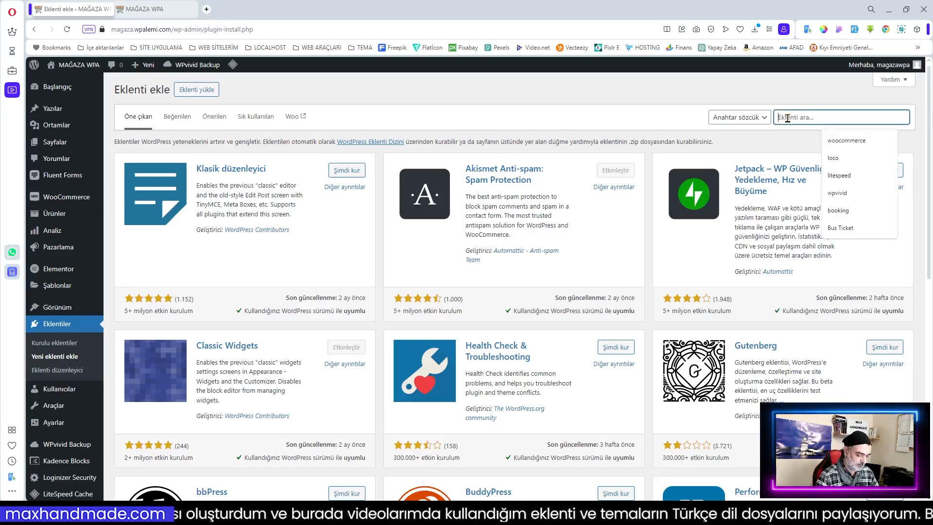
{"action": "type", "text": "ATUM"}
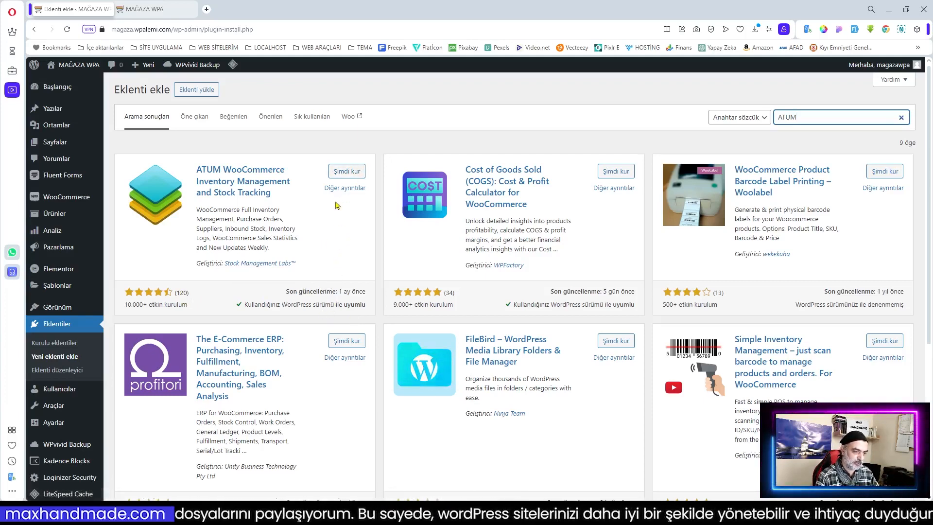
{"action": "left_click", "coordinate": [343, 173]}
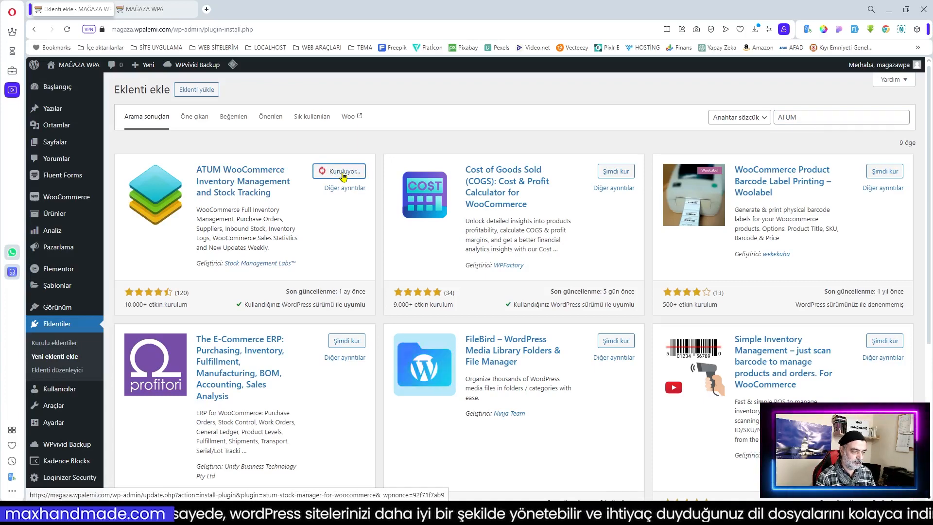
Activate the ATUM WooCommerce inventory plugin and go to the WordPress admin start page.
{"action": "left_click", "coordinate": [350, 174]}
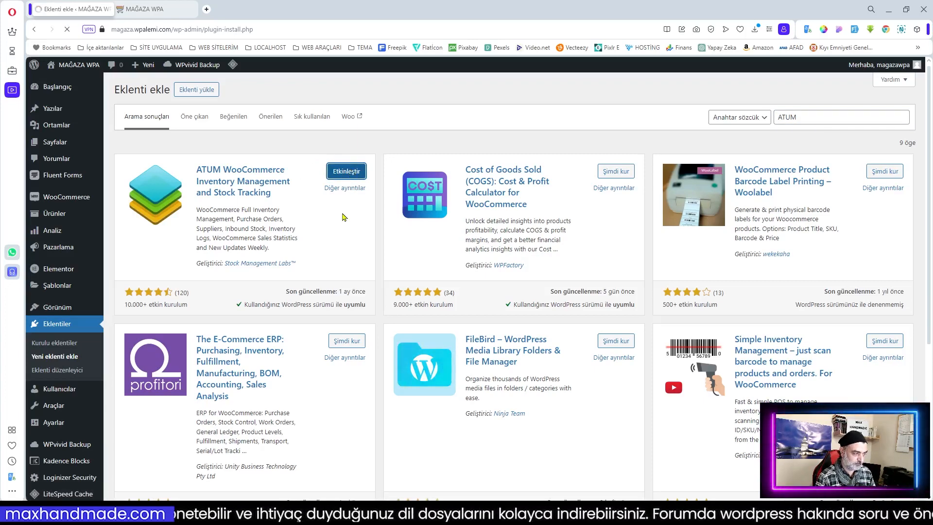
{"action": "scroll", "coordinate": [369, 224], "scroll_direction": "down", "scroll_amount": 2}
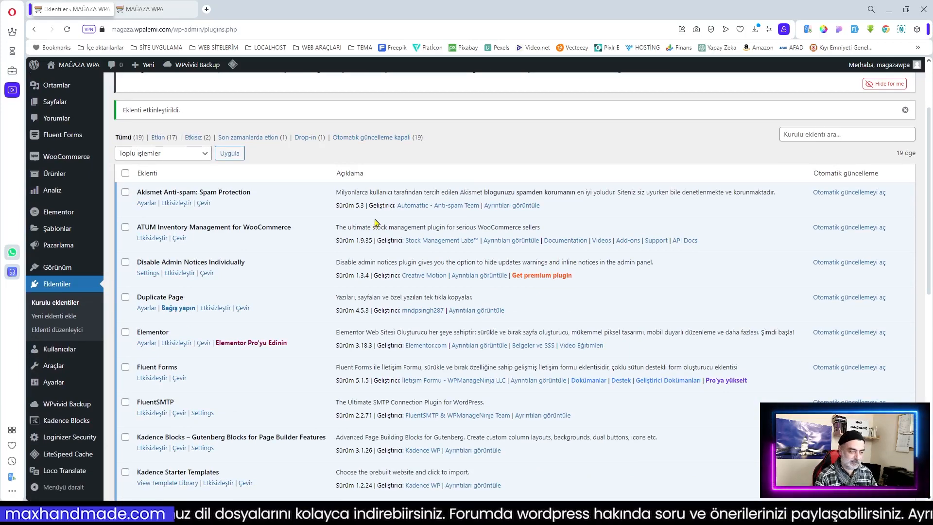
{"action": "scroll", "coordinate": [63, 287], "scroll_direction": "up", "scroll_amount": 2}
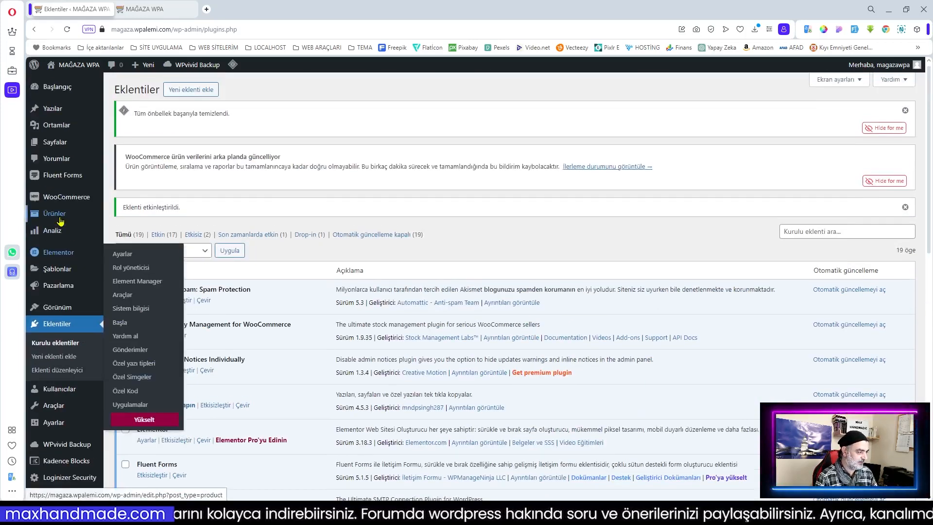
{"action": "left_click", "coordinate": [60, 92]}
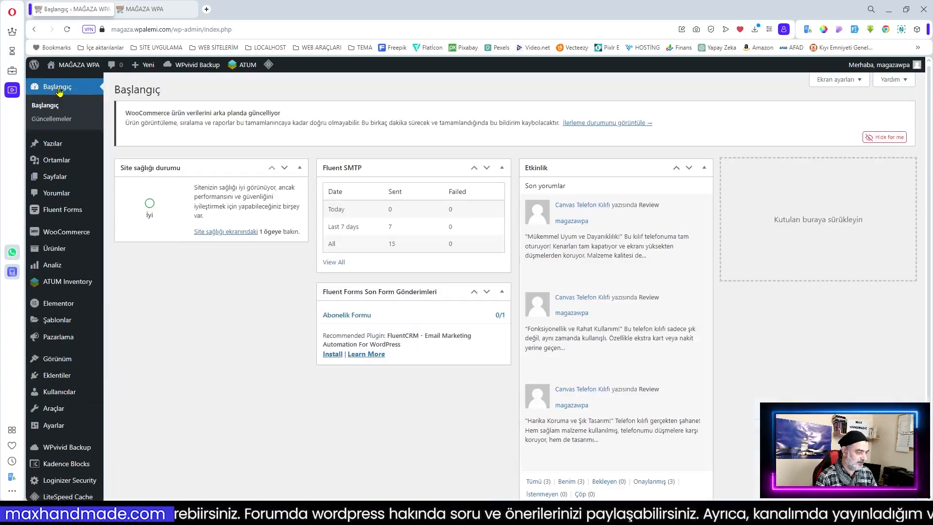
Open the ATUM Inventory dashboard, answer its survey with ATUM Barcodes, send it and close the survey box.
{"action": "mouse_move", "coordinate": [67, 290]}
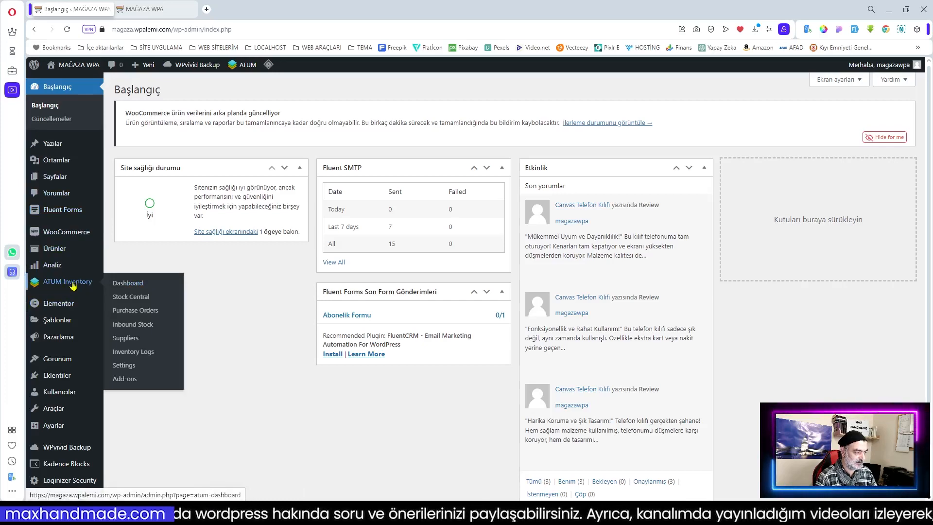
{"action": "left_click", "coordinate": [70, 285]}
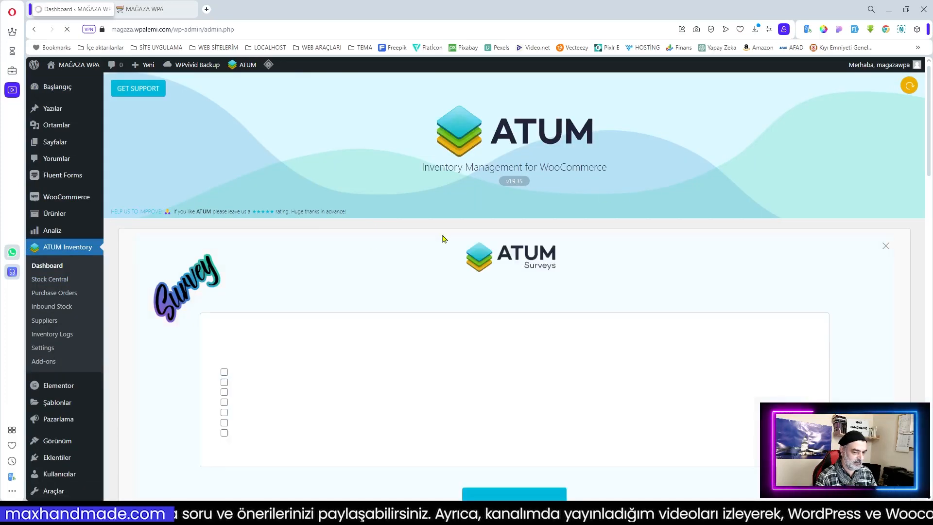
{"action": "scroll", "coordinate": [400, 238], "scroll_direction": "down", "scroll_amount": 2}
{"action": "left_click_drag", "start_coordinate": [453, 242], "coordinate": [458, 242]}
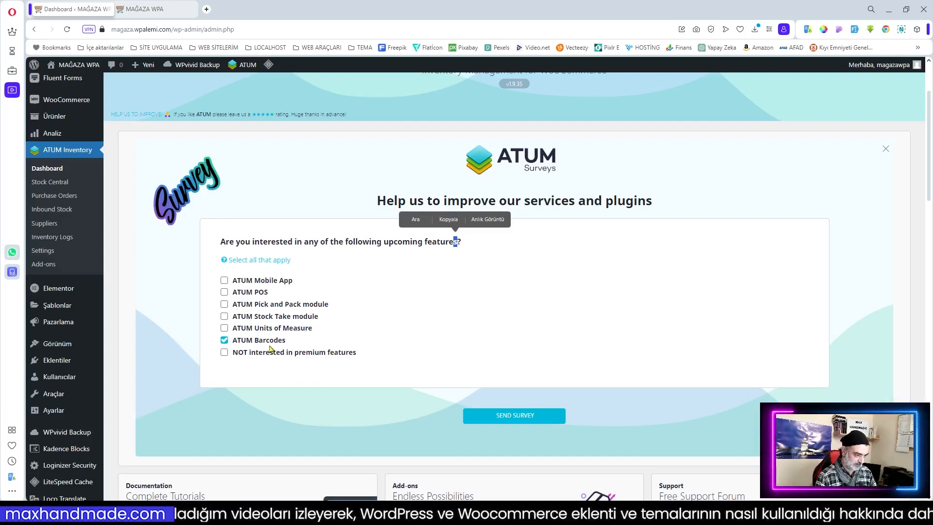
{"action": "left_click", "coordinate": [511, 418]}
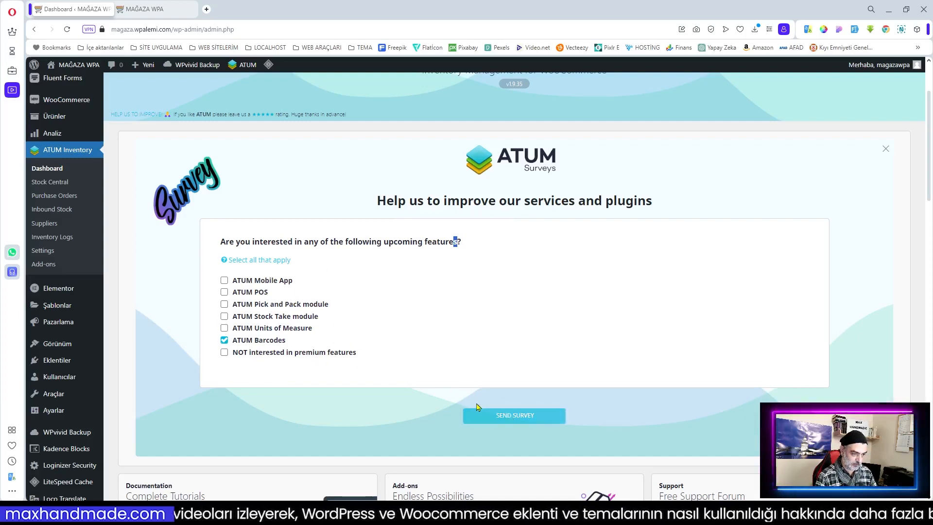
{"action": "left_click", "coordinate": [887, 155]}
Look through the ATUM dashboard's statistics, sales, orders, stock control and current stock value widgets.
{"action": "scroll", "coordinate": [649, 244], "scroll_direction": "down", "scroll_amount": 8}
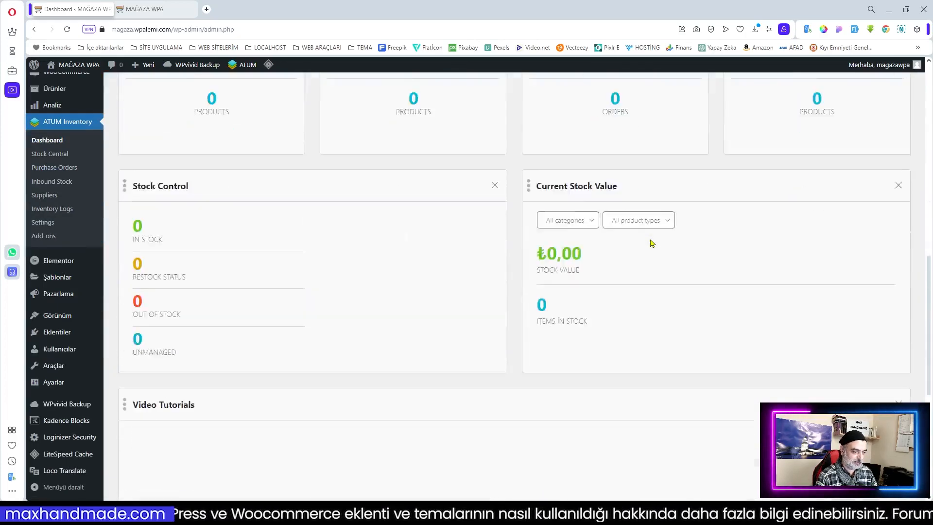
{"action": "scroll", "coordinate": [539, 266], "scroll_direction": "up", "scroll_amount": 4}
{"action": "scroll", "coordinate": [540, 266], "scroll_direction": "up", "scroll_amount": 2}
{"action": "scroll", "coordinate": [554, 276], "scroll_direction": "down", "scroll_amount": 4}
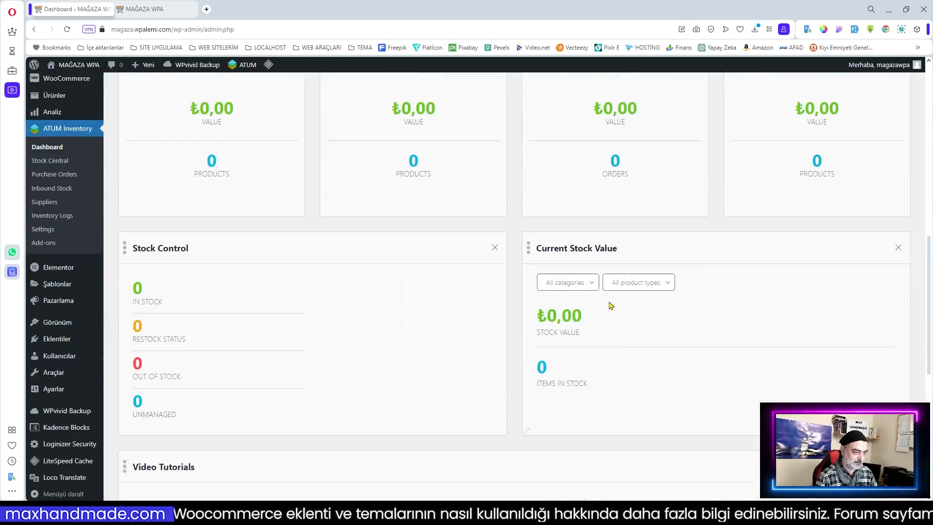
{"action": "scroll", "coordinate": [395, 303], "scroll_direction": "up", "scroll_amount": 4}
{"action": "scroll", "coordinate": [394, 302], "scroll_direction": "up", "scroll_amount": 4}
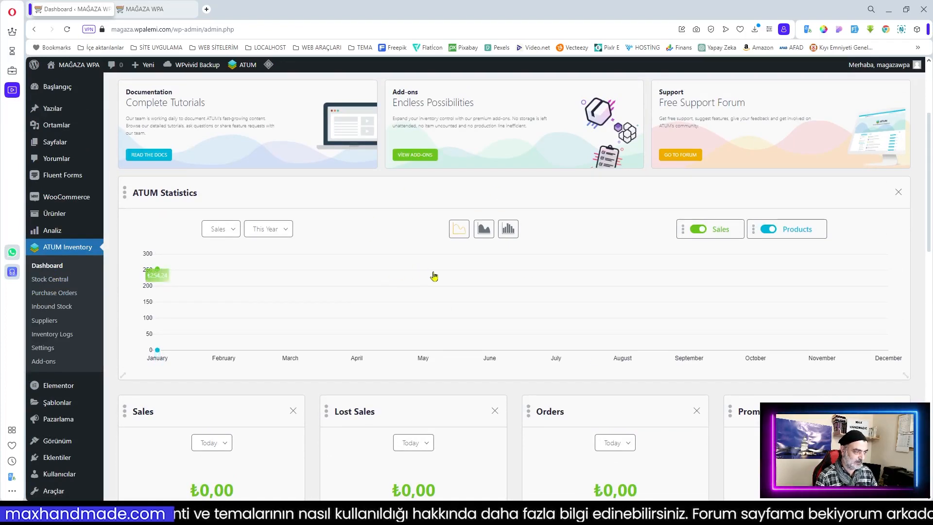
{"action": "scroll", "coordinate": [422, 270], "scroll_direction": "up", "scroll_amount": 2}
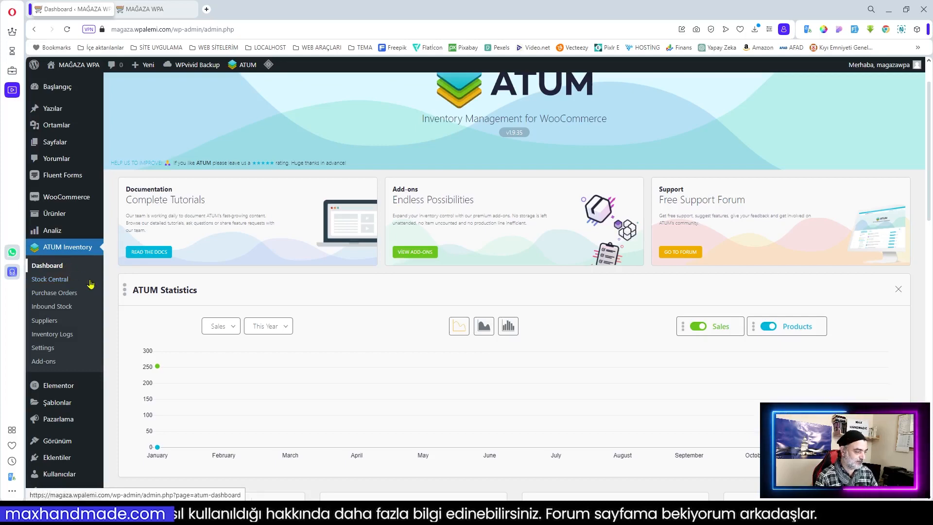
Open Stock Central, dismiss the survey window and read how to put products under ATUM's control.
{"action": "left_click", "coordinate": [59, 279]}
{"action": "scroll", "coordinate": [60, 282], "scroll_direction": "down", "scroll_amount": 1}
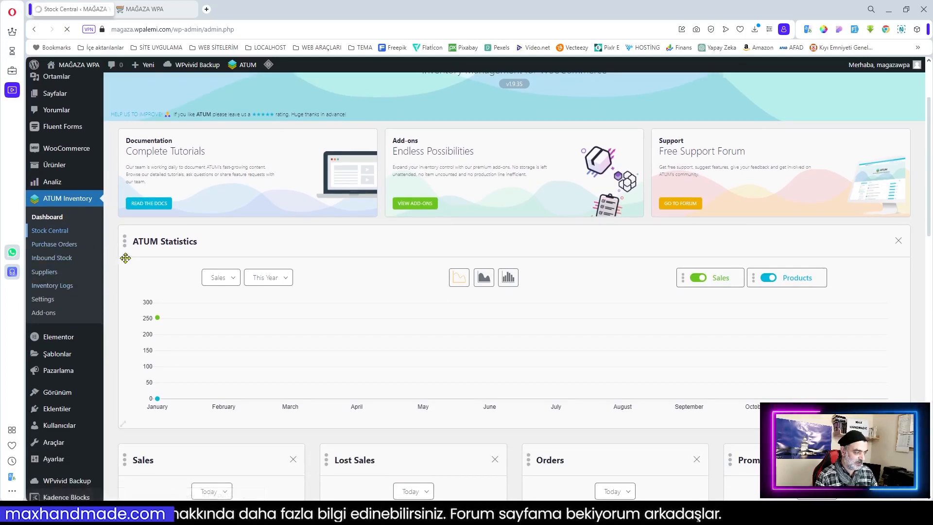
{"action": "scroll", "coordinate": [467, 313], "scroll_direction": "down", "scroll_amount": 3}
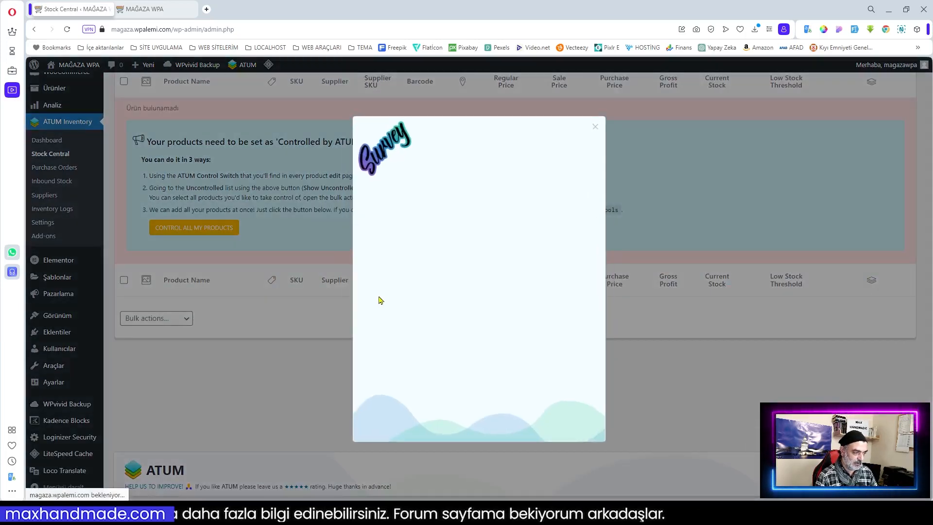
{"action": "left_click", "coordinate": [475, 426]}
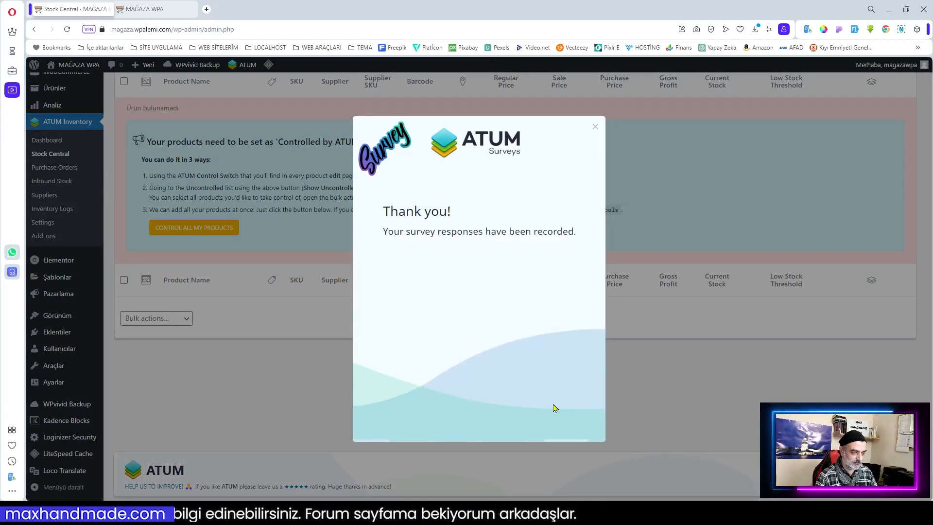
{"action": "left_click", "coordinate": [596, 127]}
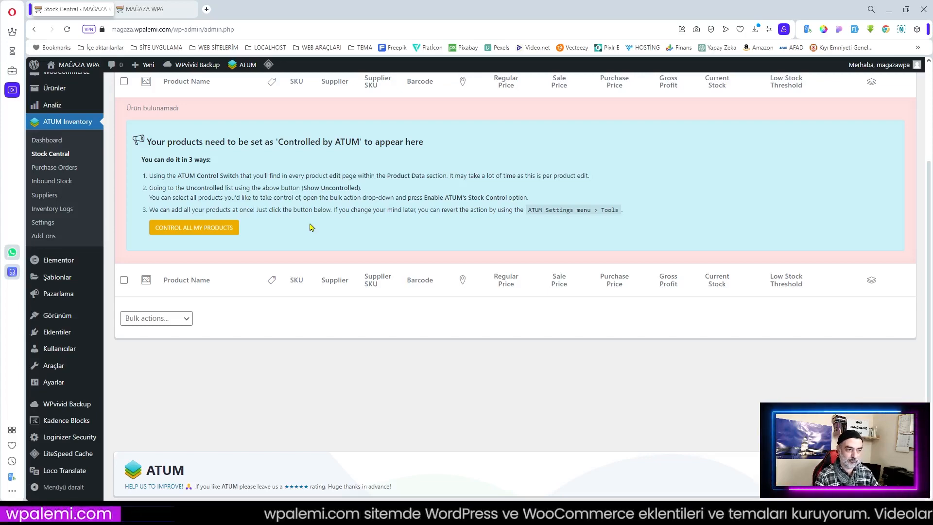
{"action": "scroll", "coordinate": [377, 229], "scroll_direction": "up", "scroll_amount": 3}
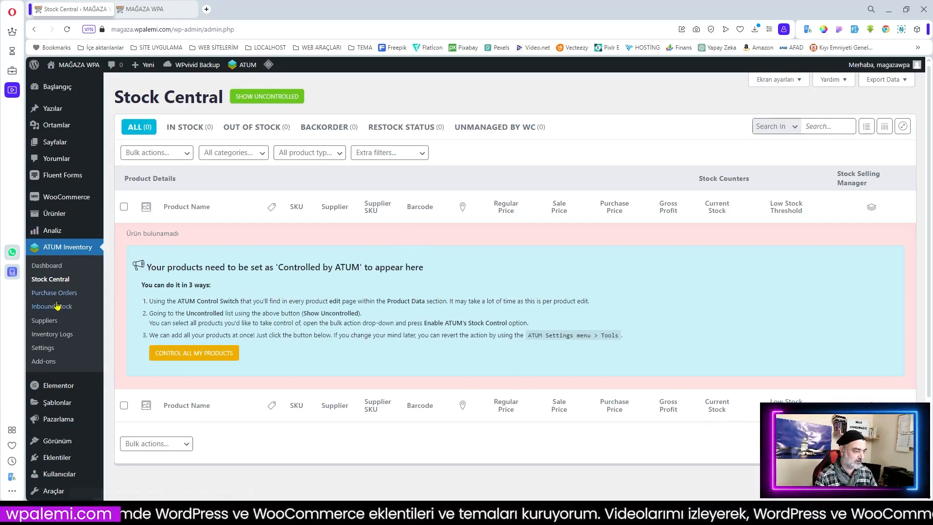
View ATUM's Purchase Orders, Inbound Stock, Suppliers, Inventory Logs and Settings pages in turn.
{"action": "left_click", "coordinate": [44, 294]}
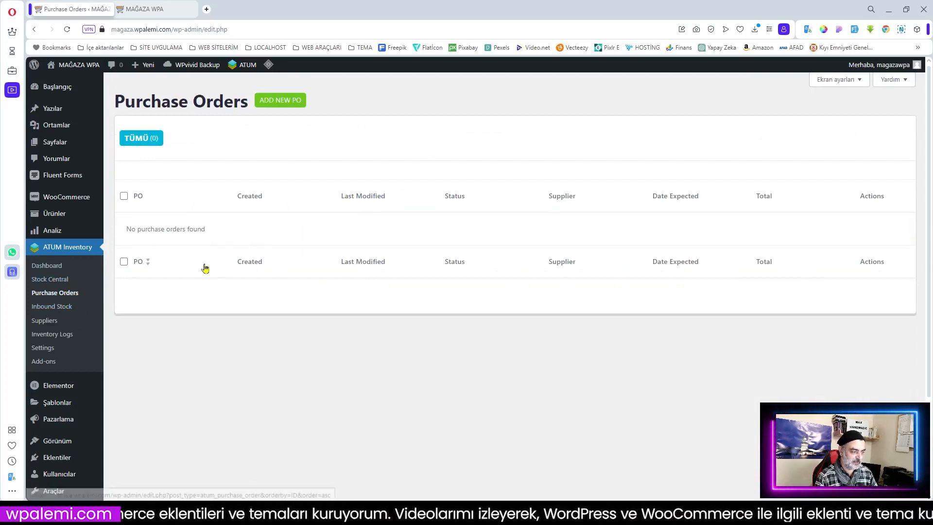
{"action": "left_click", "coordinate": [53, 307]}
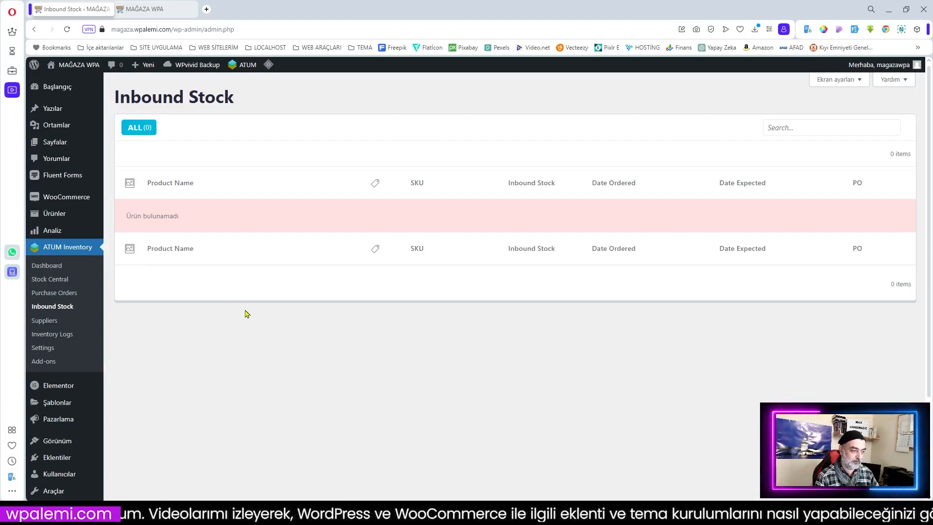
{"action": "left_click", "coordinate": [54, 321]}
{"action": "left_click", "coordinate": [53, 333]}
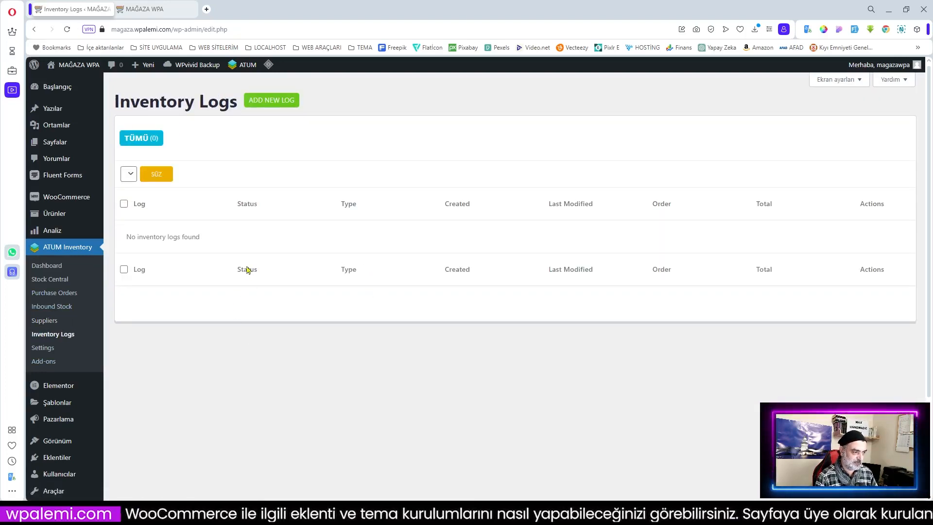
{"action": "left_click", "coordinate": [51, 365]}
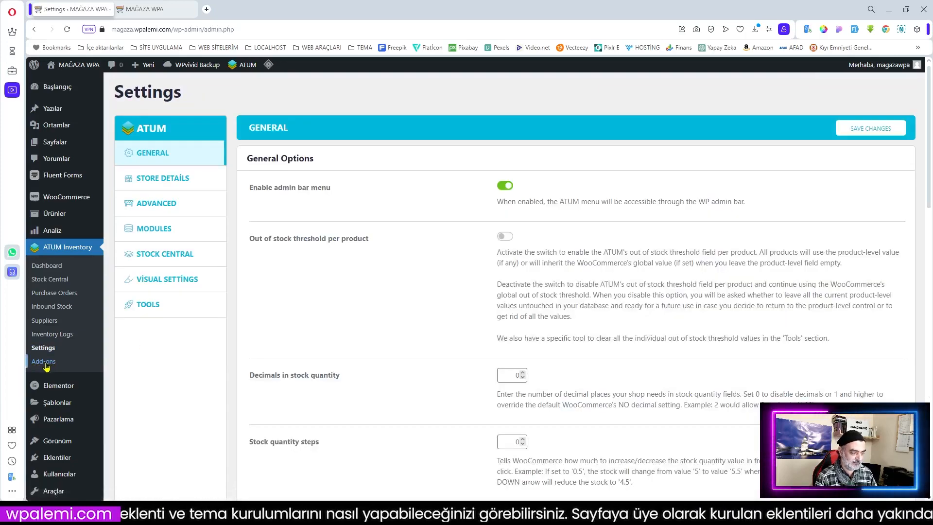
Open ATUM's Add-ons page and look through the premium add-ons on offer.
{"action": "left_click", "coordinate": [46, 364]}
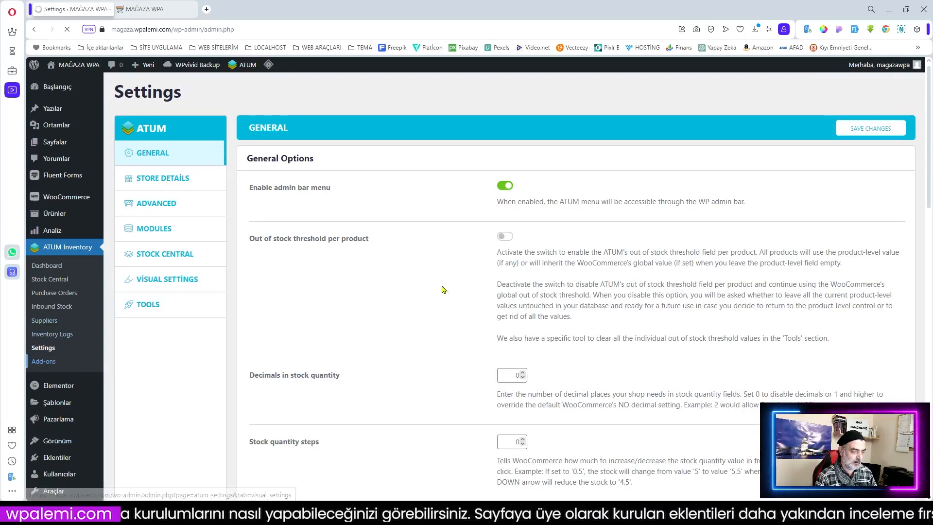
{"action": "scroll", "coordinate": [499, 336], "scroll_direction": "down", "scroll_amount": 8}
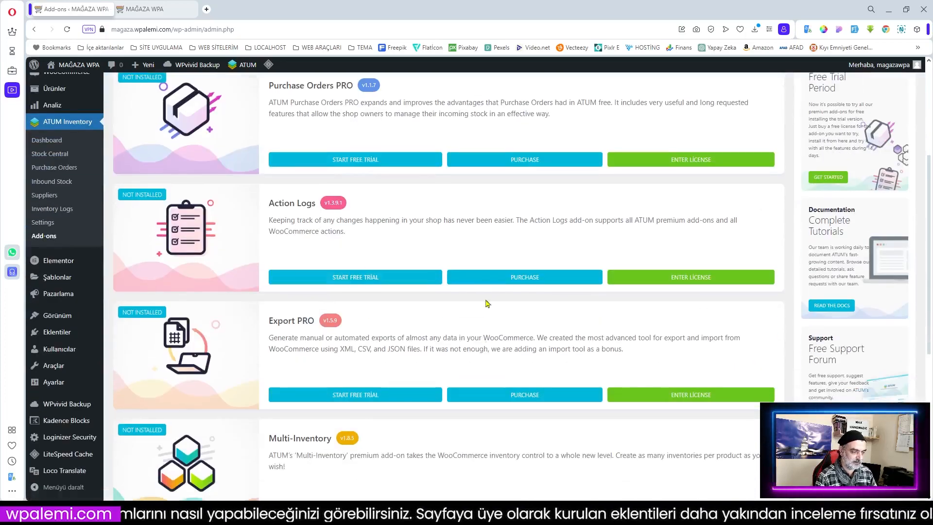
{"action": "scroll", "coordinate": [506, 333], "scroll_direction": "up", "scroll_amount": 10}
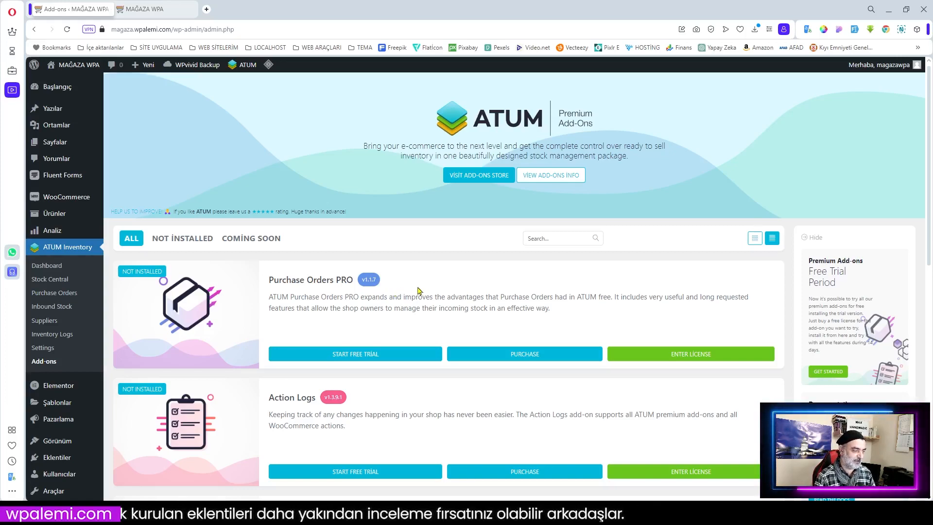
{"action": "scroll", "coordinate": [60, 354], "scroll_direction": "down", "scroll_amount": 3}
Open the translation file upload page for ATUM Inventory Management for WooCommerce in Loco Translate.
{"action": "mouse_move", "coordinate": [58, 474]}
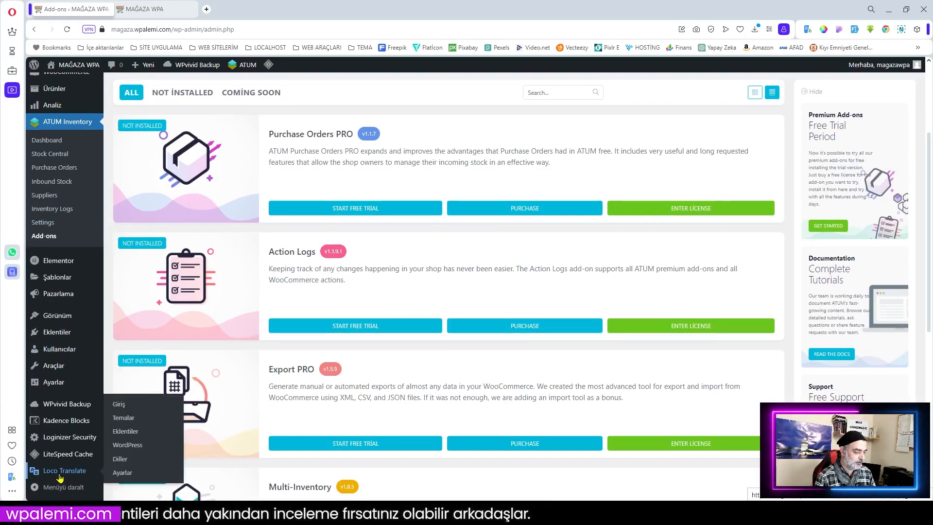
{"action": "left_click", "coordinate": [124, 432]}
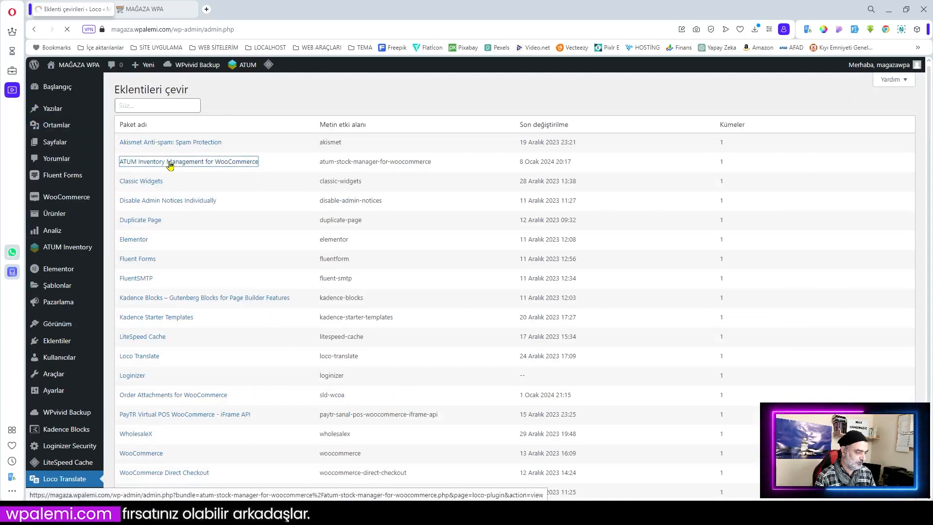
{"action": "left_click", "coordinate": [171, 162]}
{"action": "left_click", "coordinate": [170, 151]}
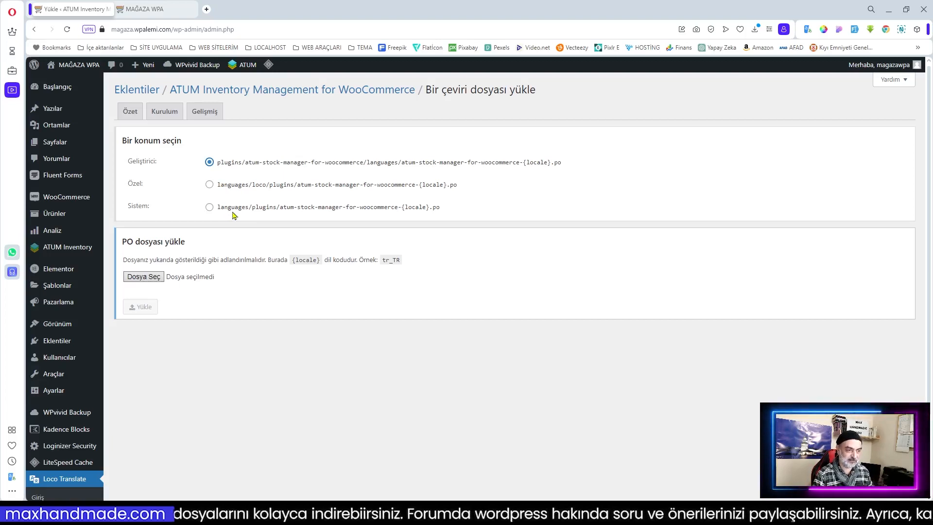
Set the location to Özel and upload the Turkish translation file atum-stock-manager-for-woocommerce-tr_TR.po.
{"action": "left_click", "coordinate": [209, 185]}
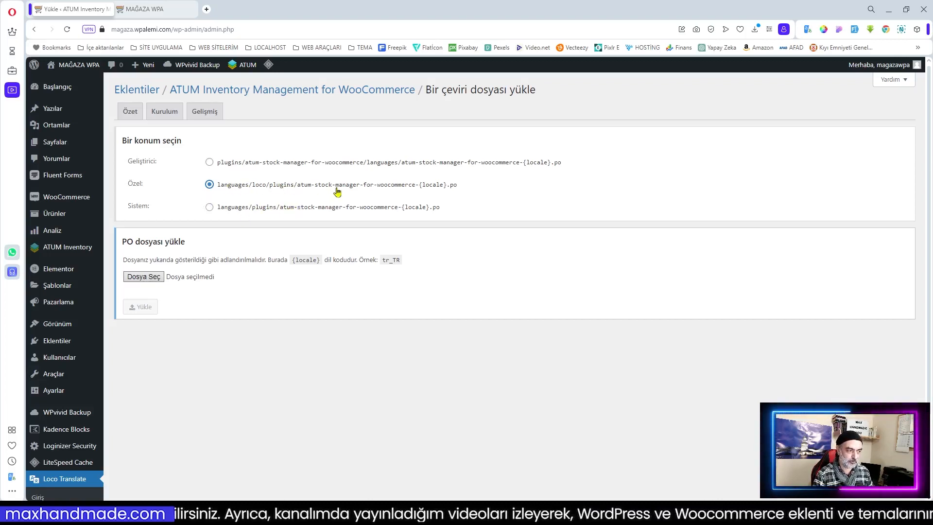
{"action": "mouse_move", "coordinate": [73, 251]}
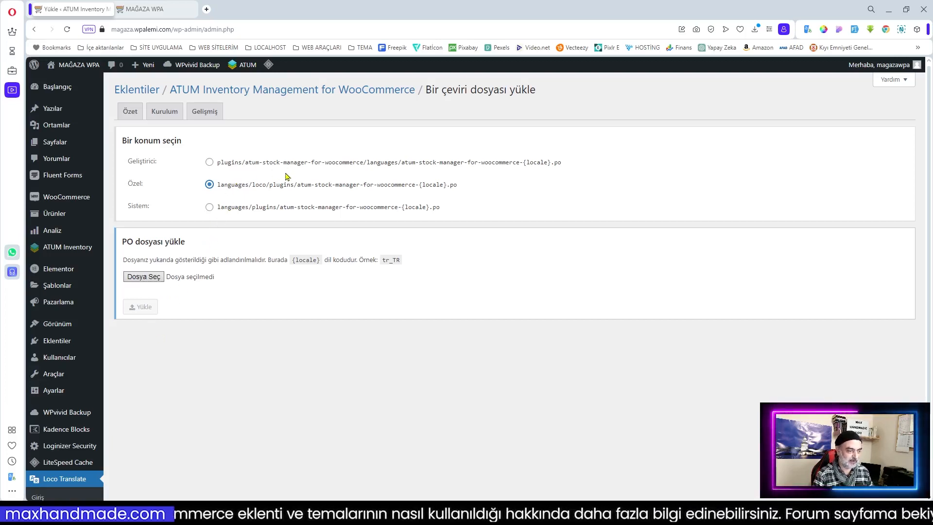
{"action": "left_click", "coordinate": [158, 276]}
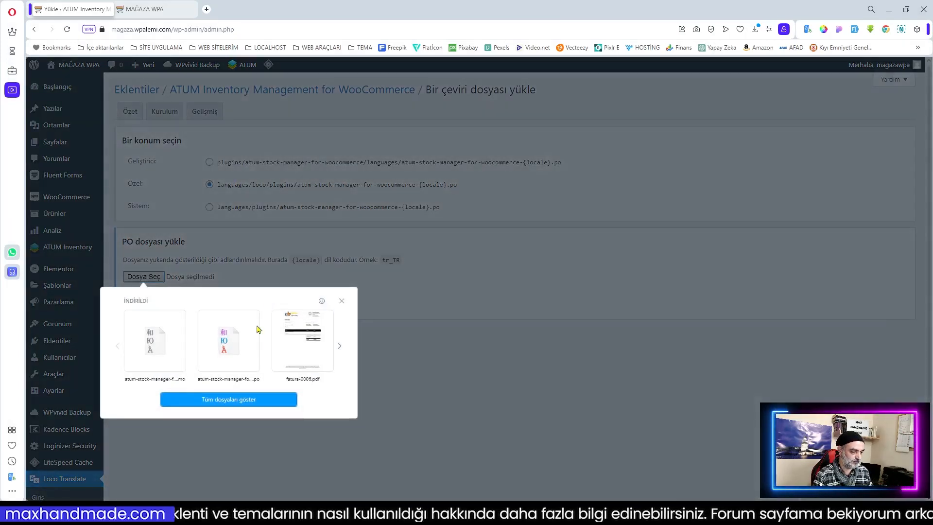
{"action": "left_click", "coordinate": [229, 340]}
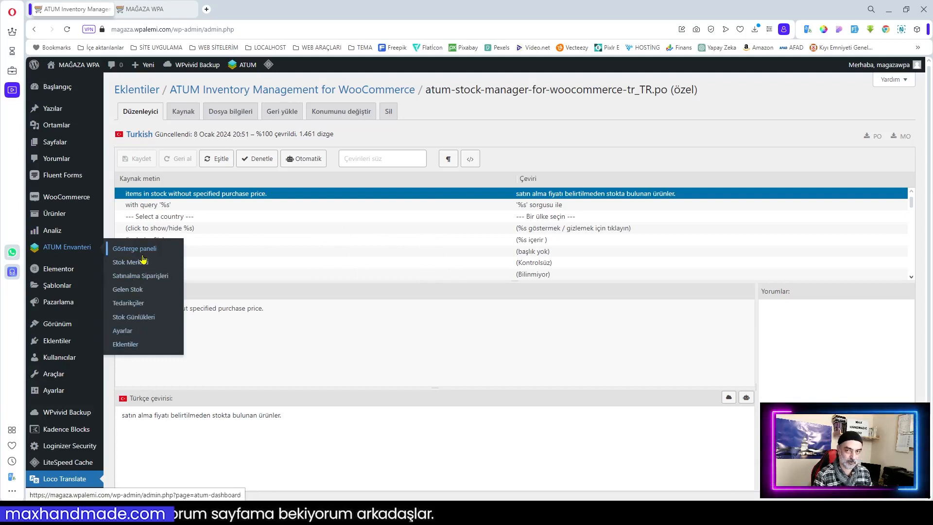
Open ATUM Envanteri's Gösterge paneli and check the Turkish translation of its statistics and sales widgets.
{"action": "left_click", "coordinate": [65, 252]}
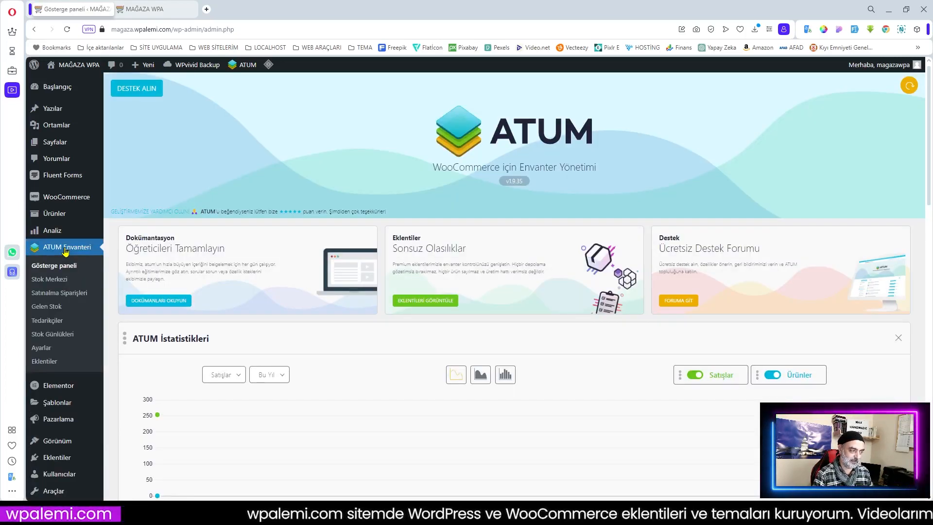
{"action": "mouse_move", "coordinate": [57, 231]}
{"action": "mouse_move", "coordinate": [82, 206]}
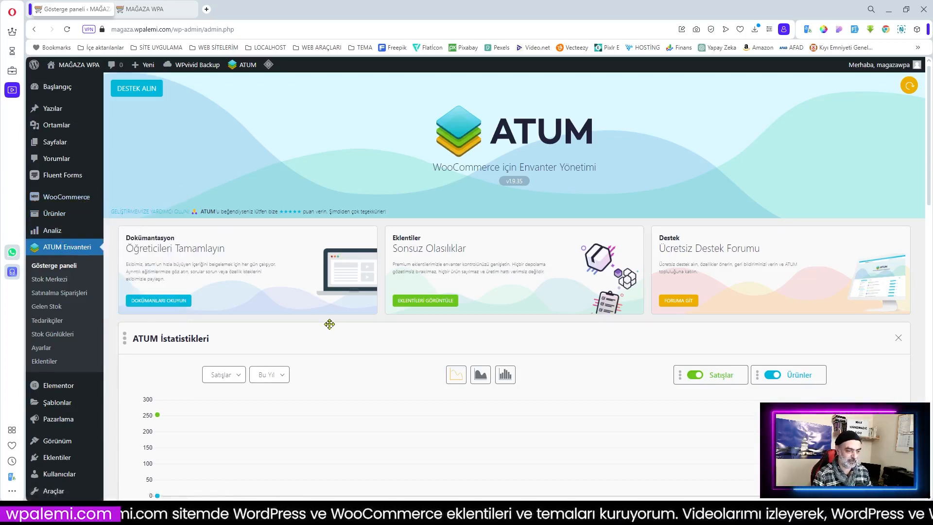
{"action": "scroll", "coordinate": [366, 336], "scroll_direction": "down", "scroll_amount": 3}
{"action": "scroll", "coordinate": [366, 336], "scroll_direction": "down", "scroll_amount": 1}
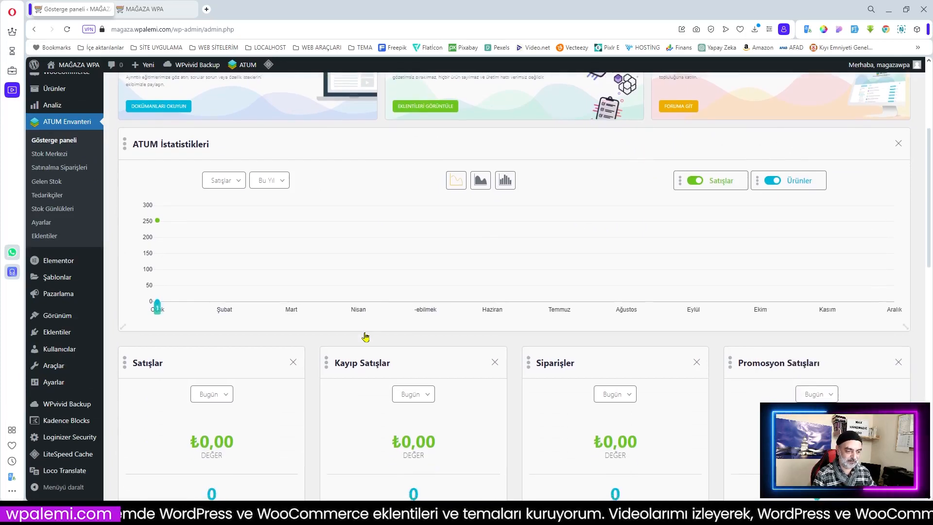
{"action": "scroll", "coordinate": [76, 229], "scroll_direction": "up", "scroll_amount": 3}
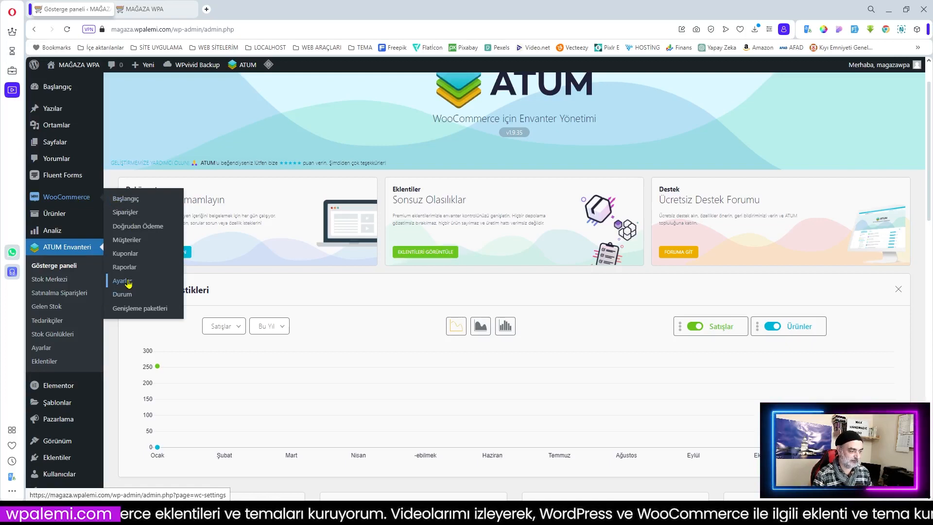
Open the stock management options in WooCommerce's product settings.
{"action": "left_click", "coordinate": [129, 285]}
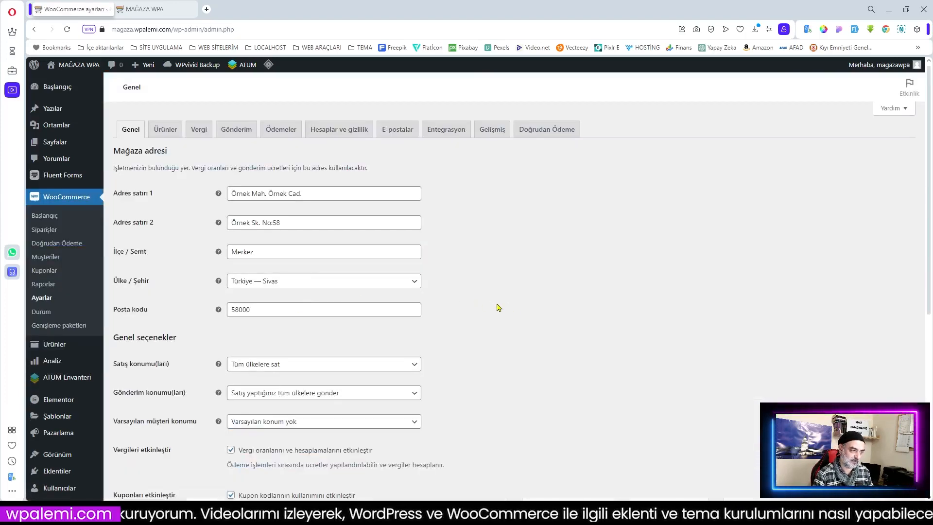
{"action": "left_click", "coordinate": [168, 137]}
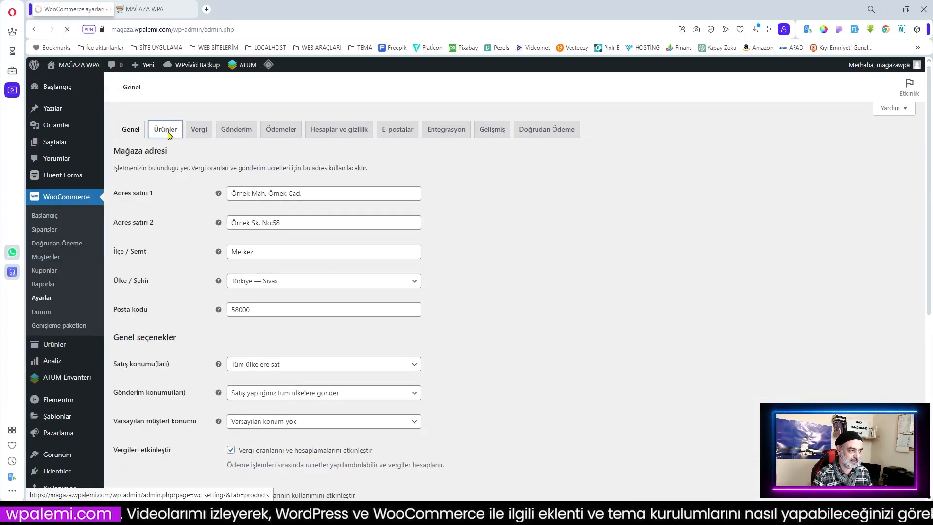
{"action": "left_click", "coordinate": [143, 148]}
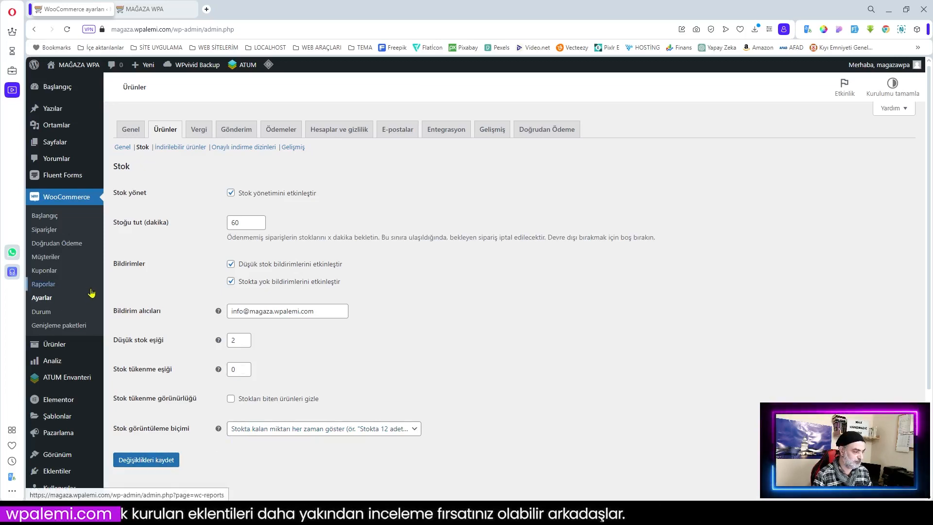
Open WooCommerce's stock reports and look through the Düşük stoklu, Stokta yok and En çok stoklu lists.
{"action": "left_click", "coordinate": [46, 287]}
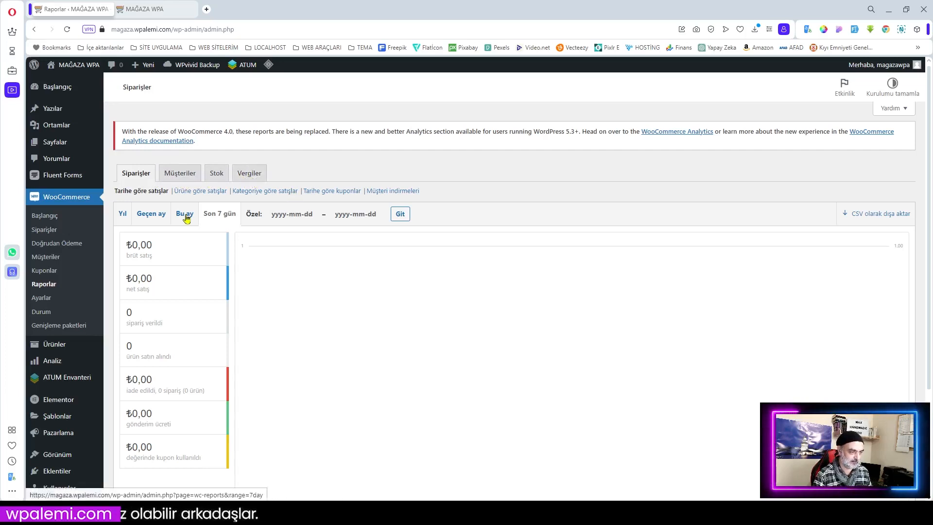
{"action": "left_click", "coordinate": [217, 174]}
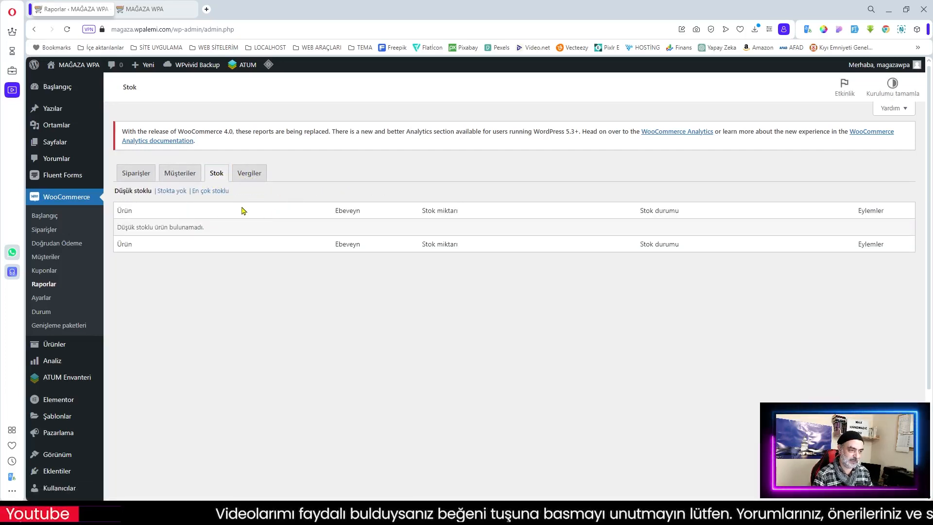
{"action": "left_click", "coordinate": [171, 192]}
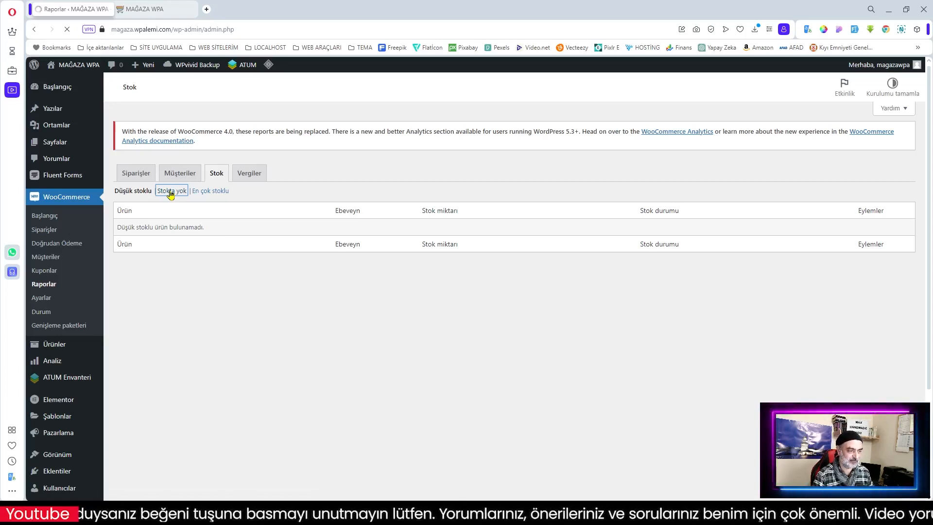
{"action": "left_click", "coordinate": [211, 191]}
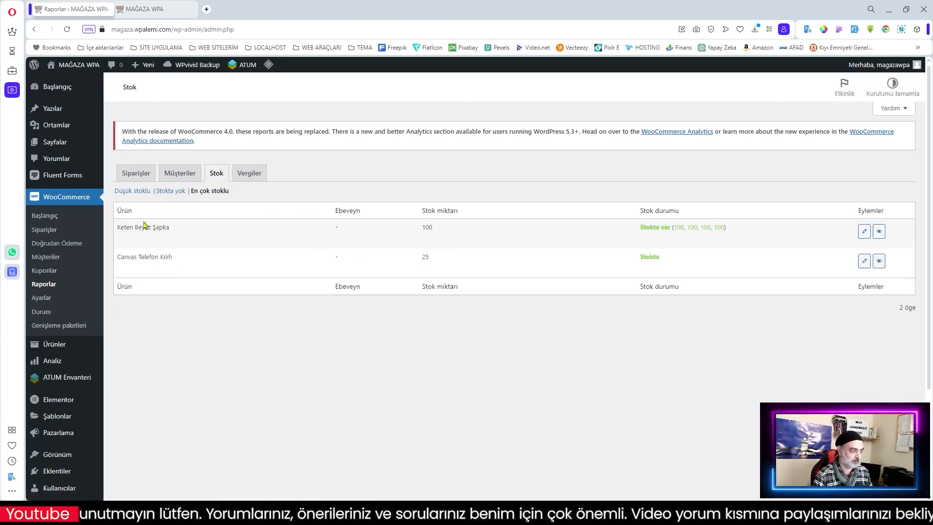
Open the Stok report in WooCommerce's Analiz section and examine the stock status and quantities of all products.
{"action": "mouse_move", "coordinate": [54, 359]}
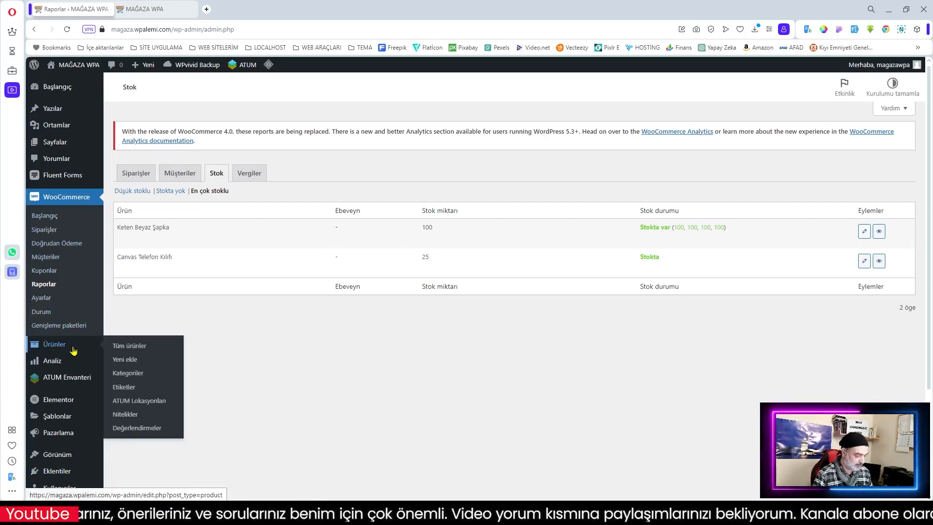
{"action": "left_click", "coordinate": [53, 362]}
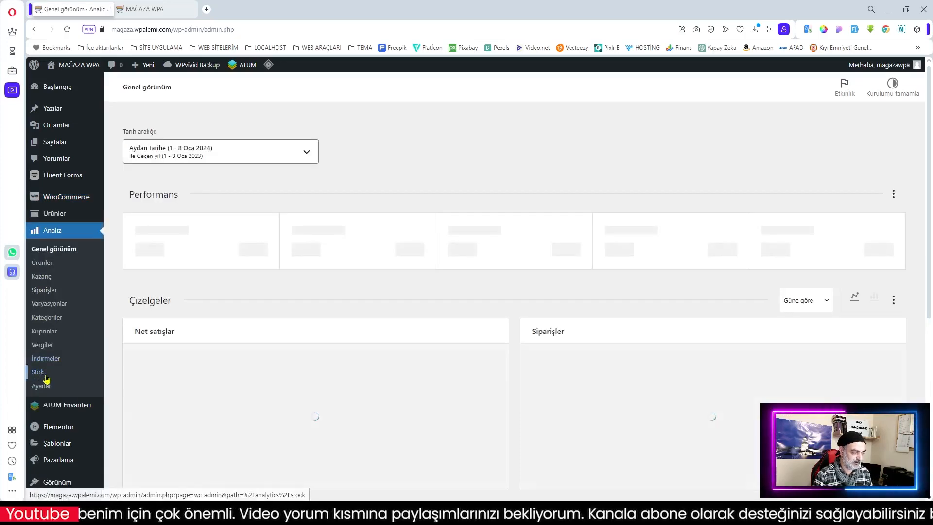
{"action": "left_click", "coordinate": [38, 376]}
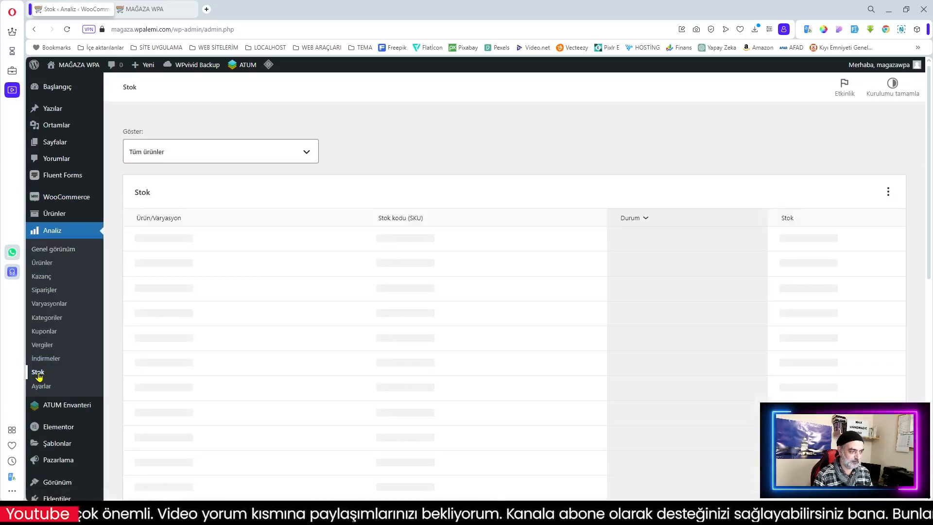
{"action": "scroll", "coordinate": [238, 266], "scroll_direction": "down", "scroll_amount": 1}
{"action": "scroll", "coordinate": [238, 266], "scroll_direction": "down", "scroll_amount": 3}
{"action": "scroll", "coordinate": [237, 265], "scroll_direction": "up", "scroll_amount": 1}
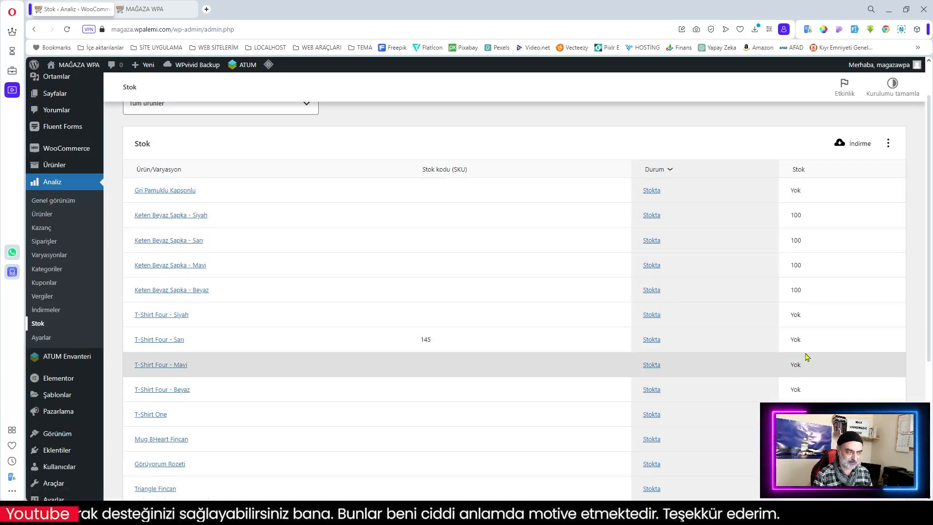
{"action": "scroll", "coordinate": [804, 357], "scroll_direction": "down", "scroll_amount": 5}
{"action": "scroll", "coordinate": [437, 253], "scroll_direction": "up", "scroll_amount": 4}
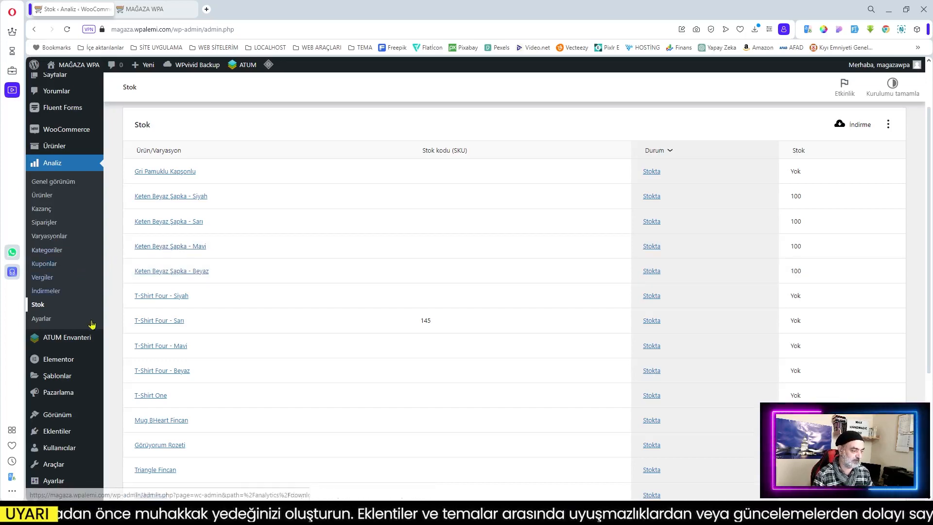
Return to ATUM Envanteri's Gösterge paneli and look over its statistics and sales widgets.
{"action": "left_click", "coordinate": [66, 340]}
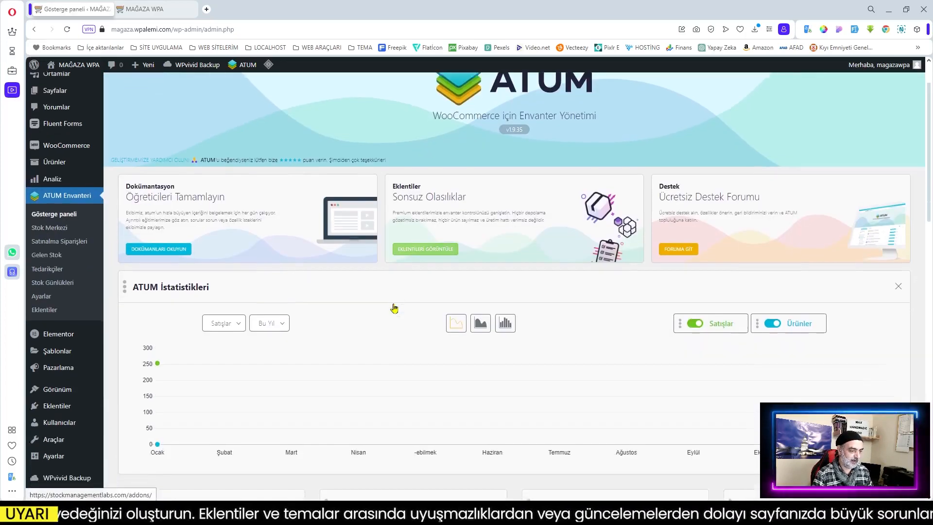
{"action": "scroll", "coordinate": [392, 308], "scroll_direction": "down", "scroll_amount": 2}
{"action": "scroll", "coordinate": [602, 247], "scroll_direction": "down", "scroll_amount": 4}
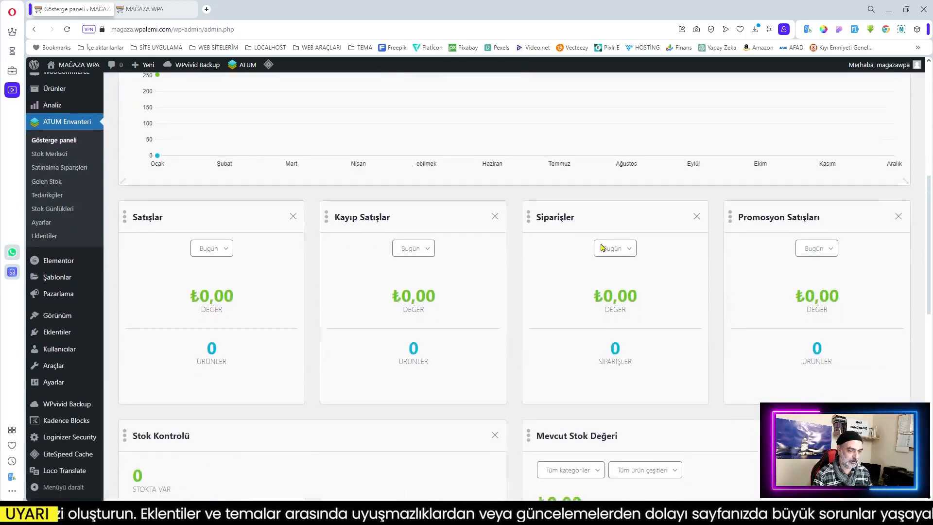
Enable Ürün başına stok dışı eşik in ATUM's general settings and read its description.
{"action": "left_click", "coordinate": [40, 223]}
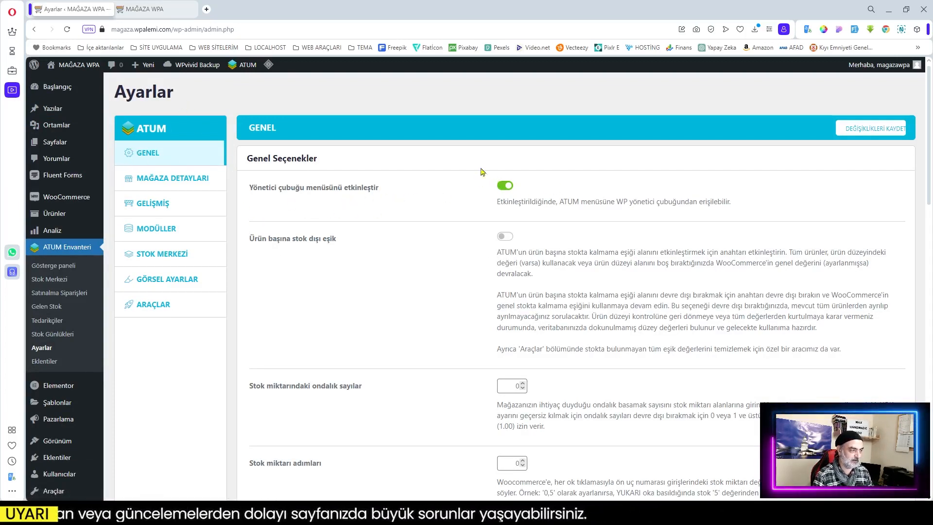
{"action": "mouse_move", "coordinate": [245, 64]}
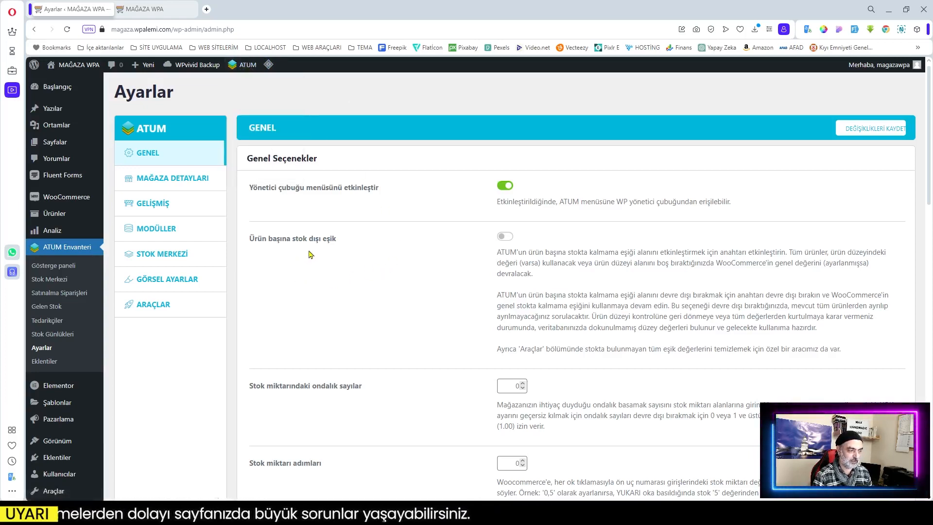
{"action": "left_click", "coordinate": [505, 237]}
{"action": "scroll", "coordinate": [543, 196], "scroll_direction": "down", "scroll_amount": 2}
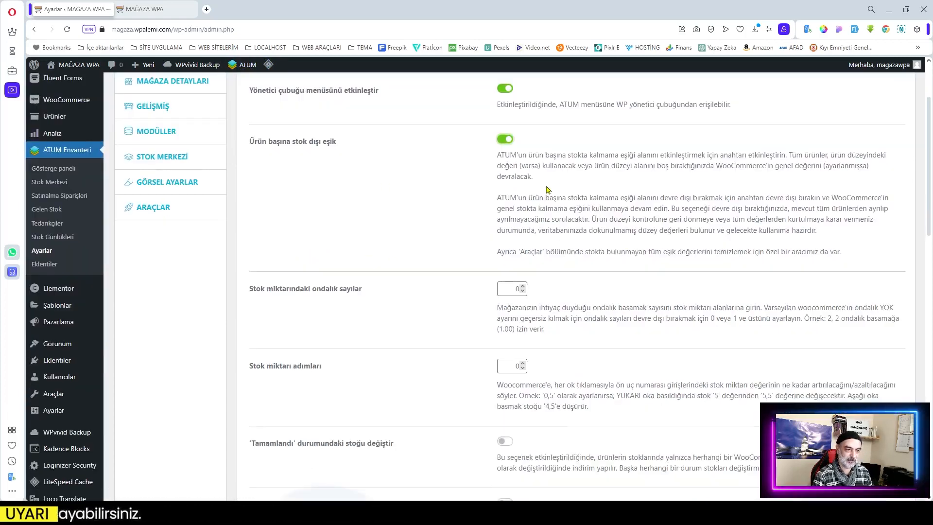
{"action": "left_click_drag", "start_coordinate": [498, 161], "coordinate": [595, 191]}
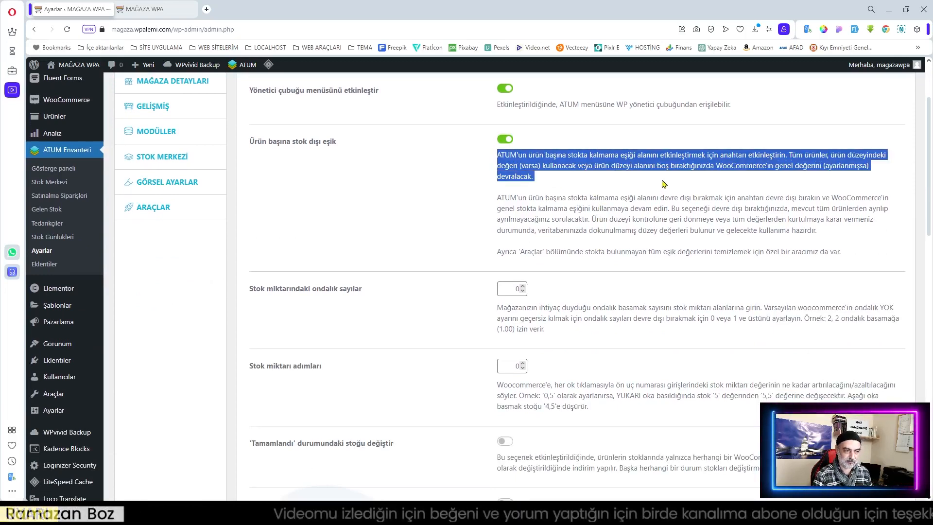
{"action": "left_click_drag", "start_coordinate": [692, 184], "coordinate": [823, 241]}
{"action": "left_click", "coordinate": [652, 253]}
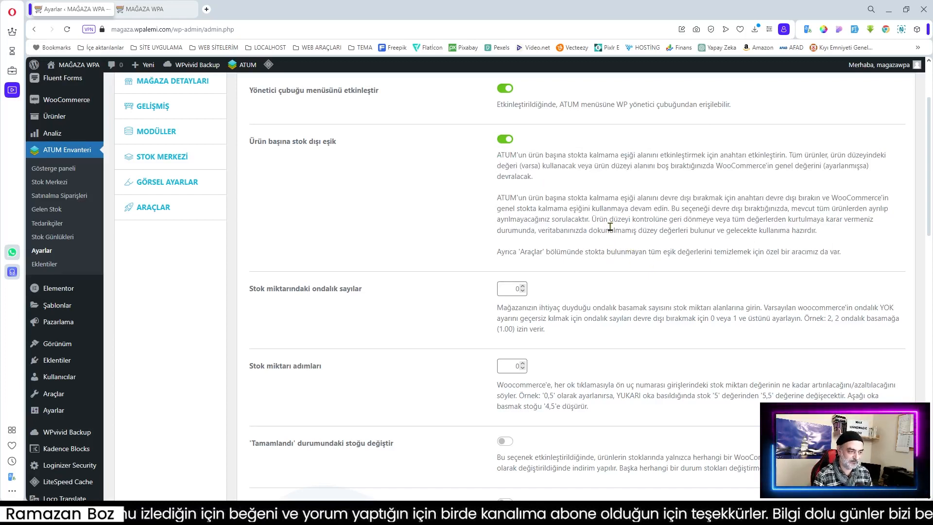
Review the remaining Genel Seçenekler and Tabloları Listele options, and save ATUM's general settings.
{"action": "scroll", "coordinate": [608, 227], "scroll_direction": "down", "scroll_amount": 1}
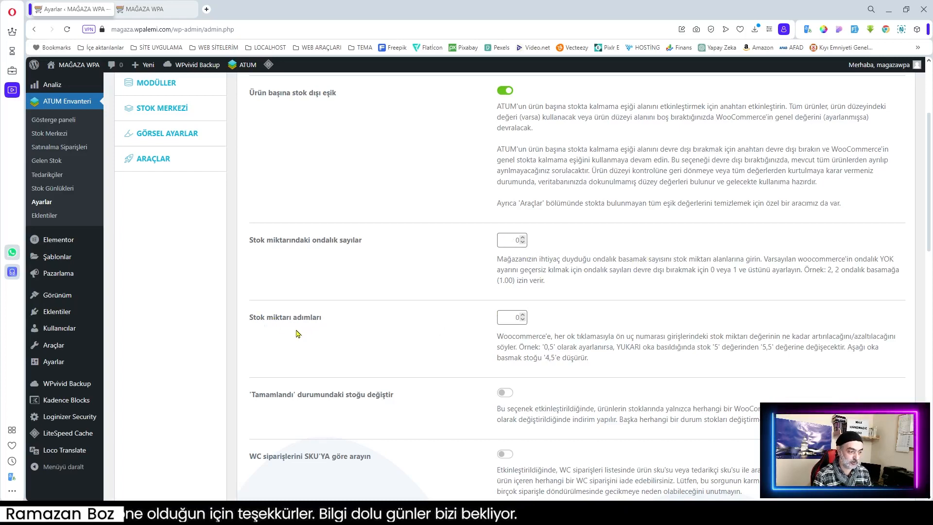
{"action": "scroll", "coordinate": [557, 339], "scroll_direction": "down", "scroll_amount": 2}
{"action": "scroll", "coordinate": [557, 340], "scroll_direction": "down", "scroll_amount": 1}
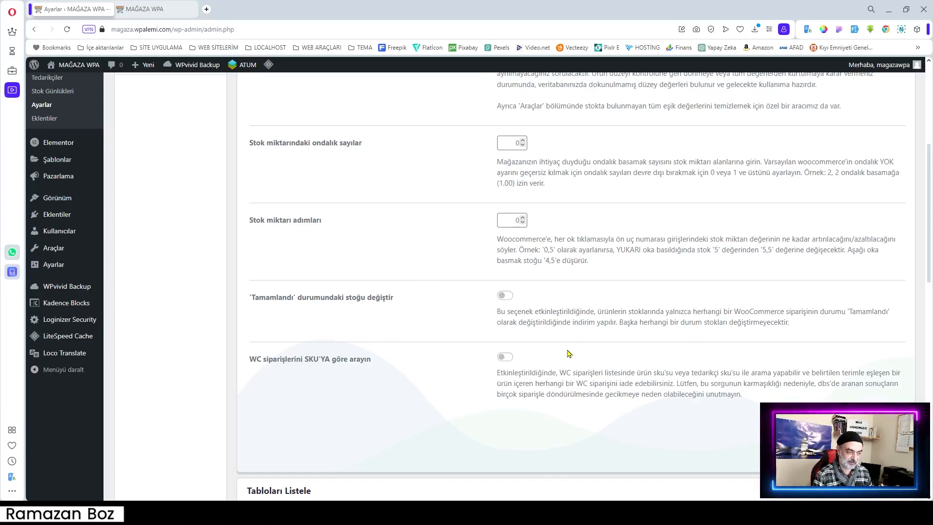
{"action": "scroll", "coordinate": [406, 366], "scroll_direction": "down", "scroll_amount": 6}
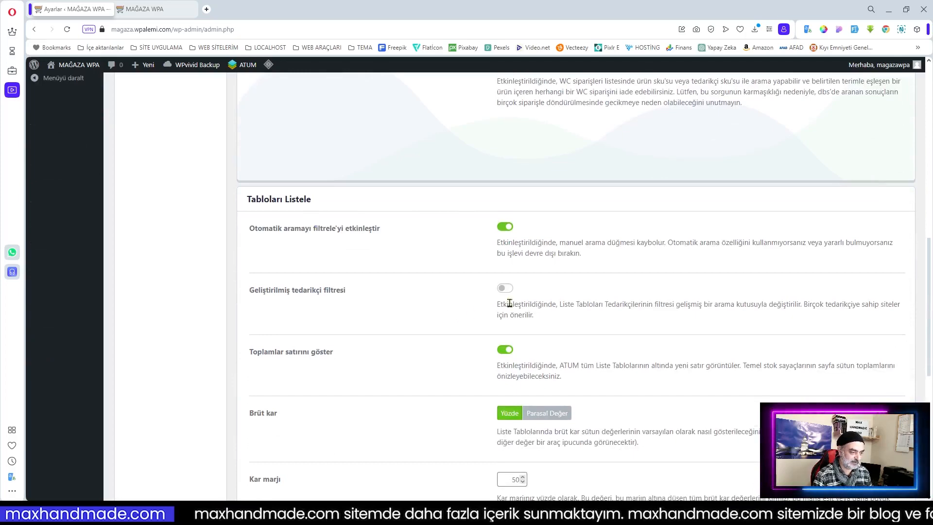
{"action": "scroll", "coordinate": [529, 265], "scroll_direction": "up", "scroll_amount": 4}
{"action": "scroll", "coordinate": [558, 265], "scroll_direction": "down", "scroll_amount": 4}
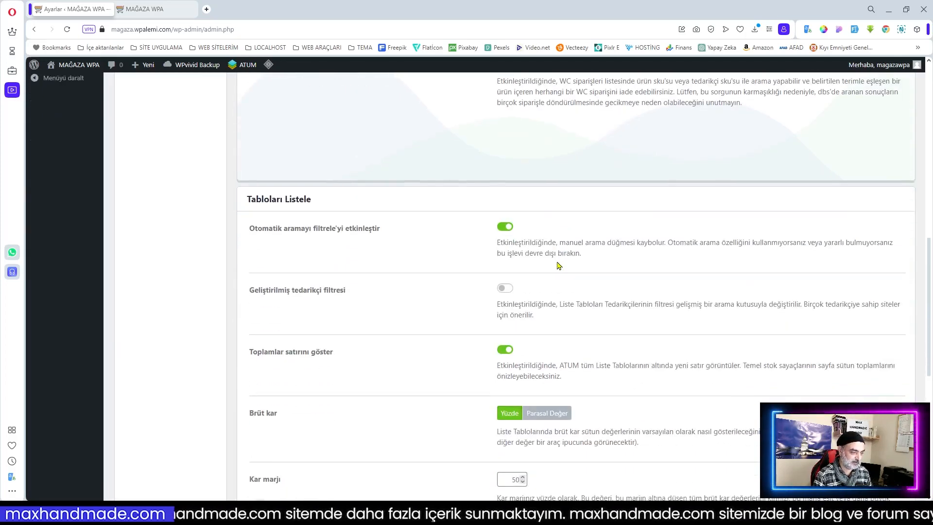
{"action": "scroll", "coordinate": [597, 295], "scroll_direction": "down", "scroll_amount": 2}
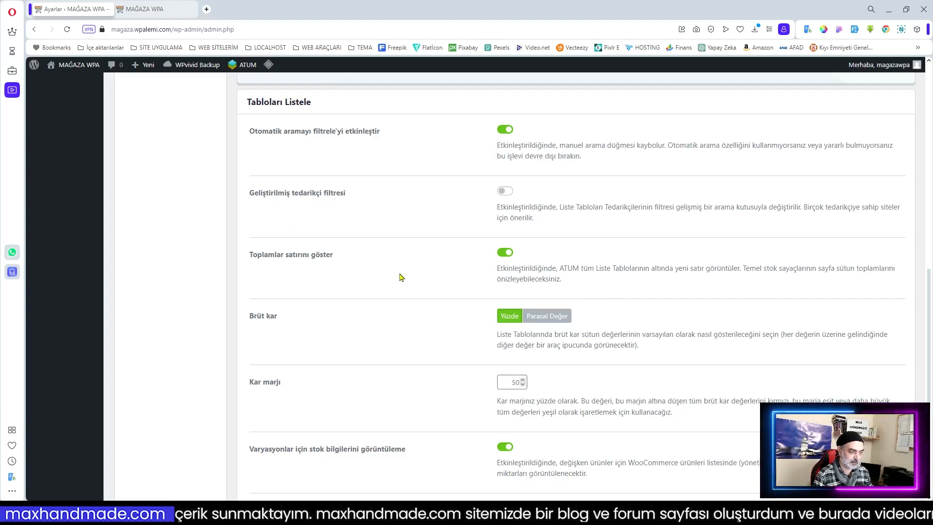
{"action": "scroll", "coordinate": [506, 280], "scroll_direction": "down", "scroll_amount": 2}
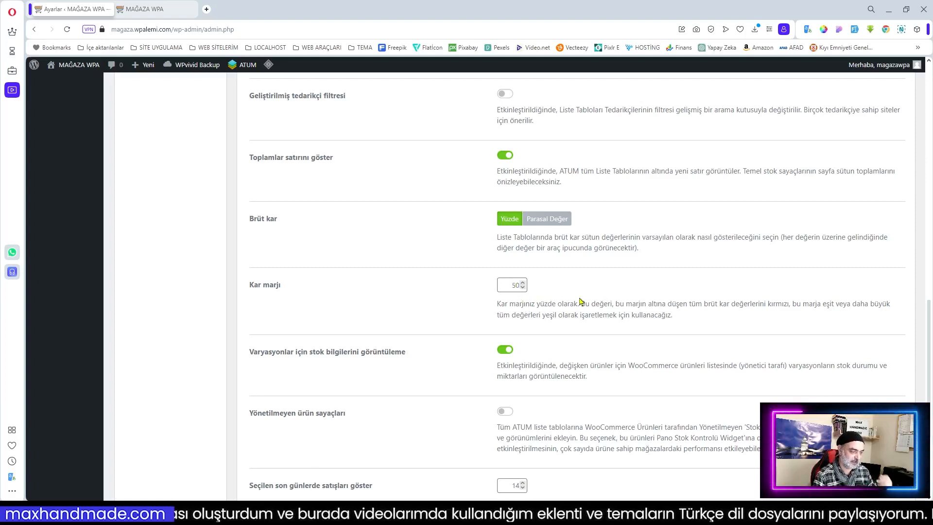
{"action": "scroll", "coordinate": [510, 379], "scroll_direction": "down", "scroll_amount": 2}
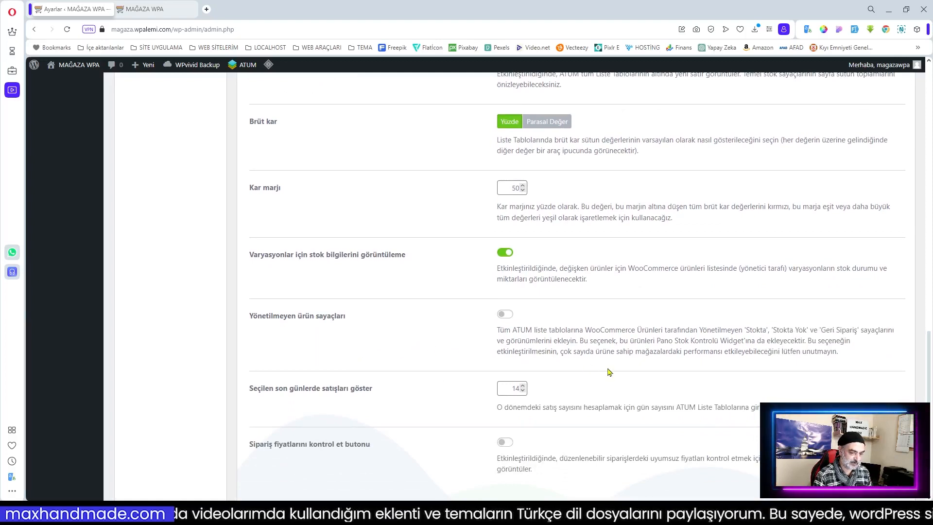
{"action": "scroll", "coordinate": [582, 368], "scroll_direction": "down", "scroll_amount": 2}
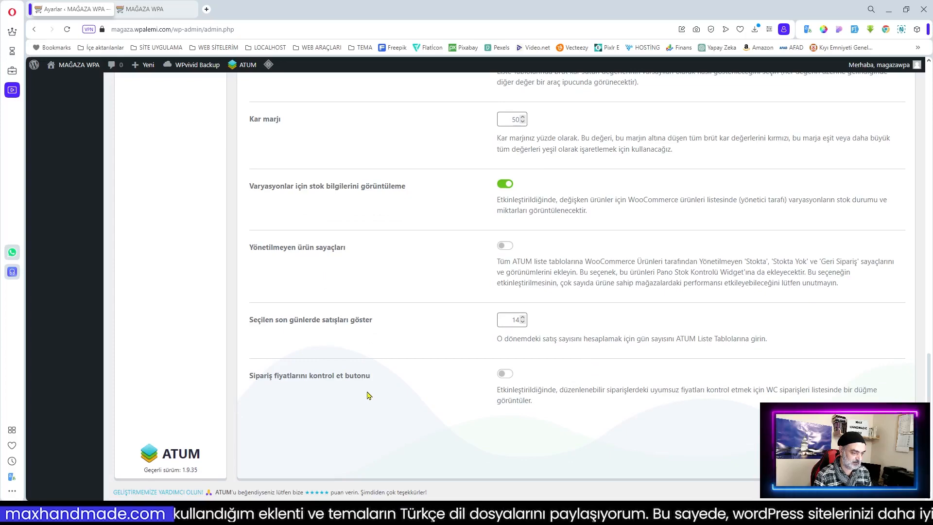
{"action": "scroll", "coordinate": [412, 389], "scroll_direction": "up", "scroll_amount": 20}
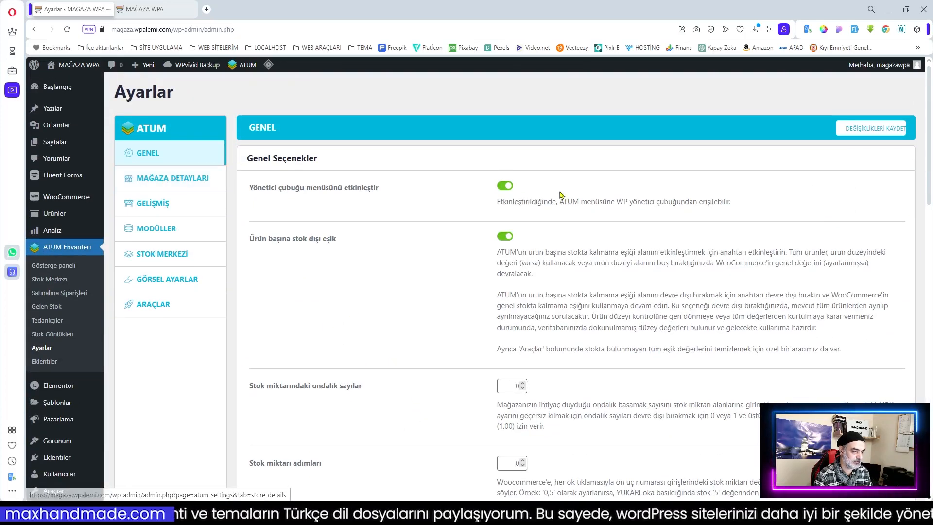
{"action": "left_click", "coordinate": [883, 128]}
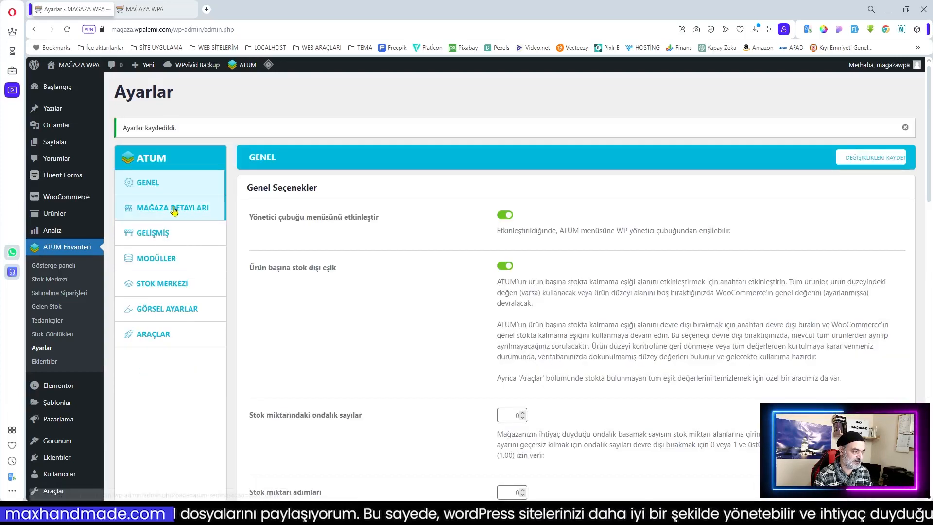
Set the company name to WPA MAĞAZA in ATUM's Mağaza Detayları settings.
{"action": "left_click", "coordinate": [170, 209]}
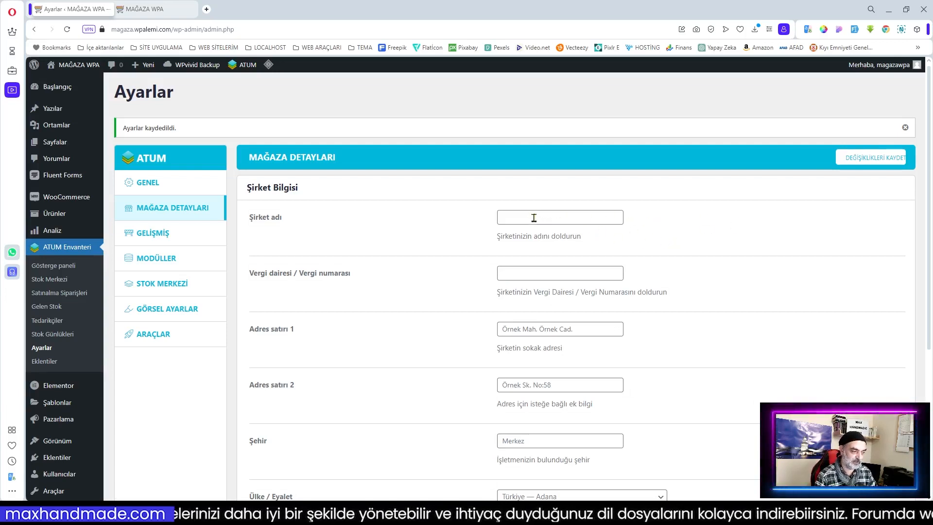
{"action": "left_click", "coordinate": [529, 219]}
{"action": "type", "text": "WPA MAĞAZA"}
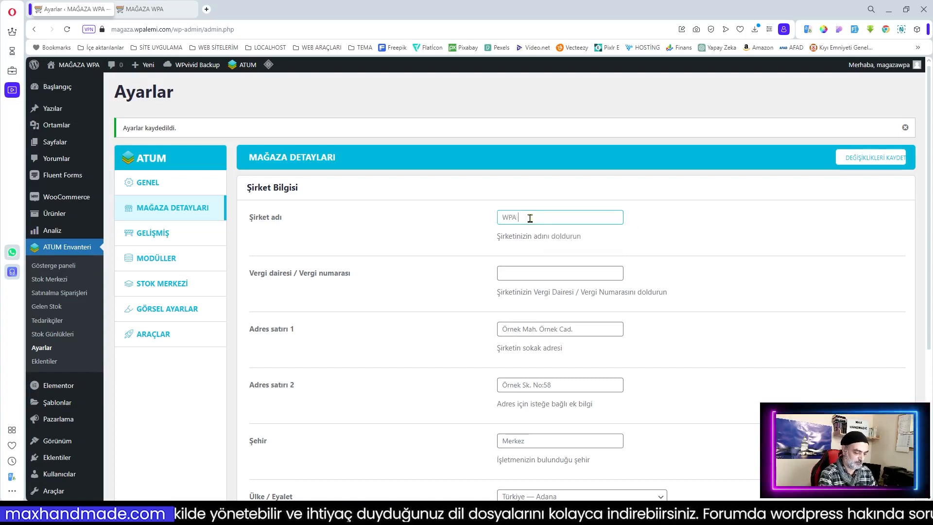
{"action": "left_click", "coordinate": [558, 273]}
{"action": "left_click", "coordinate": [563, 295]}
{"action": "left_click", "coordinate": [543, 331]}
Fill in the company's city, province and postal code in Mağaza Detayları, and save the store details.
{"action": "left_click", "coordinate": [549, 440]}
{"action": "scroll", "coordinate": [559, 427], "scroll_direction": "down", "scroll_amount": 2}
{"action": "left_click", "coordinate": [559, 399]}
{"action": "scroll", "coordinate": [570, 375], "scroll_direction": "down", "scroll_amount": 10}
{"action": "left_click", "coordinate": [573, 375]}
{"action": "double_click", "coordinate": [518, 344]}
{"action": "type", "text": "Gebze"}
{"action": "scroll", "coordinate": [705, 353], "scroll_direction": "down", "scroll_amount": 2}
{"action": "scroll", "coordinate": [704, 353], "scroll_direction": "down", "scroll_amount": 1}
{"action": "double_click", "coordinate": [512, 329]}
{"action": "type", "text": "41400"}
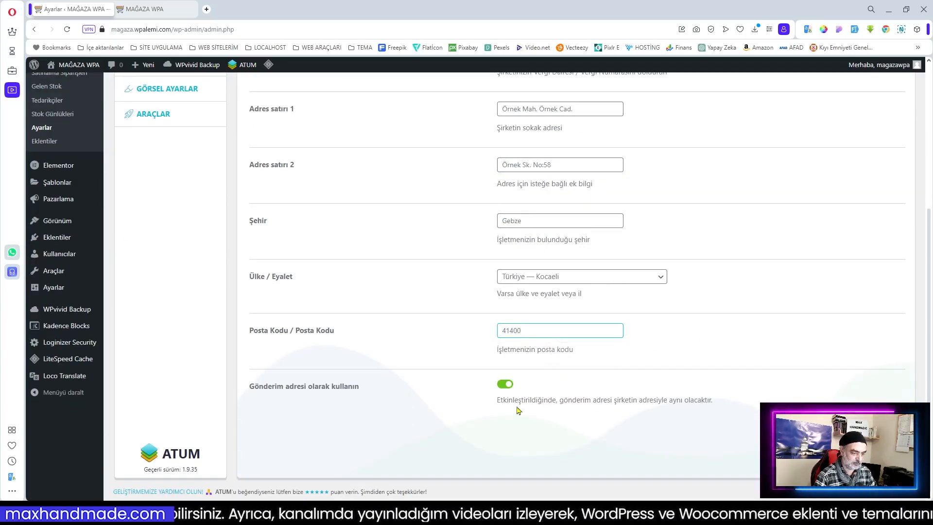
{"action": "scroll", "coordinate": [535, 416], "scroll_direction": "up", "scroll_amount": 5}
{"action": "left_click", "coordinate": [871, 157]}
Look over the options in ATUM's Gelişmiş settings and open the Modüller settings.
{"action": "left_click", "coordinate": [170, 235]}
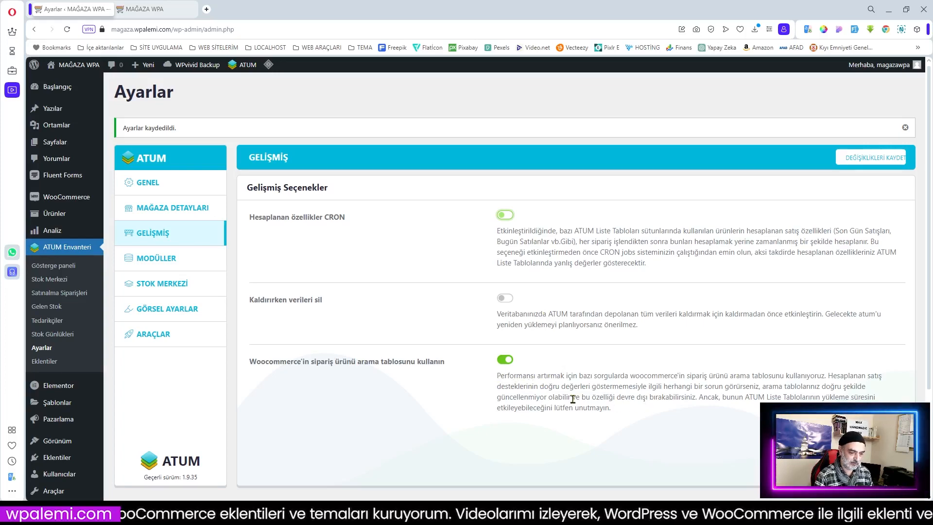
{"action": "left_click", "coordinate": [194, 235]}
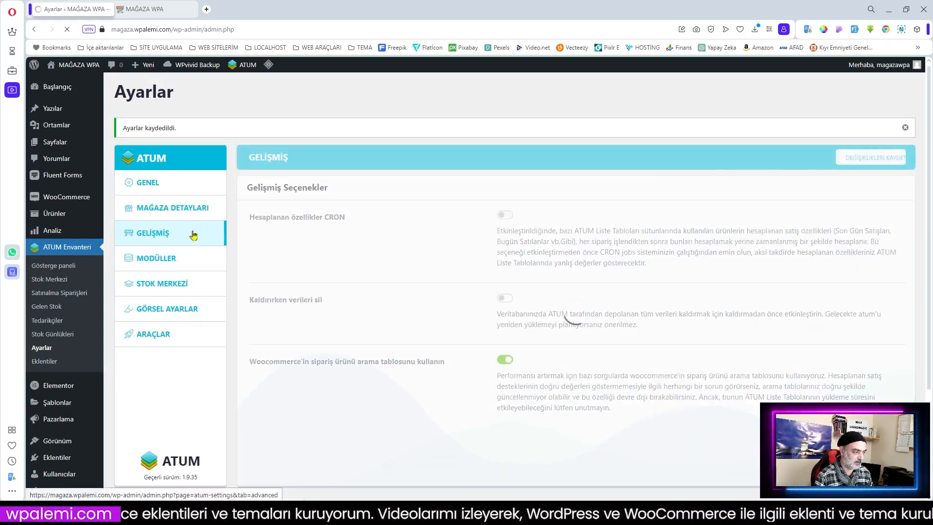
{"action": "left_click", "coordinate": [167, 262]}
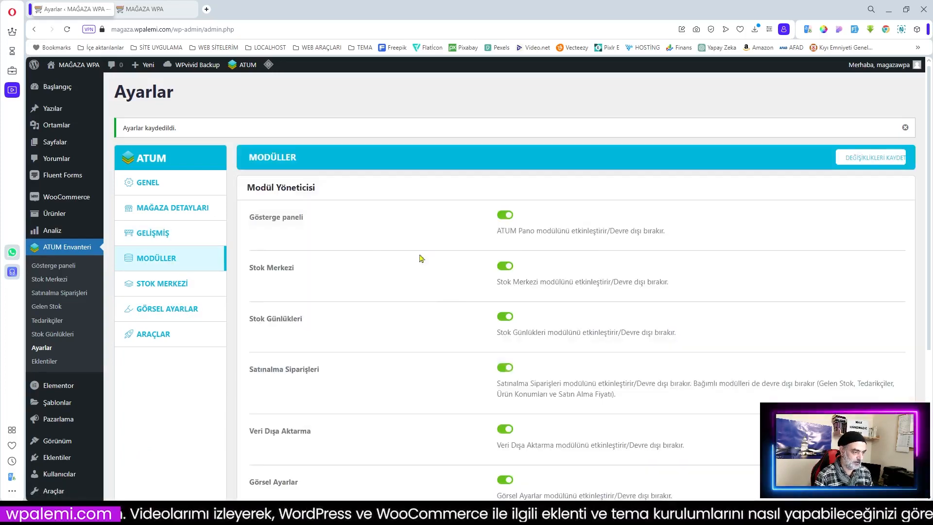
Review the modules listed in ATUM's Modül Yöneticisi and turn off the ATUM API module.
{"action": "scroll", "coordinate": [427, 291], "scroll_direction": "down", "scroll_amount": 2}
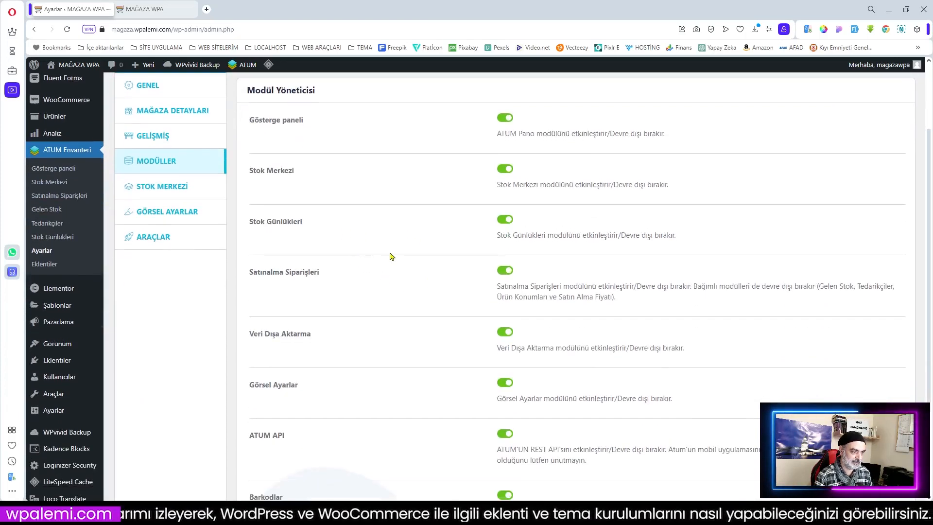
{"action": "scroll", "coordinate": [379, 284], "scroll_direction": "down", "scroll_amount": 2}
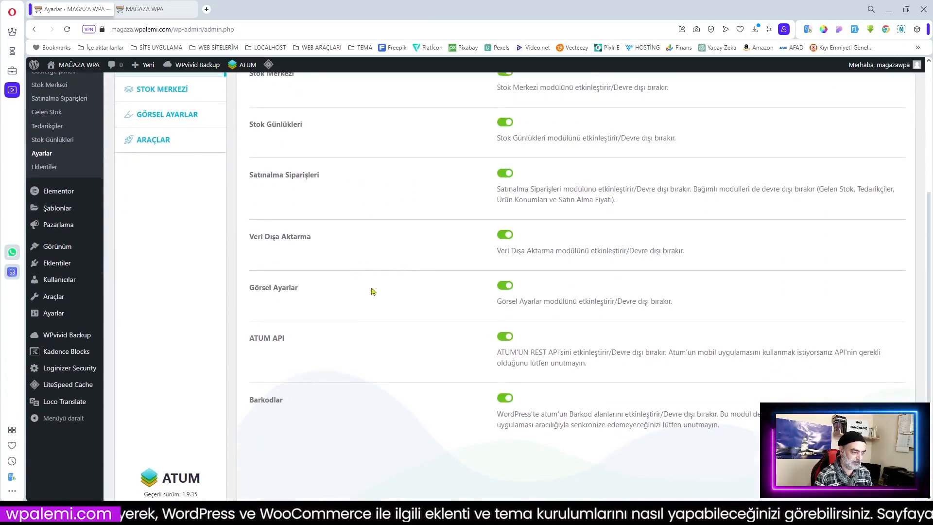
{"action": "scroll", "coordinate": [387, 391], "scroll_direction": "up", "scroll_amount": 3}
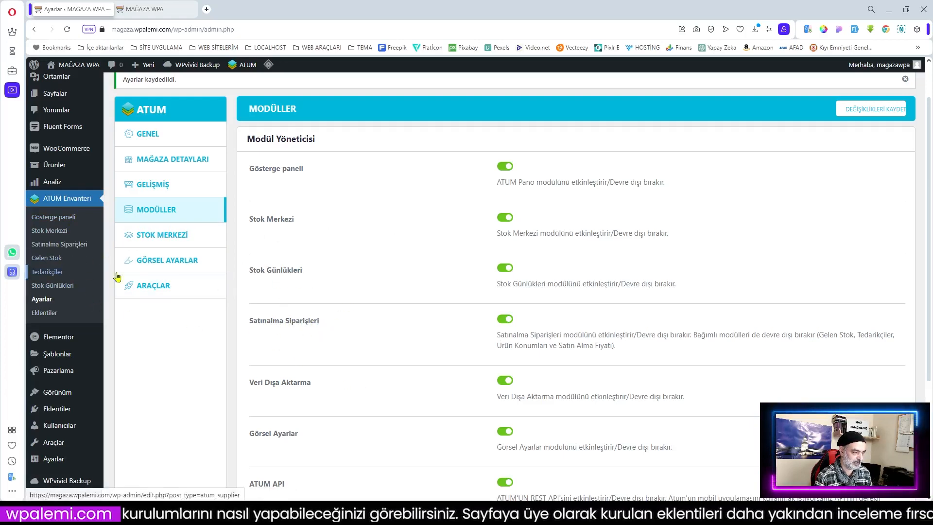
{"action": "scroll", "coordinate": [479, 339], "scroll_direction": "down", "scroll_amount": 2}
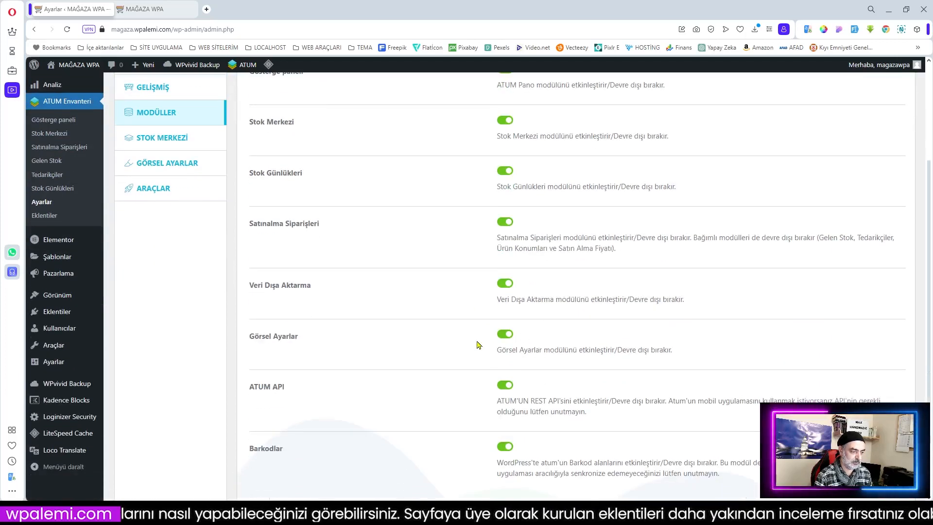
{"action": "scroll", "coordinate": [381, 329], "scroll_direction": "up", "scroll_amount": 3}
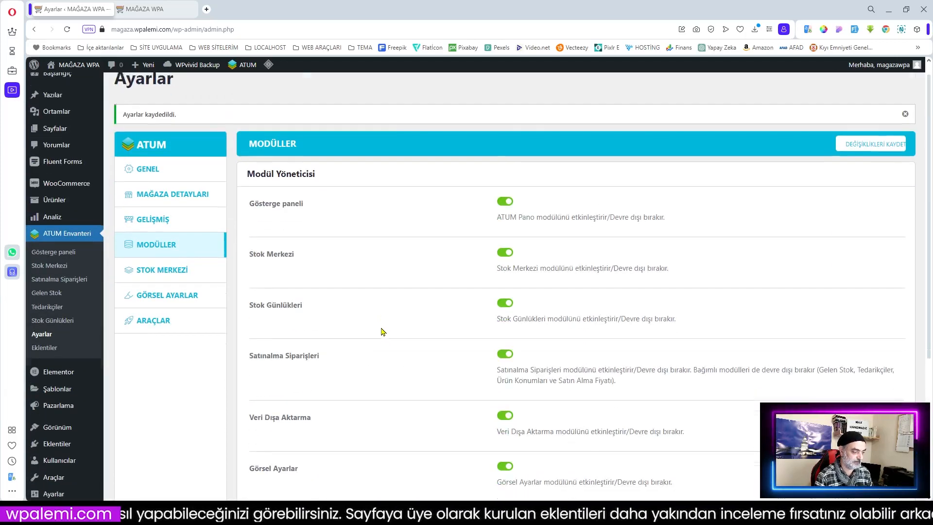
{"action": "scroll", "coordinate": [267, 383], "scroll_direction": "down", "scroll_amount": 4}
{"action": "left_click", "coordinate": [505, 337]}
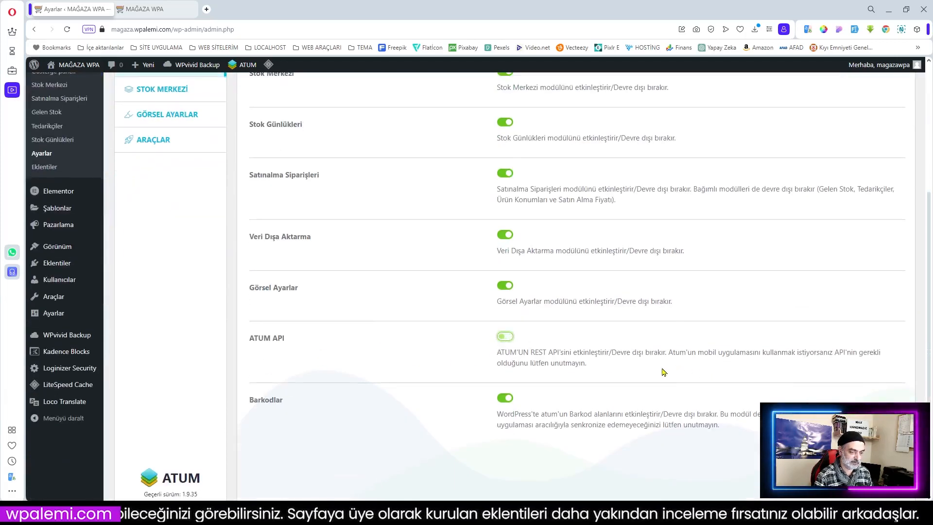
{"action": "scroll", "coordinate": [481, 369], "scroll_direction": "down", "scroll_amount": 1}
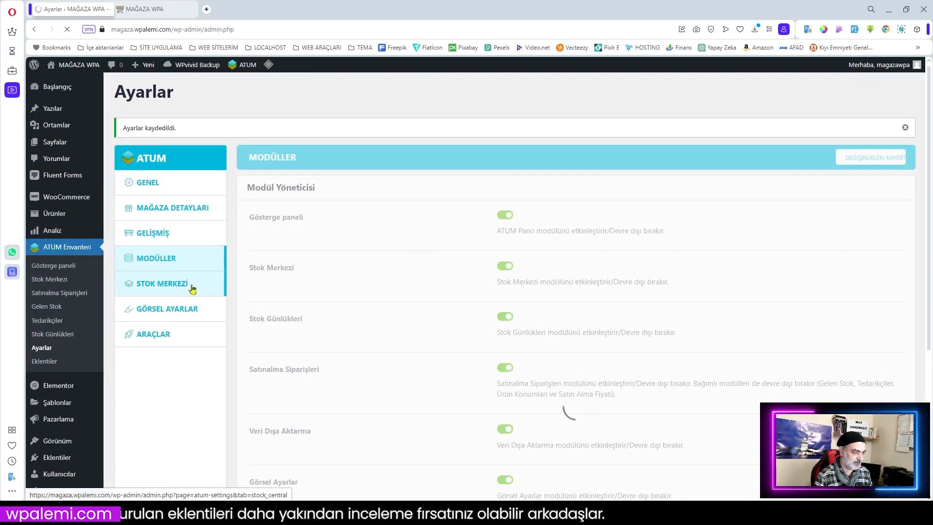
Set Sayfa başına ürünler to 50 in ATUM's Stok Merkezi settings and save the changes.
{"action": "left_click", "coordinate": [196, 286]}
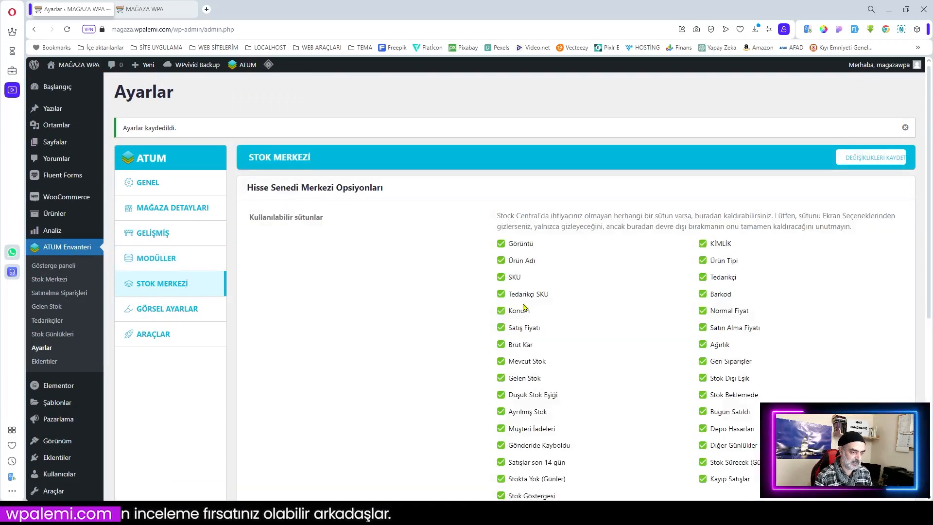
{"action": "scroll", "coordinate": [600, 309], "scroll_direction": "down", "scroll_amount": 3}
{"action": "scroll", "coordinate": [629, 315], "scroll_direction": "up", "scroll_amount": 2}
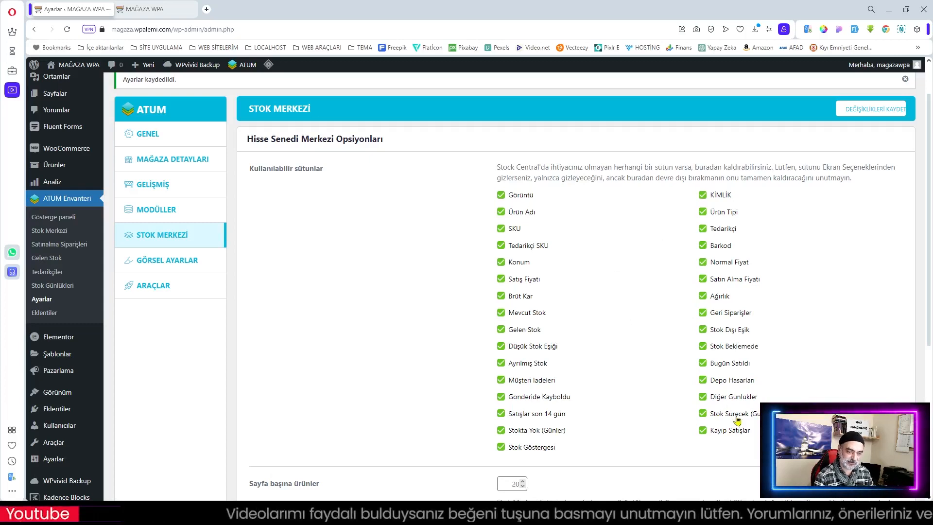
{"action": "scroll", "coordinate": [647, 391], "scroll_direction": "down", "scroll_amount": 4}
{"action": "double_click", "coordinate": [514, 290]}
{"action": "type", "text": "50"}
{"action": "scroll", "coordinate": [402, 354], "scroll_direction": "down", "scroll_amount": 1}
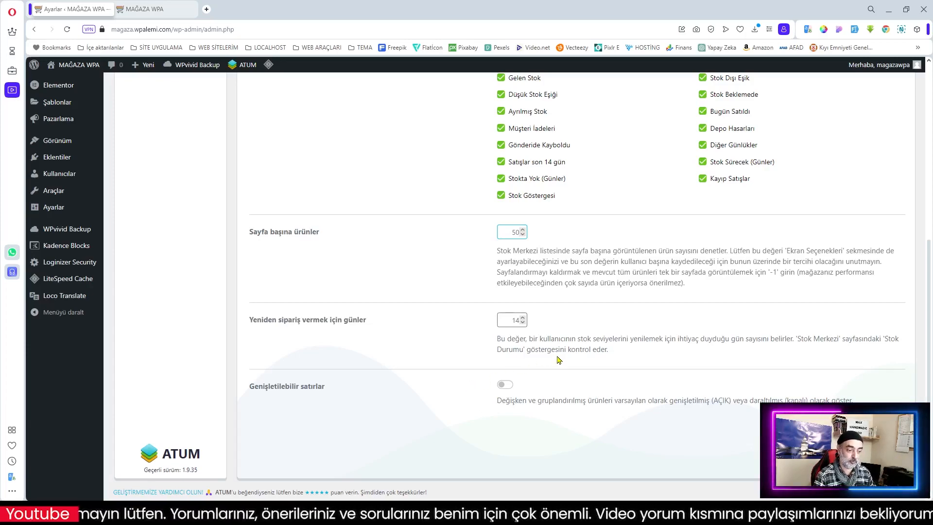
{"action": "key", "text": "Return"}
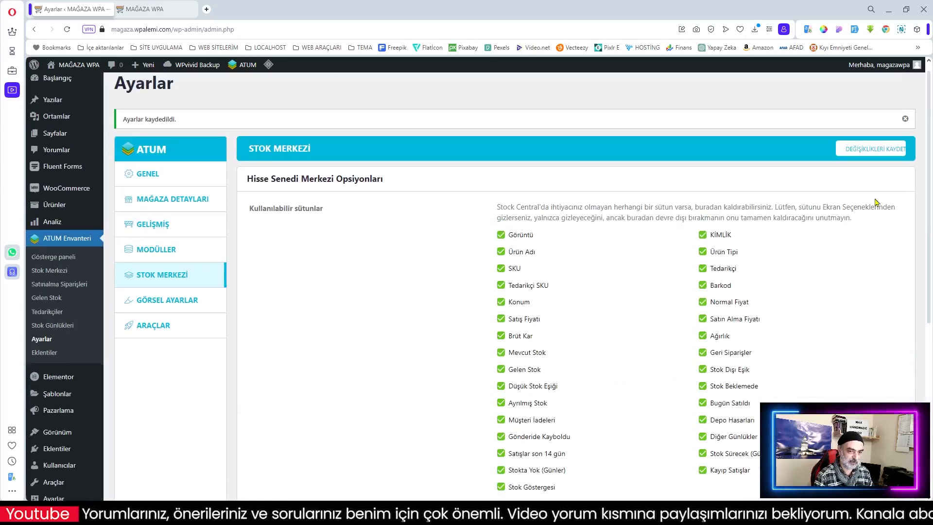
{"action": "left_click", "coordinate": [867, 150]}
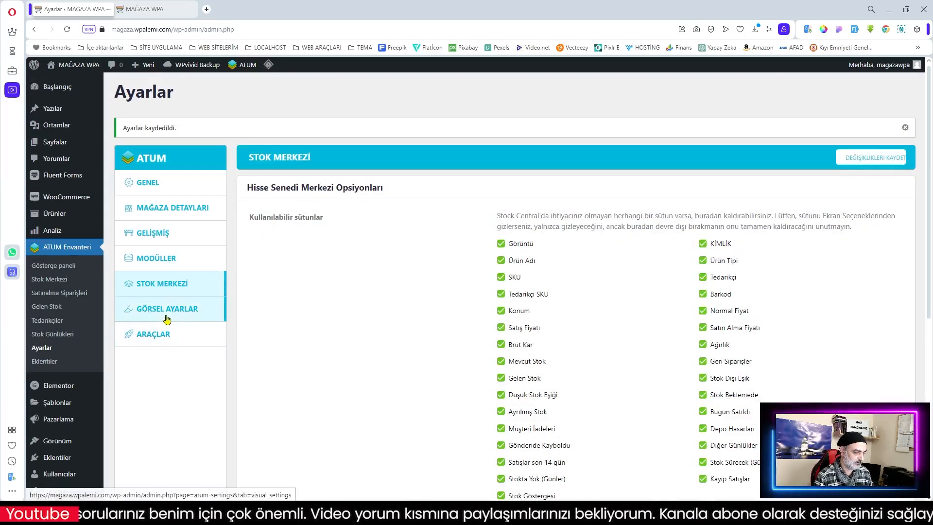
Look over the Renk Modu themes in Görsel Ayarlar and the stock management and stock control update tools in Araçlar.
{"action": "left_click", "coordinate": [167, 313]}
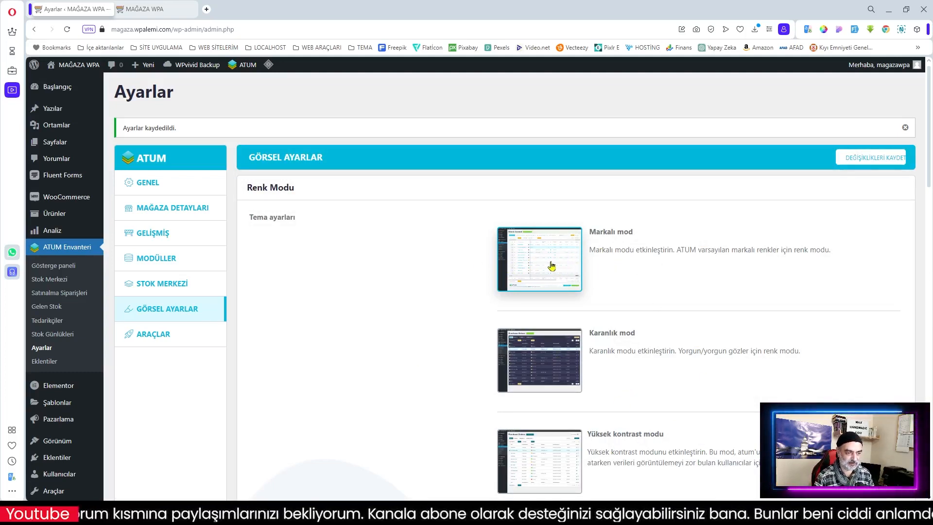
{"action": "scroll", "coordinate": [606, 321], "scroll_direction": "down", "scroll_amount": 2}
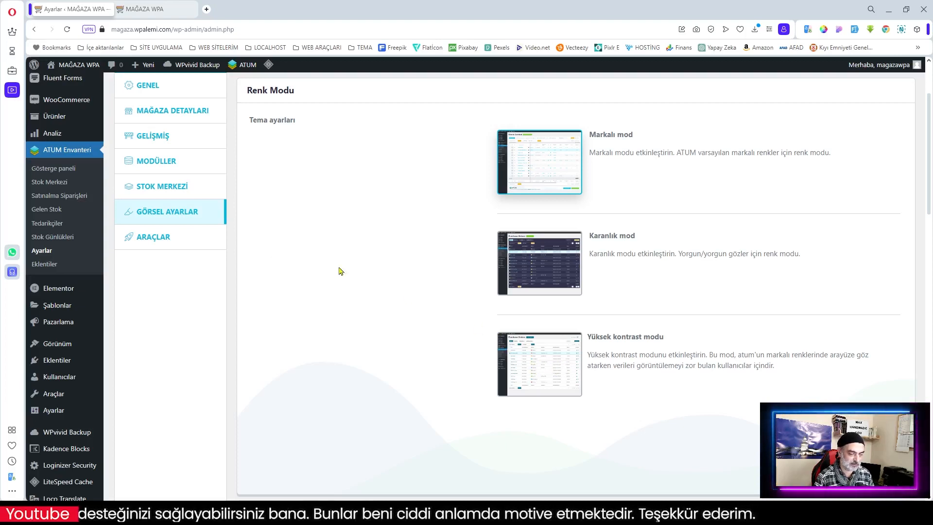
{"action": "left_click", "coordinate": [162, 242]}
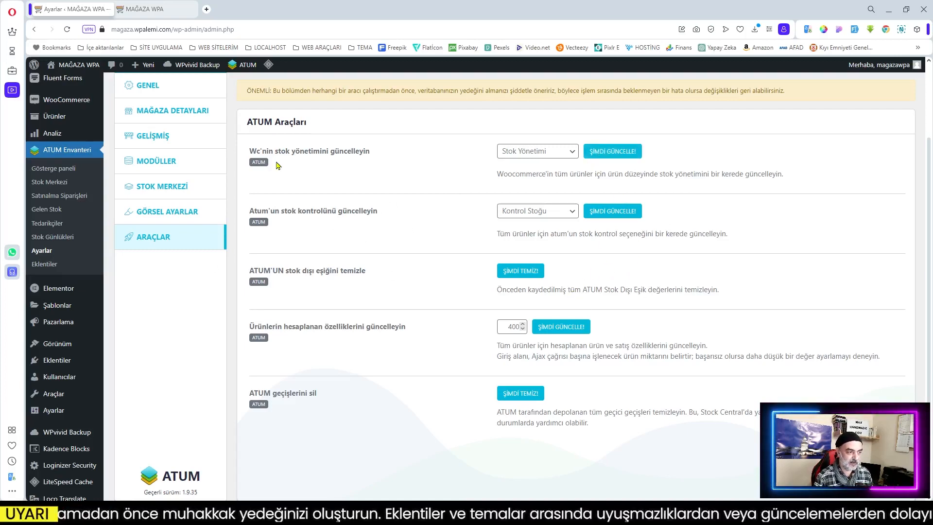
{"action": "left_click", "coordinate": [539, 152]}
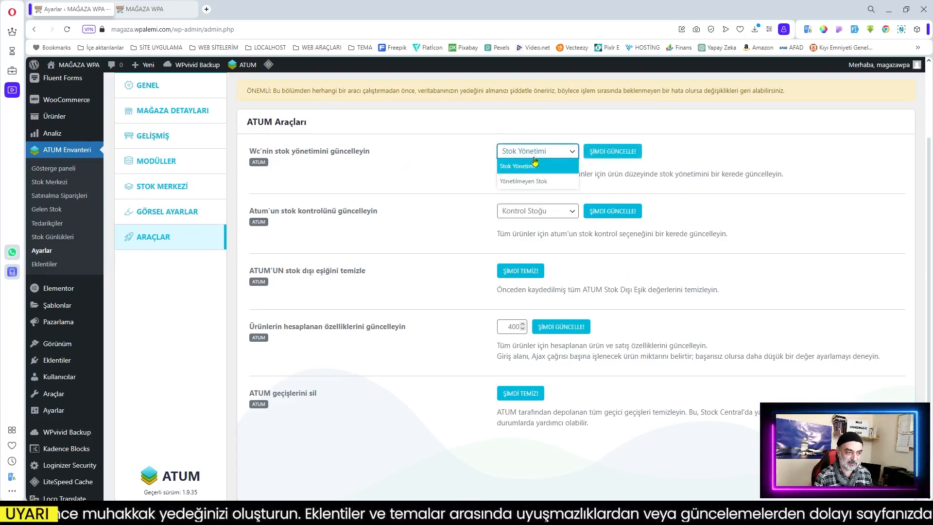
{"action": "left_click", "coordinate": [532, 166]}
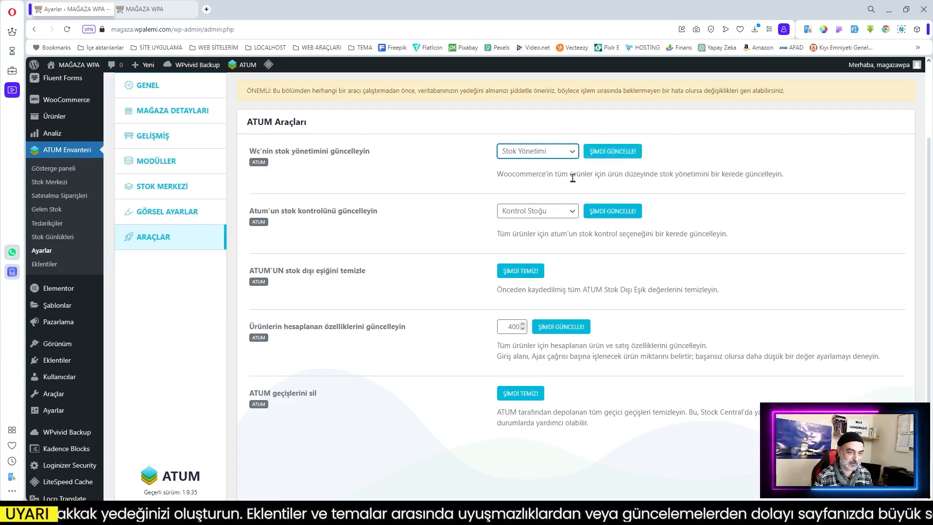
{"action": "left_click_drag", "start_coordinate": [496, 173], "coordinate": [788, 180]}
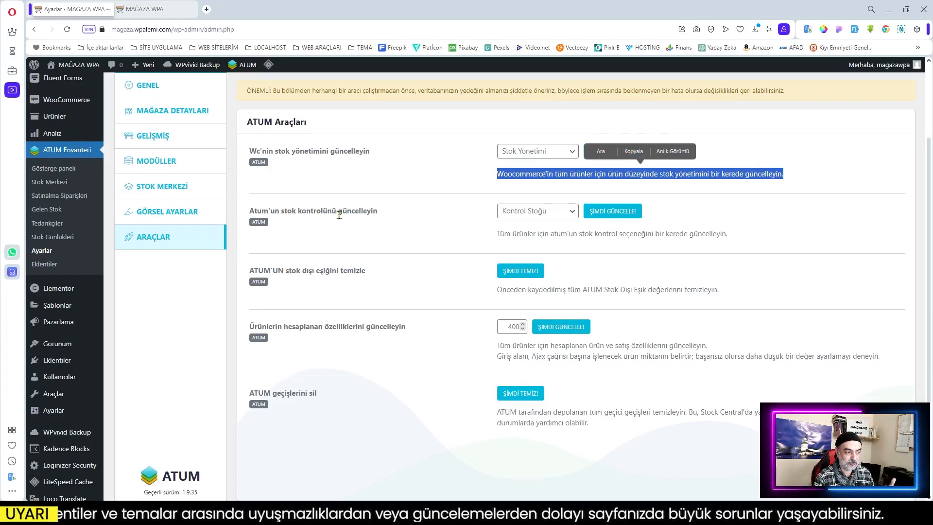
{"action": "left_click", "coordinate": [528, 216]}
{"action": "left_click", "coordinate": [543, 222]}
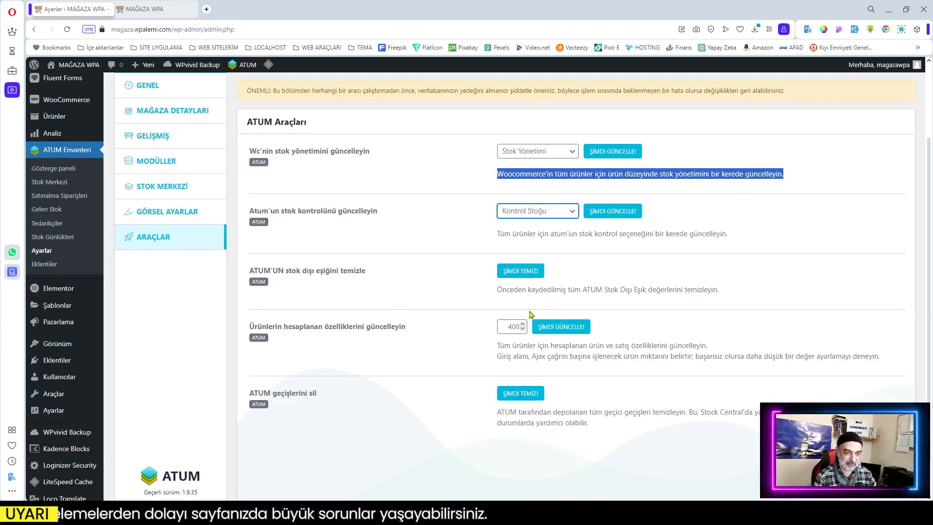
View ATUM's Stok Merkezi, check the store's full product list, and return to Stok Merkezi.
{"action": "scroll", "coordinate": [458, 311], "scroll_direction": "up", "scroll_amount": 2}
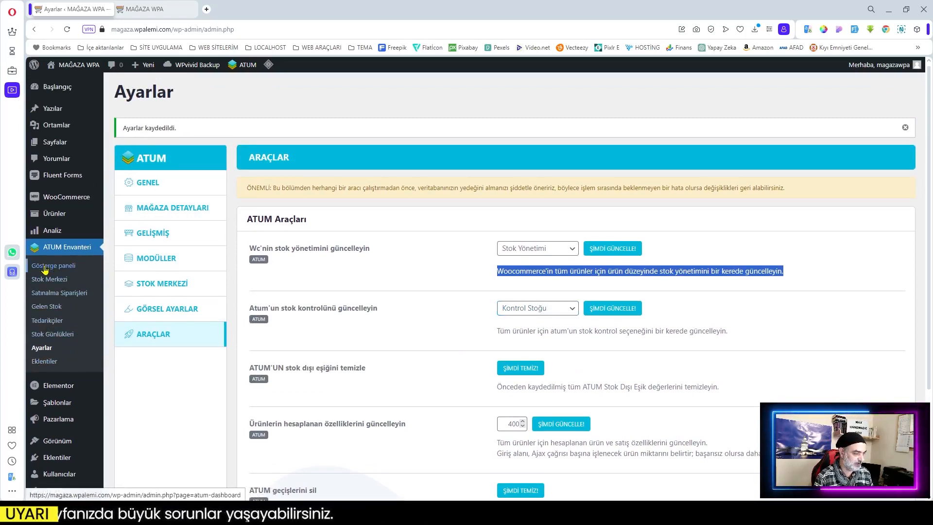
{"action": "left_click", "coordinate": [61, 282]}
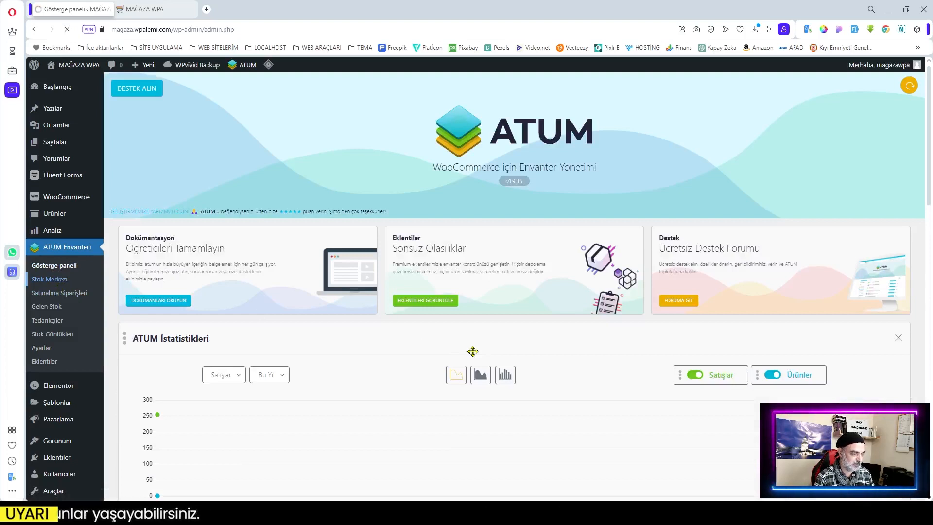
{"action": "scroll", "coordinate": [474, 358], "scroll_direction": "up", "scroll_amount": 2}
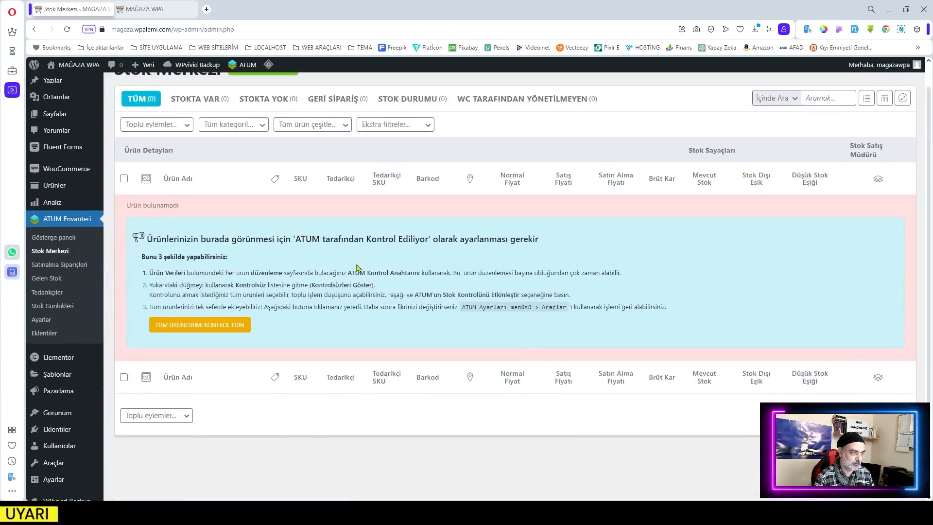
{"action": "mouse_move", "coordinate": [55, 185]}
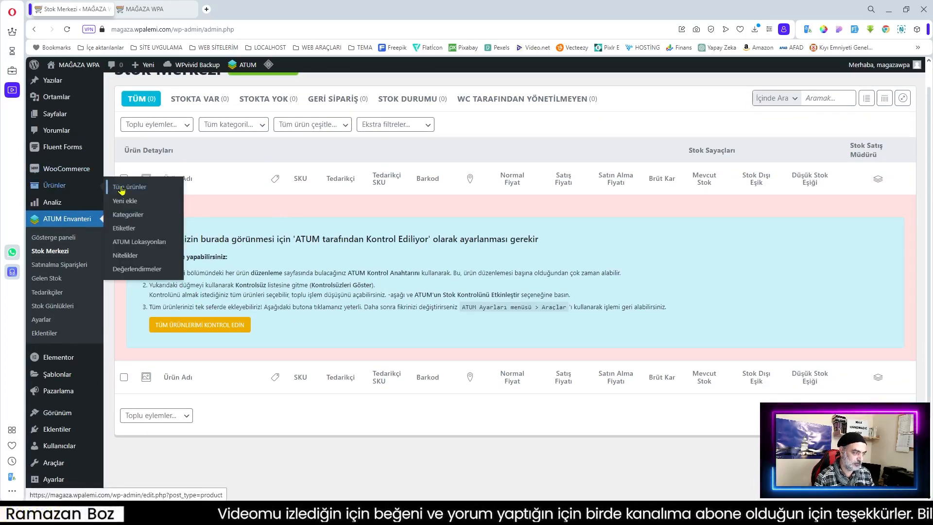
{"action": "left_click", "coordinate": [53, 189]}
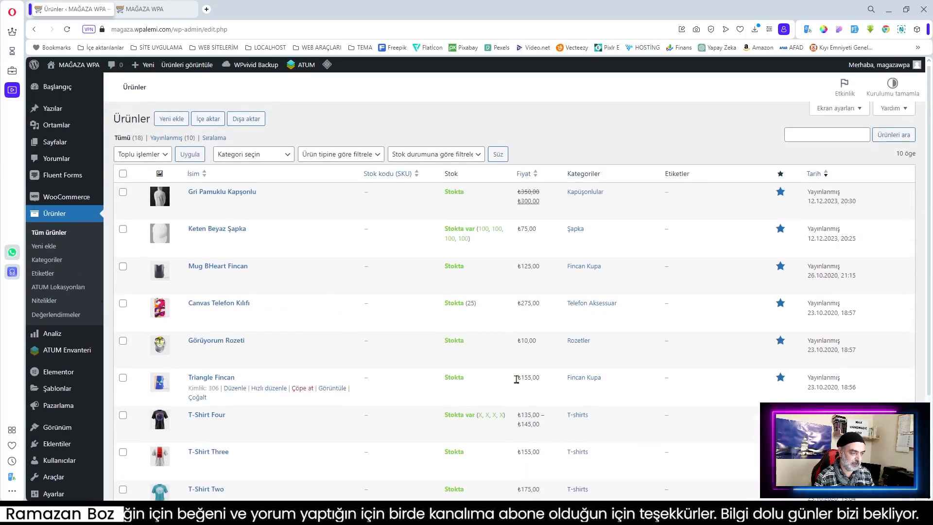
{"action": "left_click", "coordinate": [119, 364]}
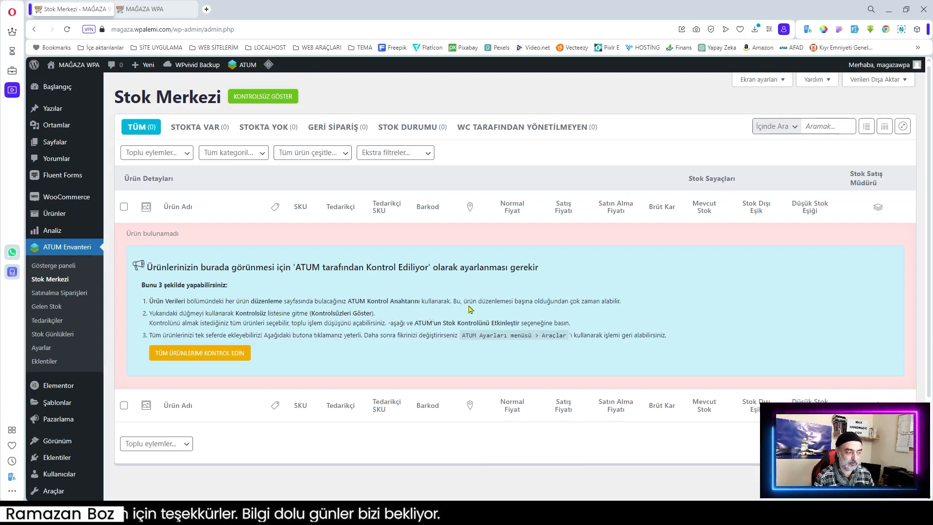
Open the Gri Pamuklu Kapşonlu product from the product list for editing.
{"action": "mouse_move", "coordinate": [64, 214]}
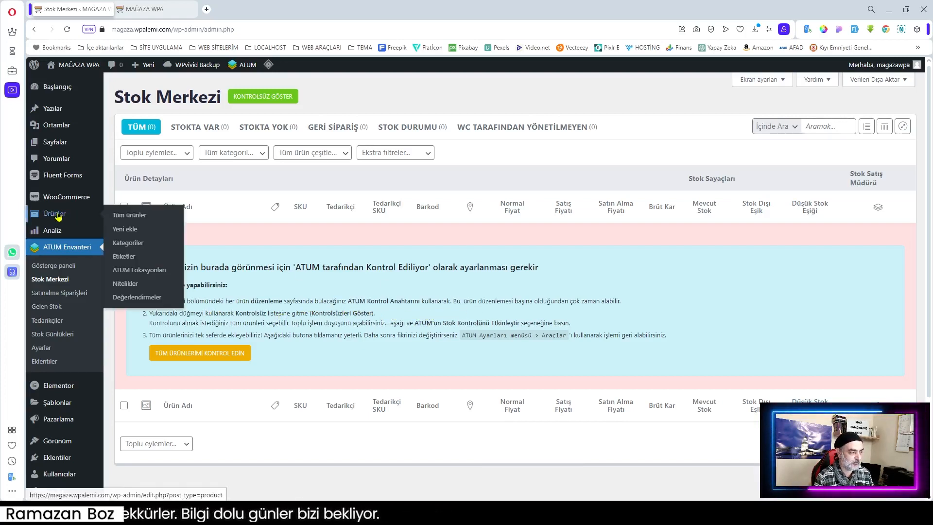
{"action": "left_click", "coordinate": [130, 215]}
{"action": "left_click", "coordinate": [214, 192]}
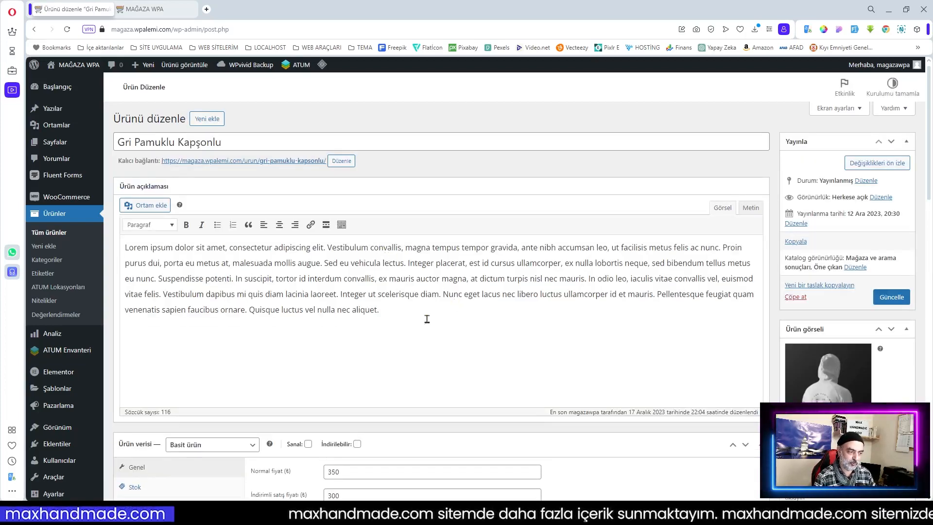
Enable stock quantity tracking for the Gri Pamuklu Kapşonlu product and set its Miktar to 100.
{"action": "scroll", "coordinate": [444, 312], "scroll_direction": "down", "scroll_amount": 4}
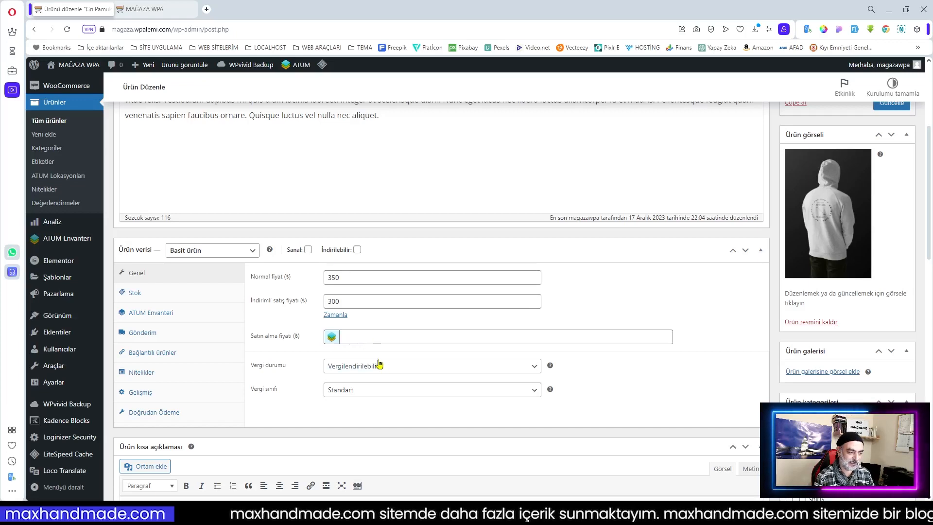
{"action": "left_click", "coordinate": [144, 292]}
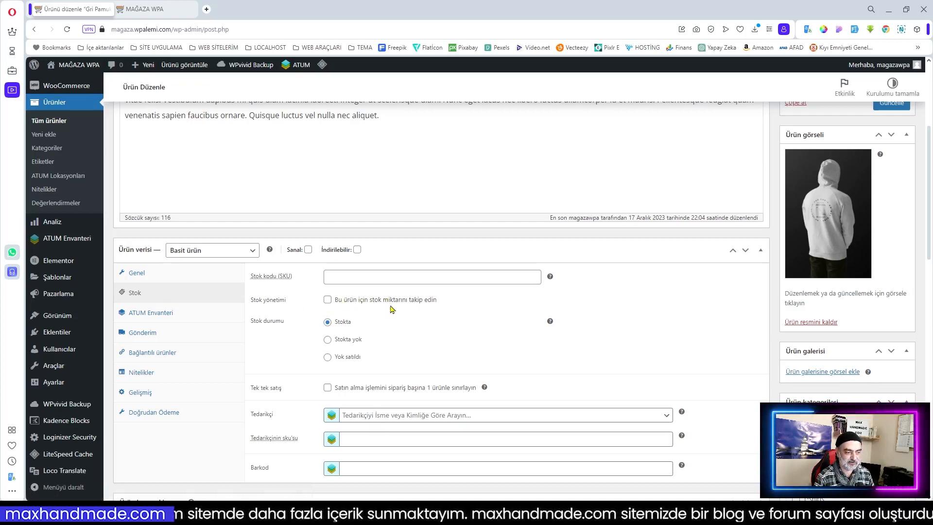
{"action": "left_click", "coordinate": [327, 300]}
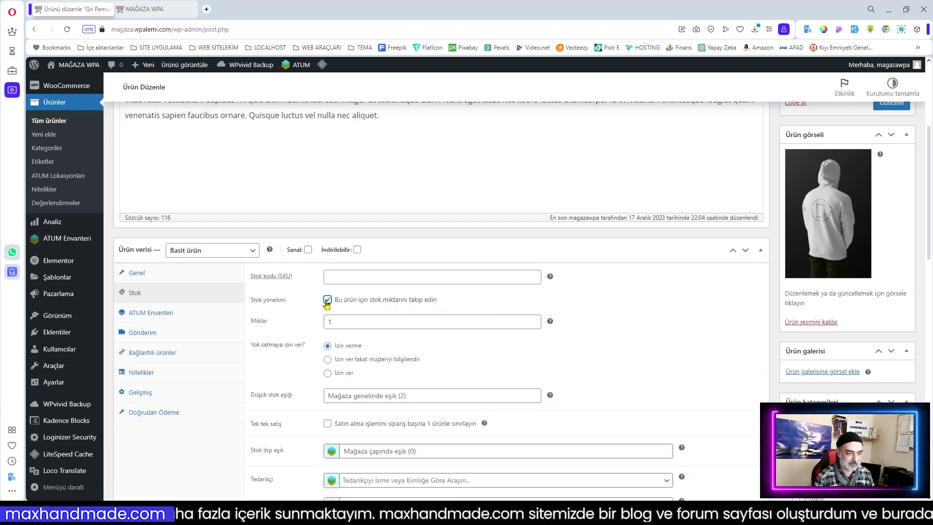
{"action": "left_click", "coordinate": [327, 300]}
{"action": "left_click", "coordinate": [327, 300]}
{"action": "double_click", "coordinate": [410, 323]}
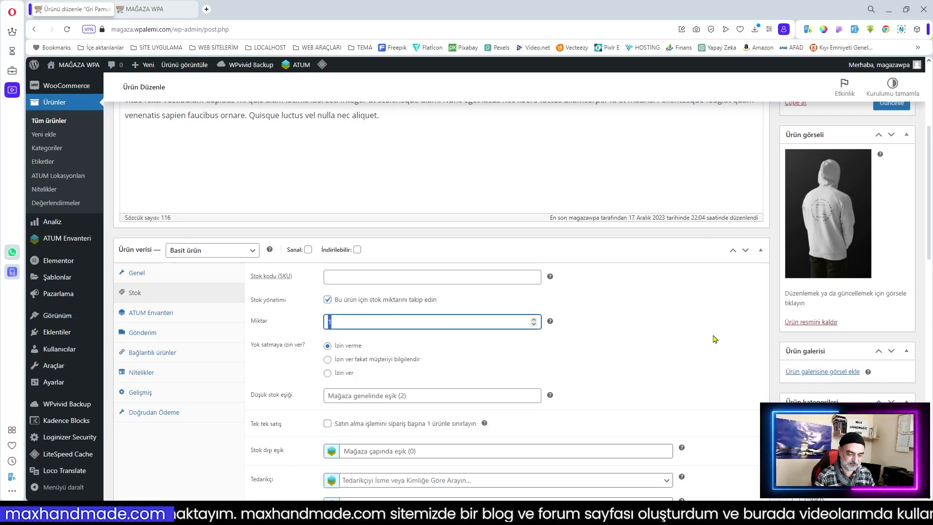
Look over the product's remaining Stok fields and check the ATUM Kontrol Anahtarı in its ATUM Envanteri data.
{"action": "scroll", "coordinate": [715, 339], "scroll_direction": "down", "scroll_amount": 3}
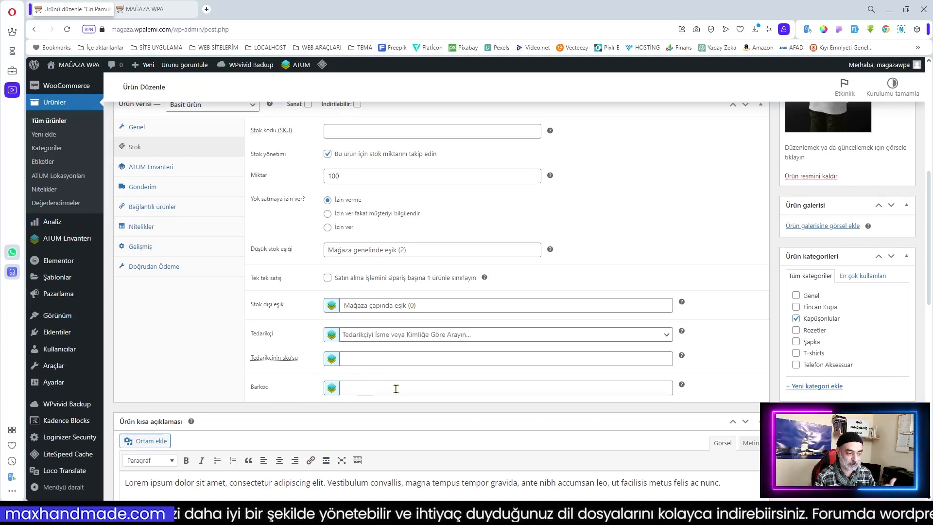
{"action": "scroll", "coordinate": [421, 385], "scroll_direction": "up", "scroll_amount": 1}
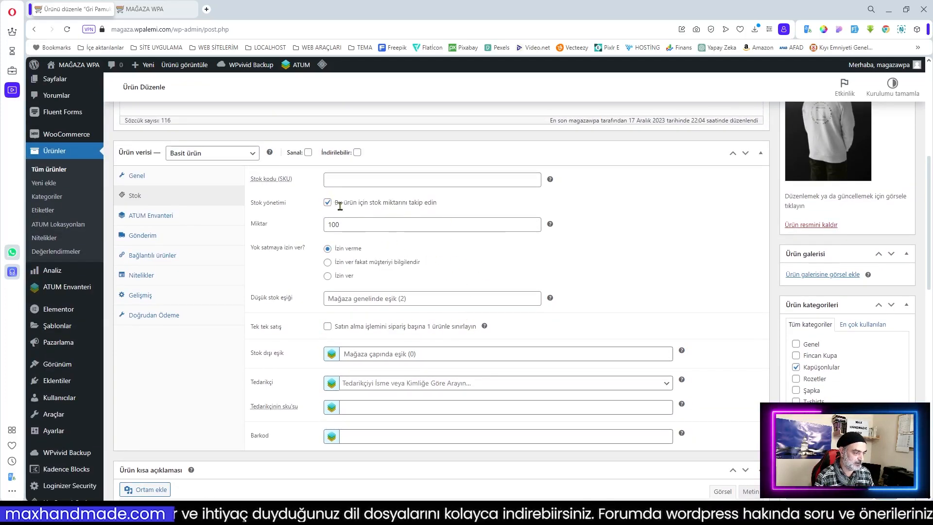
{"action": "left_click", "coordinate": [147, 218]}
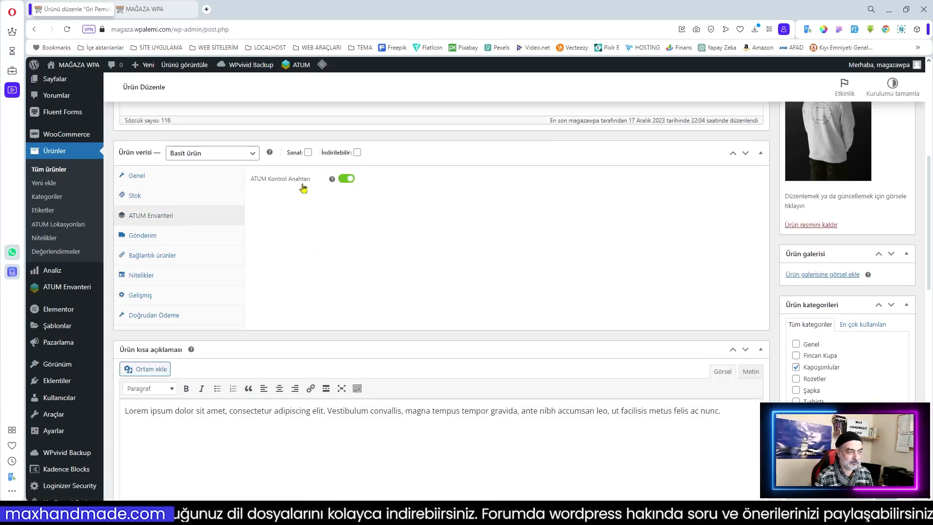
{"action": "mouse_move", "coordinate": [333, 180]}
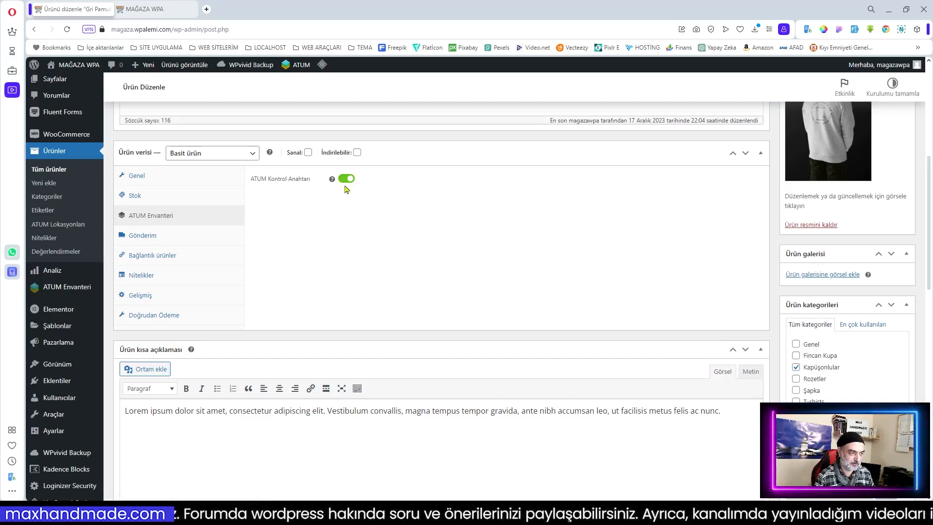
Recheck the Gri Pamuklu Kapşonlu product's Stok fields, save the product, and return to ATUM's Stok Merkezi.
{"action": "left_click", "coordinate": [201, 195]}
{"action": "scroll", "coordinate": [440, 297], "scroll_direction": "up", "scroll_amount": 3}
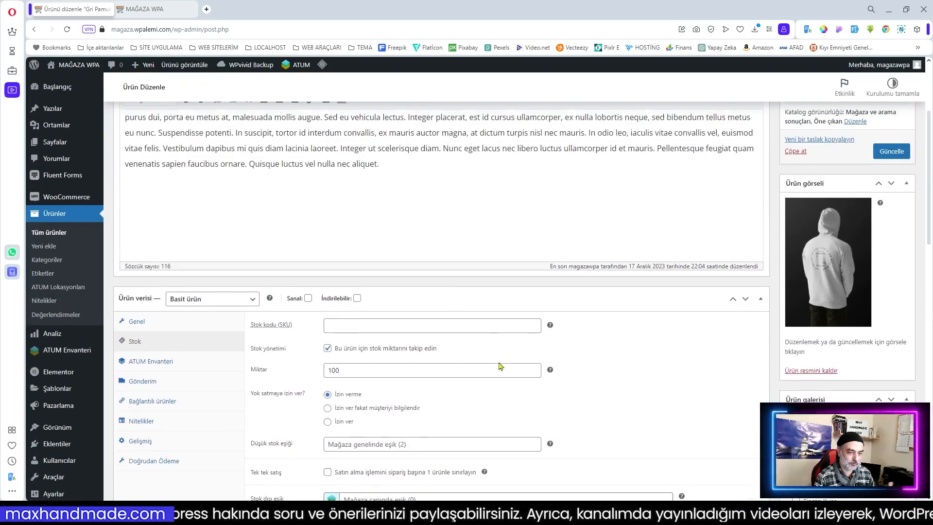
{"action": "scroll", "coordinate": [559, 365], "scroll_direction": "down", "scroll_amount": 10}
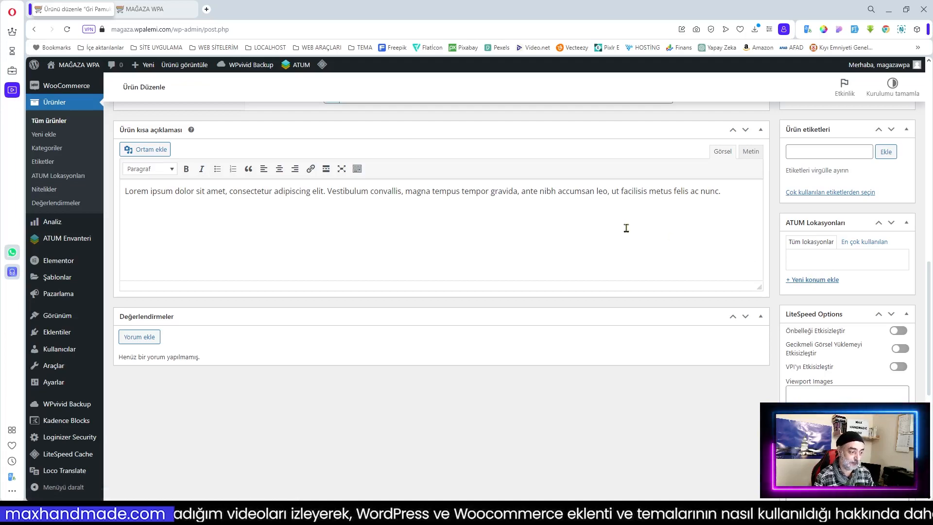
{"action": "scroll", "coordinate": [549, 256], "scroll_direction": "up", "scroll_amount": 15}
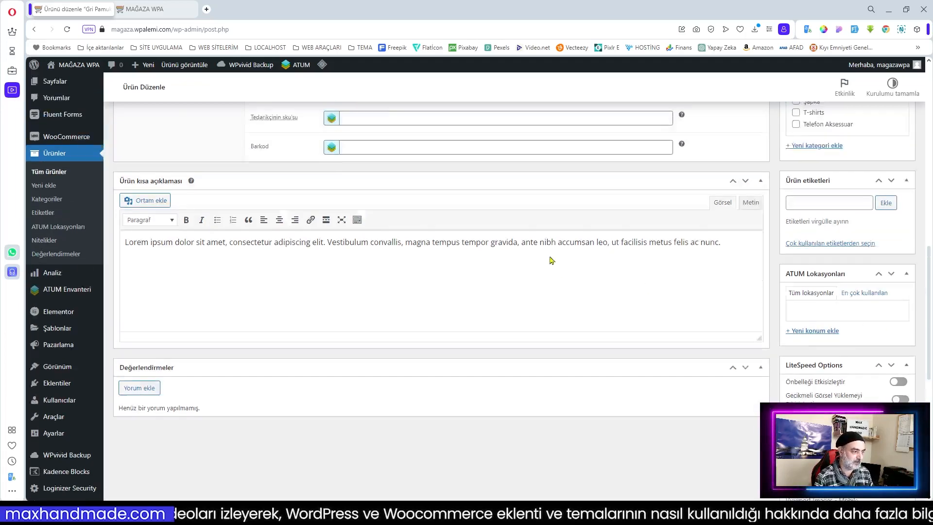
{"action": "left_click", "coordinate": [873, 202]}
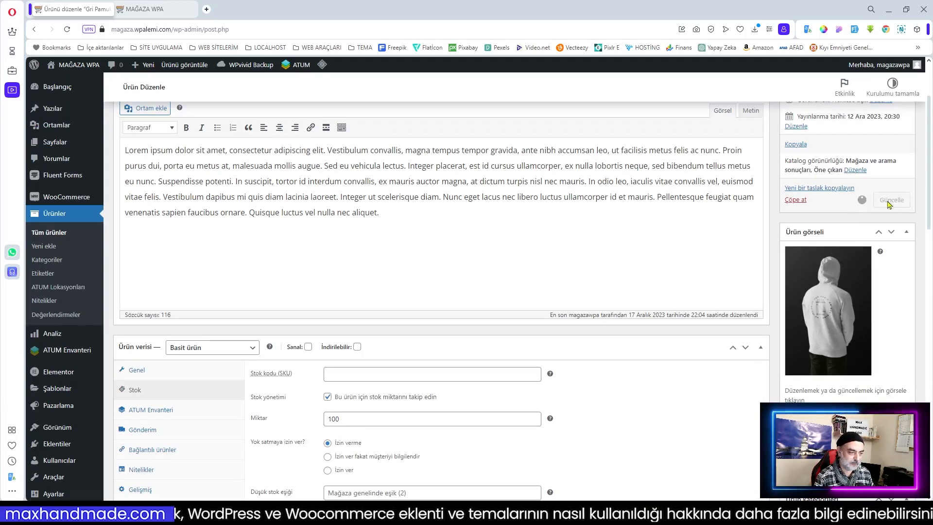
{"action": "mouse_move", "coordinate": [50, 354]}
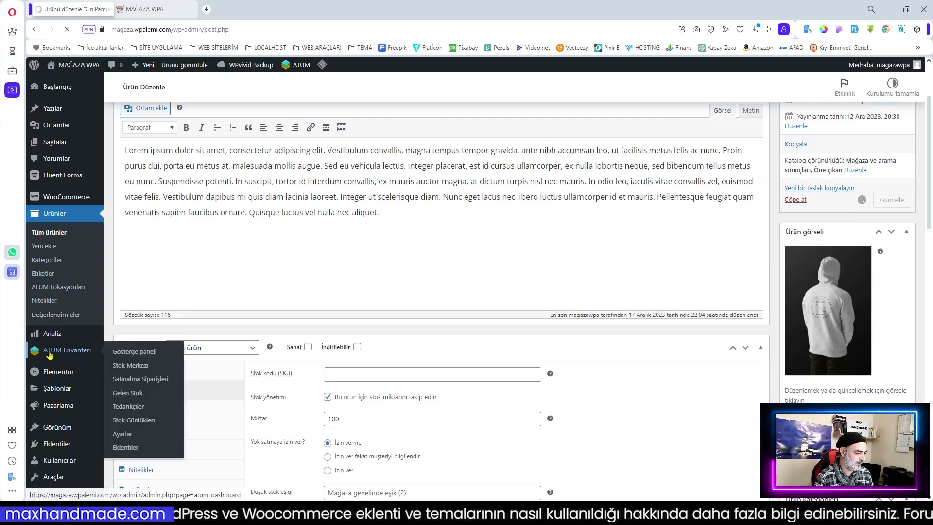
{"action": "left_click", "coordinate": [134, 369]}
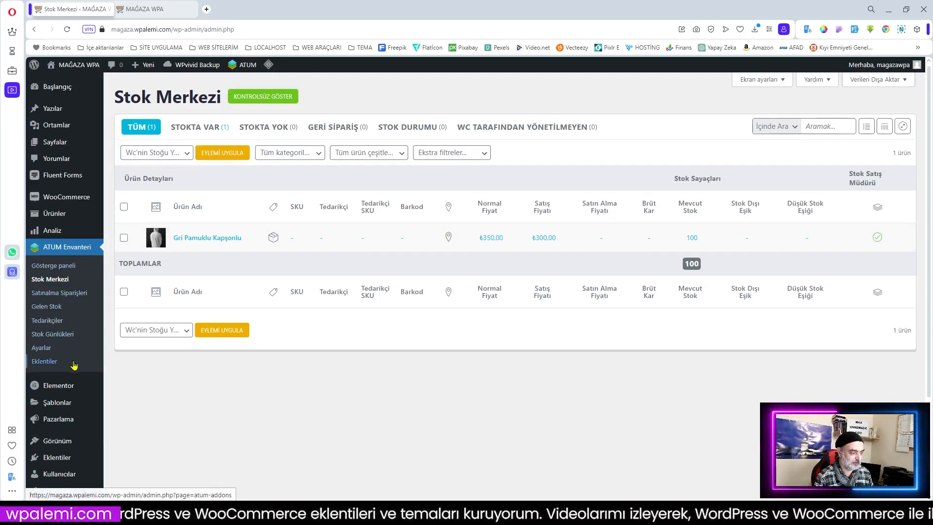
In ATUM's Araçlar settings, update WooCommerce stock management for all products with the Stok Yönetimi option.
{"action": "left_click", "coordinate": [42, 347]}
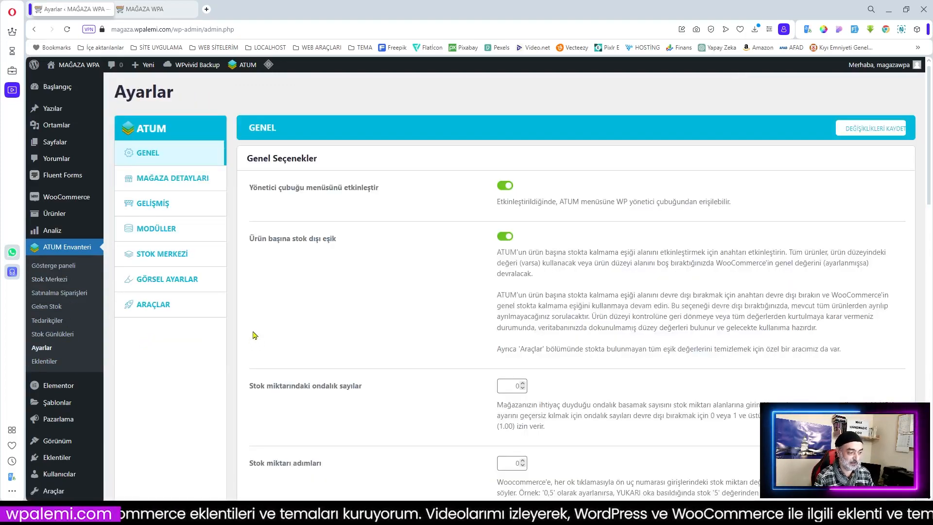
{"action": "left_click", "coordinate": [153, 306]}
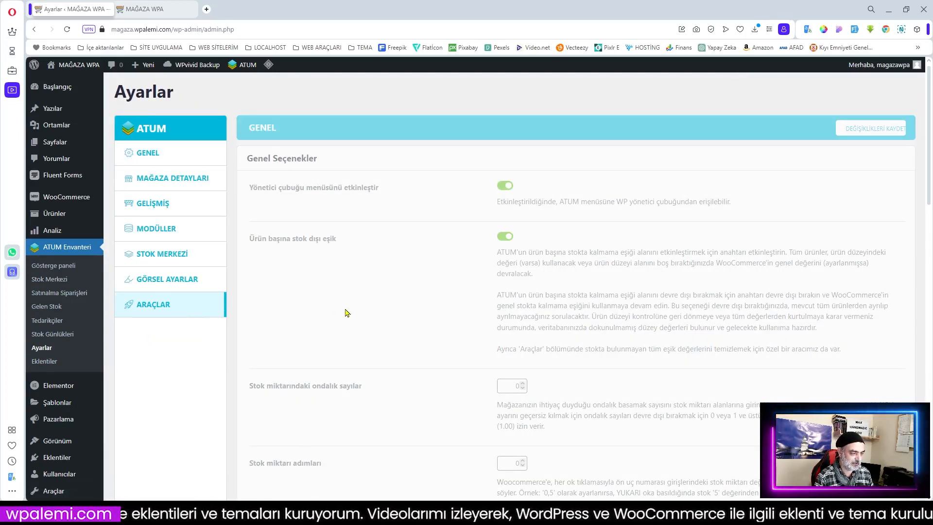
{"action": "left_click", "coordinate": [613, 219]}
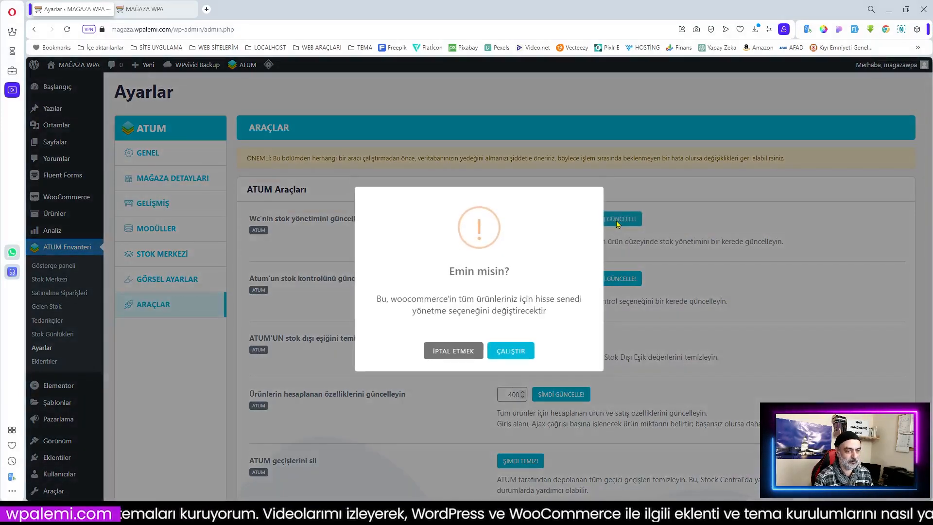
{"action": "left_click", "coordinate": [523, 349]}
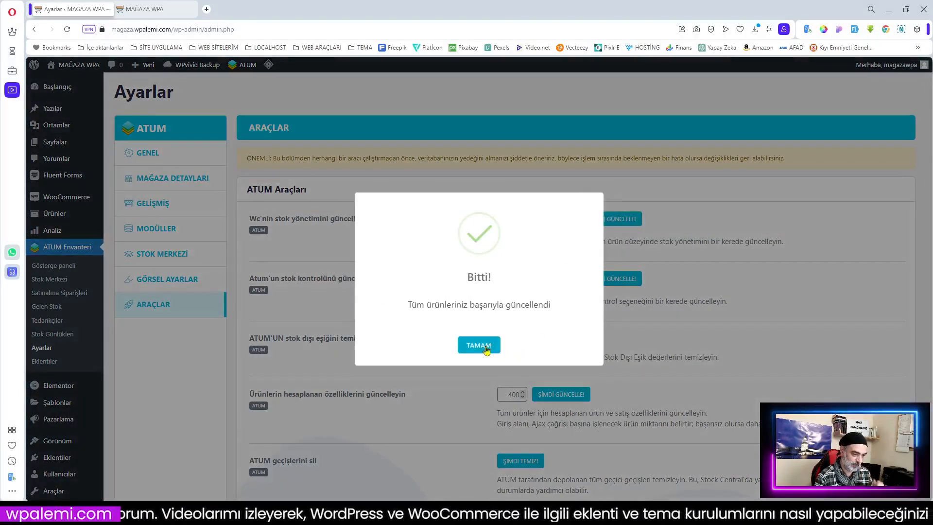
{"action": "left_click", "coordinate": [486, 347]}
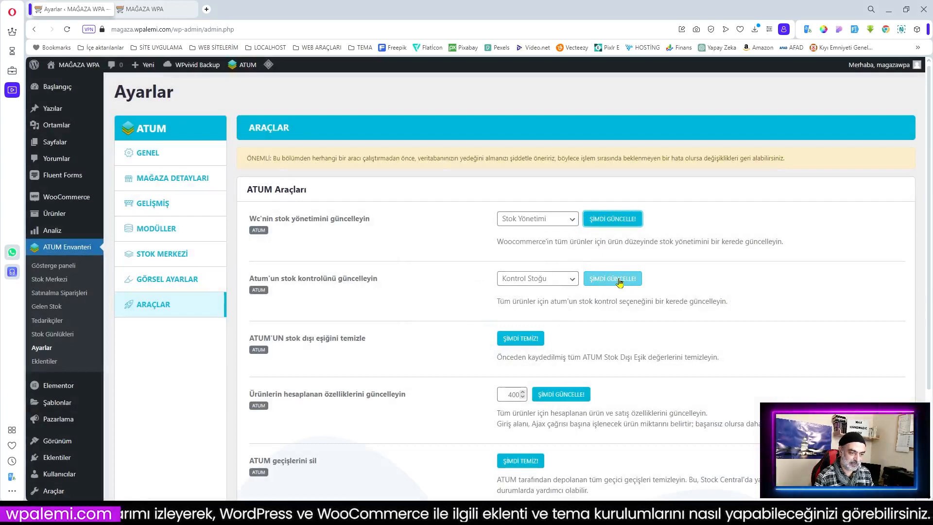
Update ATUM's stock control for all products with the Kontrol Stoğu option.
{"action": "left_click", "coordinate": [616, 280]}
{"action": "left_click", "coordinate": [505, 354]}
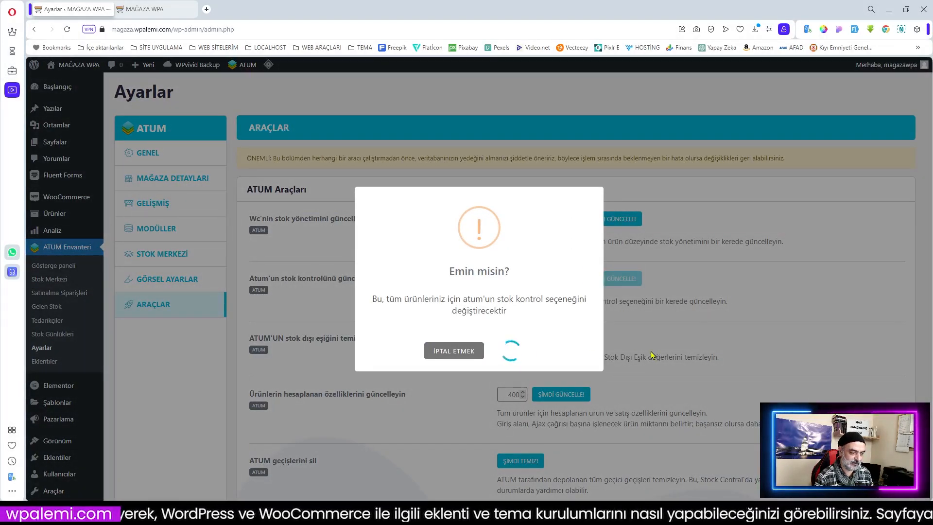
{"action": "left_click", "coordinate": [506, 351]}
Clear ATUM's saved out-of-stock threshold values and update the calculated properties of all products.
{"action": "left_click", "coordinate": [527, 342]}
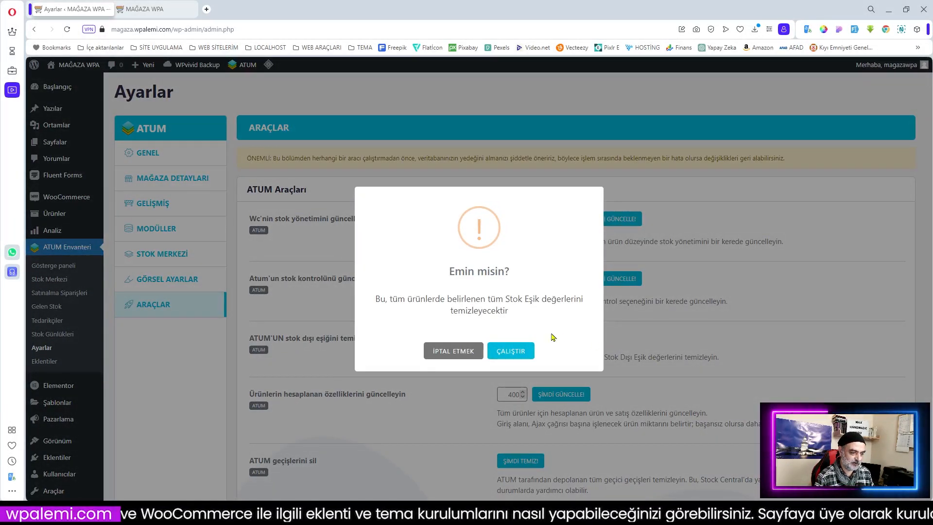
{"action": "left_click", "coordinate": [513, 354]}
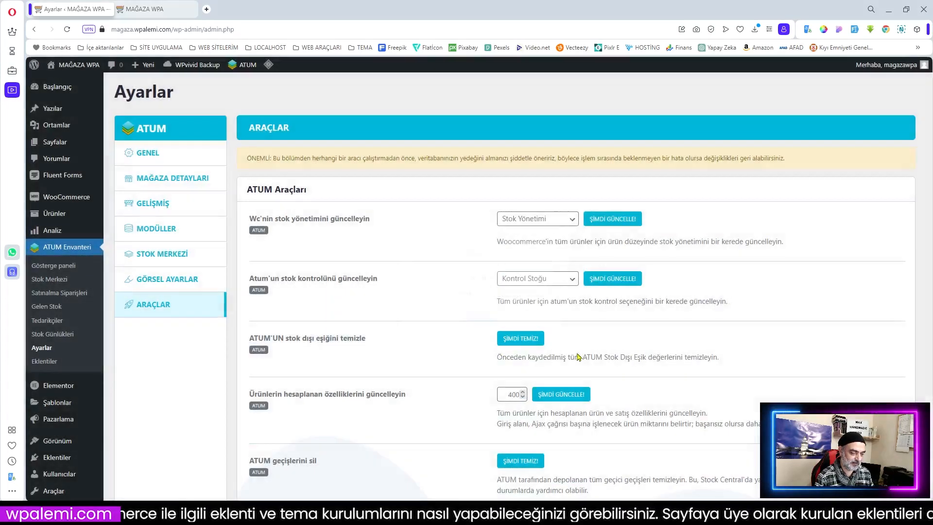
{"action": "scroll", "coordinate": [632, 357], "scroll_direction": "down", "scroll_amount": 1}
{"action": "left_click", "coordinate": [560, 346]}
{"action": "left_click", "coordinate": [517, 350]}
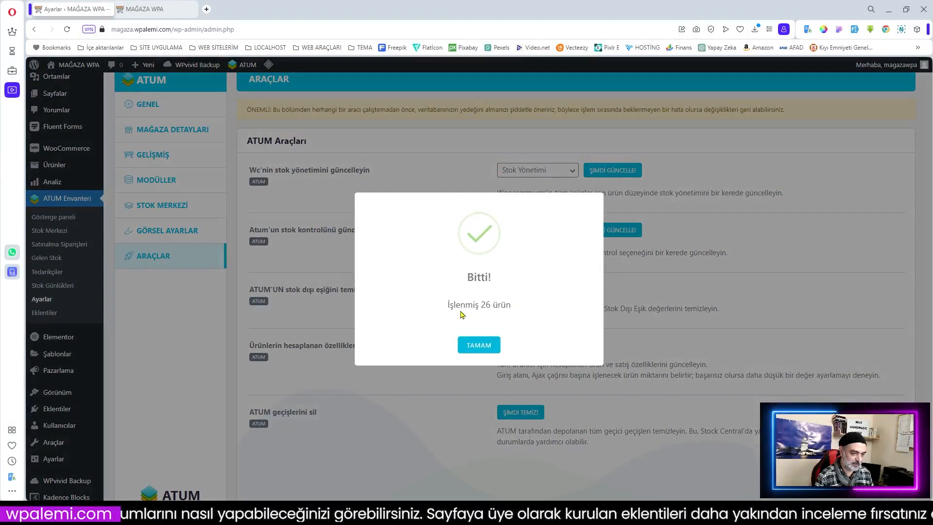
{"action": "left_click", "coordinate": [479, 345]}
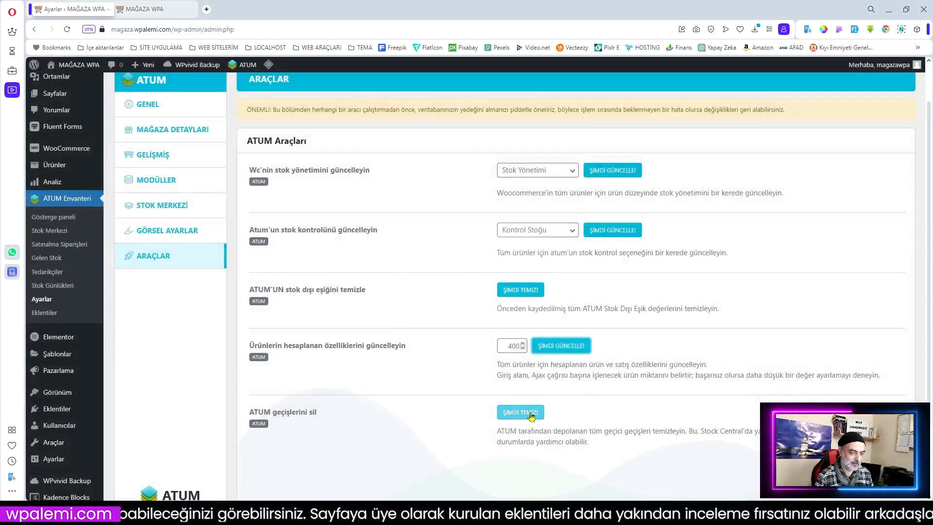
Clear all temporary data stored by ATUM with the ATUM geçişlerini sil tool.
{"action": "left_click", "coordinate": [518, 412]}
{"action": "left_click", "coordinate": [515, 349]}
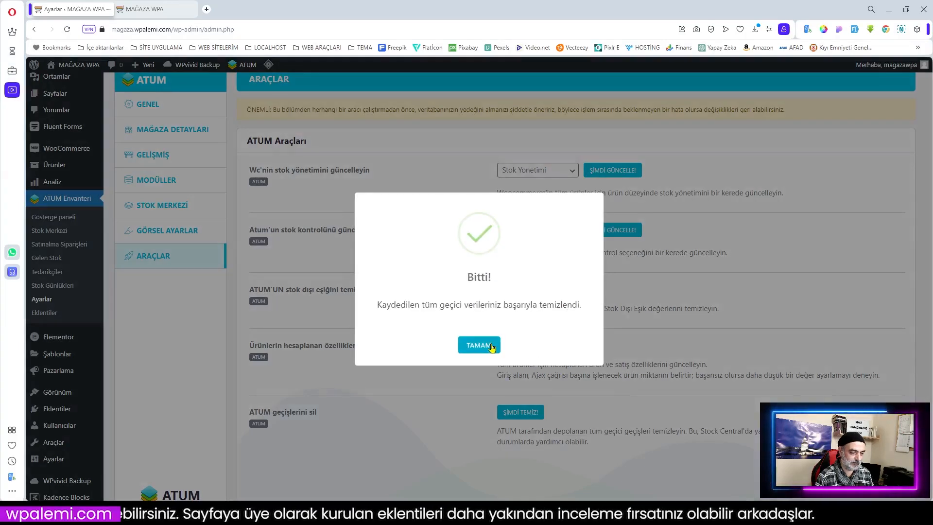
{"action": "left_click", "coordinate": [481, 346]}
Examine the products in Stok Merkezi, checking their Mevcut Stok values and stock status indicators.
{"action": "left_click", "coordinate": [50, 232]}
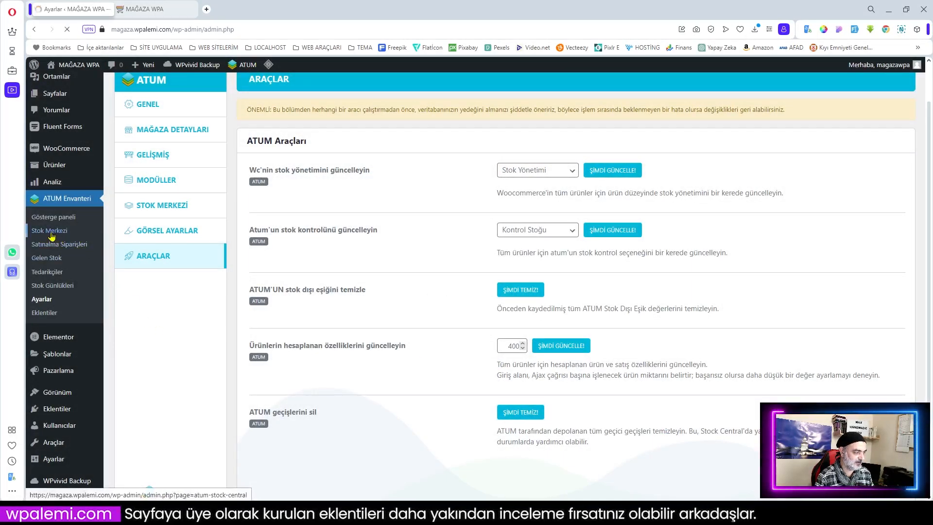
{"action": "scroll", "coordinate": [245, 267], "scroll_direction": "down", "scroll_amount": 3}
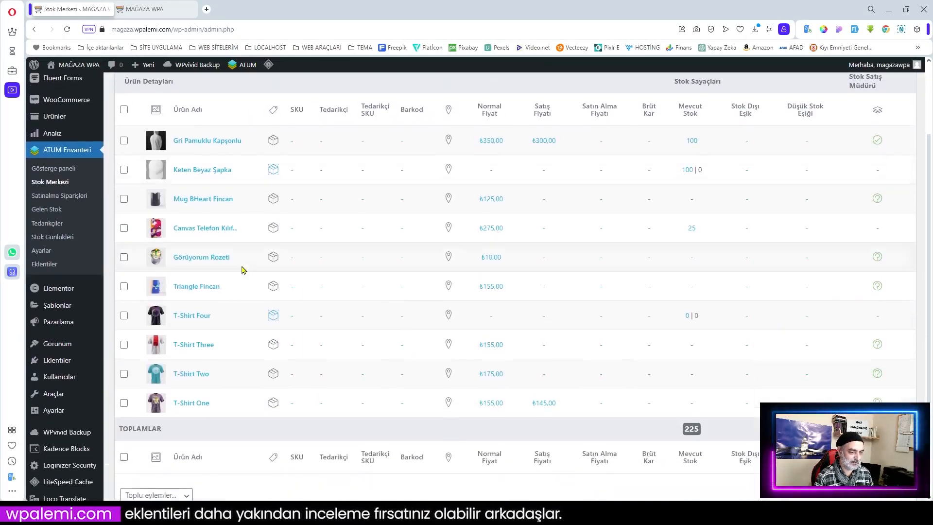
{"action": "scroll", "coordinate": [243, 271], "scroll_direction": "up", "scroll_amount": 1}
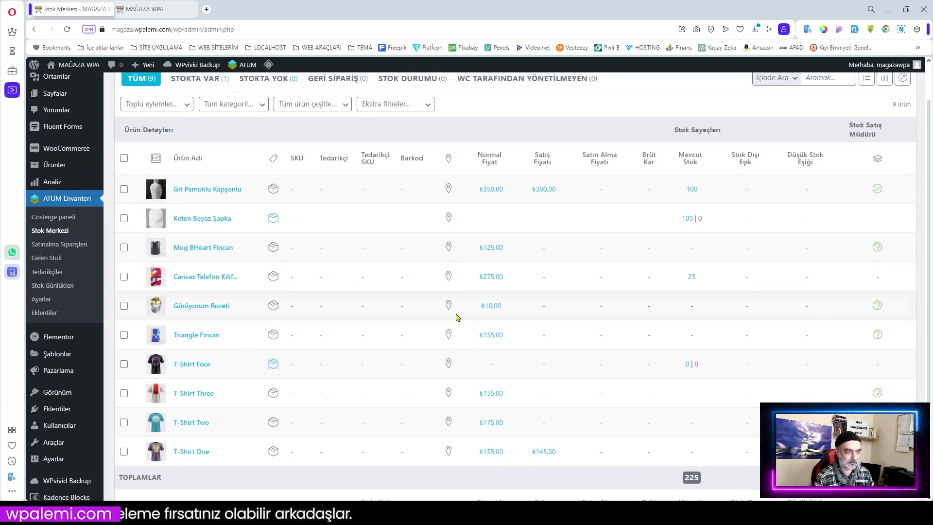
{"action": "scroll", "coordinate": [489, 307], "scroll_direction": "up", "scroll_amount": 1}
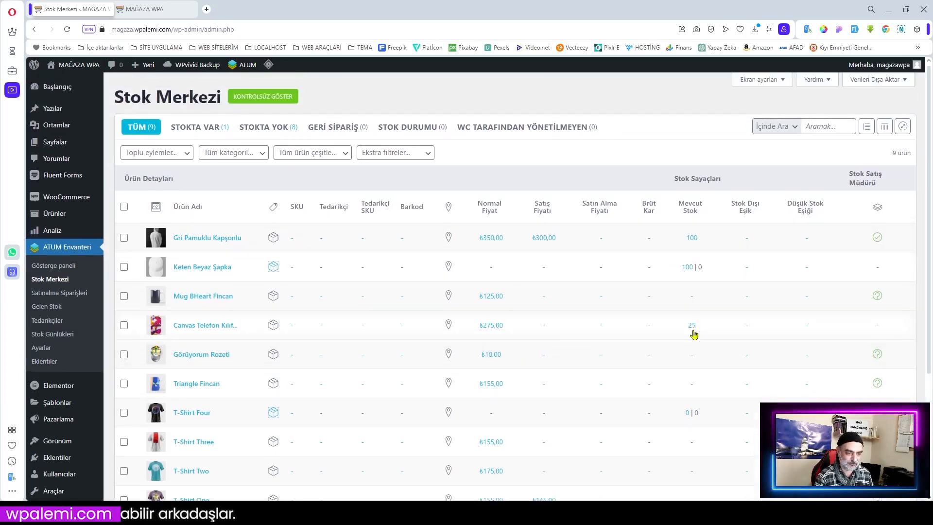
{"action": "scroll", "coordinate": [712, 382], "scroll_direction": "down", "scroll_amount": 2}
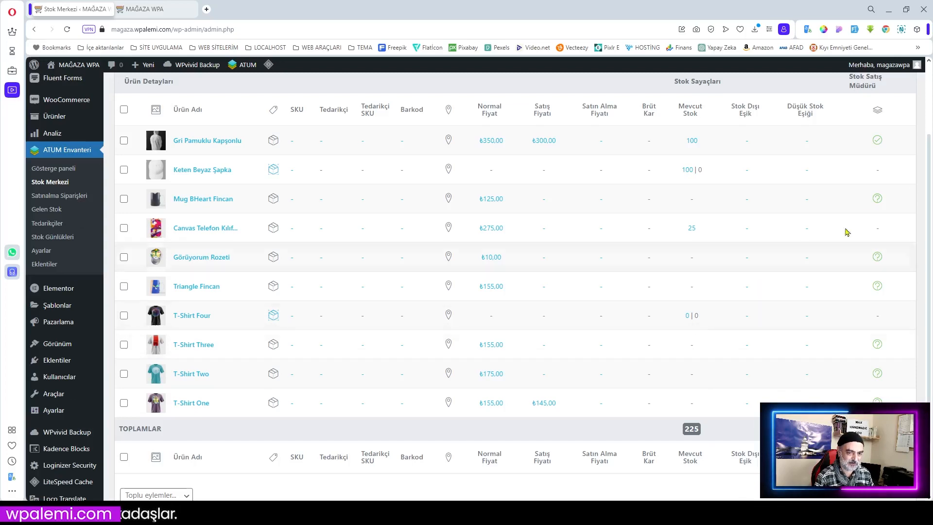
{"action": "mouse_move", "coordinate": [876, 258]}
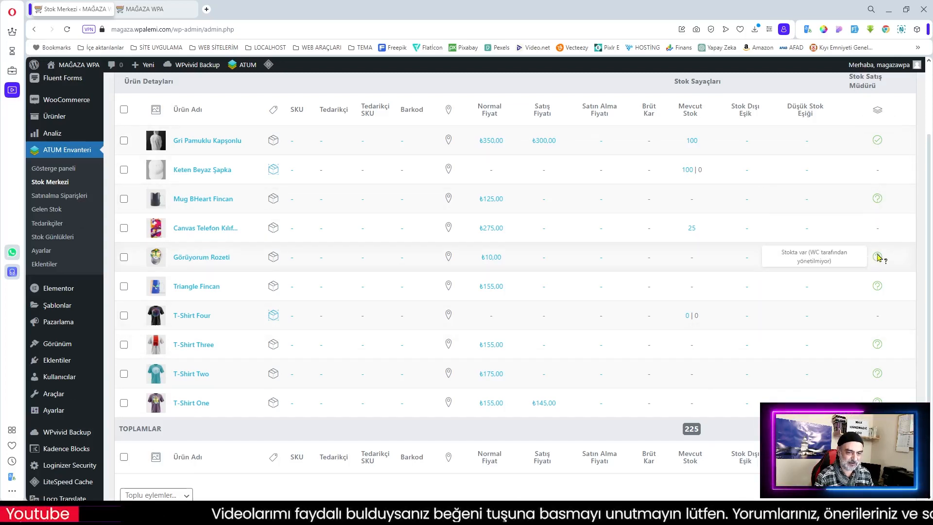
{"action": "mouse_move", "coordinate": [878, 289]}
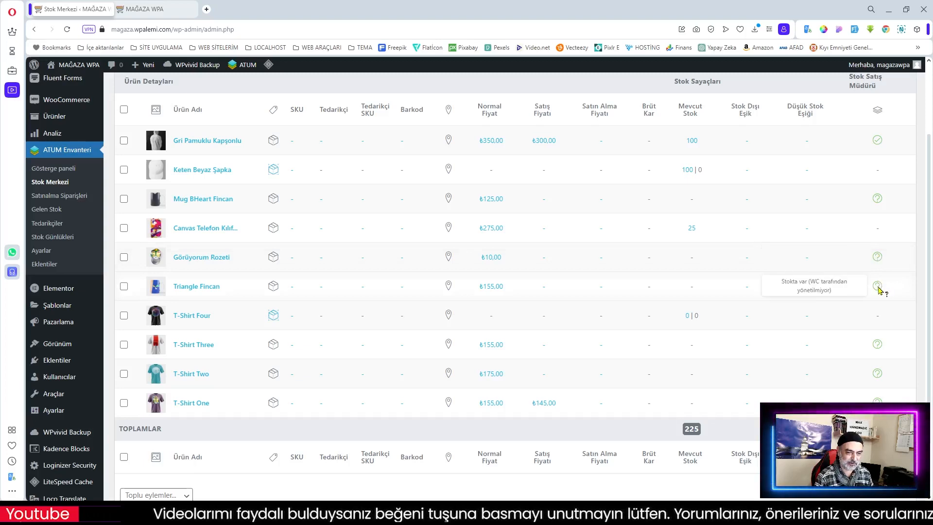
{"action": "scroll", "coordinate": [513, 324], "scroll_direction": "up", "scroll_amount": 1}
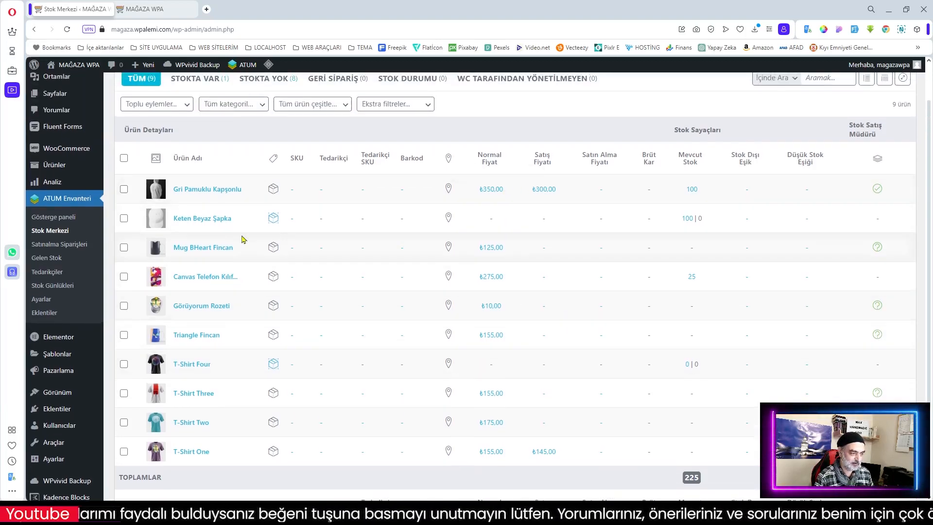
Review the Stok Kontrolü and Mevcut Stok Değeri widgets on ATUM's Gösterge paneli, and return to Stok Merkezi.
{"action": "left_click", "coordinate": [53, 217]}
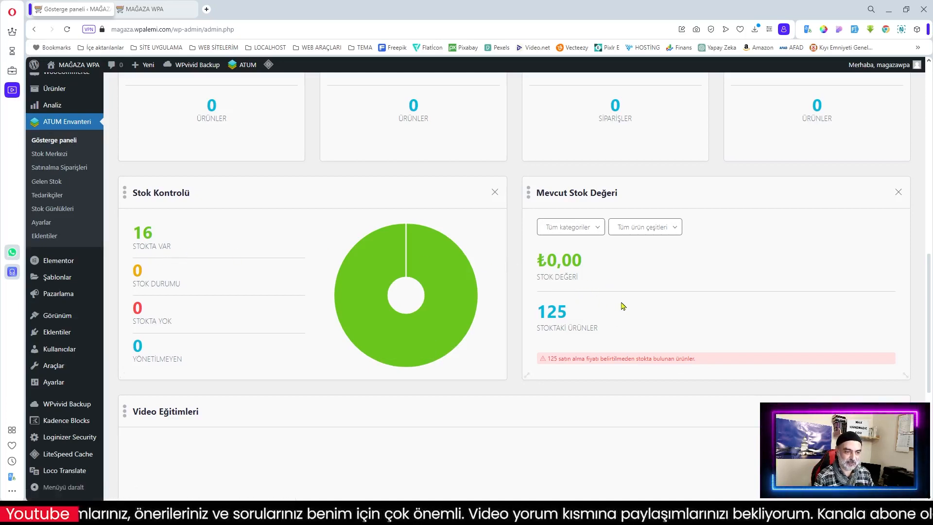
{"action": "scroll", "coordinate": [626, 298], "scroll_direction": "down", "scroll_amount": 2}
{"action": "scroll", "coordinate": [626, 296], "scroll_direction": "up", "scroll_amount": 7}
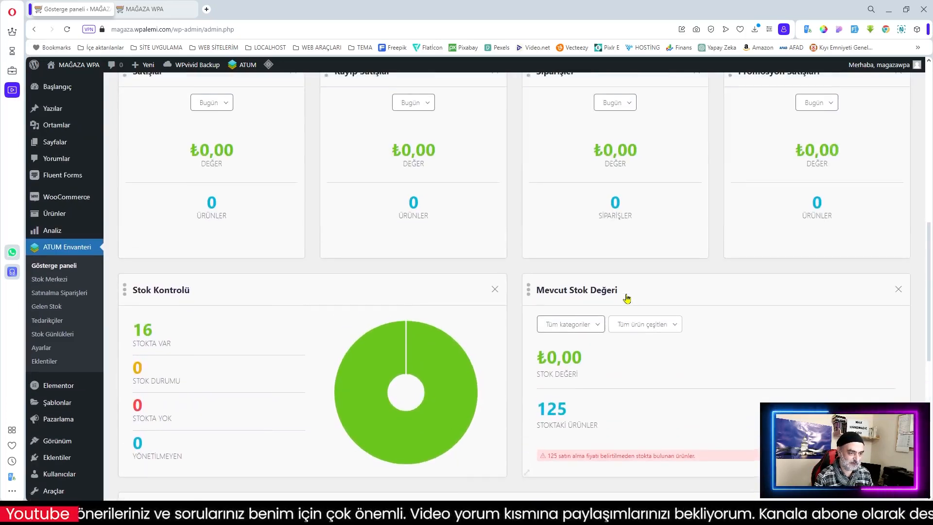
{"action": "scroll", "coordinate": [627, 294], "scroll_direction": "down", "scroll_amount": 4}
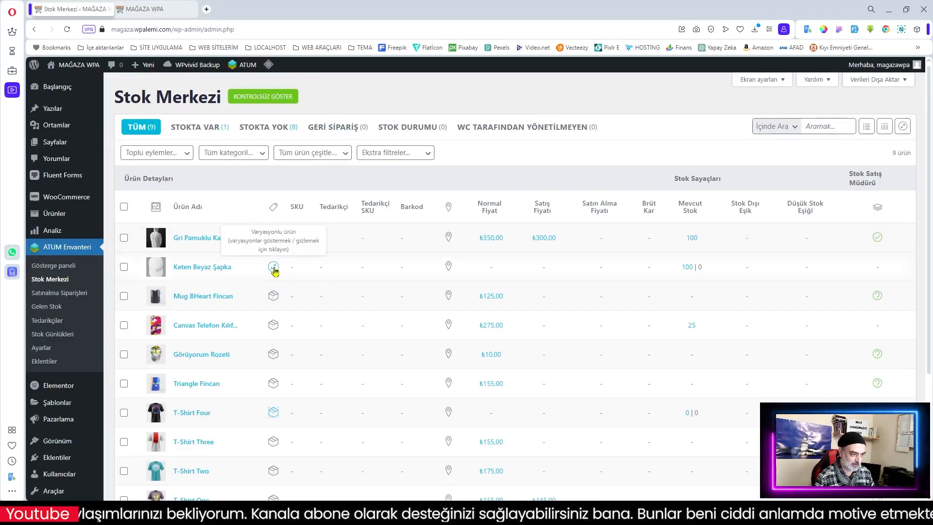
Expand the Keten Beyaz Şapka product's variations in the stock list to view them, and collapse them again.
{"action": "left_click", "coordinate": [274, 266]}
{"action": "left_click", "coordinate": [273, 267]}
{"action": "left_click", "coordinate": [273, 267]}
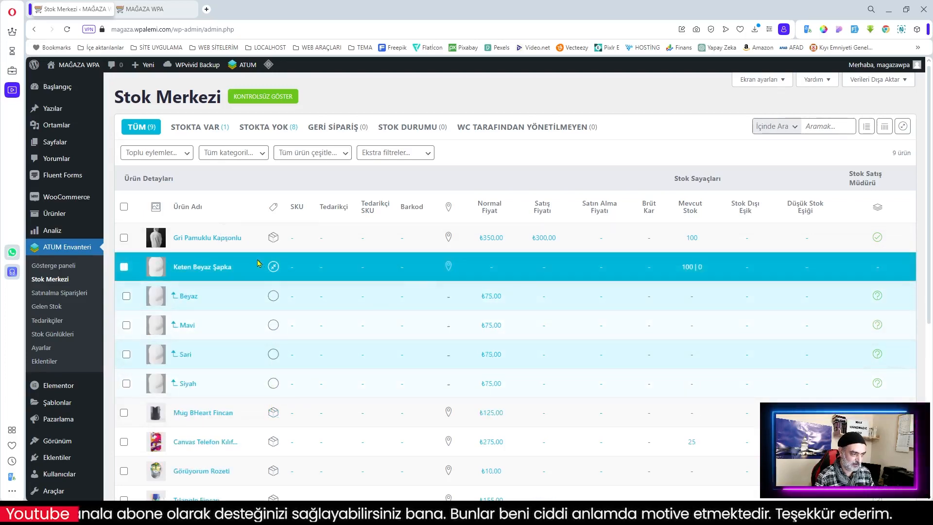
{"action": "left_click", "coordinate": [274, 267]}
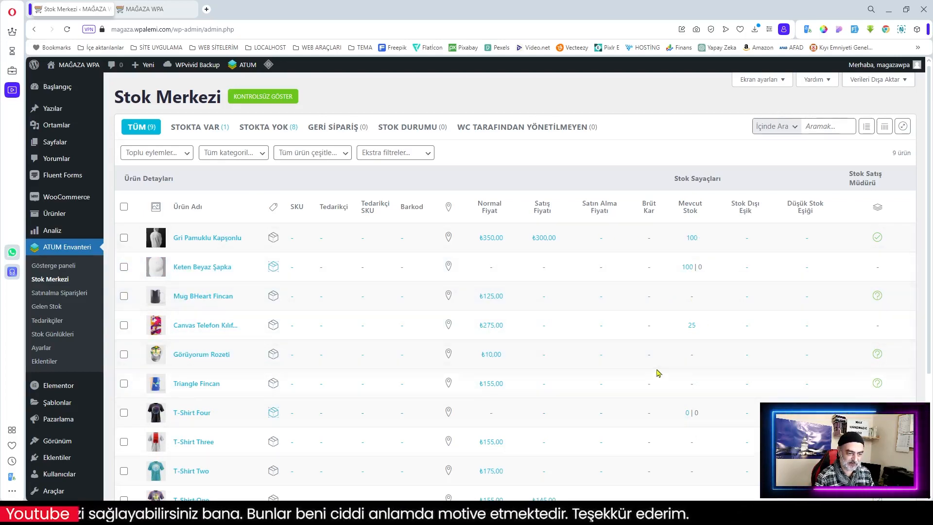
Select all listed products, apply the bulk action enabling WooCommerce stock management, and look over their Mevcut Stok column.
{"action": "left_click", "coordinate": [124, 206]}
{"action": "left_click", "coordinate": [171, 154]}
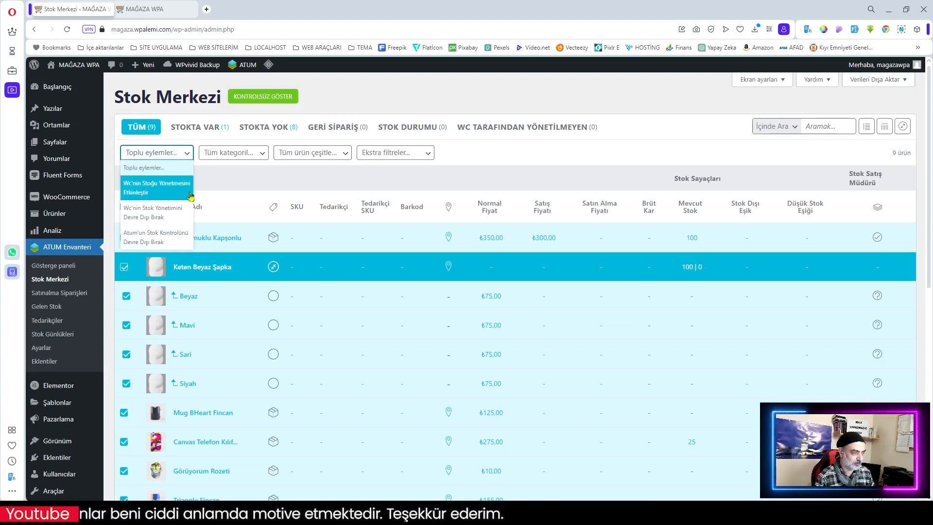
{"action": "left_click", "coordinate": [140, 189]}
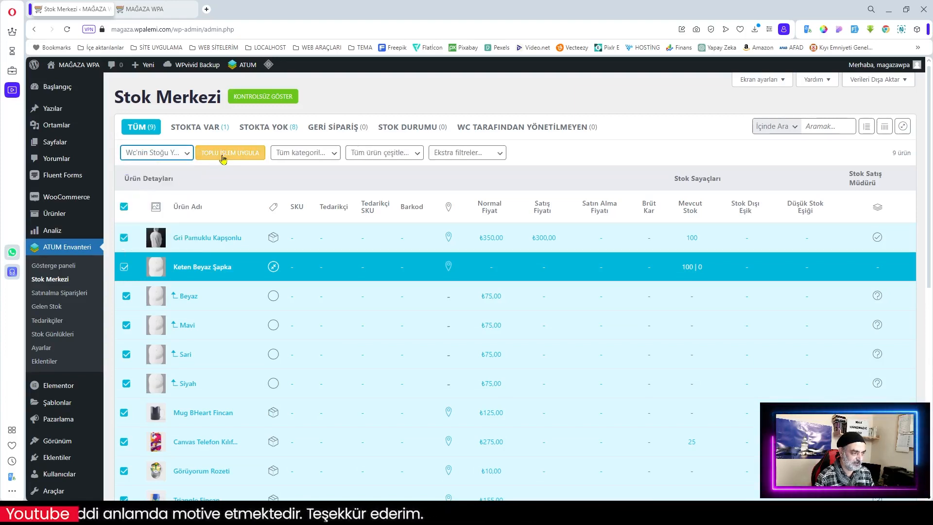
{"action": "left_click", "coordinate": [230, 153]}
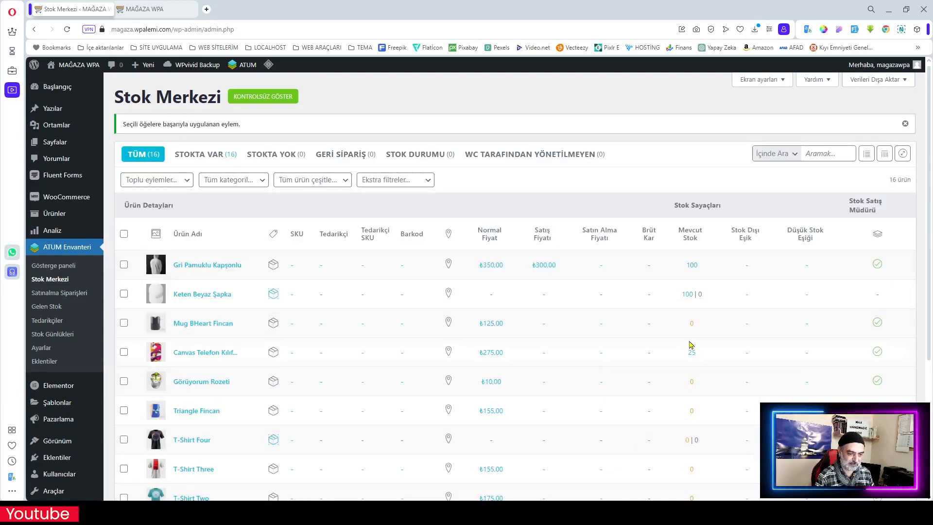
{"action": "scroll", "coordinate": [693, 334], "scroll_direction": "down", "scroll_amount": 4}
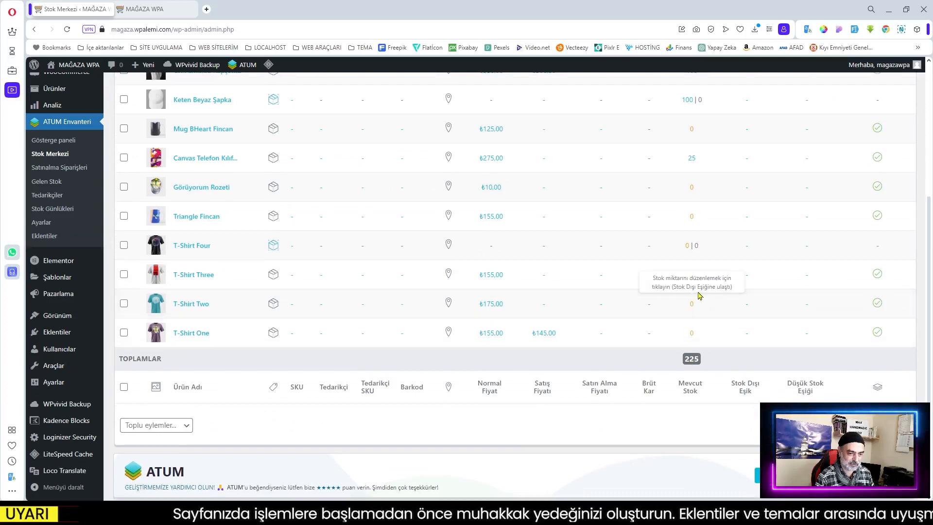
{"action": "scroll", "coordinate": [698, 297], "scroll_direction": "up", "scroll_amount": 3}
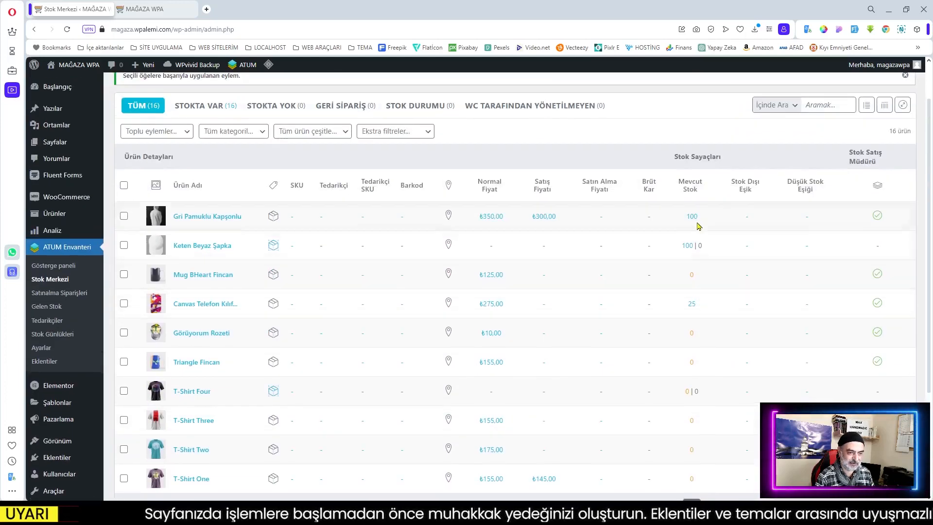
Expand Keten Beyaz Şapka's variations, set the Beyaz variation's current stock to 100, and dismiss the save reminder.
{"action": "left_click", "coordinate": [273, 245]}
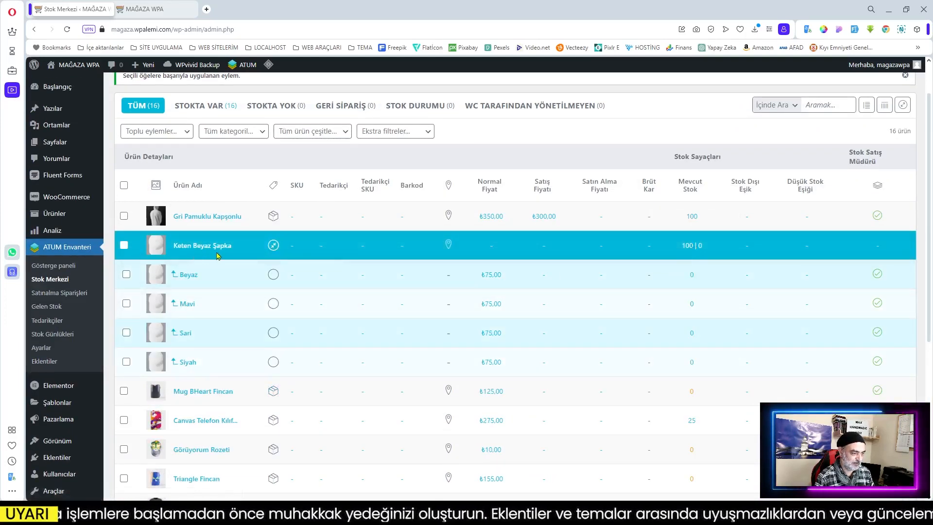
{"action": "left_click", "coordinate": [692, 275]}
{"action": "type", "text": "100"}
{"action": "left_click", "coordinate": [732, 318]}
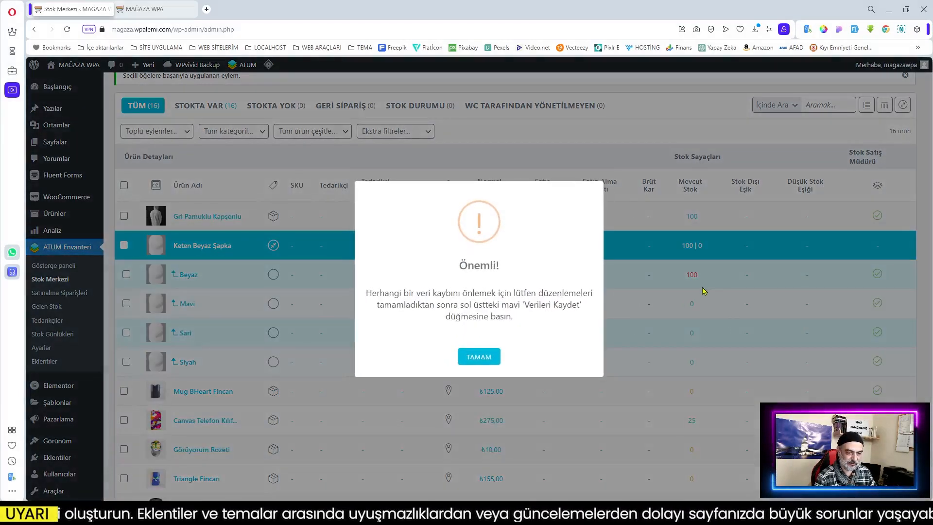
{"action": "left_click", "coordinate": [478, 358]}
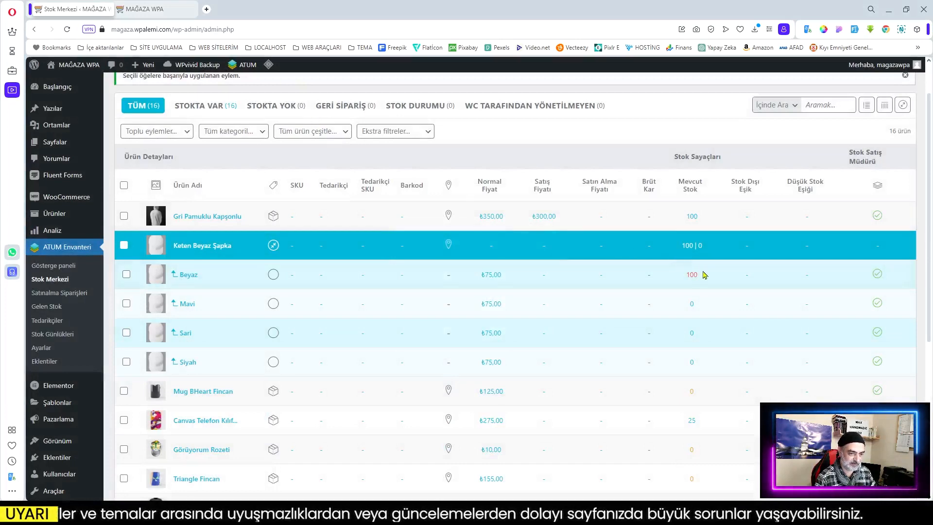
Set the current stock of the Mavi, Sari and Siyah variations to 100 each, and save the stock list.
{"action": "left_click", "coordinate": [691, 303]}
{"action": "type", "text": "100"}
{"action": "left_click", "coordinate": [733, 346]}
{"action": "left_click", "coordinate": [692, 333]}
{"action": "type", "text": "100"}
{"action": "left_click", "coordinate": [734, 376]}
{"action": "left_click", "coordinate": [692, 362]}
{"action": "type", "text": "100"}
{"action": "left_click", "coordinate": [734, 405]}
{"action": "scroll", "coordinate": [437, 243], "scroll_direction": "up", "scroll_amount": 1}
{"action": "left_click", "coordinate": [324, 97]}
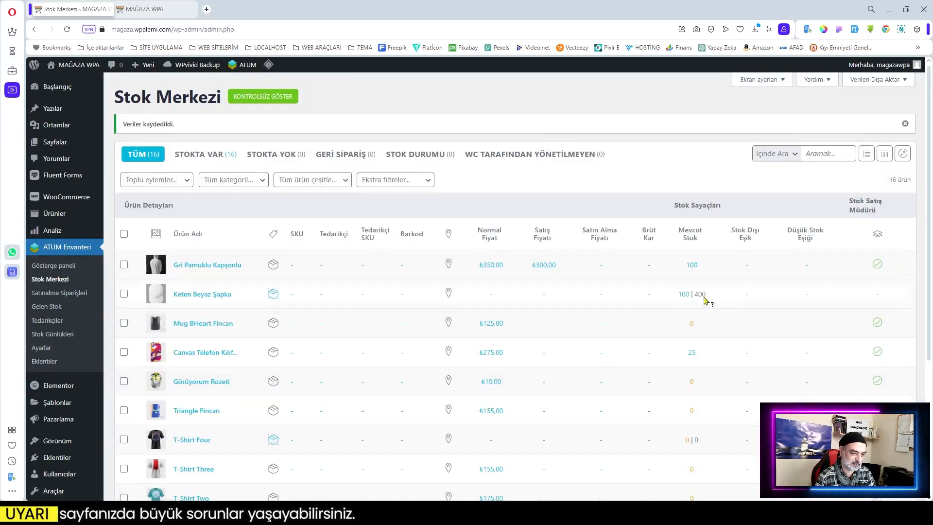
Set the parent Keten Beyaz Şapka product's own current stock to 0, leaving its variations' stock as is, and save.
{"action": "left_click", "coordinate": [700, 299]}
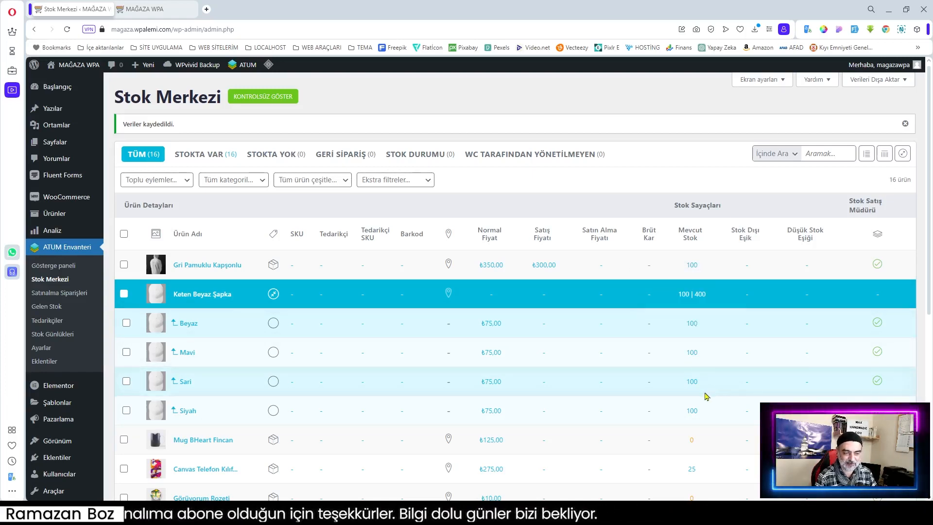
{"action": "left_click", "coordinate": [684, 295]}
{"action": "type", "text": "0"}
{"action": "left_click", "coordinate": [727, 337]}
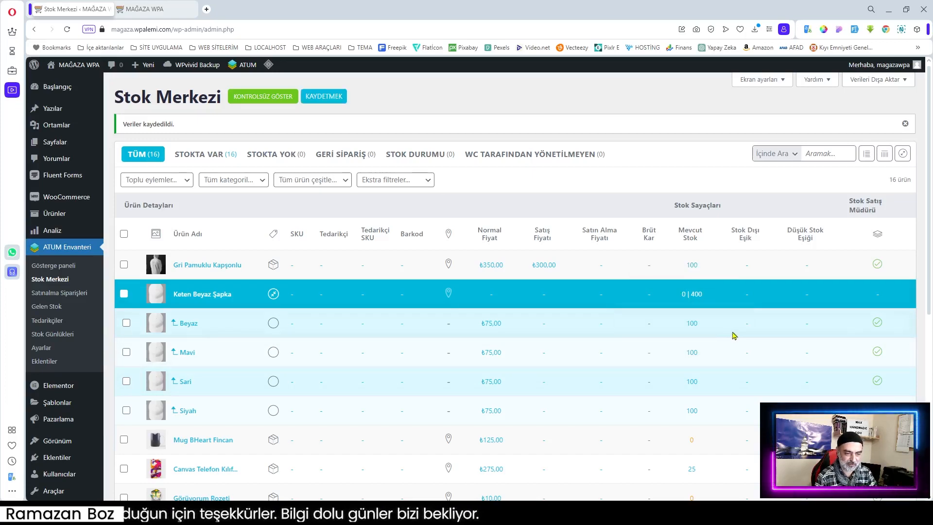
{"action": "left_click", "coordinate": [323, 96]}
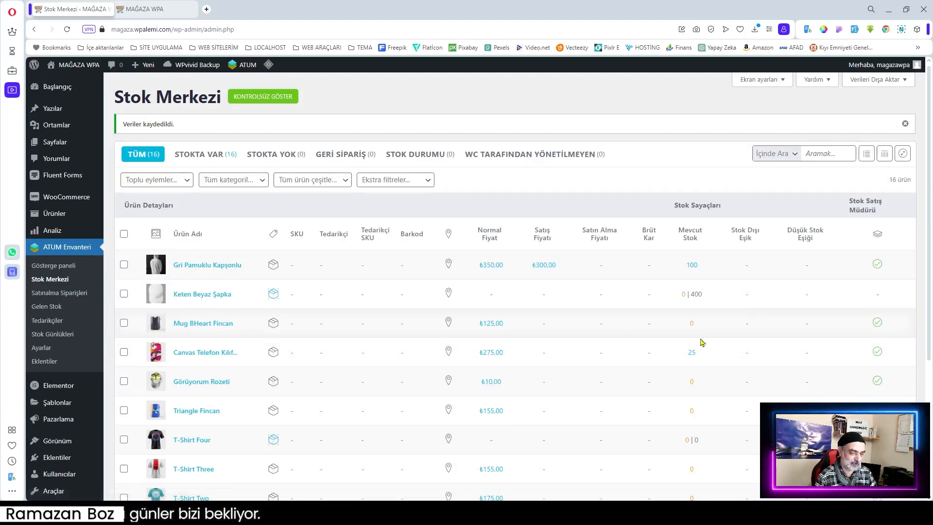
Set the current stock of Mug BHeart Fincan, Canvas Telefon Kılıfı and Görüyorum Rozeti to 100 each.
{"action": "scroll", "coordinate": [709, 336], "scroll_direction": "down", "scroll_amount": 3}
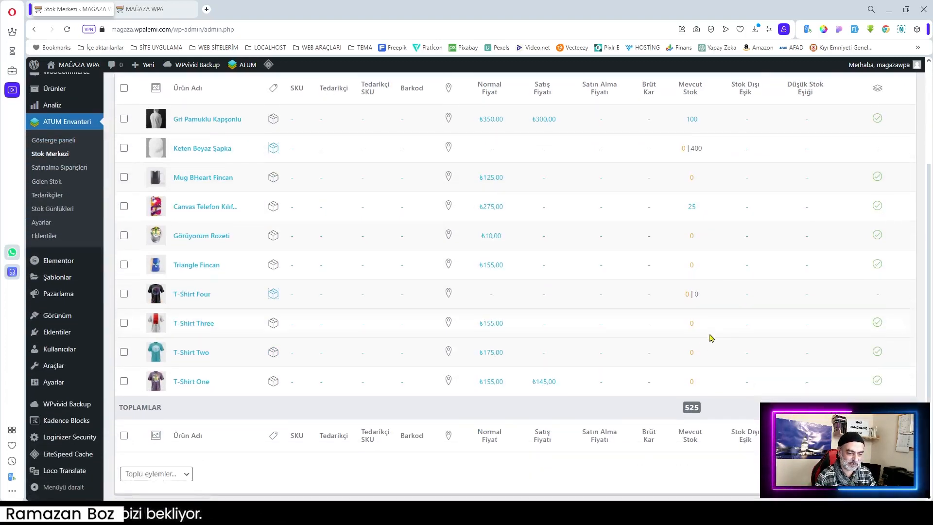
{"action": "scroll", "coordinate": [691, 341], "scroll_direction": "up", "scroll_amount": 2}
{"action": "left_click", "coordinate": [693, 279]}
{"action": "type", "text": "10"}
{"action": "left_click", "coordinate": [736, 317]}
{"action": "left_click", "coordinate": [692, 306]}
{"action": "type", "text": "100"}
{"action": "left_click", "coordinate": [735, 346]}
{"action": "left_click", "coordinate": [692, 335]}
{"action": "type", "text": "100"}
{"action": "left_click", "coordinate": [735, 375]}
Set the current stock of Triangle Fincan, T-Shirt Four's variations and T-Shirts Three, Two and One to 100 each, and save.
{"action": "left_click", "coordinate": [692, 363]}
{"action": "left_click", "coordinate": [692, 326]}
{"action": "type", "text": "100"}
{"action": "key", "text": "Return"}
{"action": "left_click", "coordinate": [692, 355]}
{"action": "type", "text": "100"}
{"action": "key", "text": "Return"}
{"action": "left_click", "coordinate": [693, 383]}
{"action": "type", "text": "100100"}
{"action": "left_click", "coordinate": [692, 375]}
{"action": "type", "text": "100"}
{"action": "left_click", "coordinate": [692, 404]}
{"action": "type", "text": "100"}
{"action": "scroll", "coordinate": [573, 322], "scroll_direction": "up", "scroll_amount": 5}
{"action": "left_click", "coordinate": [265, 96]}
{"action": "scroll", "coordinate": [610, 250], "scroll_direction": "down", "scroll_amount": 4}
{"action": "scroll", "coordinate": [609, 250], "scroll_direction": "up", "scroll_amount": 3}
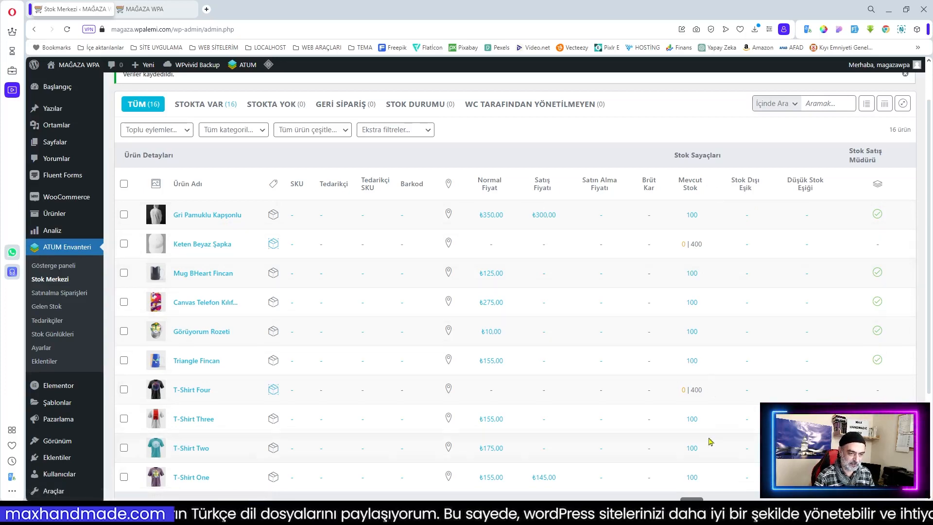
{"action": "scroll", "coordinate": [703, 344], "scroll_direction": "down", "scroll_amount": 3}
{"action": "scroll", "coordinate": [700, 335], "scroll_direction": "up", "scroll_amount": 4}
{"action": "scroll", "coordinate": [700, 336], "scroll_direction": "up", "scroll_amount": 1}
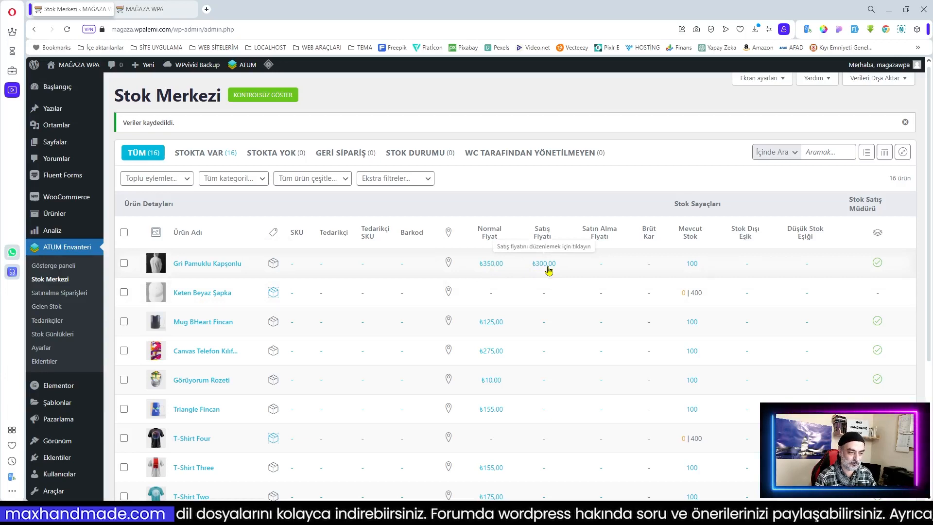
Look at Mug BHeart Fincan's sale price options, set Gri Pamuklu Kapşonlu's purchase price (Satın Alma Fiyatı) to ₺50, and save.
{"action": "left_click", "coordinate": [545, 326]}
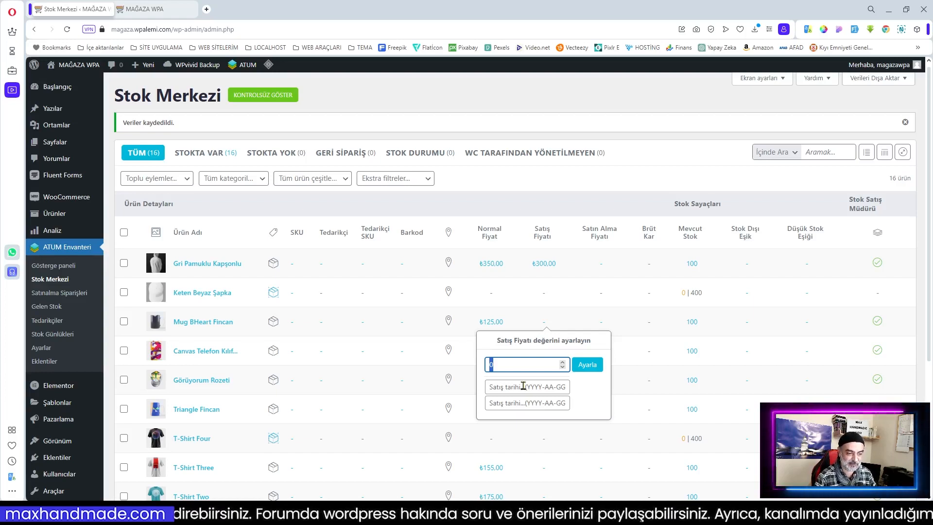
{"action": "left_click", "coordinate": [575, 303]}
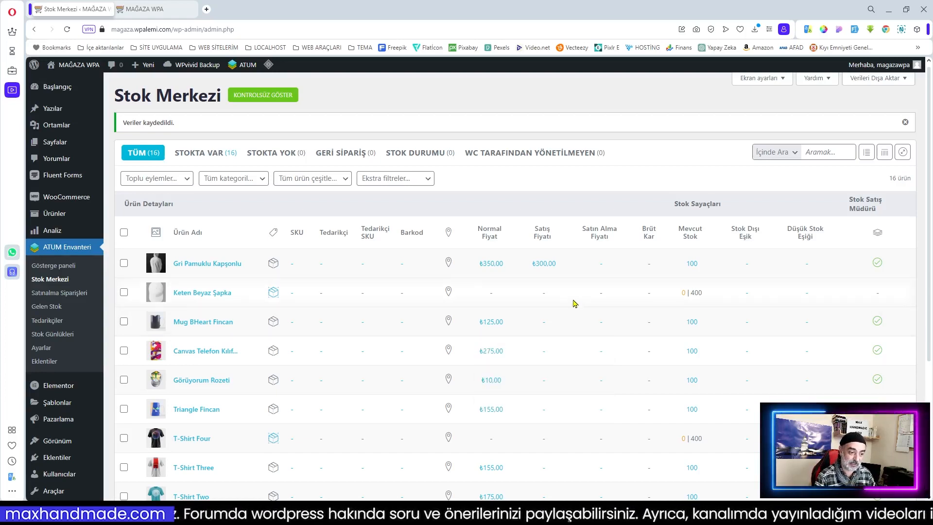
{"action": "left_click", "coordinate": [601, 264]}
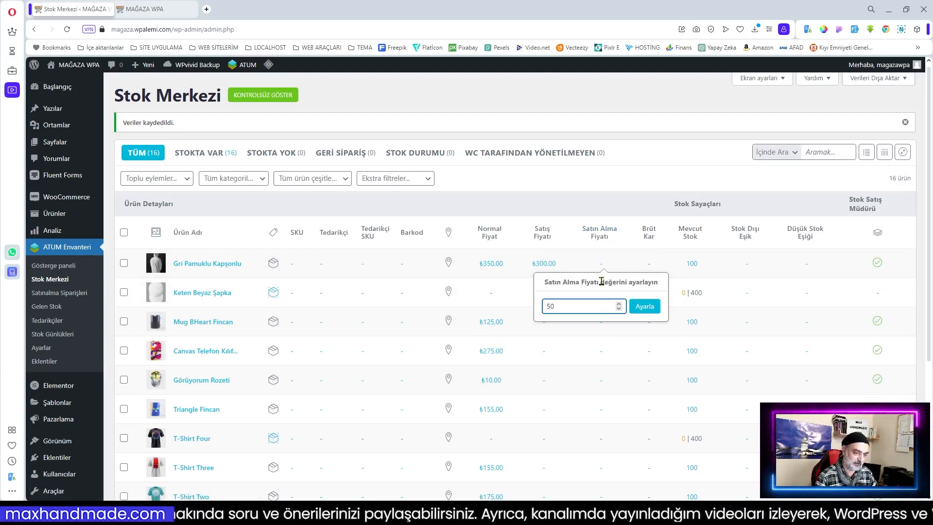
{"action": "left_click", "coordinate": [644, 307]}
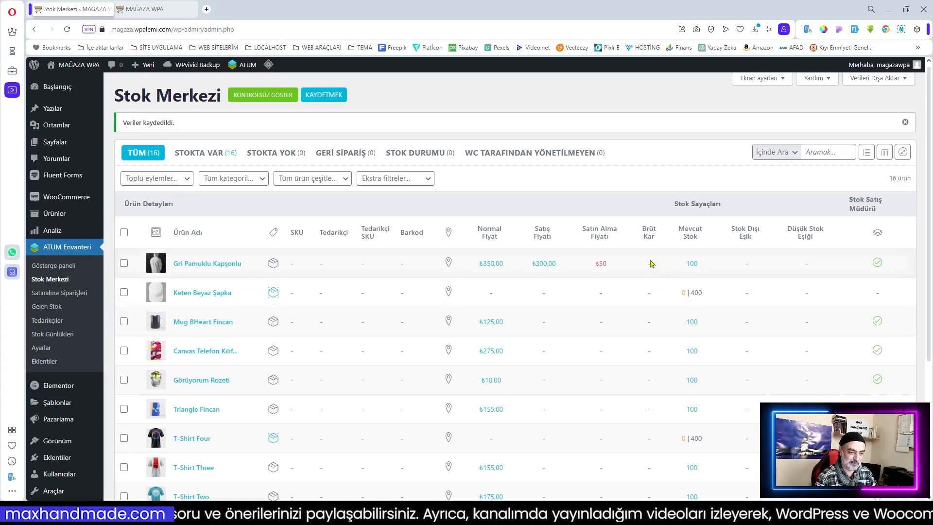
{"action": "left_click", "coordinate": [324, 96]}
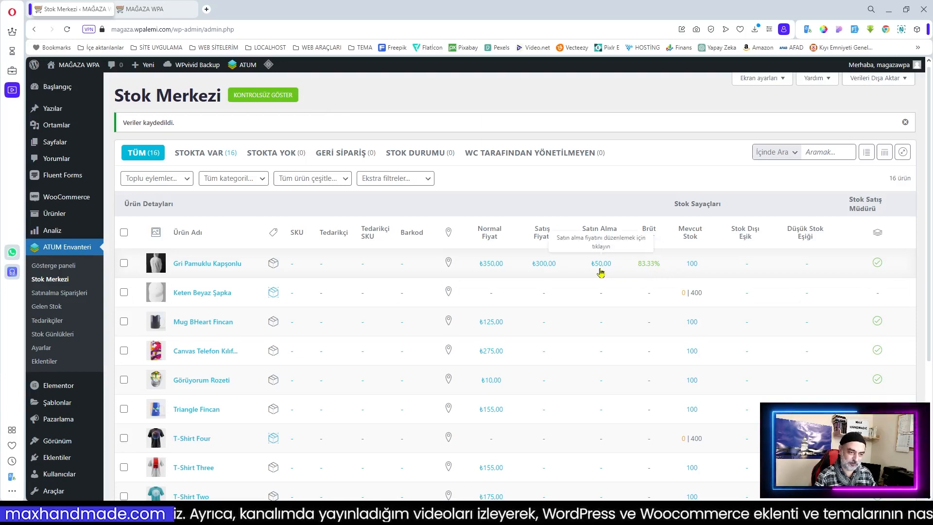
{"action": "mouse_move", "coordinate": [651, 270]}
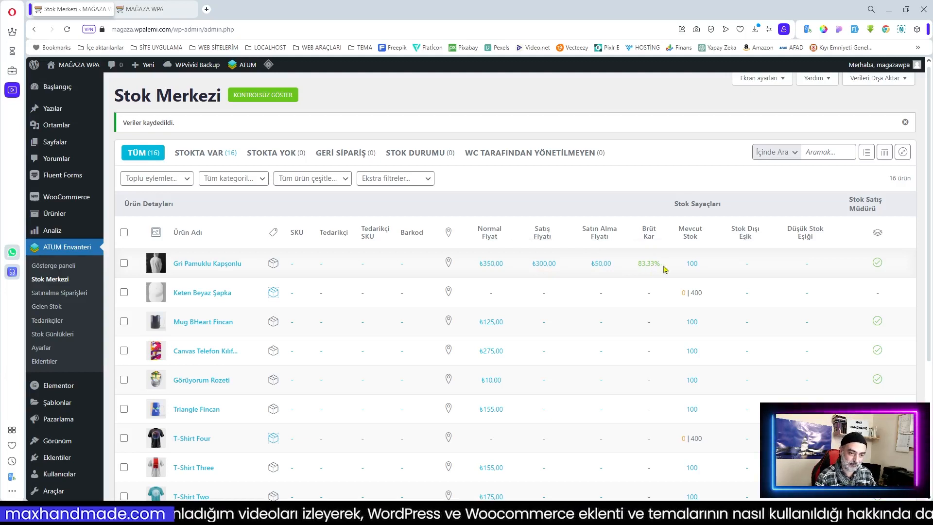
Set Gri Pamuklu Kapşonlu's low stock threshold (Düşük Stok Eşiği) to 2 and out-of-stock threshold (Stok Dışı Eşik) to 0.
{"action": "left_click", "coordinate": [806, 264]}
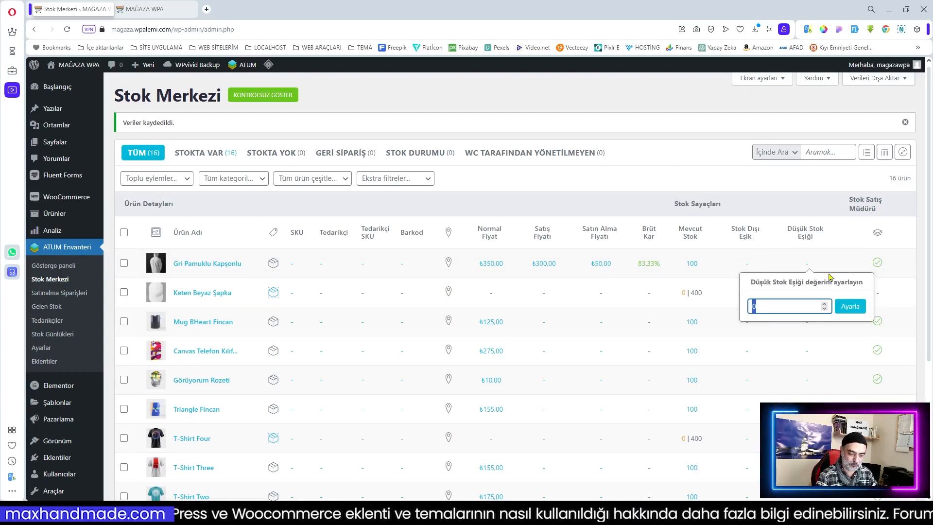
{"action": "left_click", "coordinate": [849, 307]}
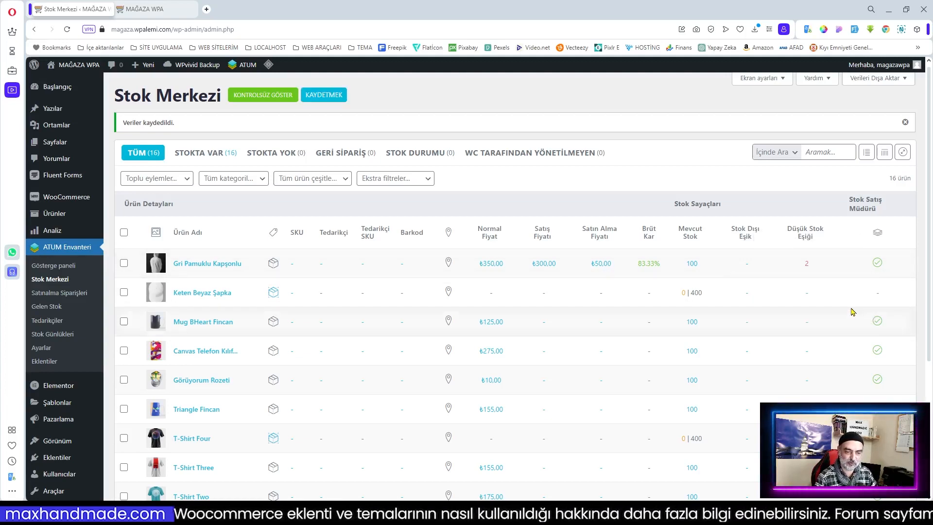
{"action": "left_click", "coordinate": [747, 266]}
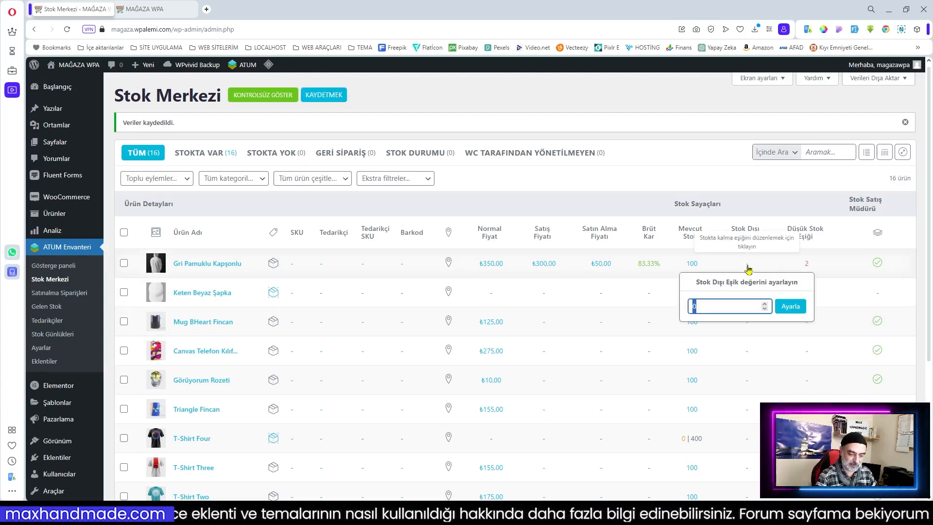
{"action": "key", "text": "Return"}
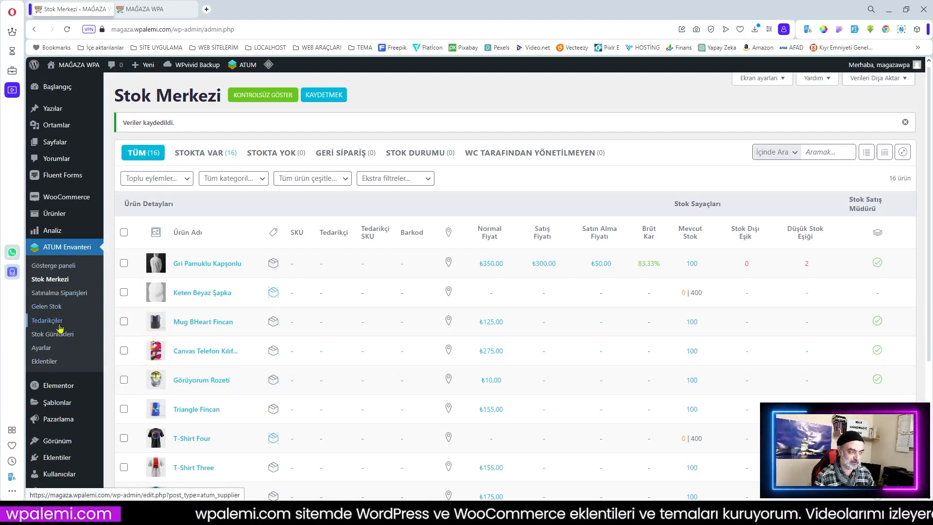
{"action": "scroll", "coordinate": [598, 344], "scroll_direction": "down", "scroll_amount": 2}
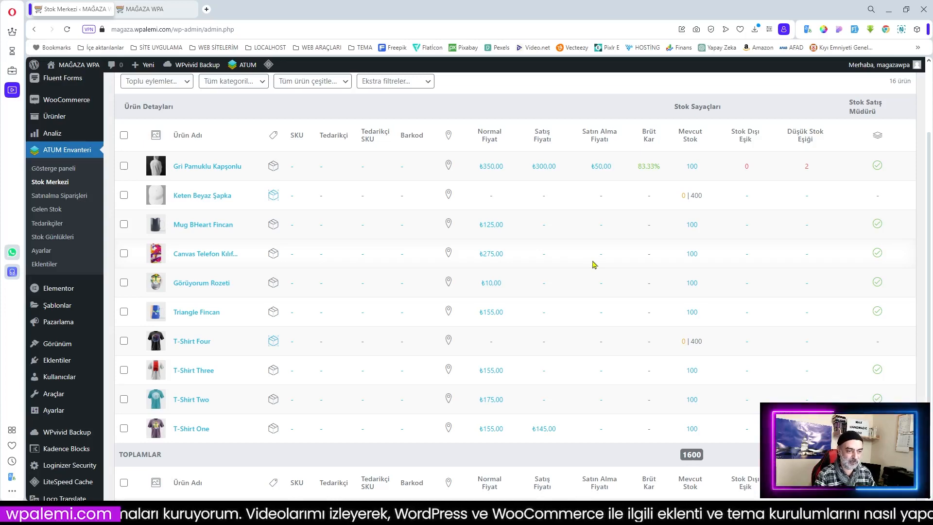
{"action": "scroll", "coordinate": [596, 260], "scroll_direction": "up", "scroll_amount": 2}
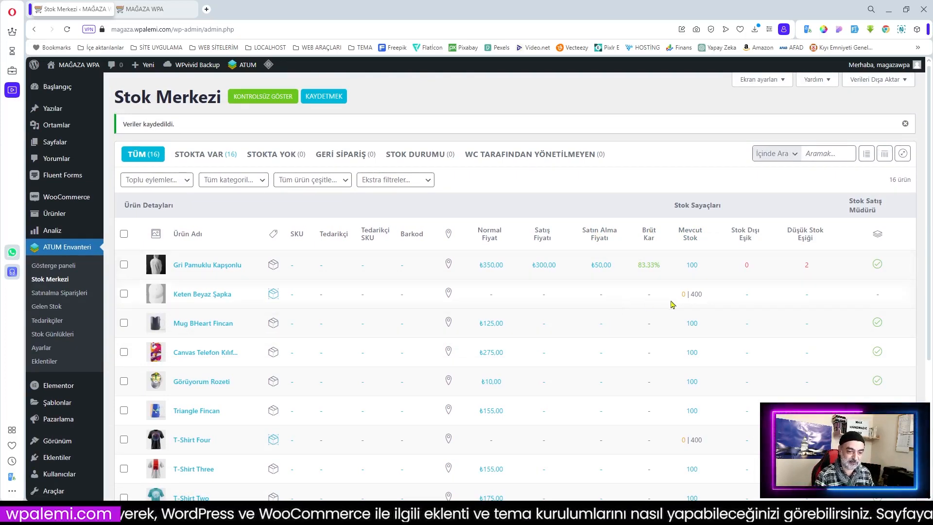
Export the Stok Merkezi data as a PDF report with the product name length set to 50 characters.
{"action": "left_click", "coordinate": [876, 86]}
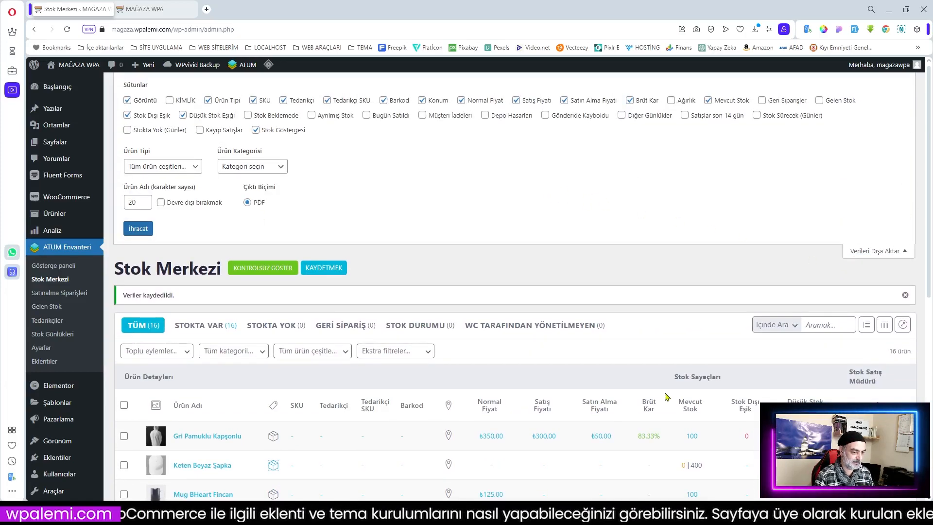
{"action": "scroll", "coordinate": [648, 382], "scroll_direction": "down", "scroll_amount": 2}
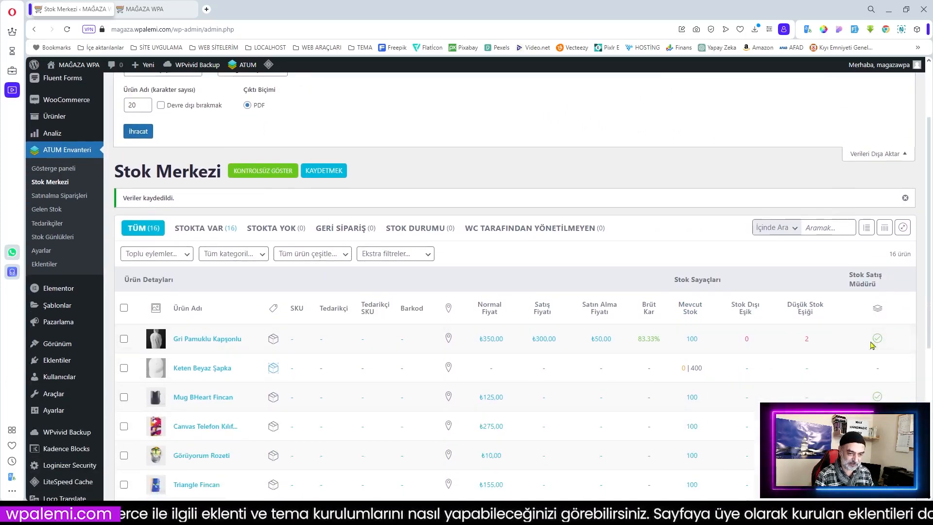
{"action": "scroll", "coordinate": [714, 363], "scroll_direction": "up", "scroll_amount": 2}
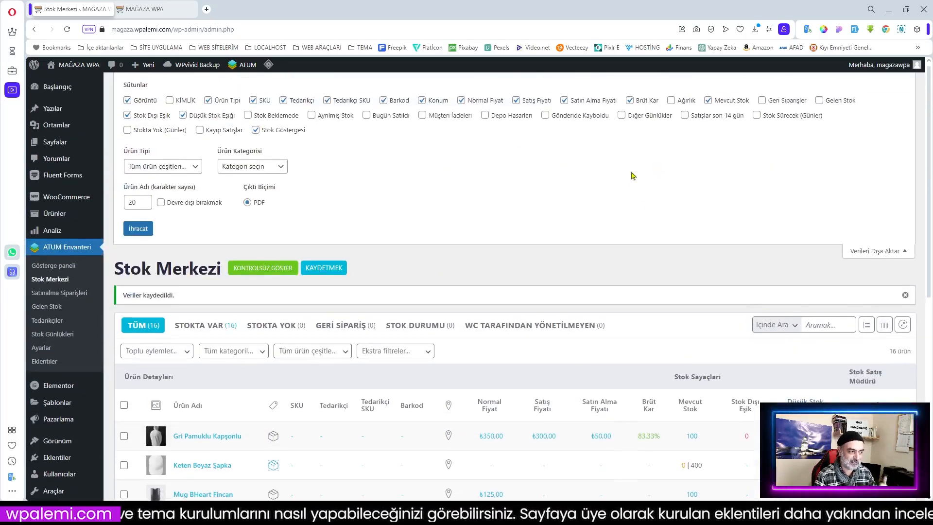
{"action": "left_click_drag", "start_coordinate": [140, 202], "coordinate": [121, 206]}
{"action": "type", "text": "50"}
{"action": "key", "text": "Return"}
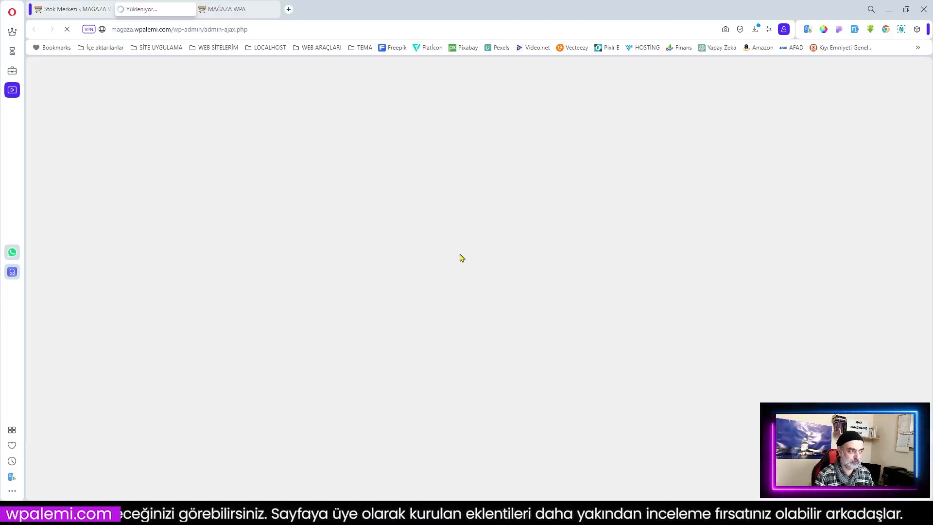
Examine the exported ATUM Stok Merkezi report's summary, product prices and stock values.
{"action": "scroll", "coordinate": [682, 316], "scroll_direction": "down", "scroll_amount": 4}
{"action": "scroll", "coordinate": [682, 316], "scroll_direction": "down", "scroll_amount": 3}
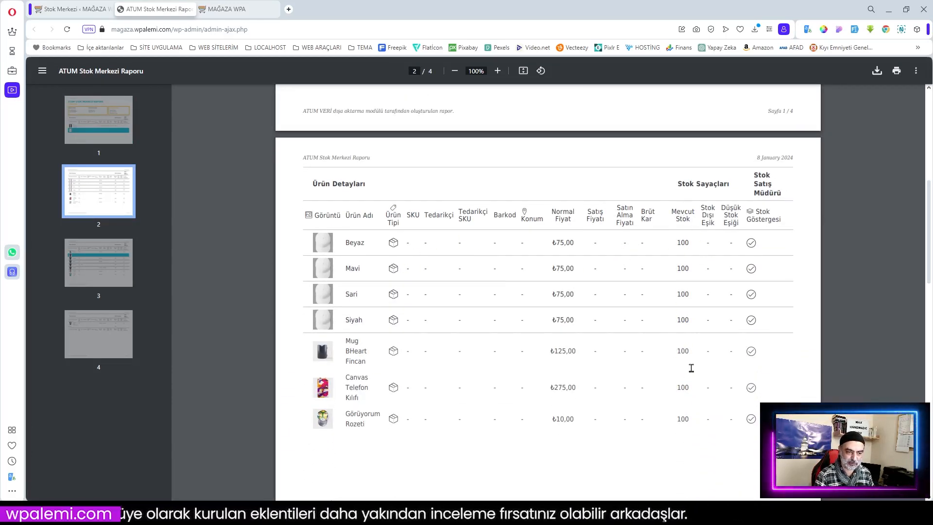
{"action": "scroll", "coordinate": [673, 396], "scroll_direction": "up", "scroll_amount": 7}
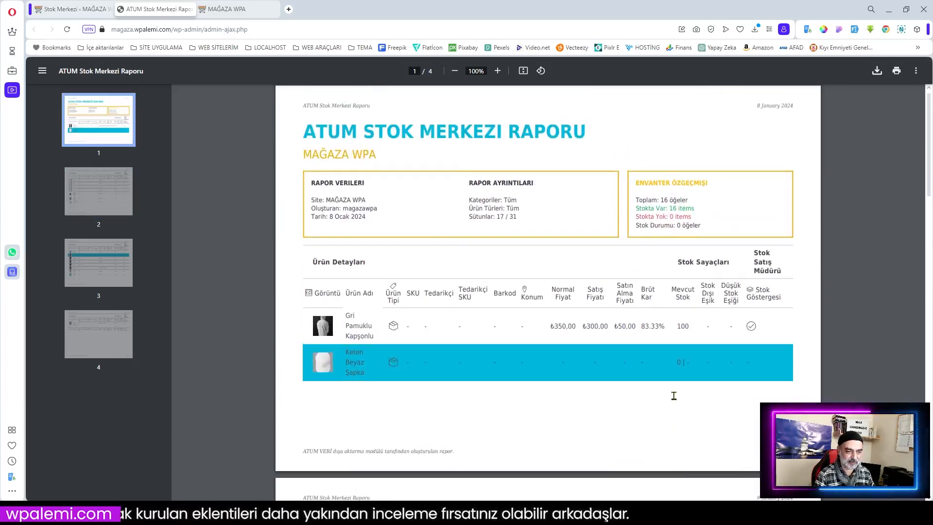
{"action": "scroll", "coordinate": [679, 315], "scroll_direction": "down", "scroll_amount": 3}
{"action": "scroll", "coordinate": [679, 314], "scroll_direction": "up", "scroll_amount": 3}
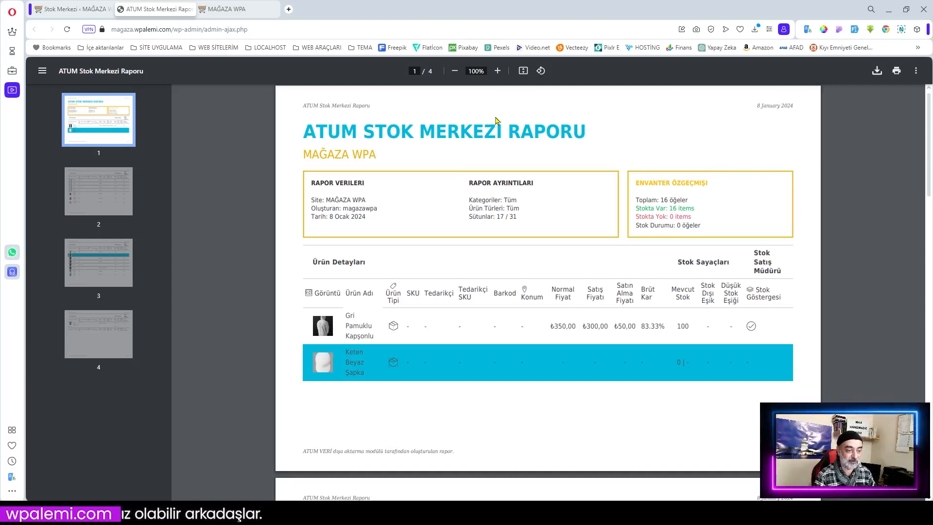
{"action": "scroll", "coordinate": [552, 174], "scroll_direction": "down", "scroll_amount": 3}
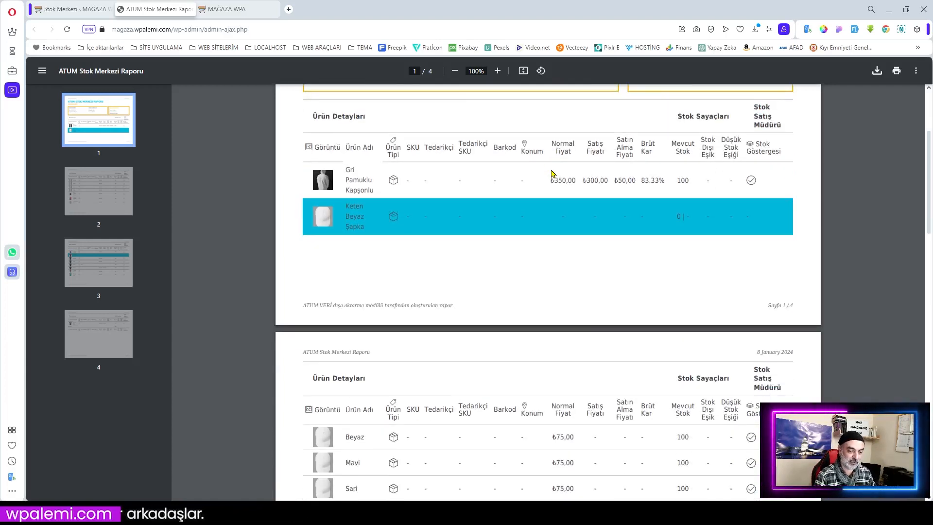
{"action": "scroll", "coordinate": [552, 173], "scroll_direction": "down", "scroll_amount": 7}
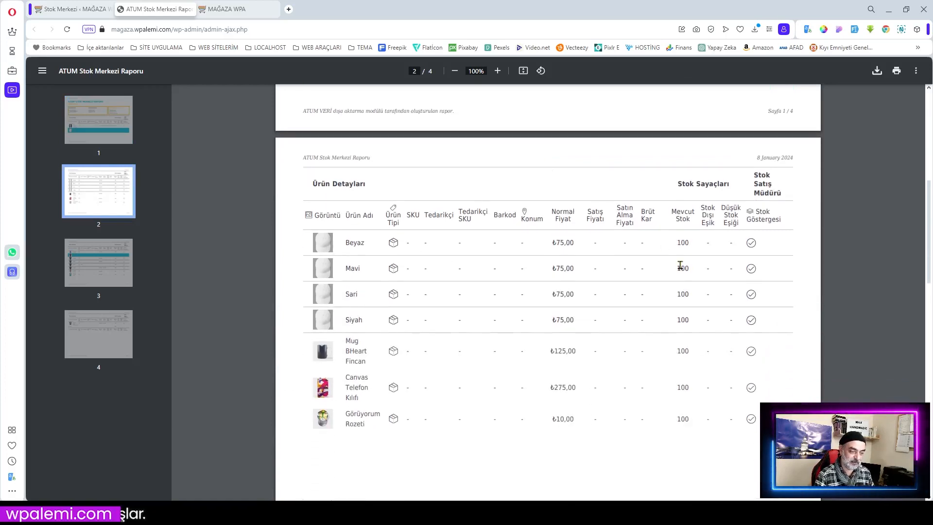
Review the remaining pages of the stock report, close it and collapse the data export panel in Stok Merkezi.
{"action": "scroll", "coordinate": [681, 265], "scroll_direction": "down", "scroll_amount": 6}
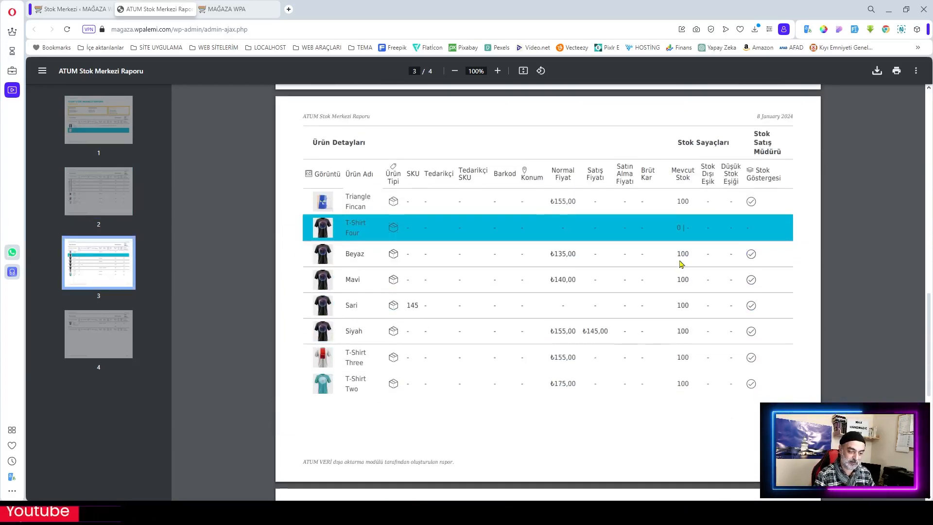
{"action": "scroll", "coordinate": [590, 240], "scroll_direction": "up", "scroll_amount": 4}
{"action": "left_click", "coordinate": [191, 9]}
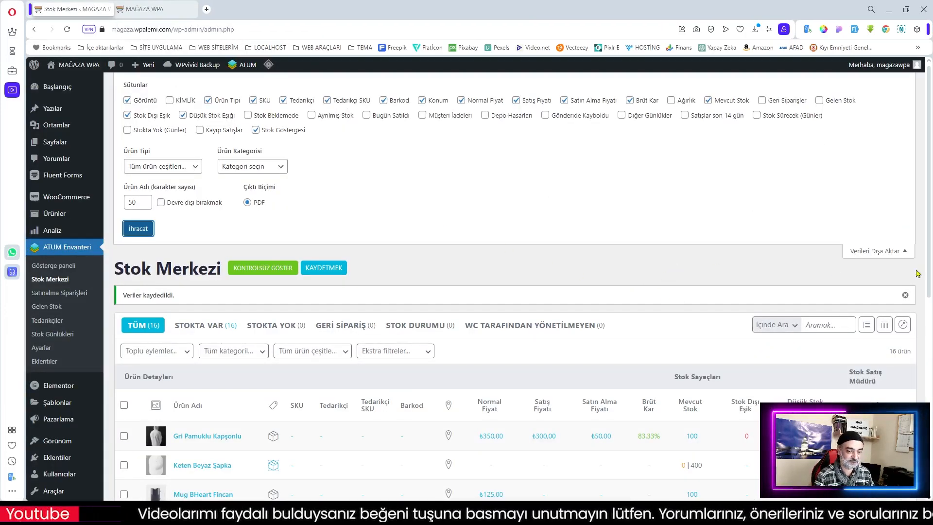
{"action": "left_click", "coordinate": [890, 251]}
{"action": "scroll", "coordinate": [628, 267], "scroll_direction": "down", "scroll_amount": 2}
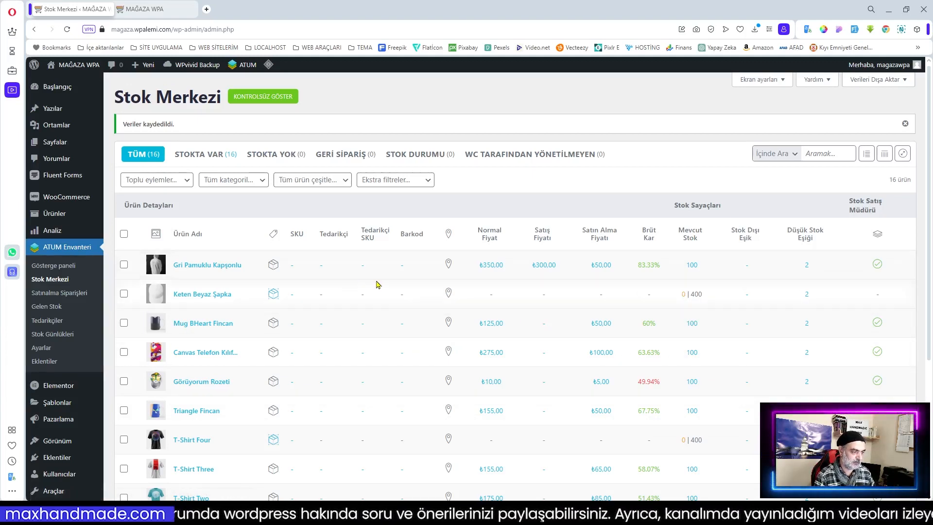
Check the supplier and location cells of the Gri Pamuklu Kapşonlu product in the stock list.
{"action": "left_click", "coordinate": [322, 266]}
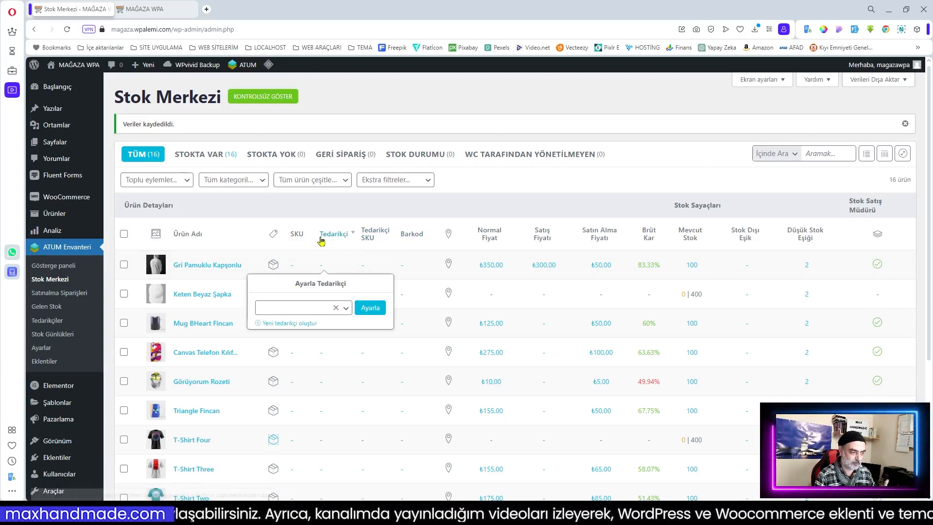
{"action": "left_click", "coordinate": [450, 265]}
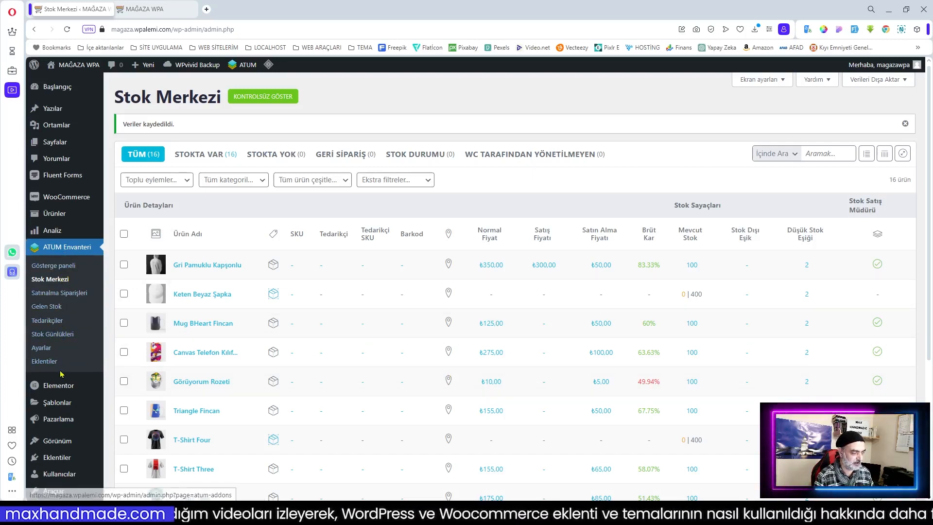
Add İstanbul, Kocaeli and Sivas as new product locations under ATUM Lokasyonları.
{"action": "mouse_move", "coordinate": [74, 203]}
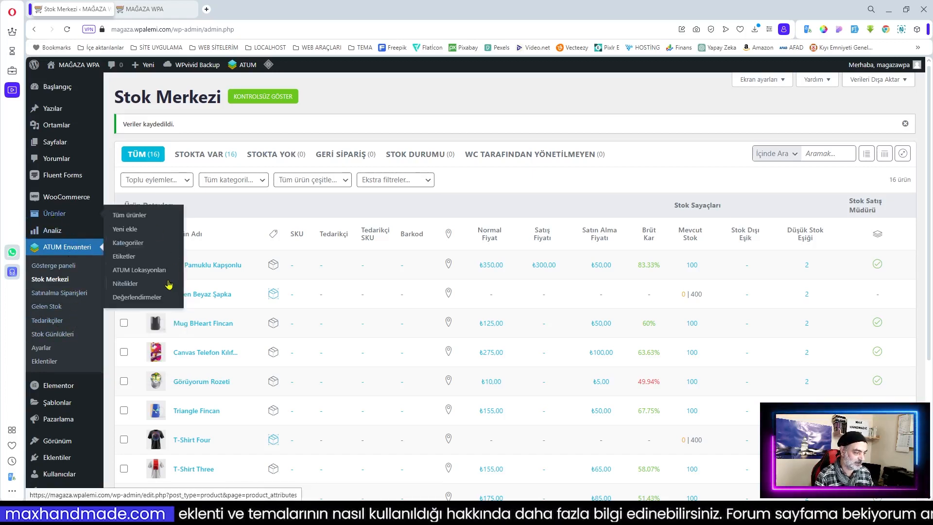
{"action": "left_click", "coordinate": [146, 274]}
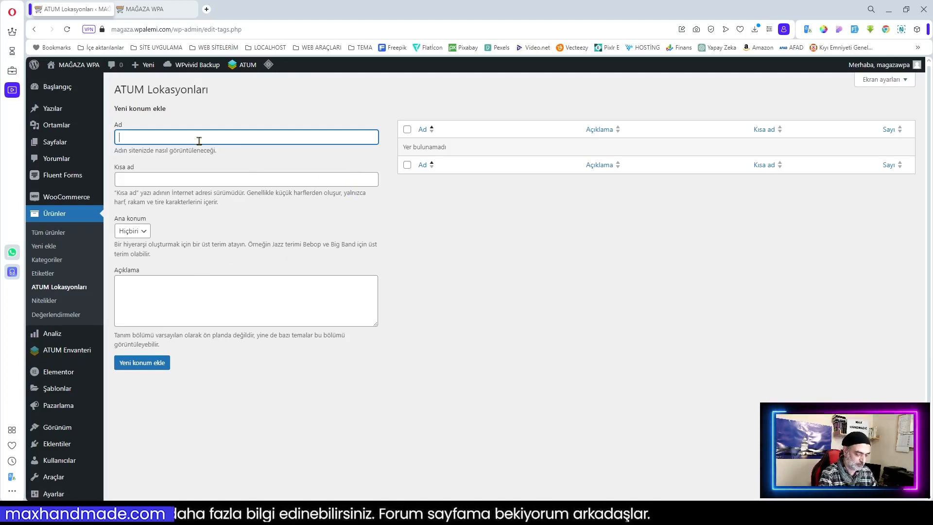
{"action": "type", "text": "İstanbul"}
{"action": "key", "text": "Return"}
{"action": "type", "text": "Kocaeli"}
{"action": "key", "text": "Return"}
{"action": "type", "text": "Sivas"}
{"action": "key", "text": "Return"}
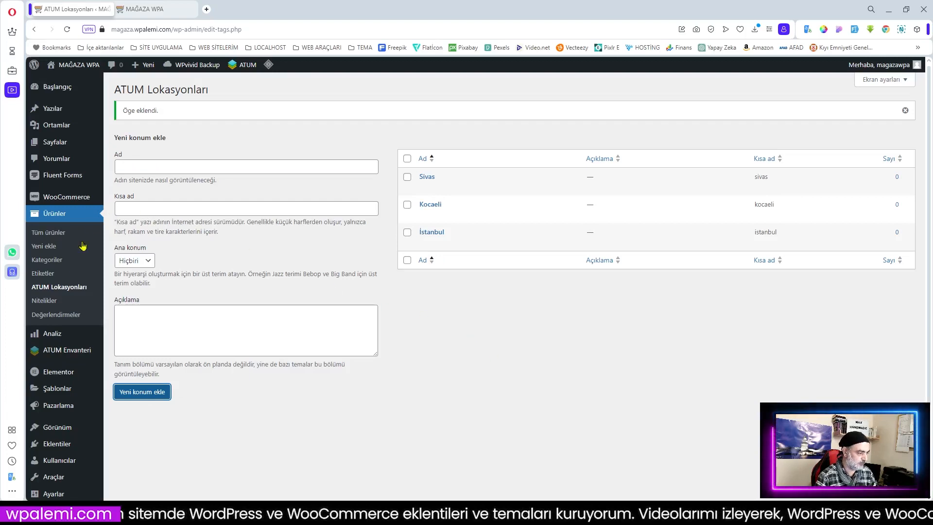
Reorder the ATUM dashboard's sales widgets as Satışlar, Siparişler, Promosyon Satışları and Kayıp Satışlar.
{"action": "mouse_move", "coordinate": [87, 349]}
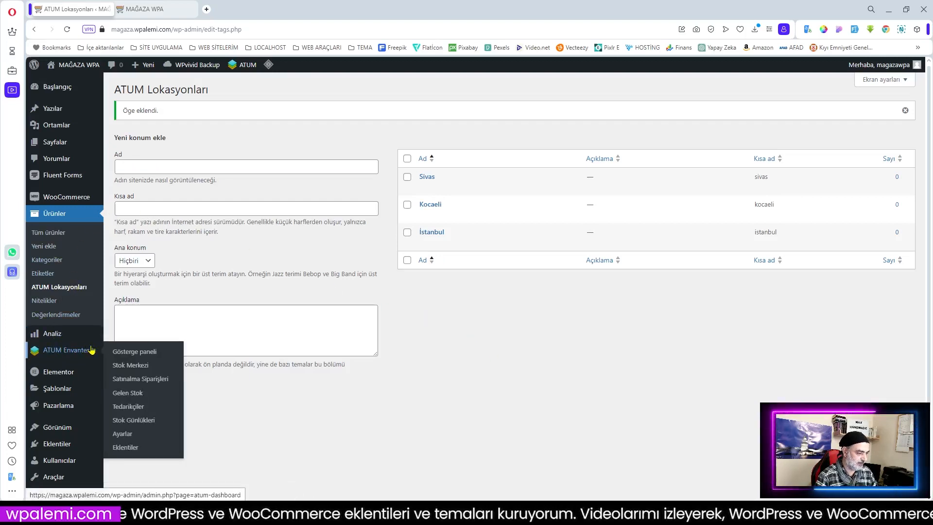
{"action": "left_click", "coordinate": [140, 351]}
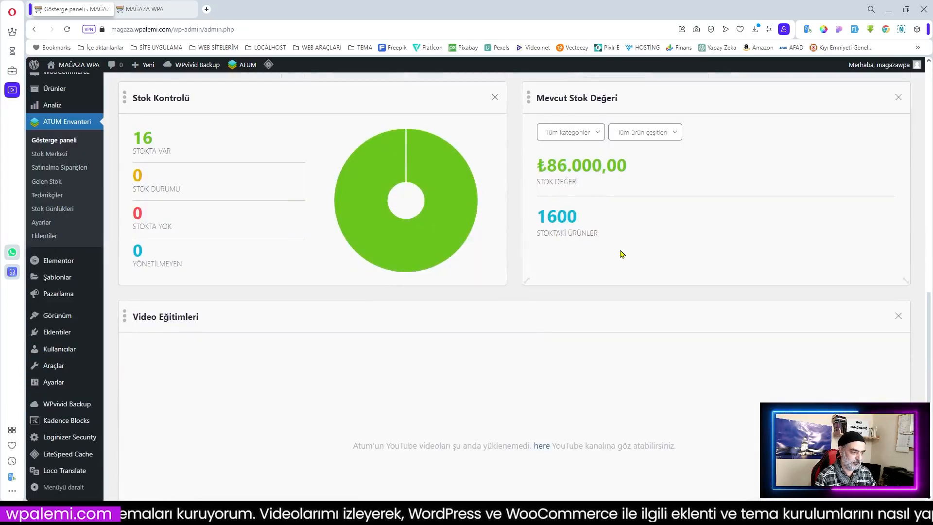
{"action": "scroll", "coordinate": [622, 253], "scroll_direction": "up", "scroll_amount": 2}
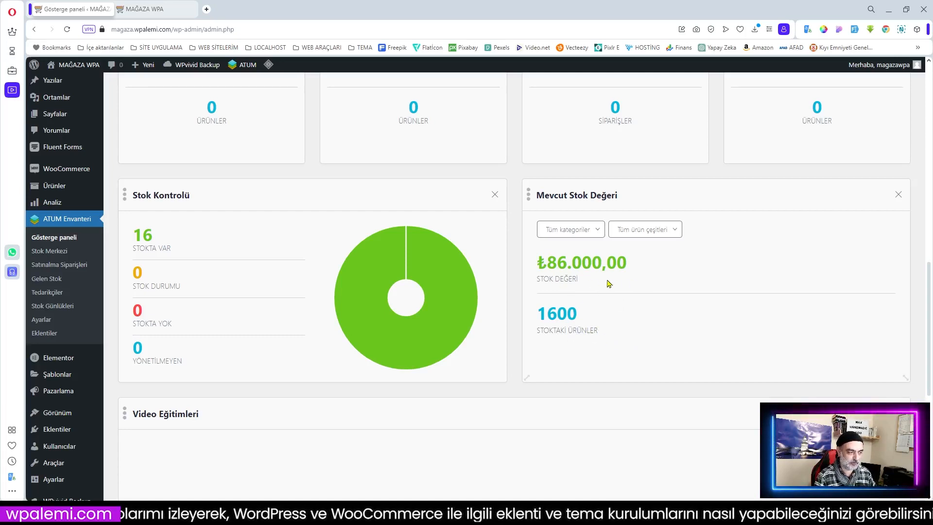
{"action": "scroll", "coordinate": [617, 284], "scroll_direction": "up", "scroll_amount": 4}
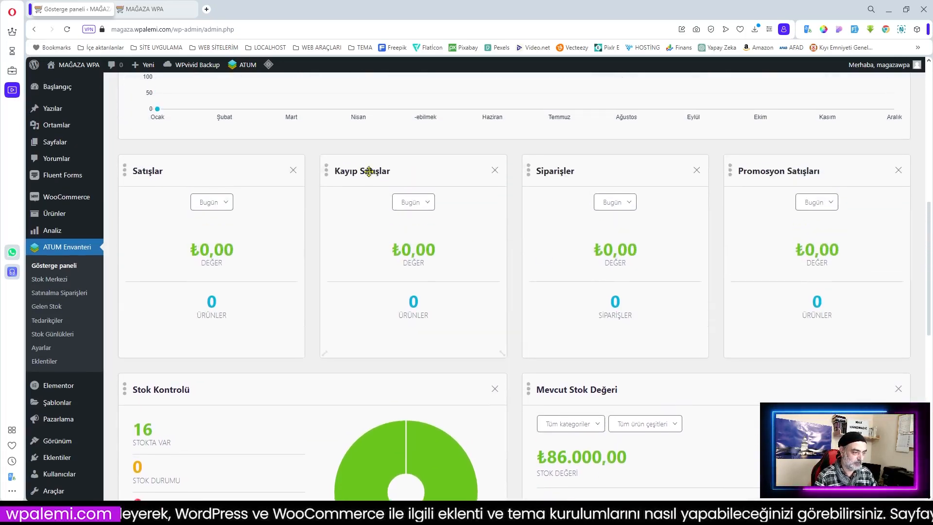
{"action": "left_click_drag", "start_coordinate": [444, 175], "coordinate": [838, 176]}
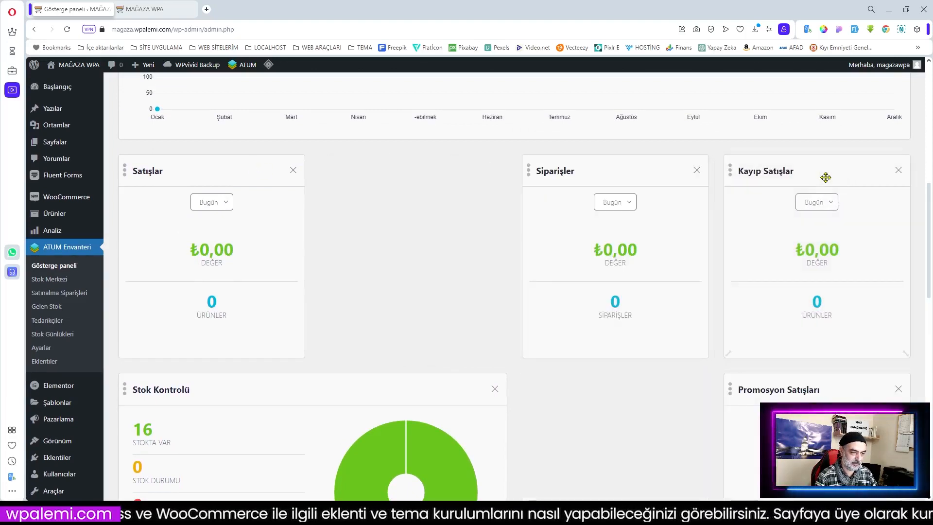
{"action": "left_click_drag", "start_coordinate": [637, 178], "coordinate": [416, 173]}
{"action": "left_click_drag", "start_coordinate": [791, 374], "coordinate": [632, 167]}
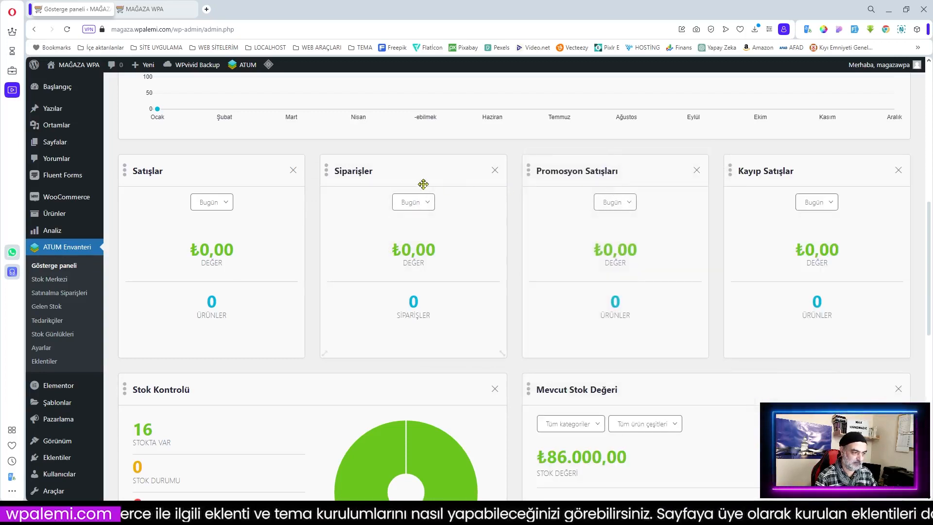
Show the ATUM İstatistikleri chart as bars with Siparişler data for Önceki Yıl.
{"action": "scroll", "coordinate": [261, 273], "scroll_direction": "up", "scroll_amount": 3}
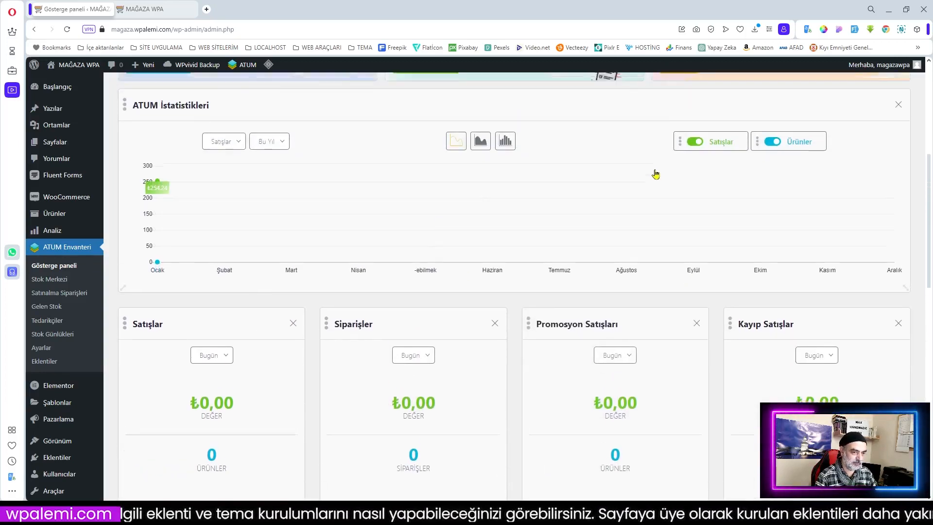
{"action": "scroll", "coordinate": [655, 173], "scroll_direction": "up", "scroll_amount": 2}
{"action": "left_click", "coordinate": [481, 231]}
{"action": "left_click", "coordinate": [503, 232]}
{"action": "left_click", "coordinate": [225, 232]}
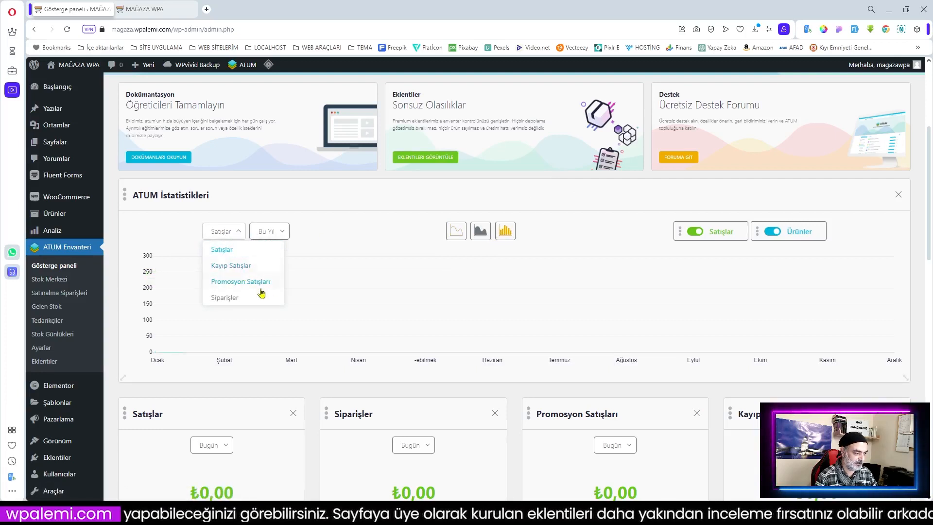
{"action": "left_click", "coordinate": [223, 297]}
{"action": "left_click", "coordinate": [272, 232]}
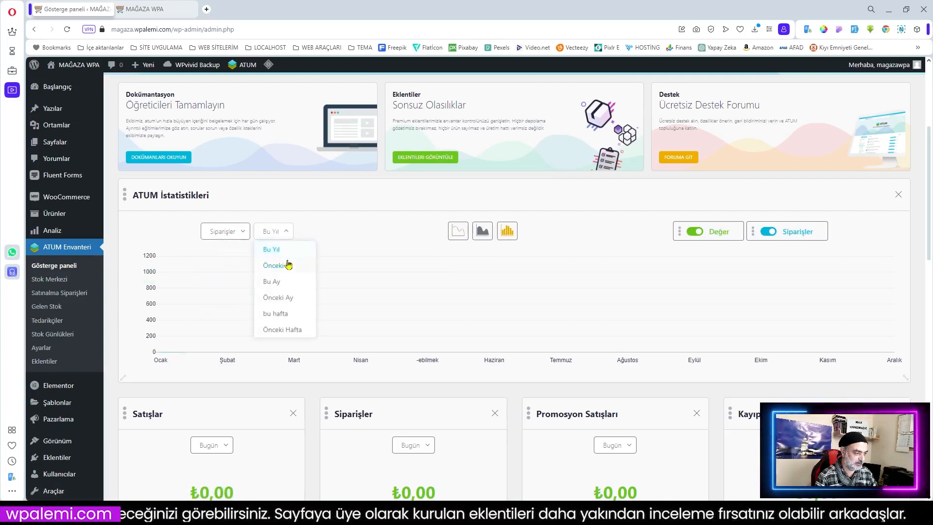
{"action": "left_click", "coordinate": [289, 265]}
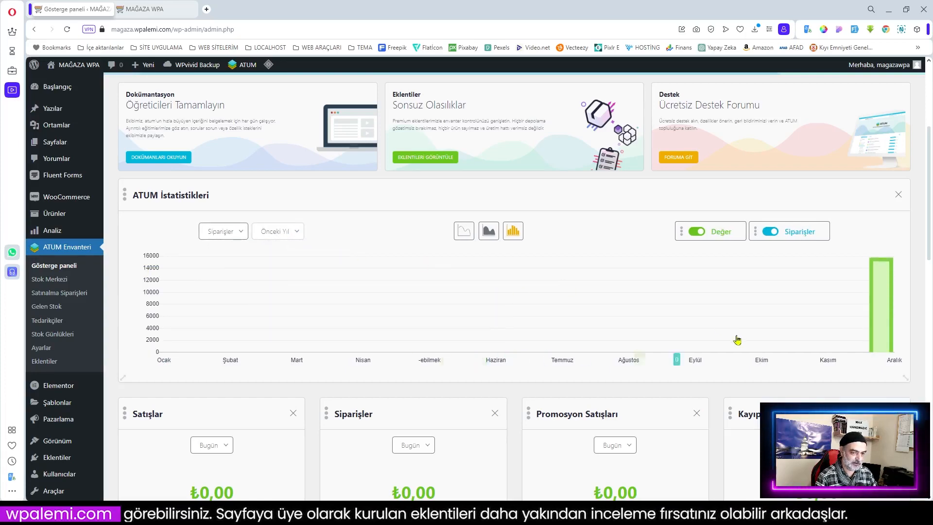
Remove the Video Eğitimleri widget from the dashboard and look over the remaining widgets.
{"action": "scroll", "coordinate": [576, 347], "scroll_direction": "down", "scroll_amount": 12}
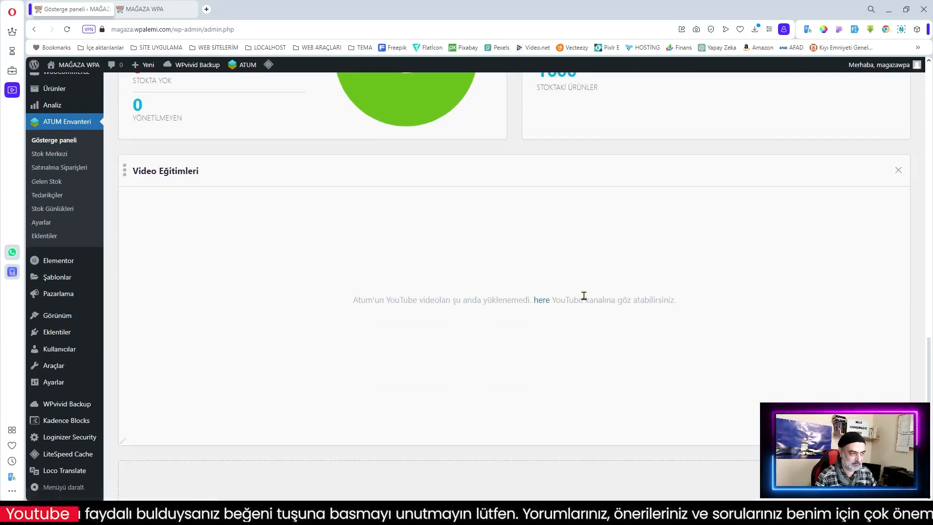
{"action": "left_click", "coordinate": [898, 172]}
{"action": "scroll", "coordinate": [770, 308], "scroll_direction": "up", "scroll_amount": 8}
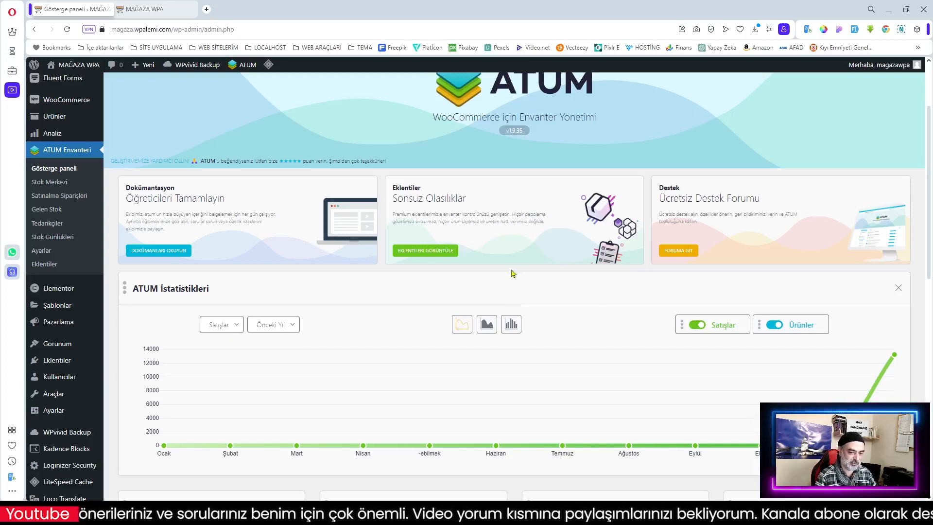
{"action": "scroll", "coordinate": [541, 300], "scroll_direction": "down", "scroll_amount": 5}
{"action": "scroll", "coordinate": [542, 302], "scroll_direction": "up", "scroll_amount": 5}
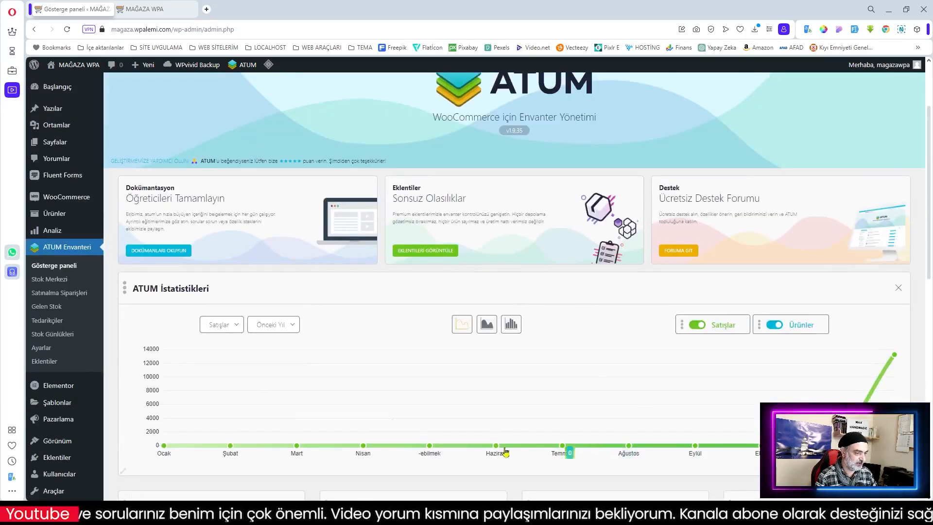
{"action": "scroll", "coordinate": [383, 292], "scroll_direction": "up", "scroll_amount": 2}
Start a new supplier under Tedarikçiler and title it Şimşek Ticaret.
{"action": "left_click", "coordinate": [49, 279]}
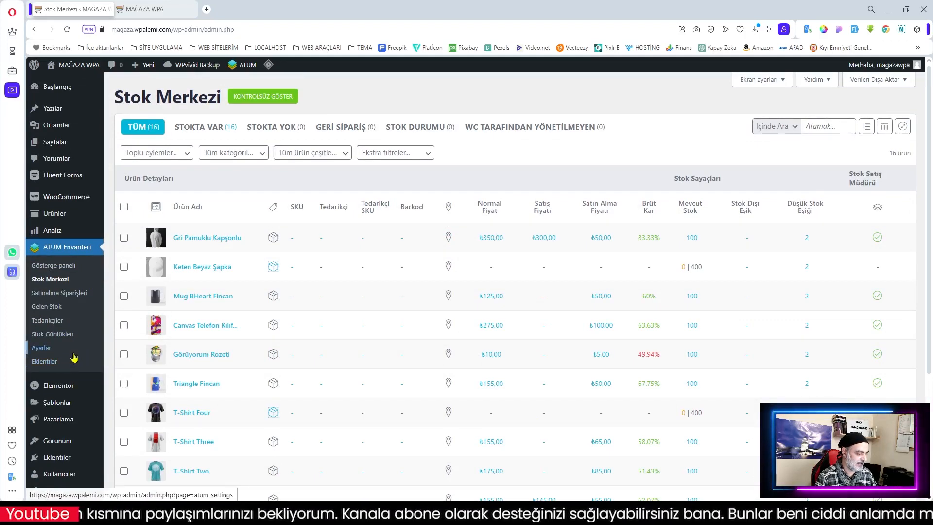
{"action": "left_click", "coordinate": [52, 325]}
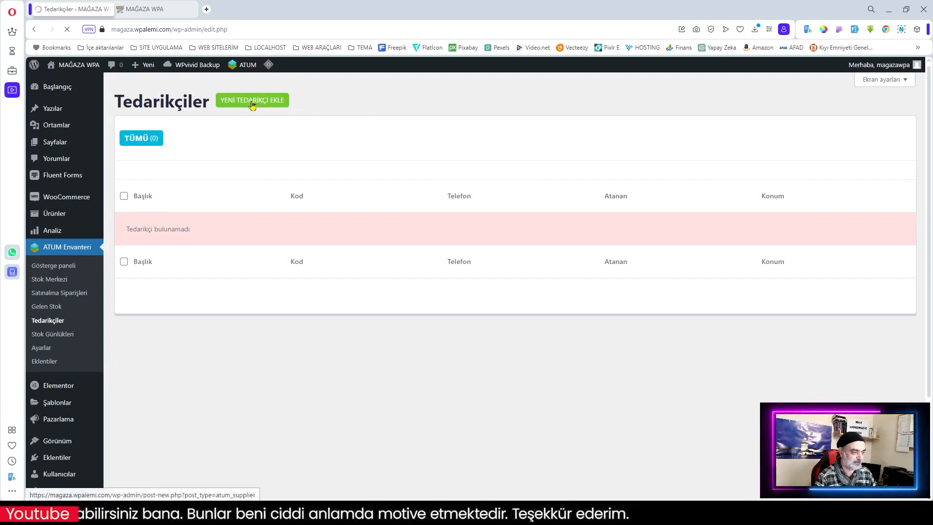
{"action": "scroll", "coordinate": [311, 215], "scroll_direction": "down", "scroll_amount": 3}
{"action": "scroll", "coordinate": [311, 215], "scroll_direction": "up", "scroll_amount": 3}
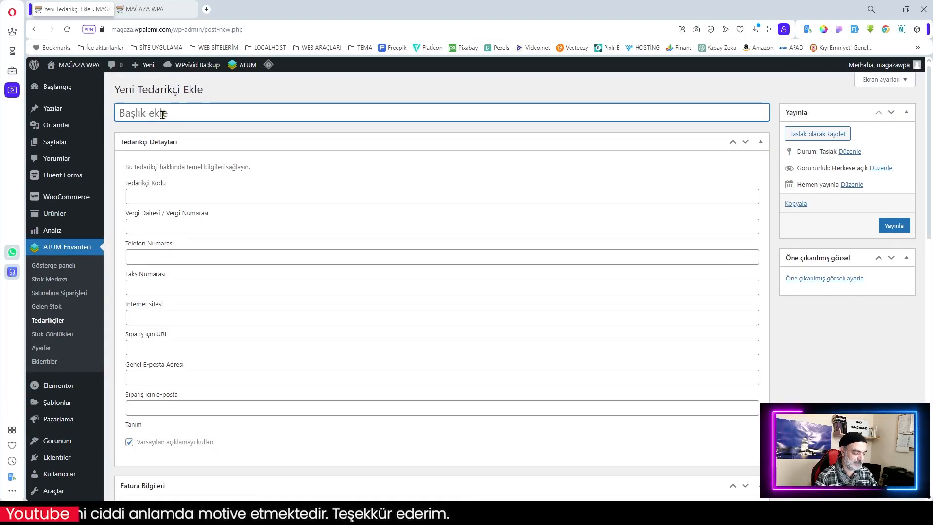
{"action": "type", "text": "Şi"}
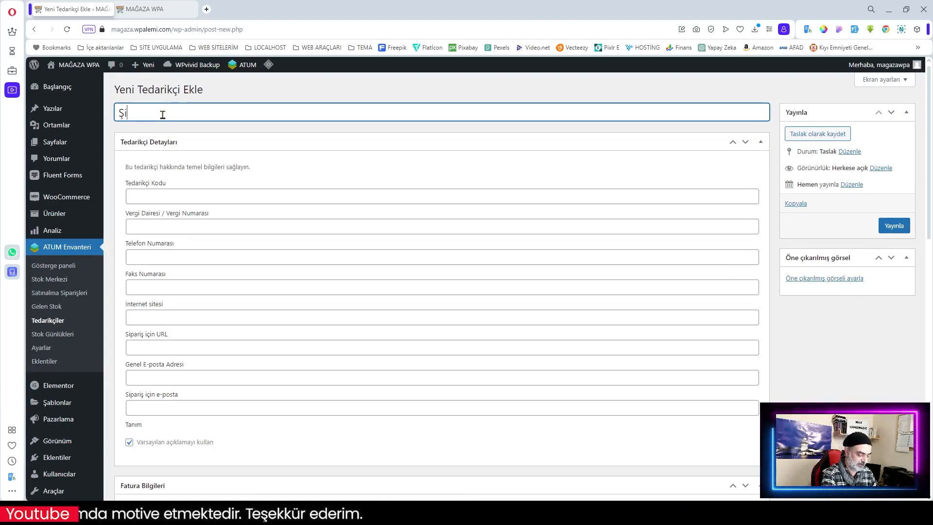
{"action": "type", "text": "mşek"}
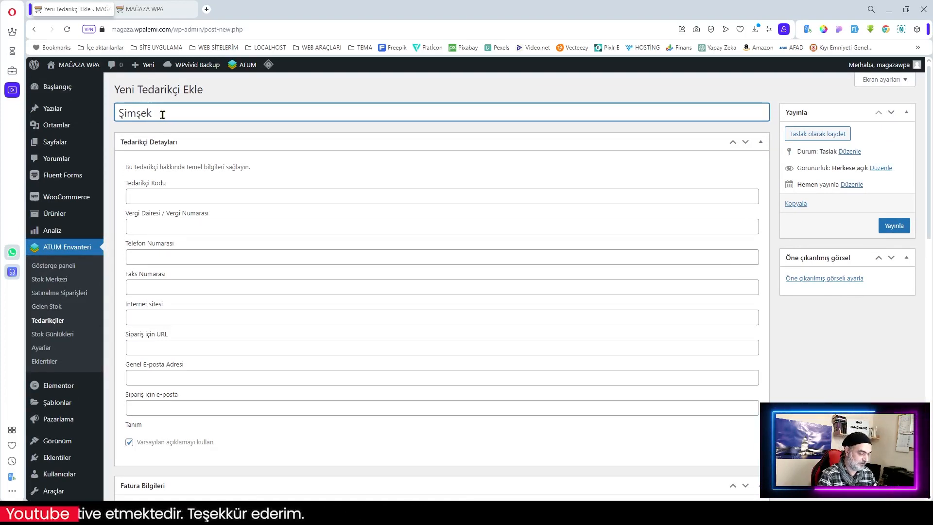
{"action": "type", "text": " Ticaret"}
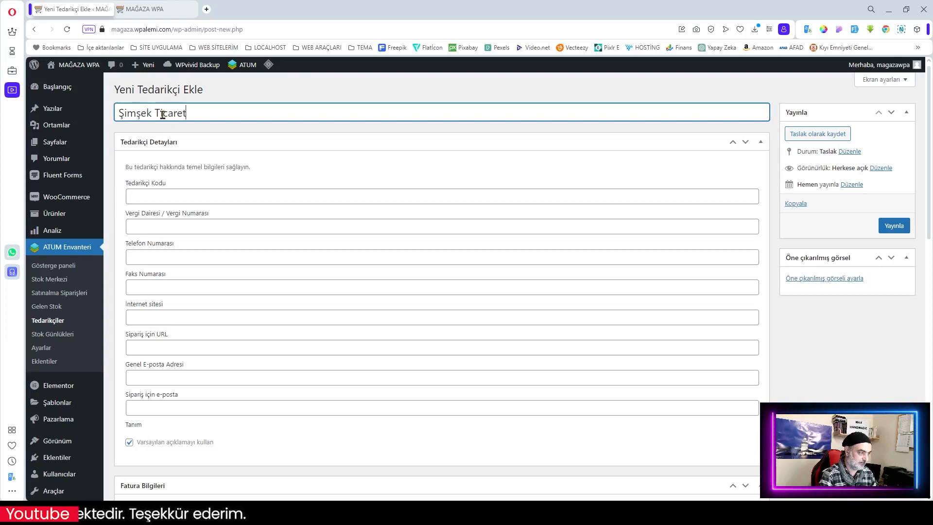
Set the supplier code to TR-STİC and fill in the tax office Kartal with its tax number.
{"action": "left_click", "coordinate": [161, 193]}
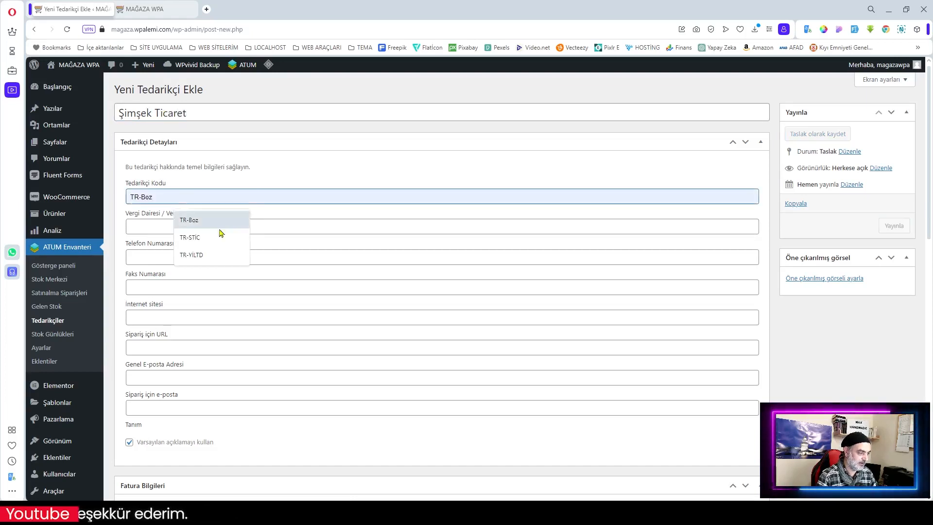
{"action": "left_click", "coordinate": [185, 239]}
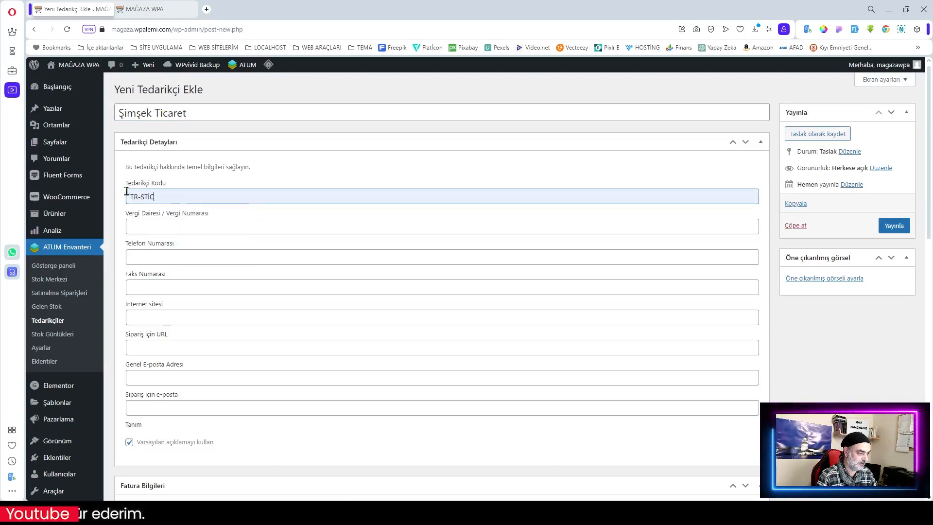
{"action": "left_click", "coordinate": [144, 223]}
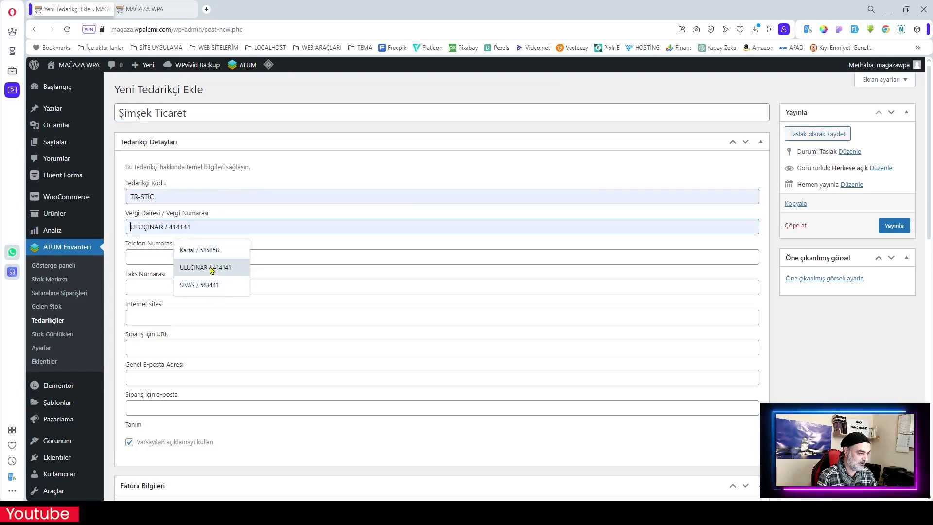
{"action": "left_click", "coordinate": [197, 250]}
Fill in the supplier's phone number and enter "-" as the fax number.
{"action": "left_click", "coordinate": [198, 257]}
{"action": "left_click", "coordinate": [212, 281]}
{"action": "left_click", "coordinate": [167, 289]}
{"action": "left_click", "coordinate": [195, 312]}
{"action": "left_click", "coordinate": [173, 317]}
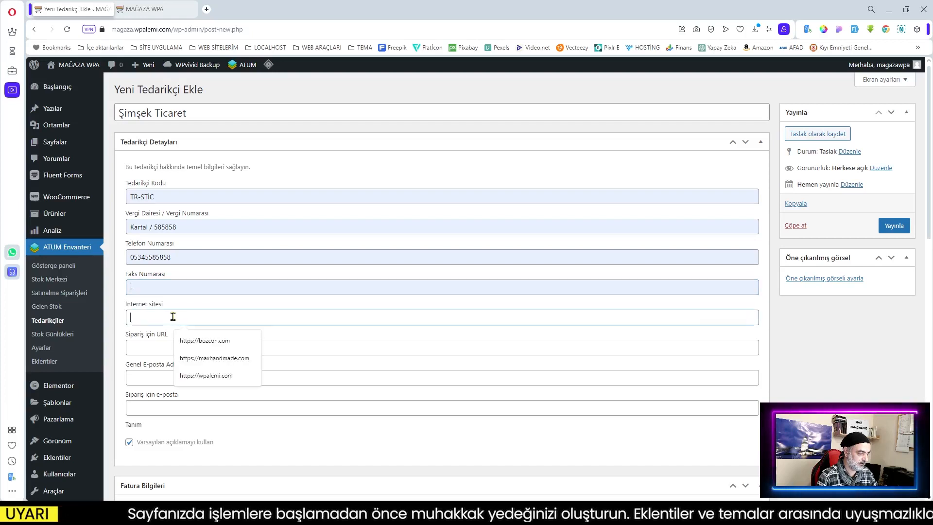
{"action": "left_click", "coordinate": [211, 375]}
{"action": "left_click", "coordinate": [155, 348]}
{"action": "left_click", "coordinate": [155, 384]}
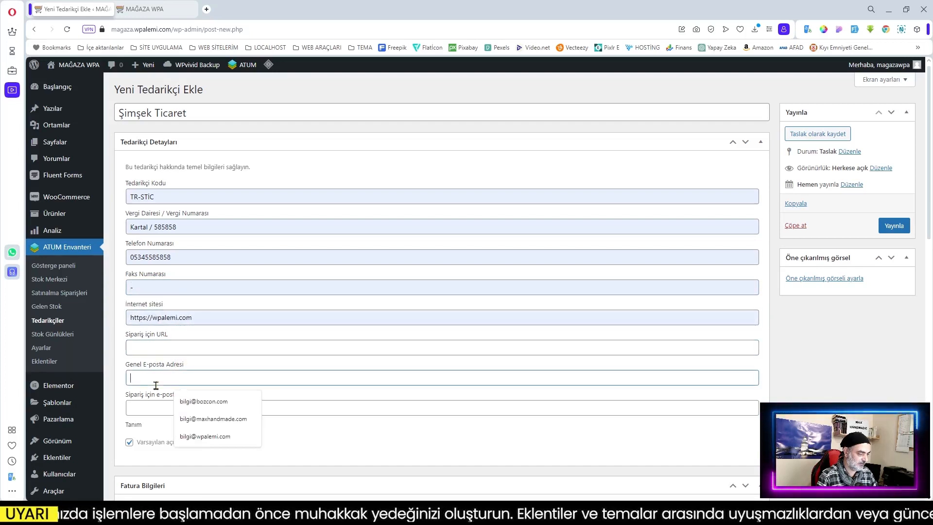
{"action": "left_click", "coordinate": [209, 440]}
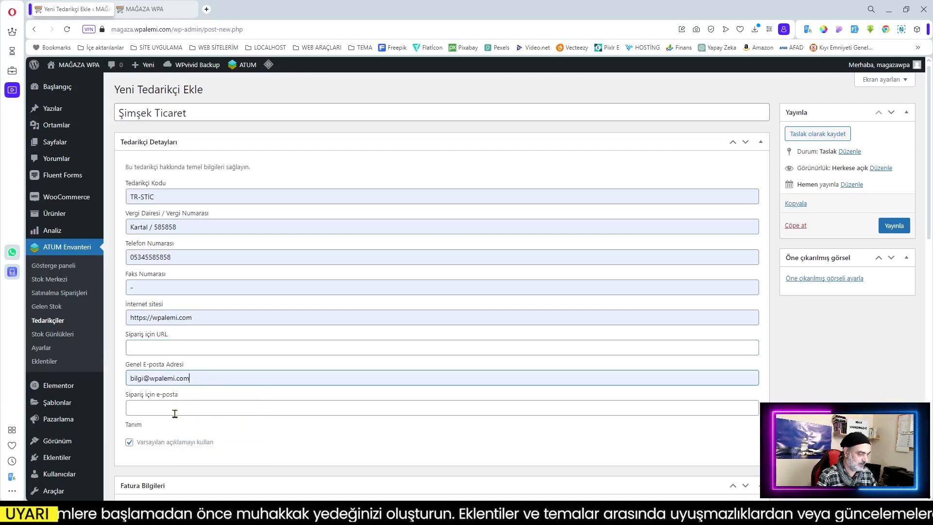
{"action": "left_click", "coordinate": [176, 410]}
{"action": "left_click", "coordinate": [209, 465]}
Turn off the default description for the supplier and open its custom description for editing.
{"action": "scroll", "coordinate": [236, 417], "scroll_direction": "down", "scroll_amount": 2}
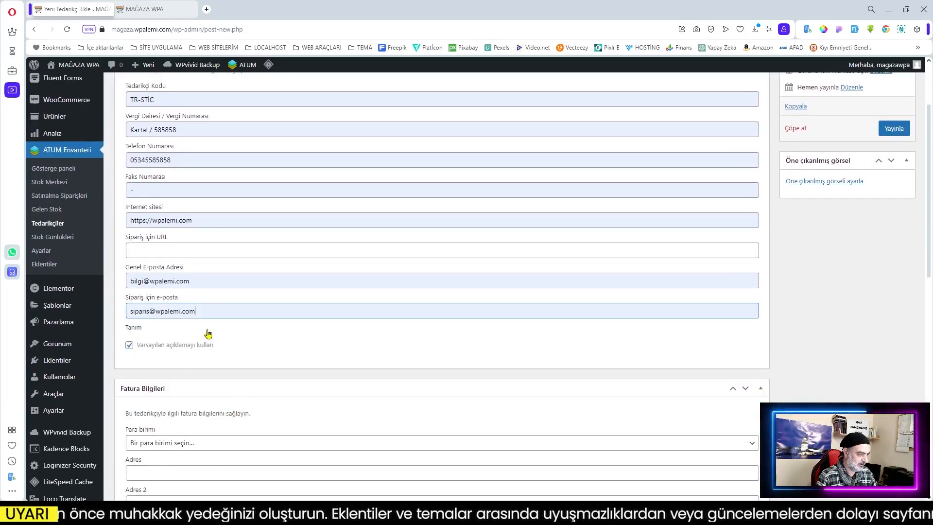
{"action": "scroll", "coordinate": [200, 333], "scroll_direction": "down", "scroll_amount": 2}
{"action": "left_click", "coordinate": [129, 247]}
{"action": "left_click", "coordinate": [165, 277]}
{"action": "scroll", "coordinate": [223, 306], "scroll_direction": "up", "scroll_amount": 4}
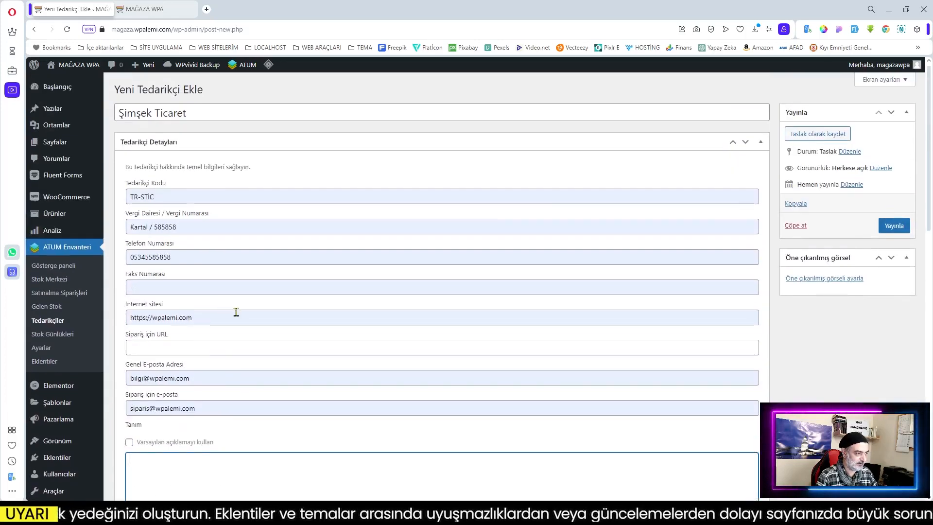
Turn the supplier's default description back on.
{"action": "scroll", "coordinate": [235, 312], "scroll_direction": "down", "scroll_amount": 4}
{"action": "left_click", "coordinate": [132, 253]}
{"action": "left_click", "coordinate": [129, 247]}
{"action": "scroll", "coordinate": [235, 291], "scroll_direction": "up", "scroll_amount": 2}
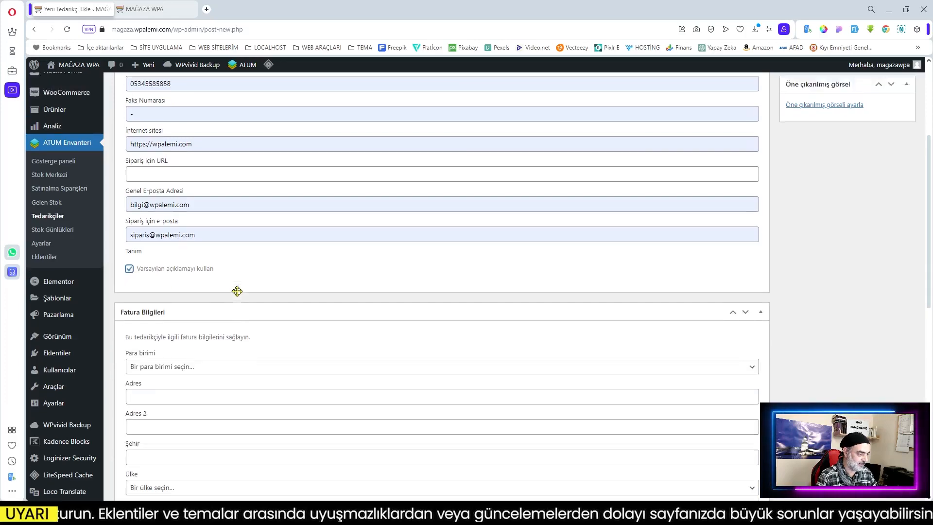
Set the currency in the supplier's billing information to Türk lirası (₺).
{"action": "scroll", "coordinate": [236, 293], "scroll_direction": "down", "scroll_amount": 3}
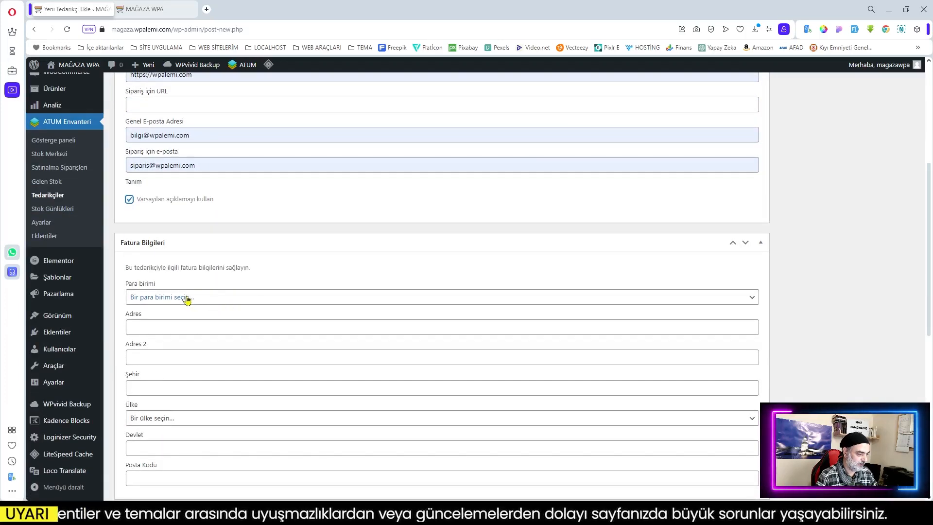
{"action": "left_click", "coordinate": [186, 298]}
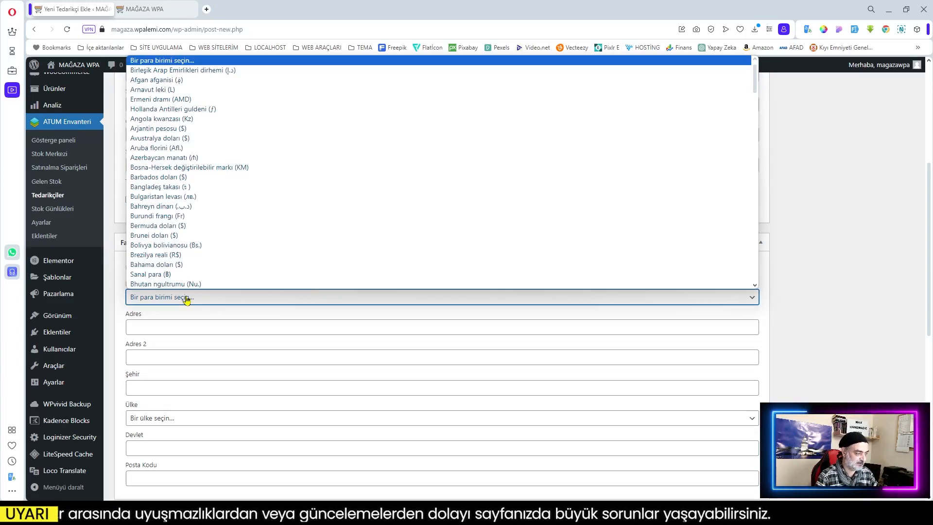
{"action": "key", "text": "t"}
{"action": "key", "text": "t"}
{"action": "key", "text": "t"}
{"action": "key", "text": "t"}
{"action": "key", "text": "t"}
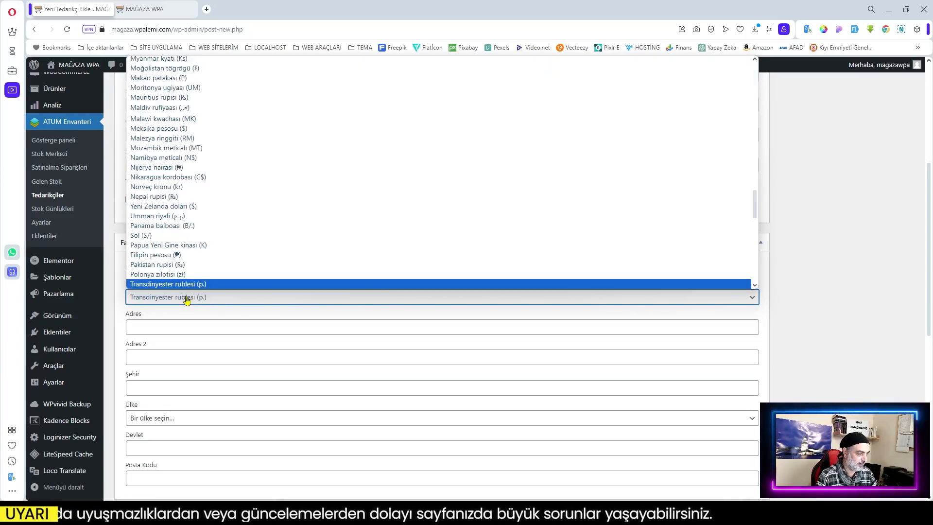
{"action": "key", "text": "t"}
{"action": "key", "text": "t"}
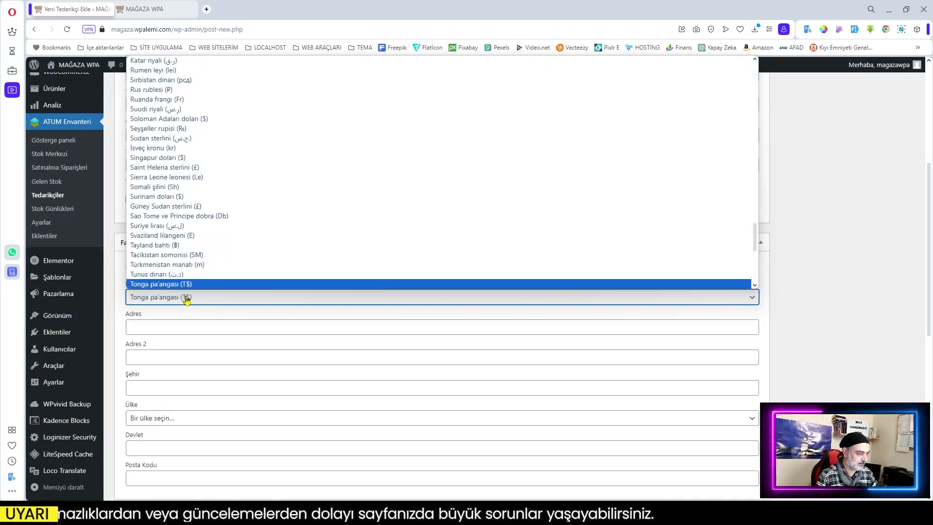
{"action": "left_click", "coordinate": [155, 284]}
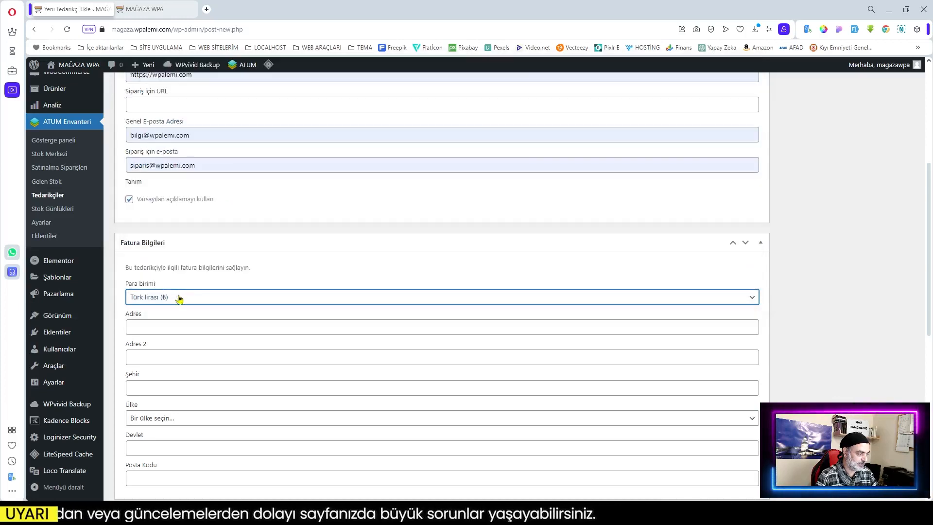
Fill in both lines of the supplier's billing address and set the city to İstanbul.
{"action": "left_click", "coordinate": [147, 326]}
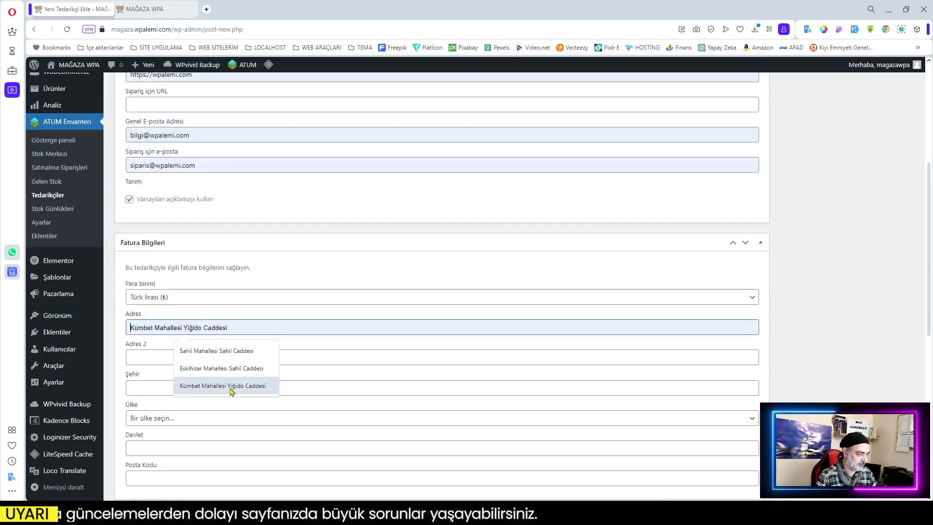
{"action": "left_click", "coordinate": [233, 351]}
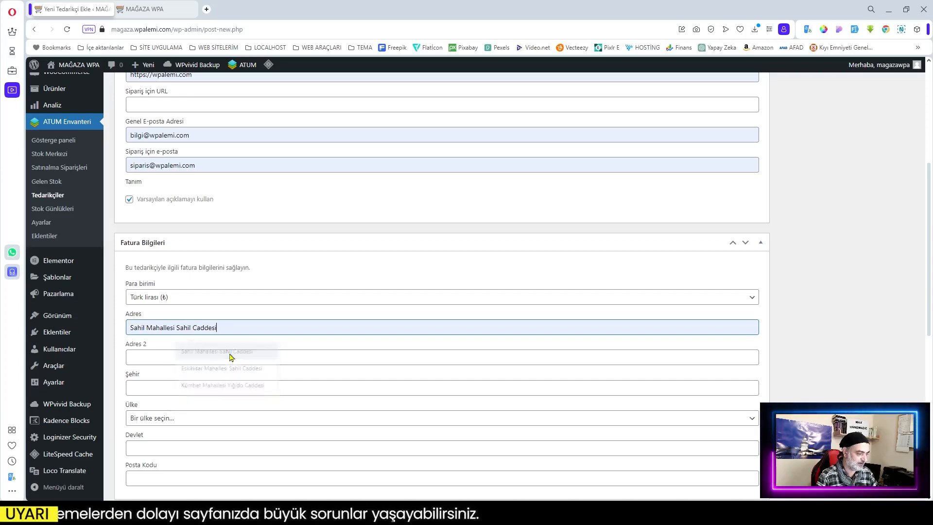
{"action": "left_click", "coordinate": [164, 357]}
{"action": "left_click", "coordinate": [195, 380]}
{"action": "left_click", "coordinate": [179, 387]}
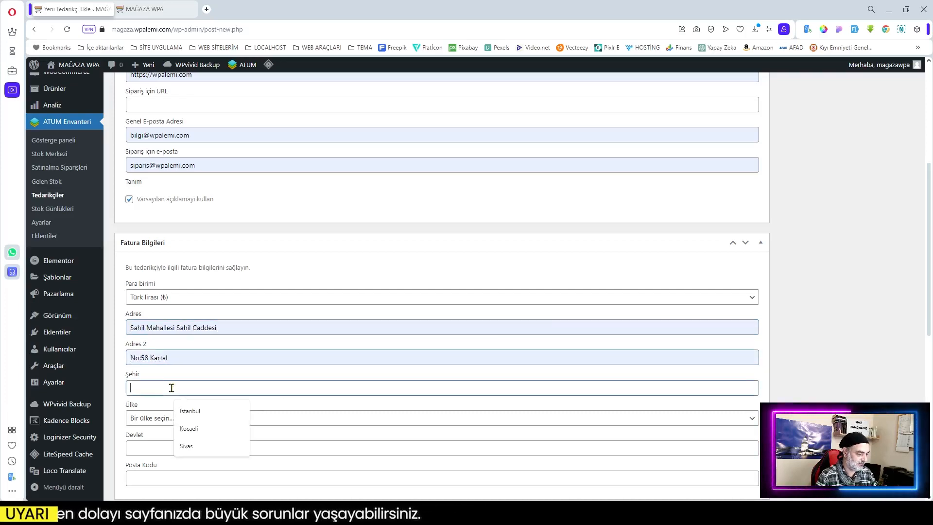
{"action": "left_click", "coordinate": [192, 412]}
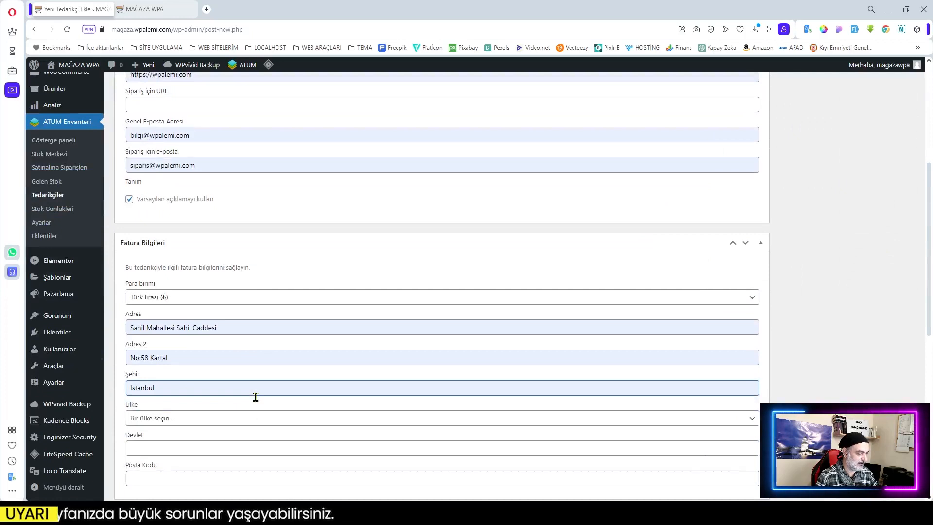
Set the supplier's country and state to Türkiye and fill in the postal code.
{"action": "scroll", "coordinate": [255, 397], "scroll_direction": "down", "scroll_amount": 3}
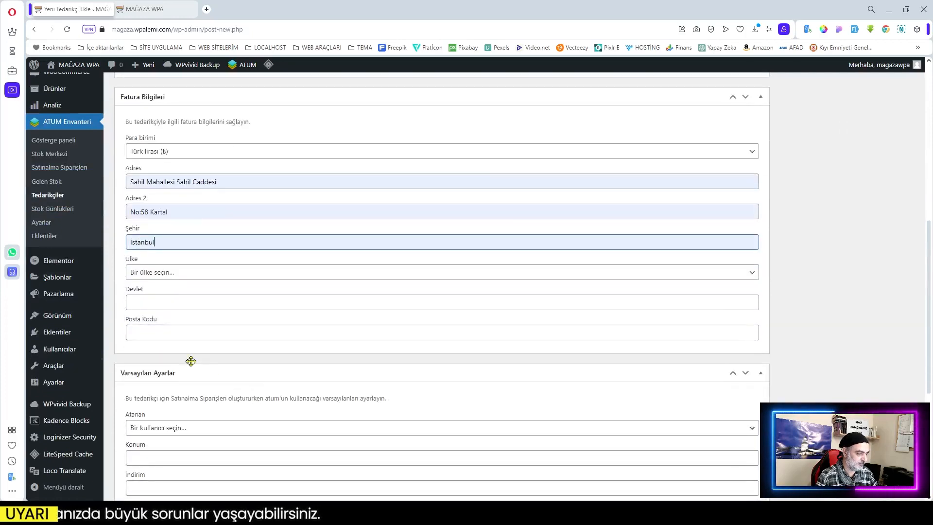
{"action": "left_click", "coordinate": [162, 273]}
{"action": "type", "text": "tan"}
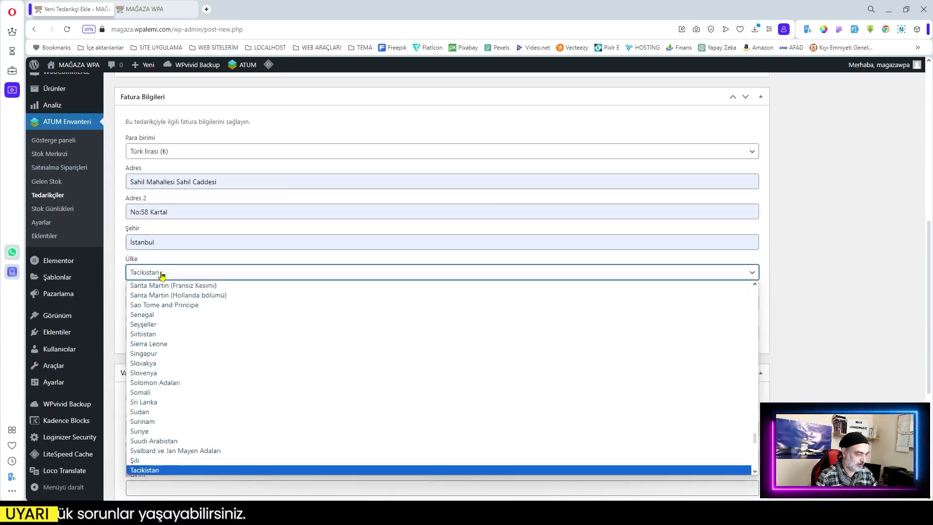
{"action": "left_click", "coordinate": [162, 407]}
{"action": "left_click", "coordinate": [151, 303]}
{"action": "left_click", "coordinate": [197, 327]}
{"action": "left_click", "coordinate": [161, 333]}
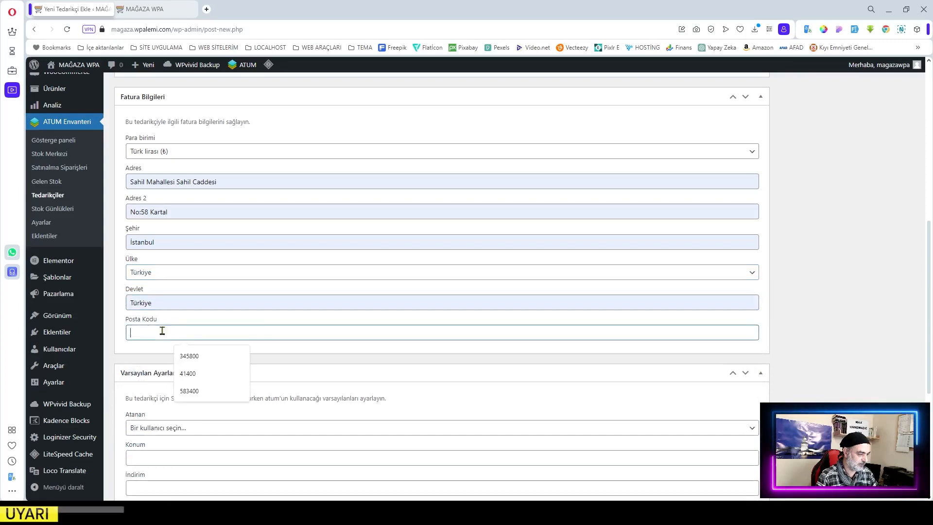
{"action": "left_click", "coordinate": [196, 356]}
In the supplier's default settings, assign the user magazawpa and set the location to Türkiye.
{"action": "scroll", "coordinate": [262, 352], "scroll_direction": "down", "scroll_amount": 3}
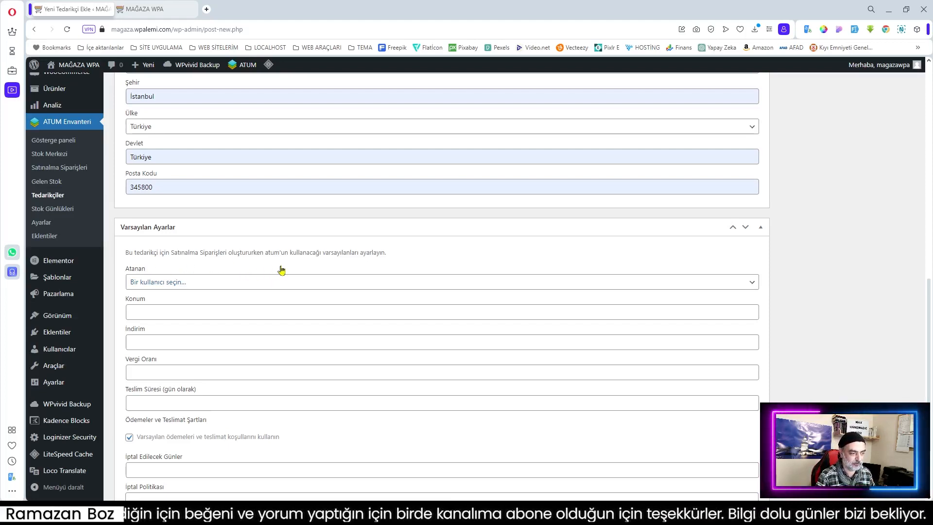
{"action": "left_click", "coordinate": [179, 288]}
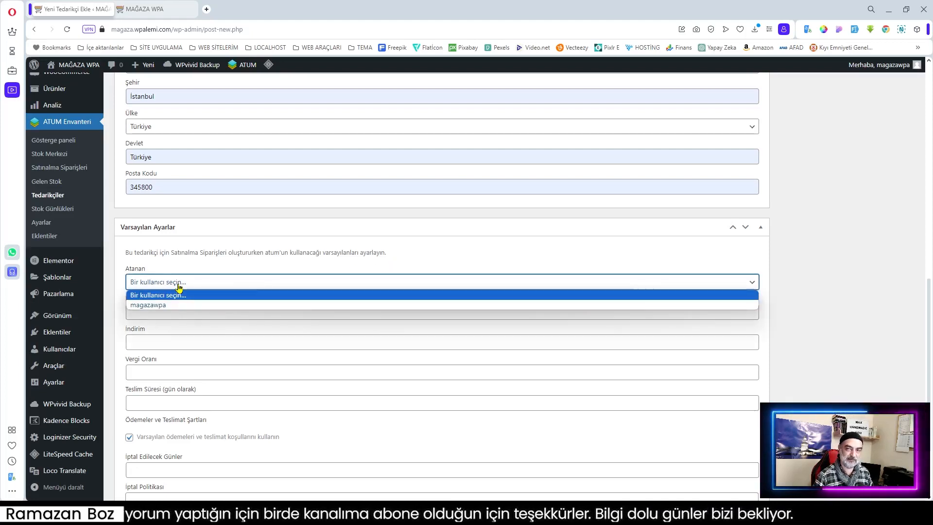
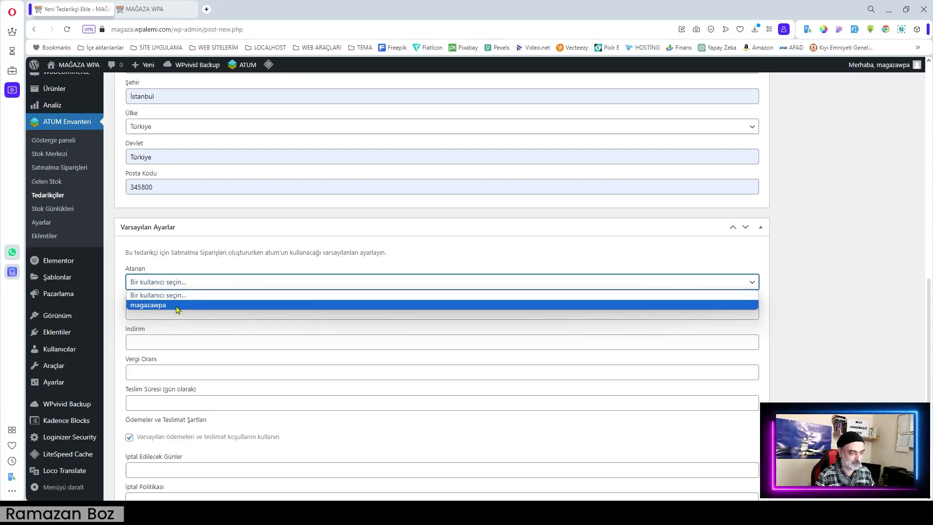
{"action": "left_click", "coordinate": [177, 305]}
{"action": "left_click", "coordinate": [167, 312]}
{"action": "left_click", "coordinate": [194, 336]}
Set the supplier's default delivery time to 3 days.
{"action": "left_click", "coordinate": [153, 339]}
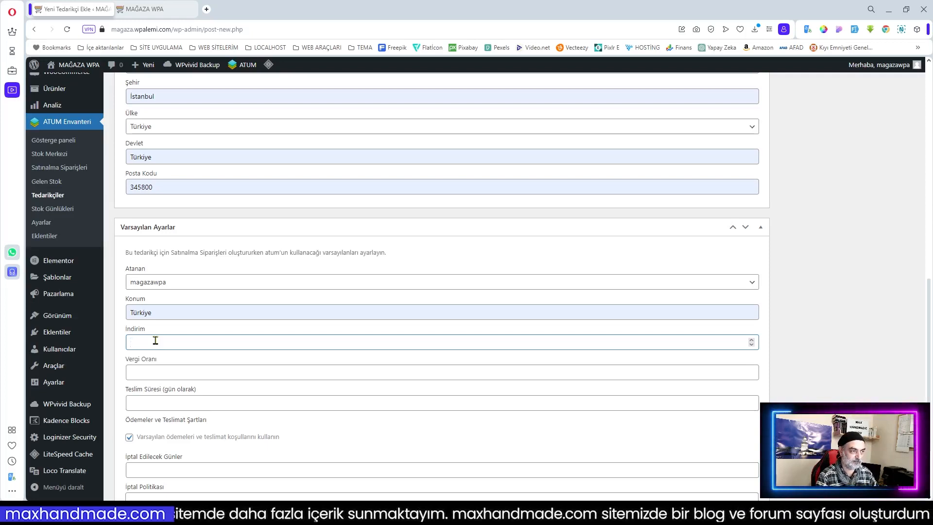
{"action": "left_click", "coordinate": [152, 374]}
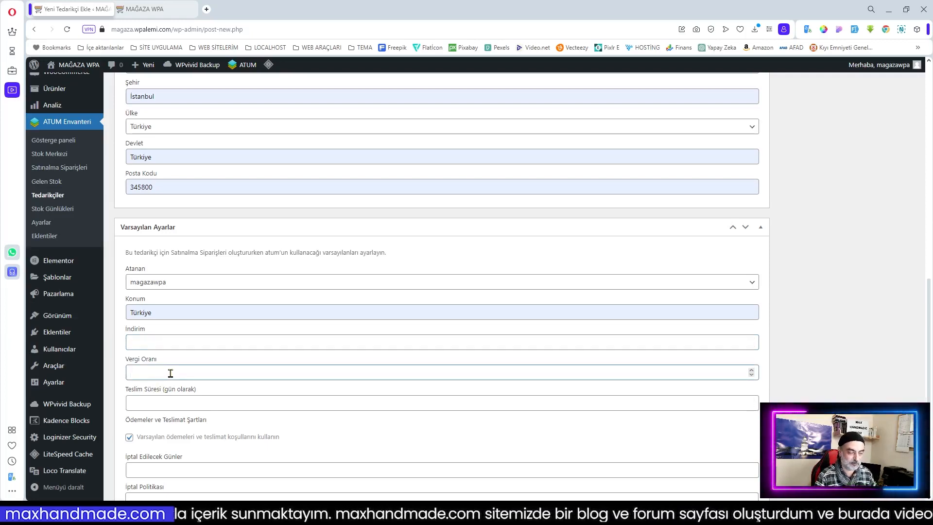
{"action": "left_click", "coordinate": [158, 403]}
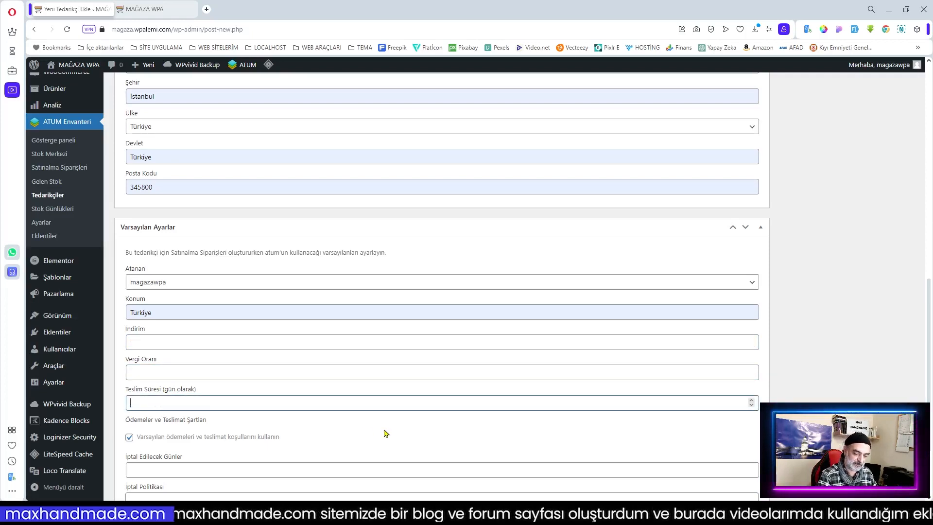
Turn off the default payment and delivery terms to show the custom terms field, and turn them back on.
{"action": "left_click", "coordinate": [130, 437]}
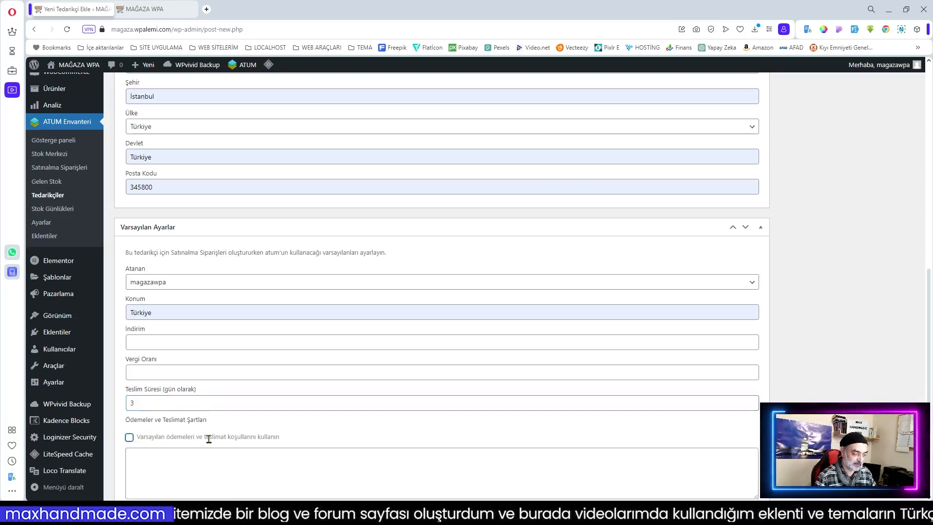
{"action": "scroll", "coordinate": [207, 428], "scroll_direction": "down", "scroll_amount": 3}
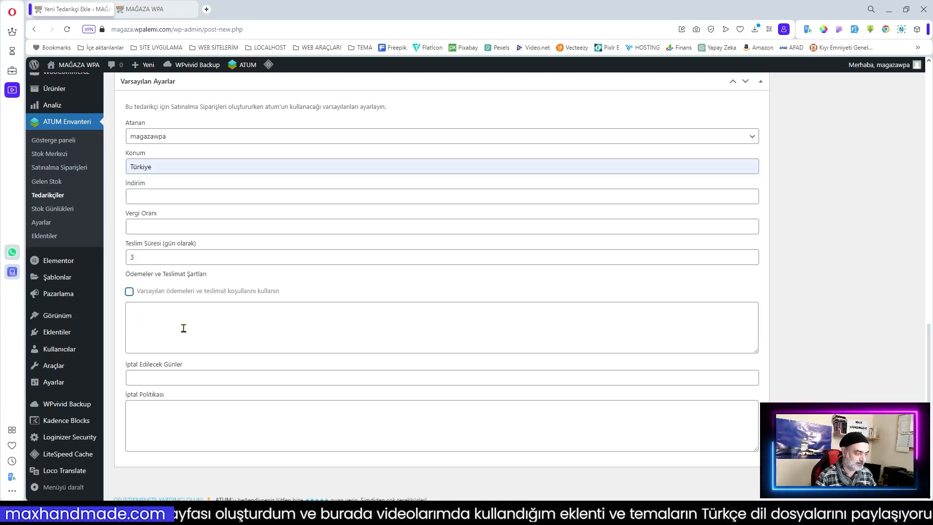
{"action": "left_click", "coordinate": [130, 292]}
Publish the new supplier, leaving its discount and tax rate empty.
{"action": "left_click", "coordinate": [158, 243]}
{"action": "left_click", "coordinate": [155, 275]}
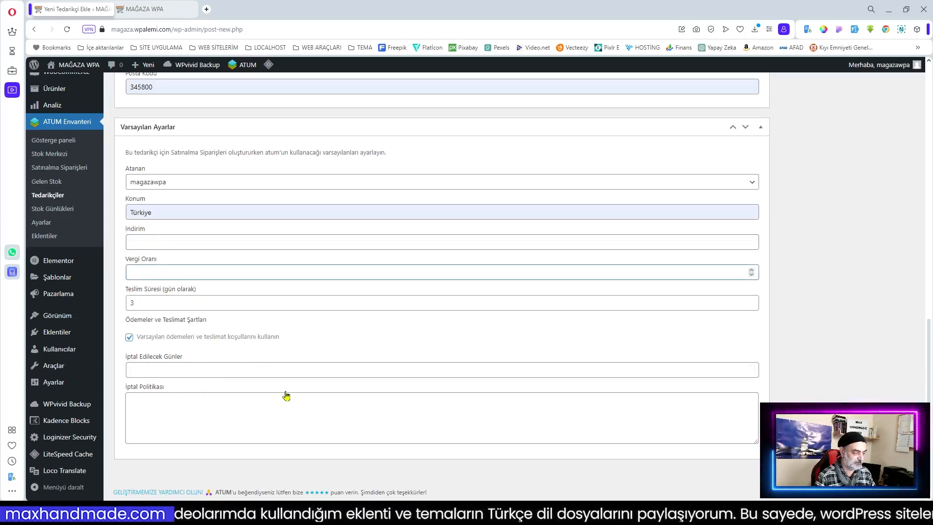
{"action": "scroll", "coordinate": [282, 393], "scroll_direction": "up", "scroll_amount": 15}
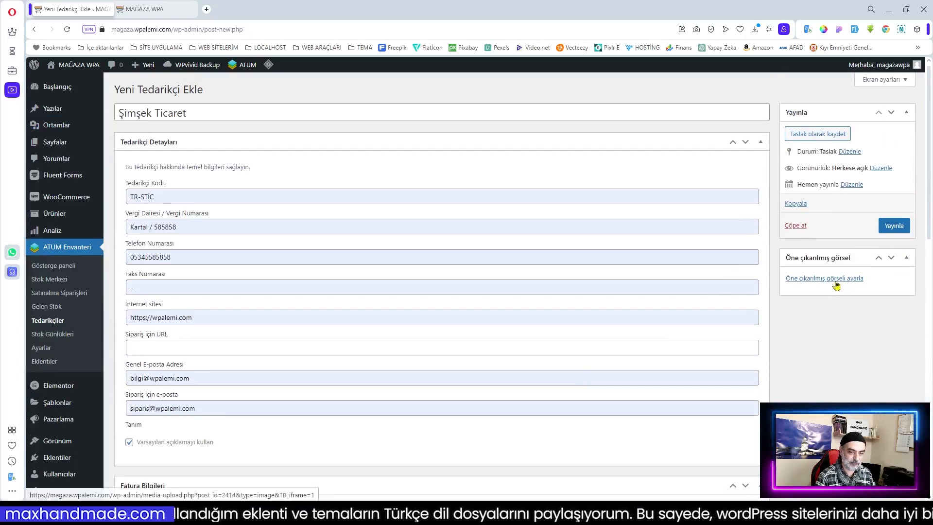
{"action": "left_click", "coordinate": [896, 228]}
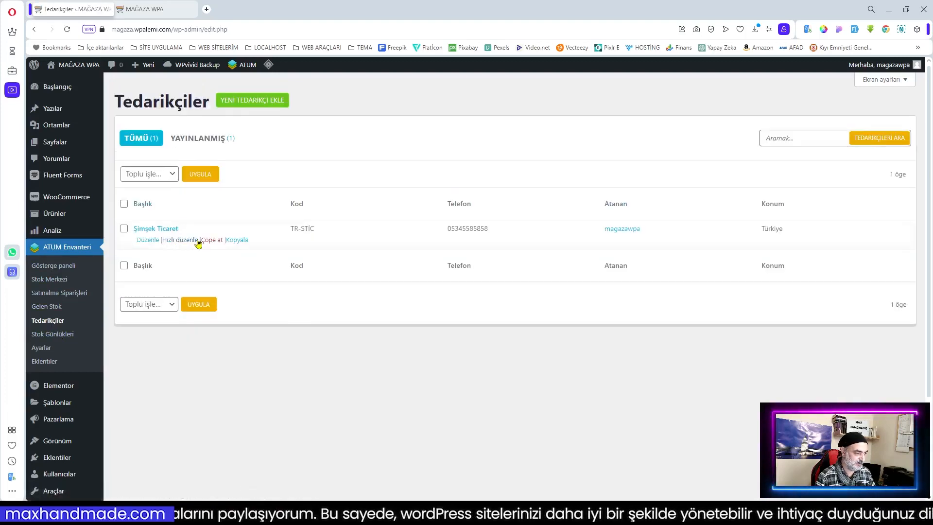
Duplicate the Şimşek Ticaret supplier from the supplier list and rename the copy Yiğido Ticaret.
{"action": "left_click", "coordinate": [231, 243]}
{"action": "left_click", "coordinate": [145, 242]}
{"action": "left_click_drag", "start_coordinate": [151, 113], "coordinate": [56, 114]}
{"action": "type", "text": "Yiğido"}
Set the copied supplier's code to TR-YİLTD and replace its tax details with the SİVAS tax office and its tax number.
{"action": "left_click_drag", "start_coordinate": [160, 196], "coordinate": [109, 197]}
{"action": "key", "text": "BackSpace"}
{"action": "left_click", "coordinate": [204, 219]}
{"action": "left_click_drag", "start_coordinate": [181, 227], "coordinate": [73, 229]}
{"action": "key", "text": "BackSpace"}
{"action": "left_click", "coordinate": [219, 248]}
Change the copied supplier's city to Sivas and publish it.
{"action": "scroll", "coordinate": [289, 306], "scroll_direction": "down", "scroll_amount": 7}
{"action": "left_click_drag", "start_coordinate": [163, 291], "coordinate": [72, 294]}
{"action": "key", "text": "BackSpace"}
{"action": "left_click", "coordinate": [214, 309]}
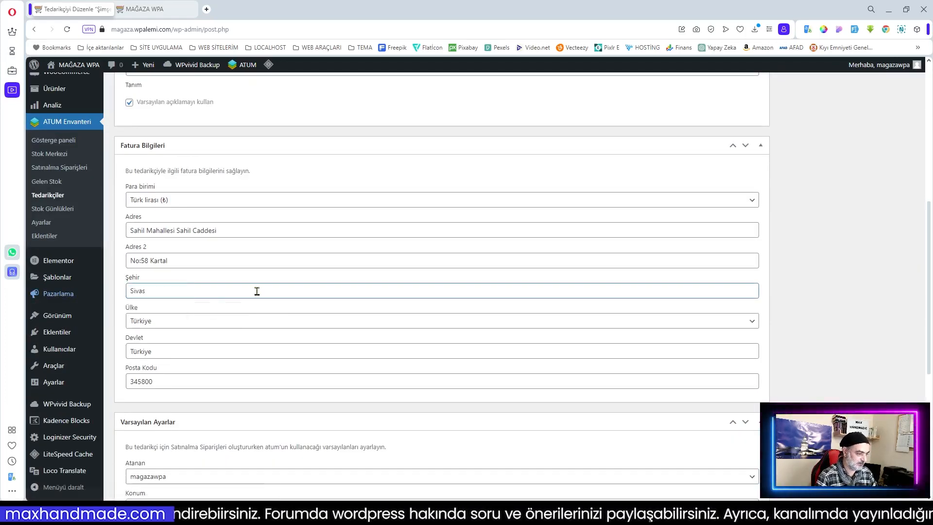
{"action": "scroll", "coordinate": [256, 292], "scroll_direction": "down", "scroll_amount": 6}
{"action": "scroll", "coordinate": [240, 366], "scroll_direction": "up", "scroll_amount": 13}
{"action": "left_click", "coordinate": [894, 225]}
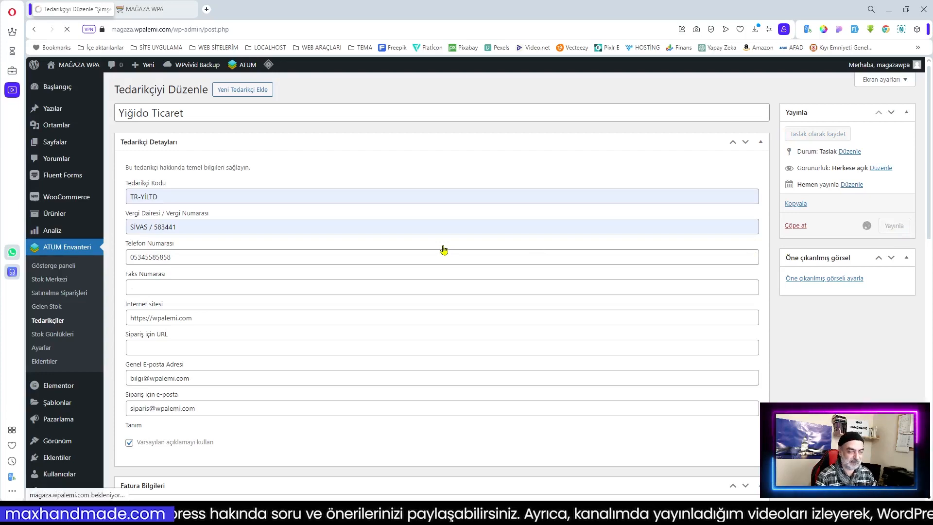
In Stok Merkezi, set Yiğido Ticaret as the supplier of the product Gri Pamuklu Kapşonlu.
{"action": "left_click", "coordinate": [55, 284]}
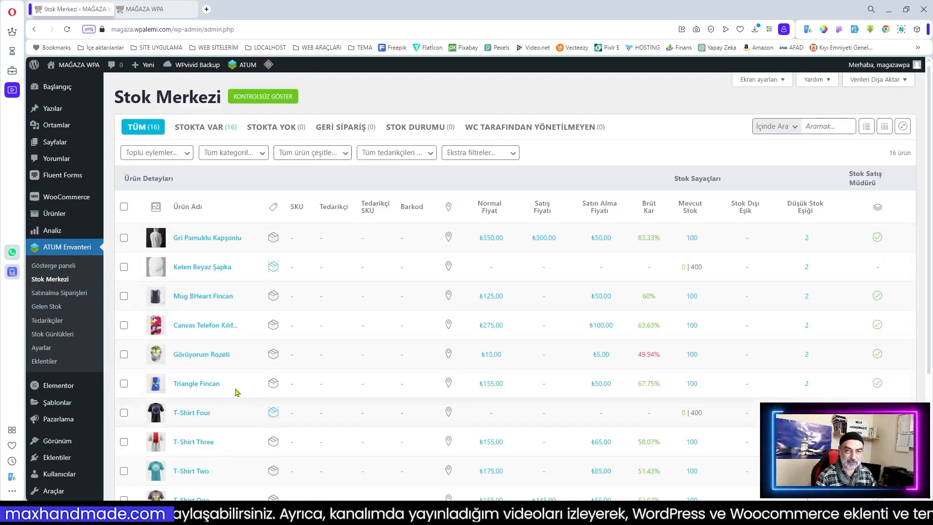
{"action": "left_click", "coordinate": [322, 242]}
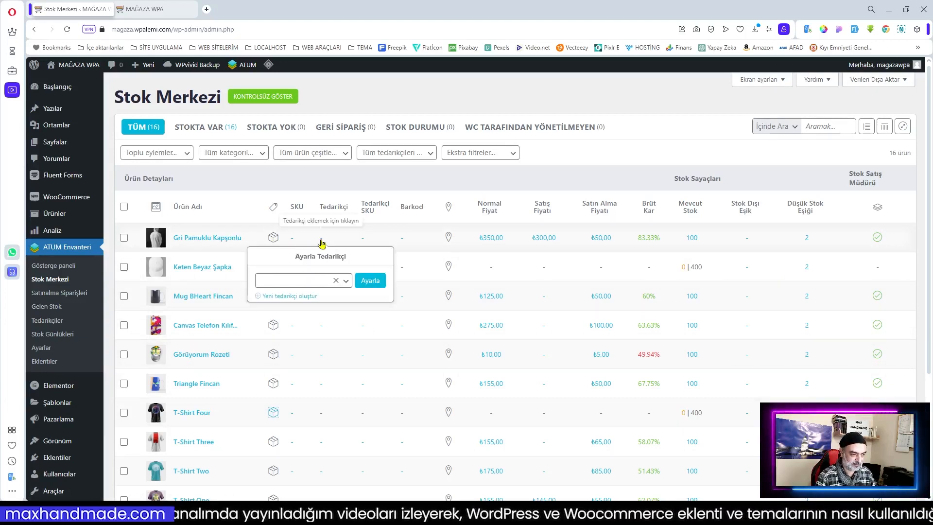
{"action": "left_click", "coordinate": [291, 281]}
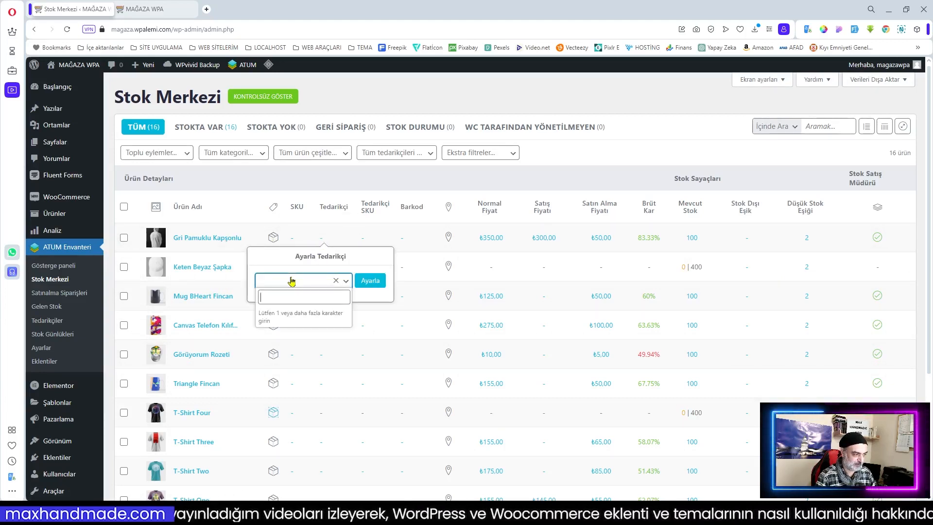
{"action": "type", "text": "yi"}
{"action": "left_click", "coordinate": [285, 317]}
{"action": "left_click", "coordinate": [371, 281]}
Assign the Sivas location to Gri Pamuklu Kapşonlu and save the stock list changes.
{"action": "left_click", "coordinate": [449, 238]}
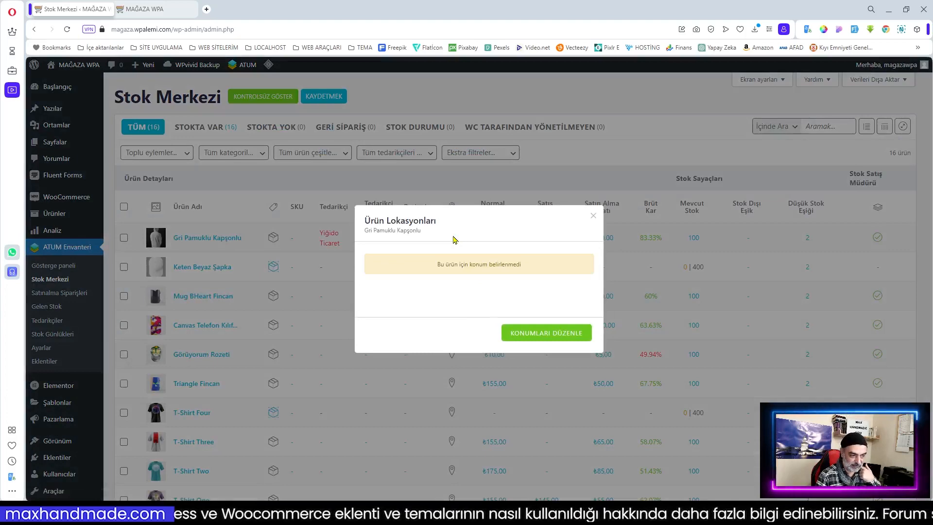
{"action": "left_click", "coordinate": [529, 333]}
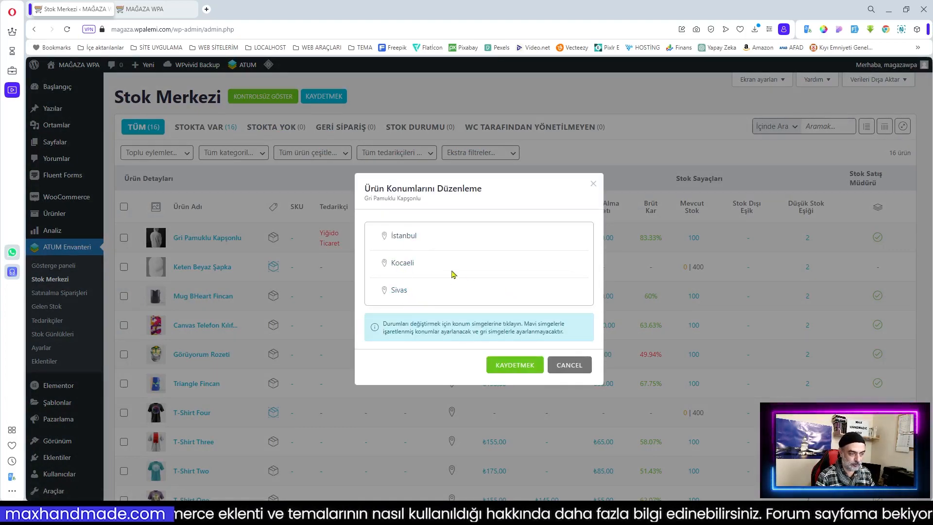
{"action": "left_click", "coordinate": [402, 291]}
{"action": "left_click", "coordinate": [525, 369]}
{"action": "left_click", "coordinate": [483, 348]}
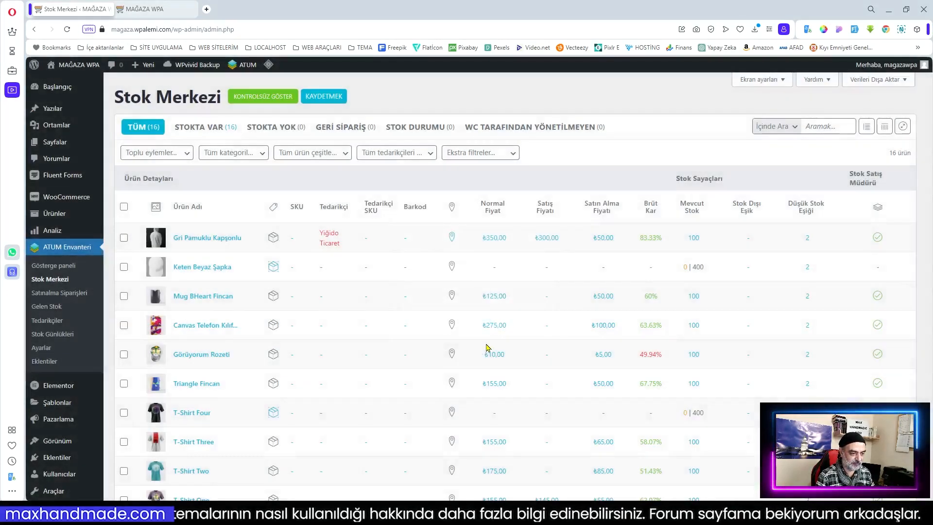
{"action": "left_click", "coordinate": [324, 96]}
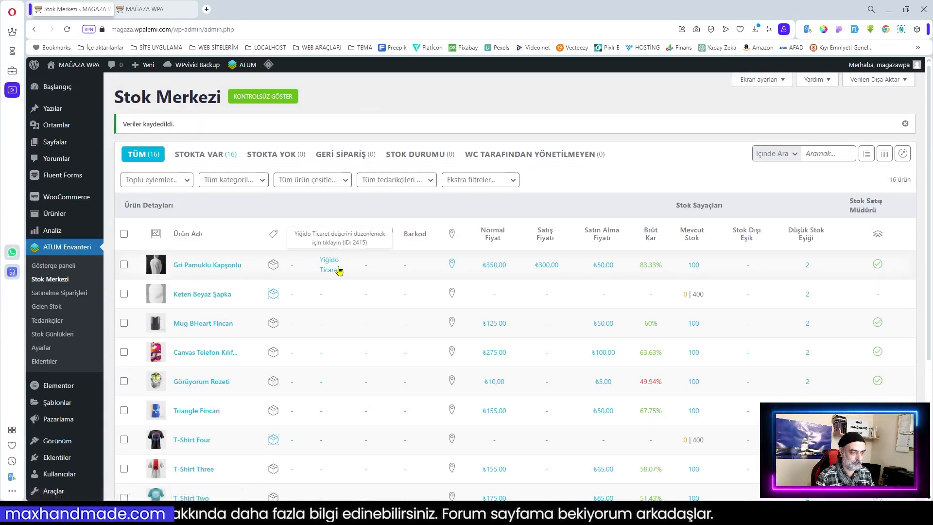
Check the supplier and the product locations assigned to Gri Pamuklu Kapşonlu in the stock list.
{"action": "left_click", "coordinate": [330, 266]}
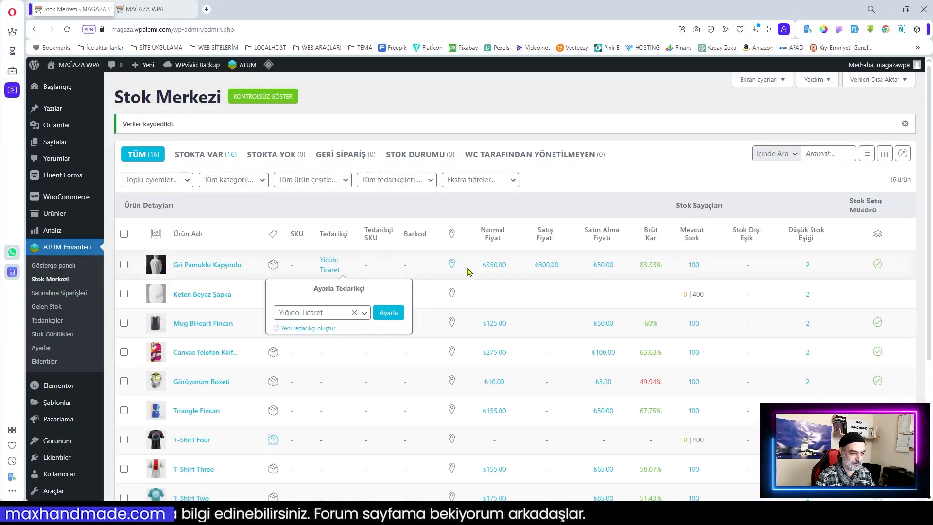
{"action": "left_click", "coordinate": [452, 263]}
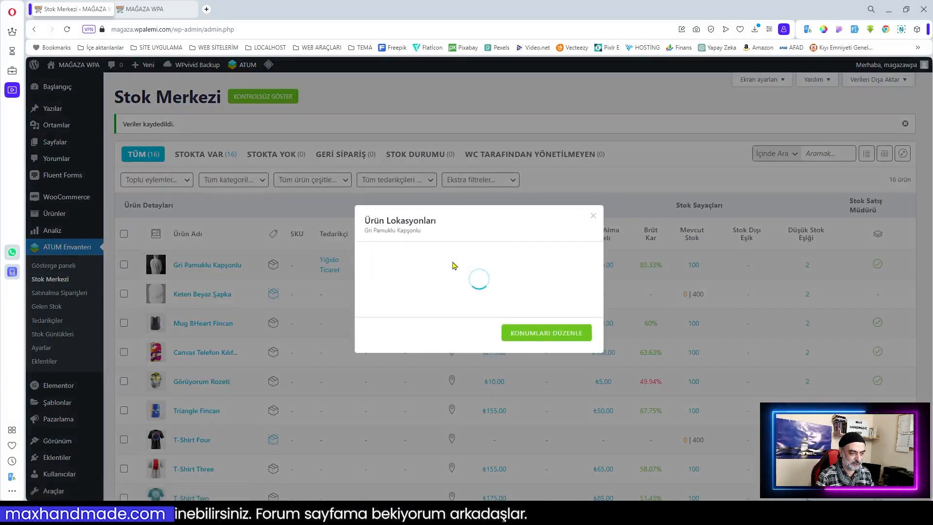
{"action": "left_click", "coordinate": [594, 216]}
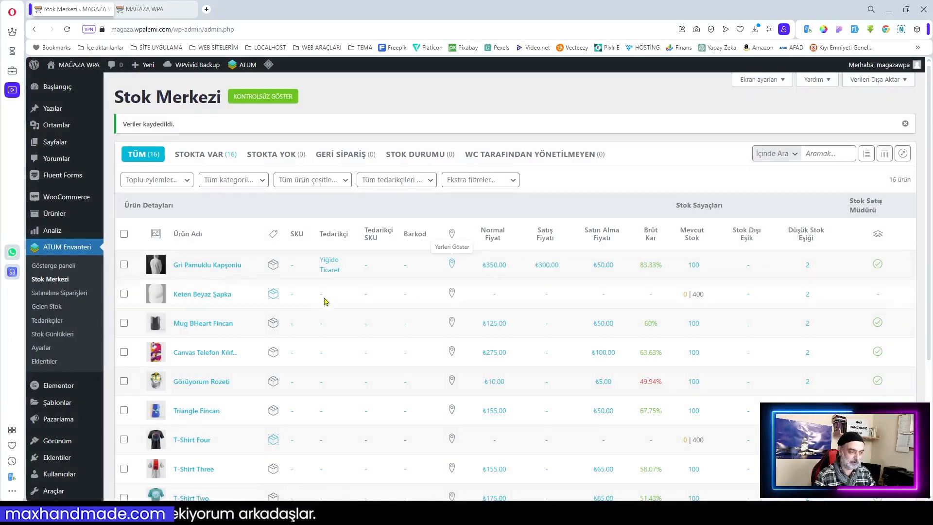
Set Şimşek Ticaret as the supplier of the product Mug BHeart Fincan.
{"action": "left_click", "coordinate": [322, 327]}
{"action": "left_click", "coordinate": [308, 366]}
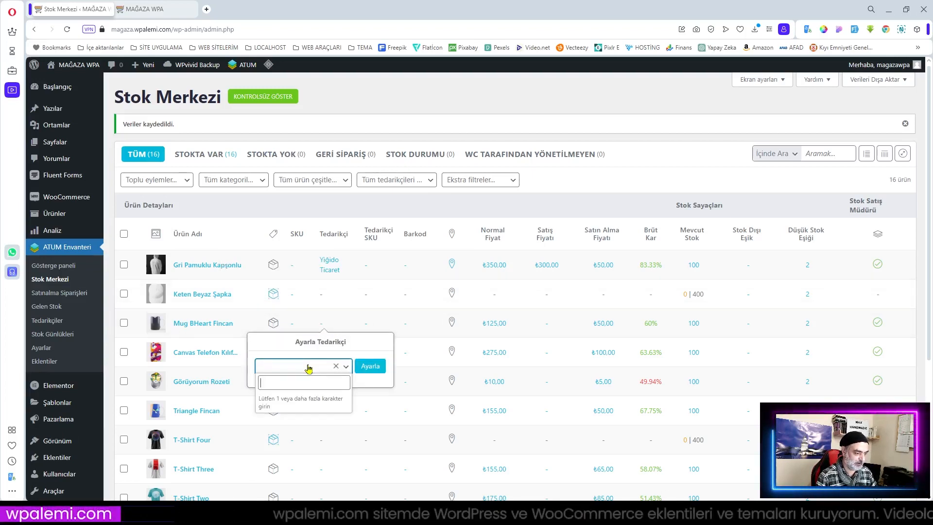
{"action": "type", "text": "s"}
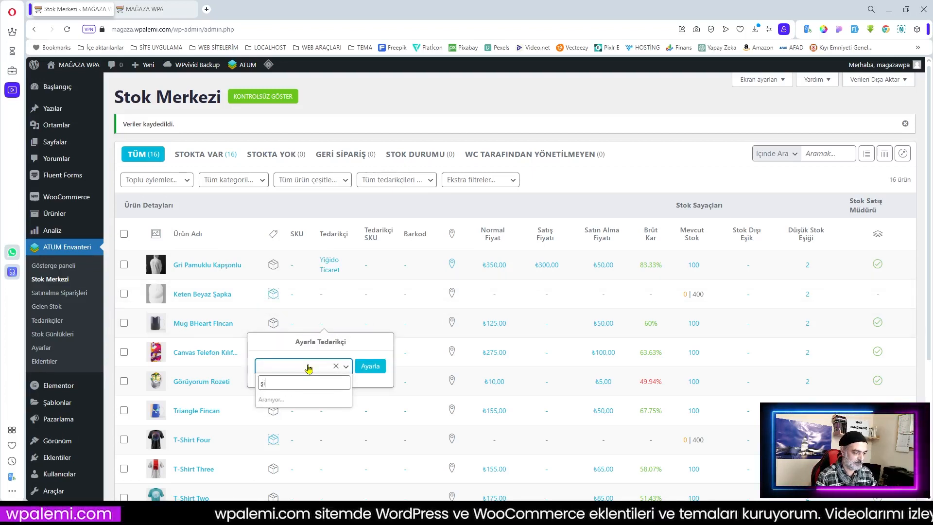
{"action": "left_click", "coordinate": [288, 398]}
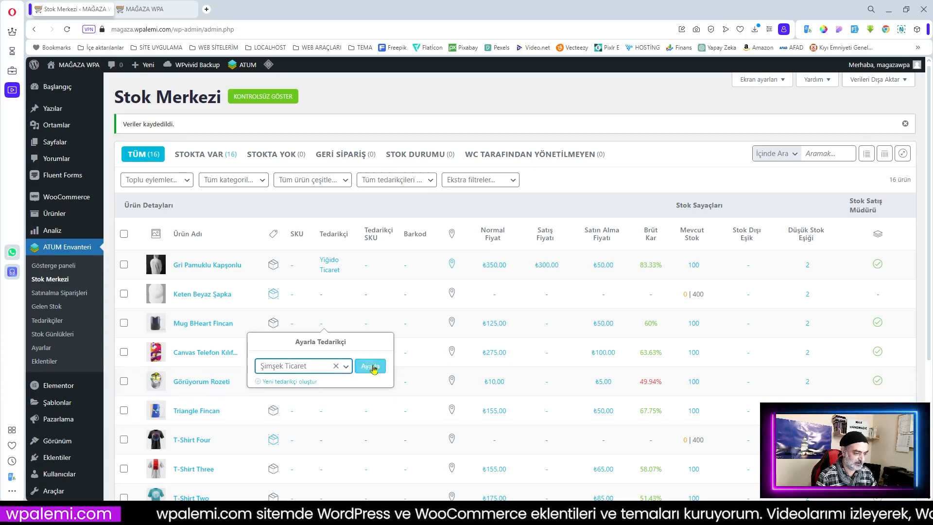
{"action": "left_click", "coordinate": [371, 365]}
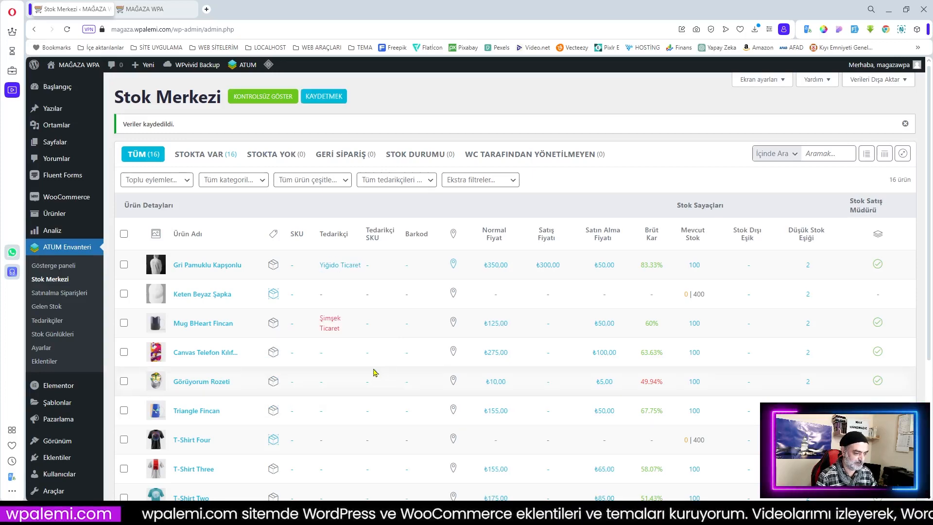
Assign the İstanbul location to Mug BHeart Fincan, save the stock list changes and look over the product list.
{"action": "left_click", "coordinate": [453, 321]}
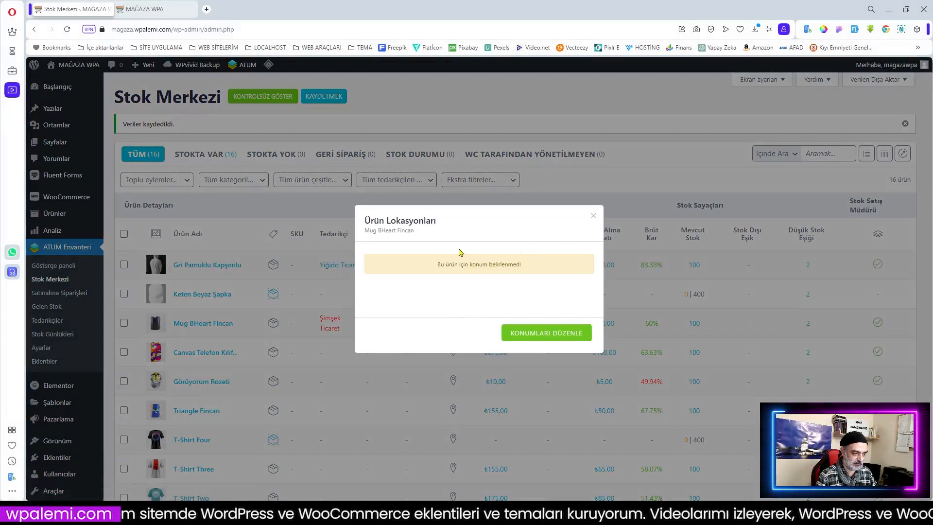
{"action": "left_click", "coordinate": [546, 333]}
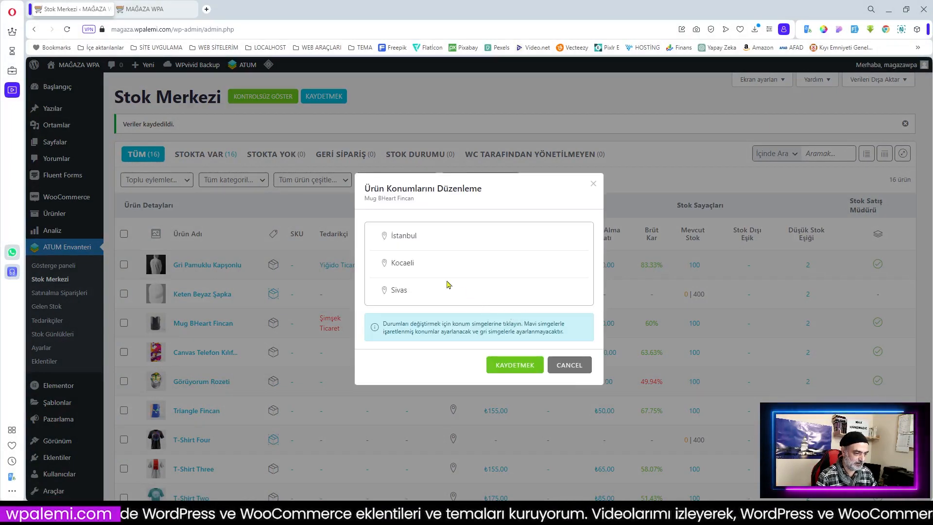
{"action": "left_click", "coordinate": [409, 237]}
{"action": "left_click", "coordinate": [514, 365]}
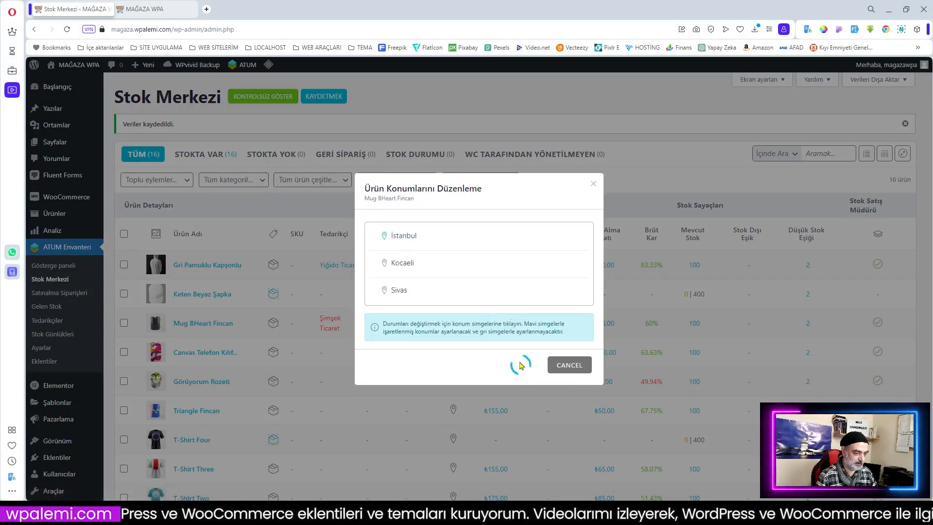
{"action": "left_click", "coordinate": [505, 351]}
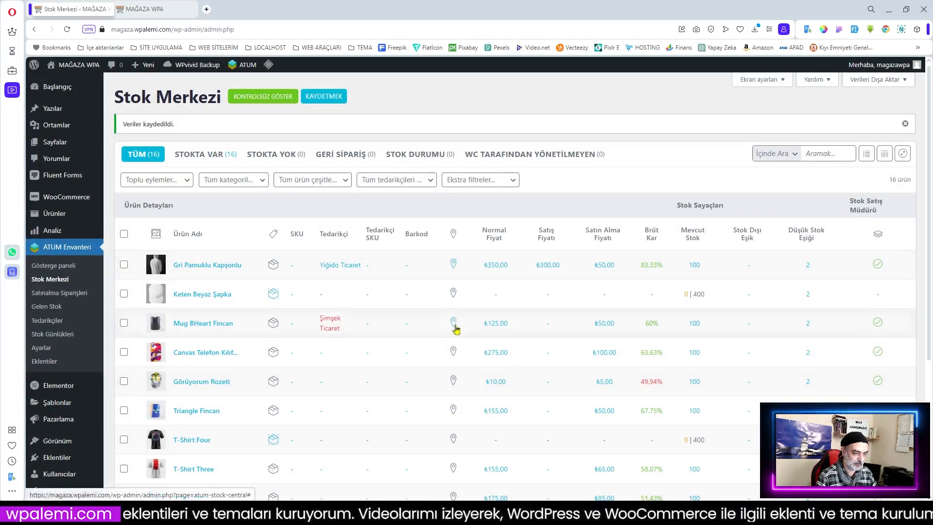
{"action": "left_click", "coordinate": [326, 97]}
{"action": "scroll", "coordinate": [333, 387], "scroll_direction": "down", "scroll_amount": 4}
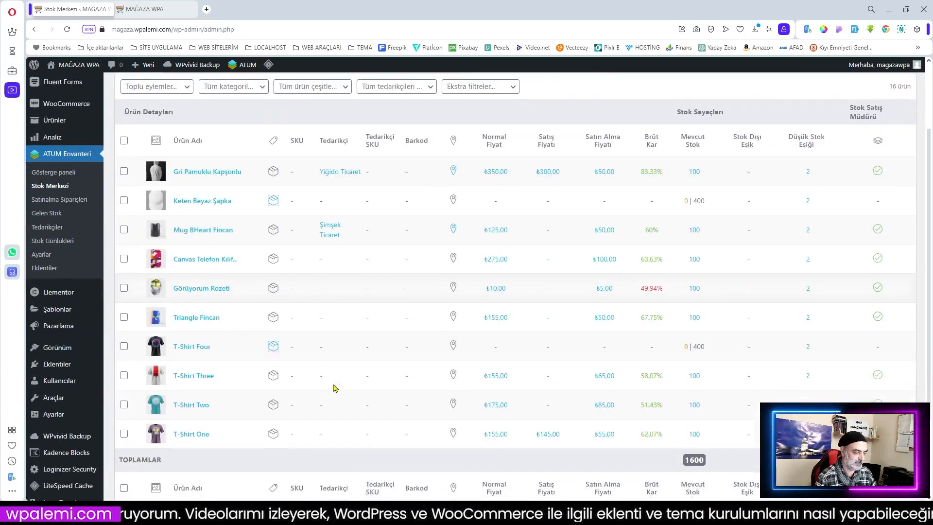
{"action": "scroll", "coordinate": [334, 387], "scroll_direction": "up", "scroll_amount": 4}
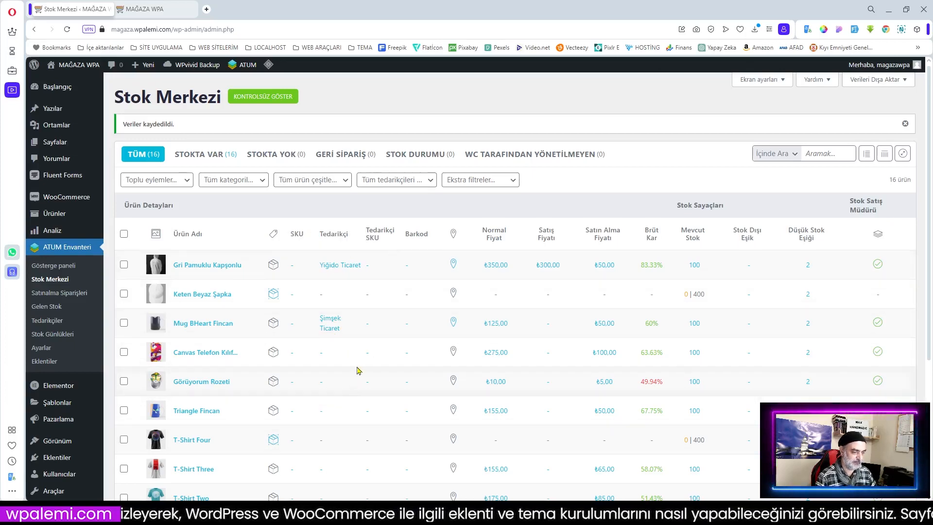
{"action": "scroll", "coordinate": [355, 369], "scroll_direction": "down", "scroll_amount": 3}
{"action": "scroll", "coordinate": [340, 352], "scroll_direction": "up", "scroll_amount": 3}
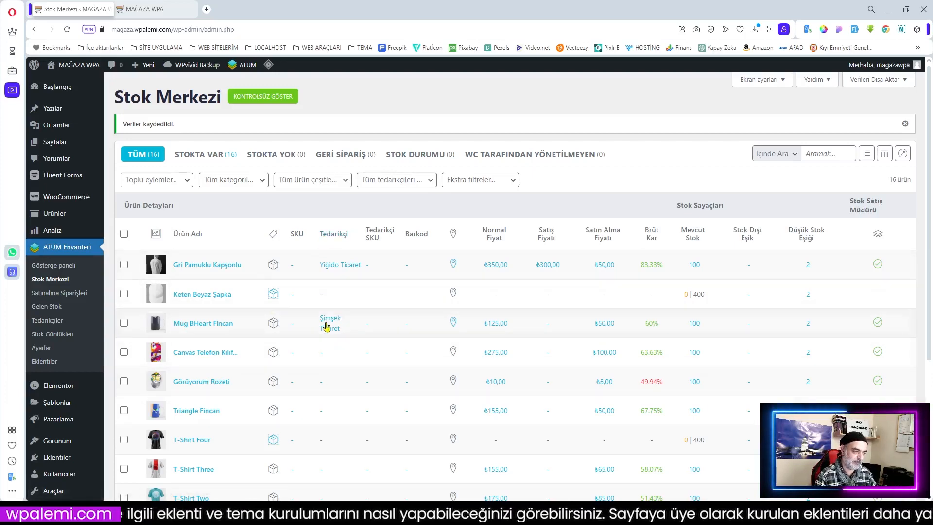
Hide the Tedarikçi SKU, SKU and Barkod columns of the stock list through the screen settings.
{"action": "left_click", "coordinate": [754, 80]}
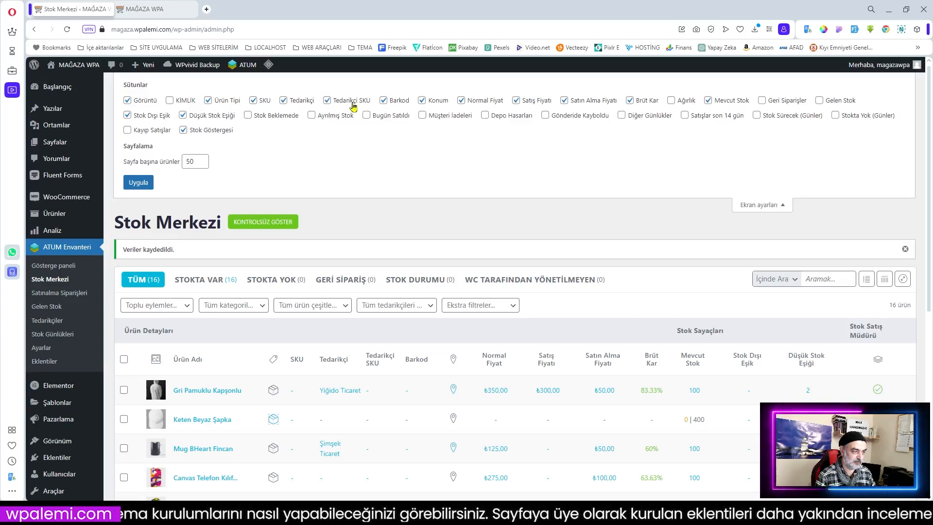
{"action": "left_click", "coordinate": [327, 101]}
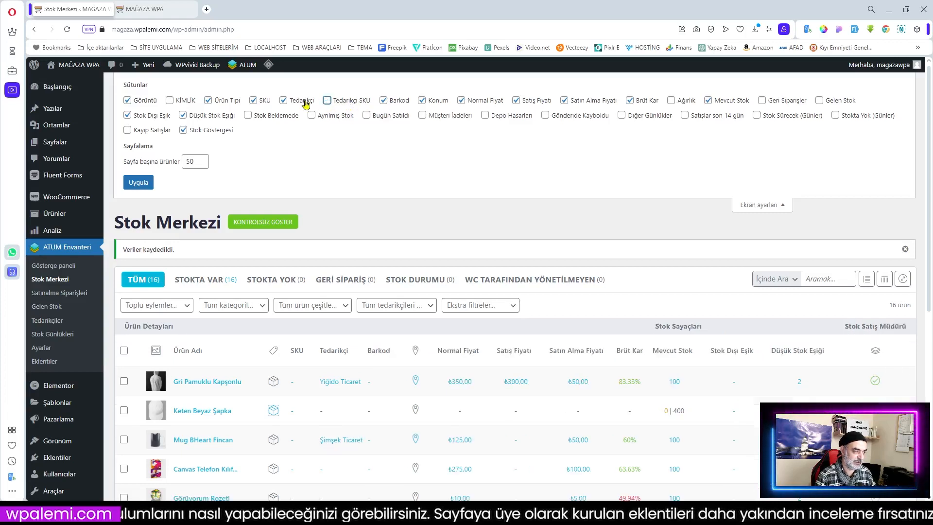
{"action": "left_click", "coordinate": [253, 101]}
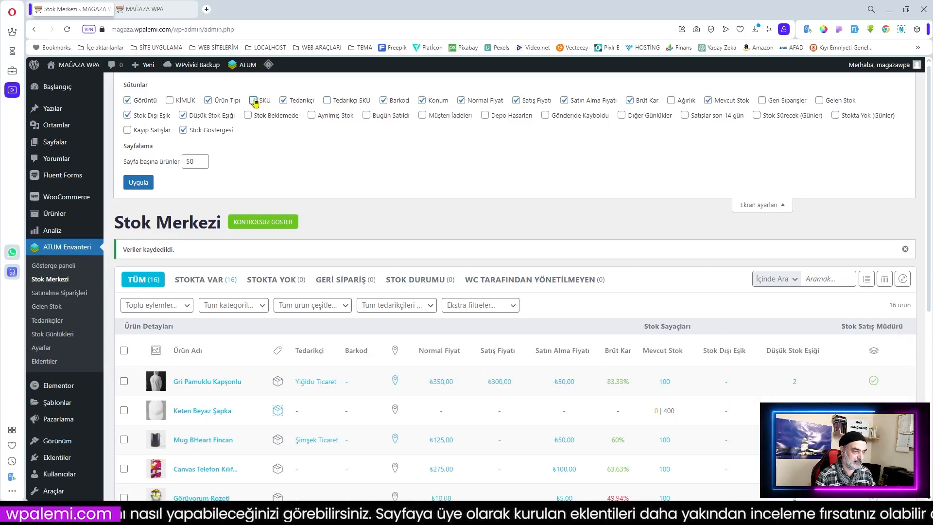
{"action": "left_click", "coordinate": [383, 101]}
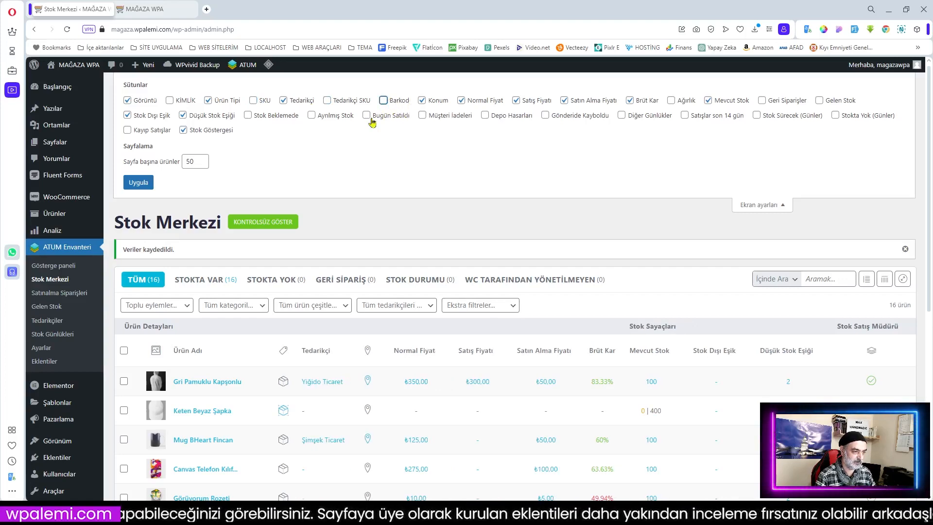
{"action": "scroll", "coordinate": [644, 380], "scroll_direction": "down", "scroll_amount": 1}
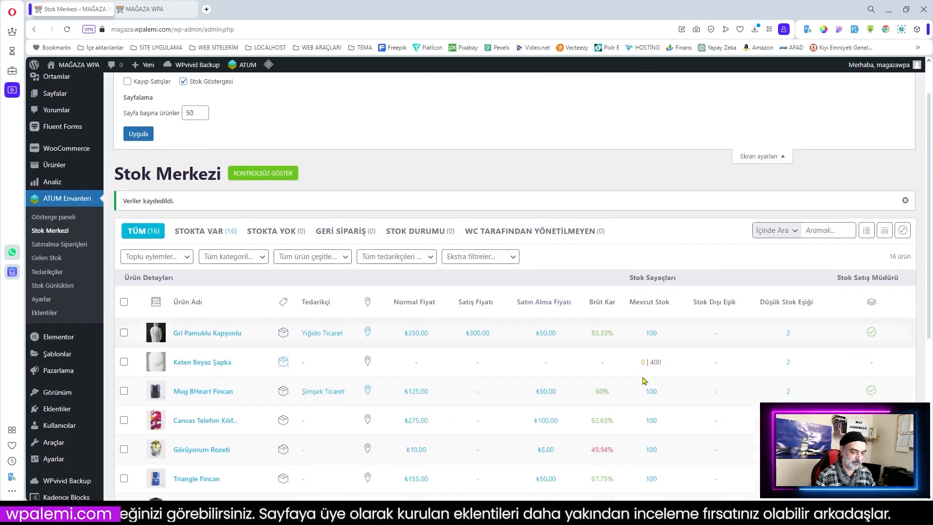
{"action": "scroll", "coordinate": [697, 368], "scroll_direction": "up", "scroll_amount": 1}
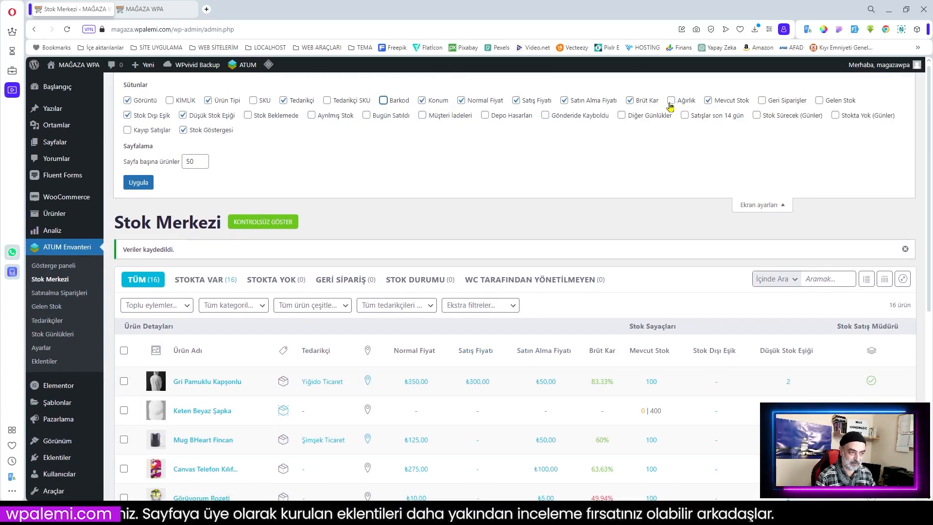
Show the Gelen Stok and Bugün Satıldı columns in the stock list and apply the screen settings.
{"action": "left_click", "coordinate": [819, 101]}
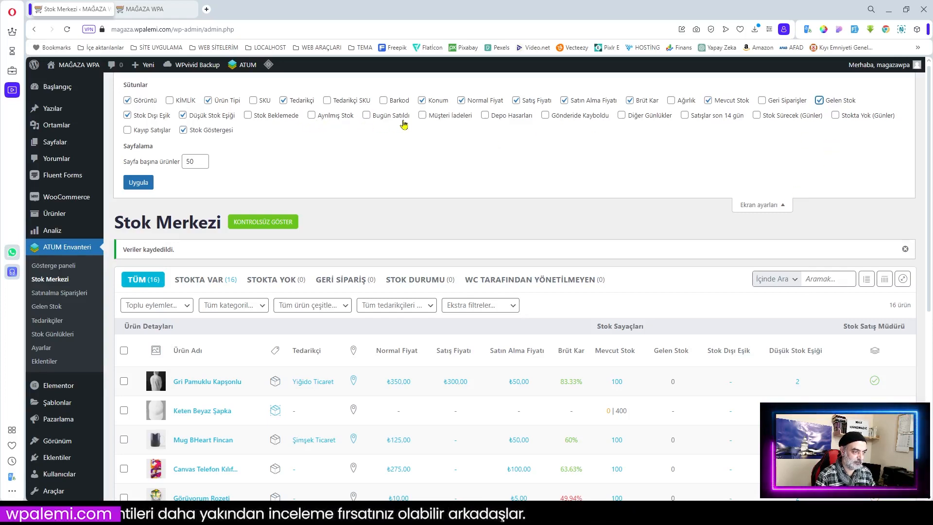
{"action": "left_click", "coordinate": [373, 119]}
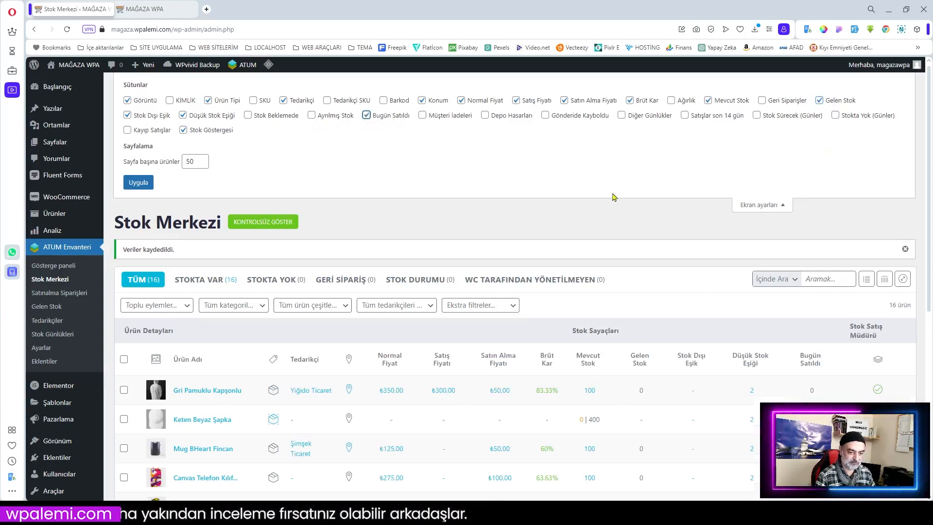
{"action": "left_click", "coordinate": [773, 206]}
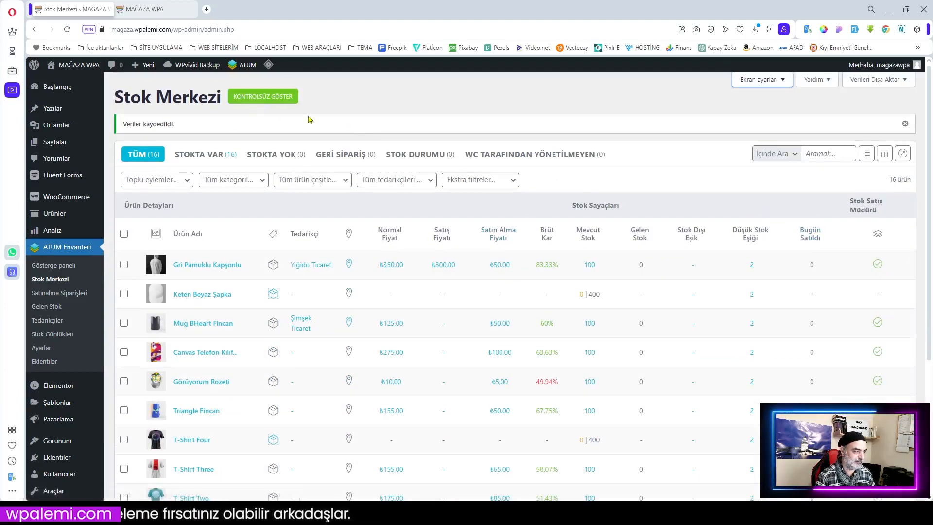
{"action": "left_click", "coordinate": [766, 81]}
{"action": "left_click", "coordinate": [138, 182]}
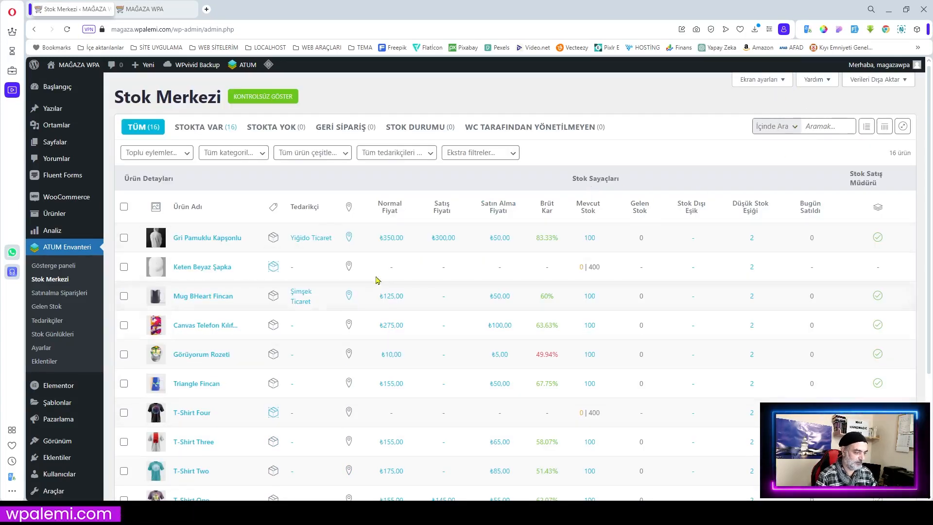
{"action": "scroll", "coordinate": [500, 316], "scroll_direction": "down", "scroll_amount": 3}
{"action": "scroll", "coordinate": [537, 358], "scroll_direction": "up", "scroll_amount": 3}
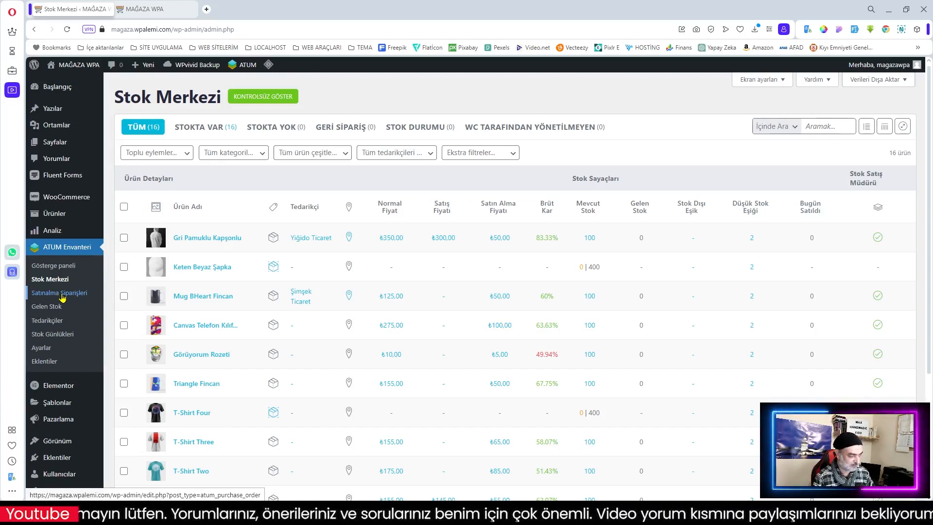
Go to Satınalma Siparişleri and start a new supplier order.
{"action": "left_click", "coordinate": [62, 296]}
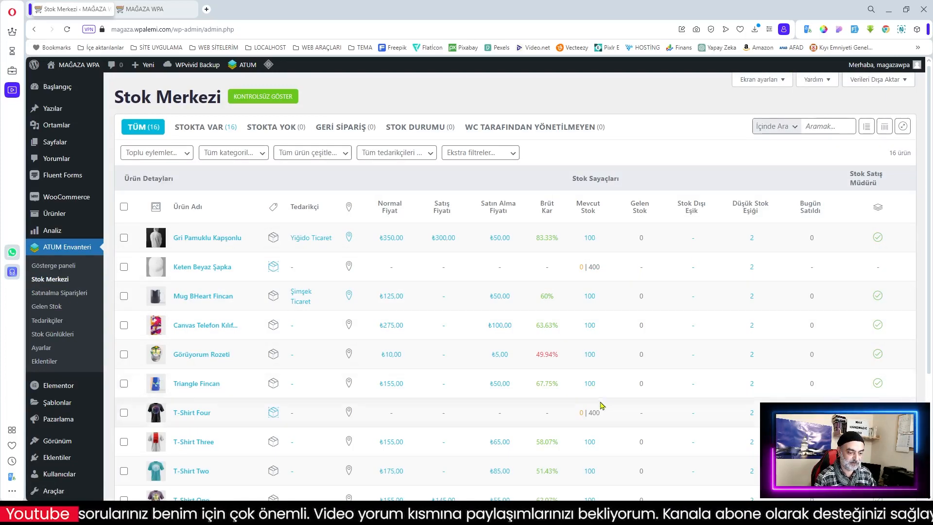
{"action": "scroll", "coordinate": [607, 338], "scroll_direction": "down", "scroll_amount": 5}
{"action": "scroll", "coordinate": [603, 415], "scroll_direction": "up", "scroll_amount": 5}
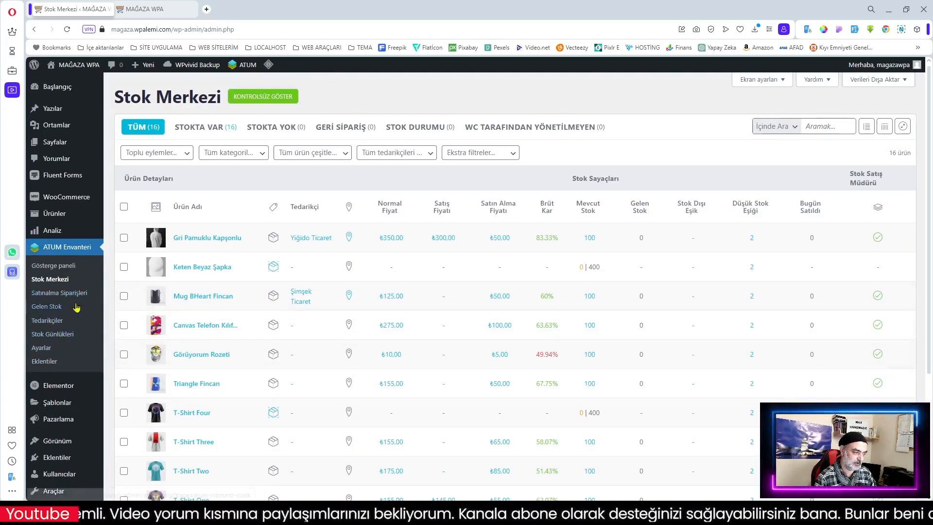
{"action": "left_click", "coordinate": [47, 297]}
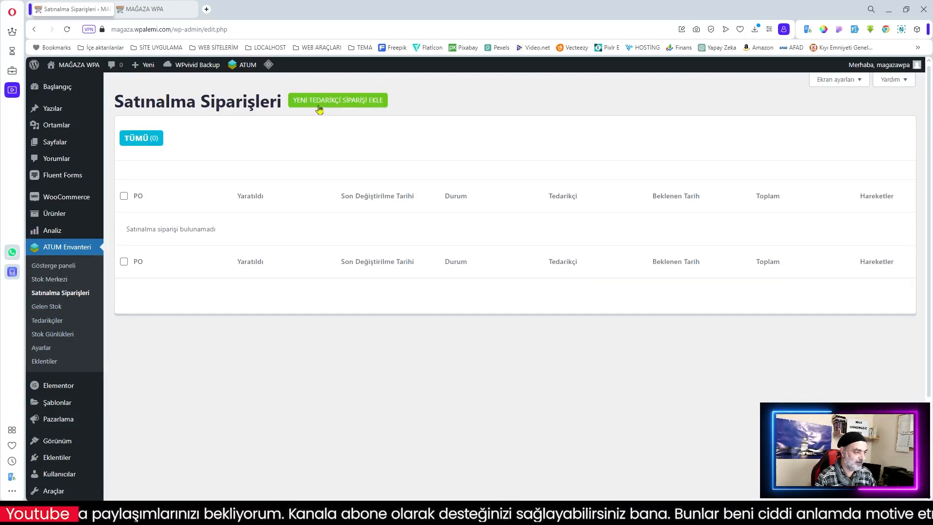
{"action": "left_click", "coordinate": [345, 102]}
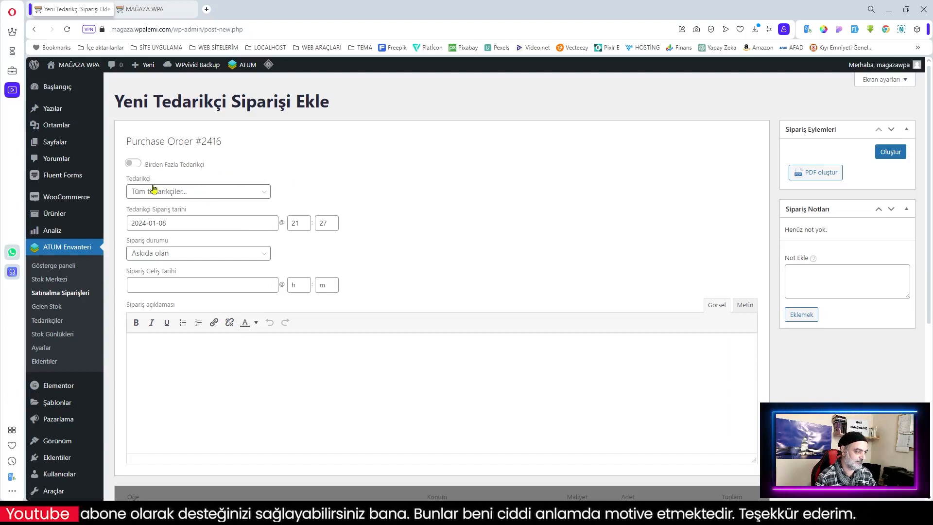
Turn the new order's Birden Fazla Tedarikçi option on and back off while examining the order form.
{"action": "left_click", "coordinate": [133, 163]}
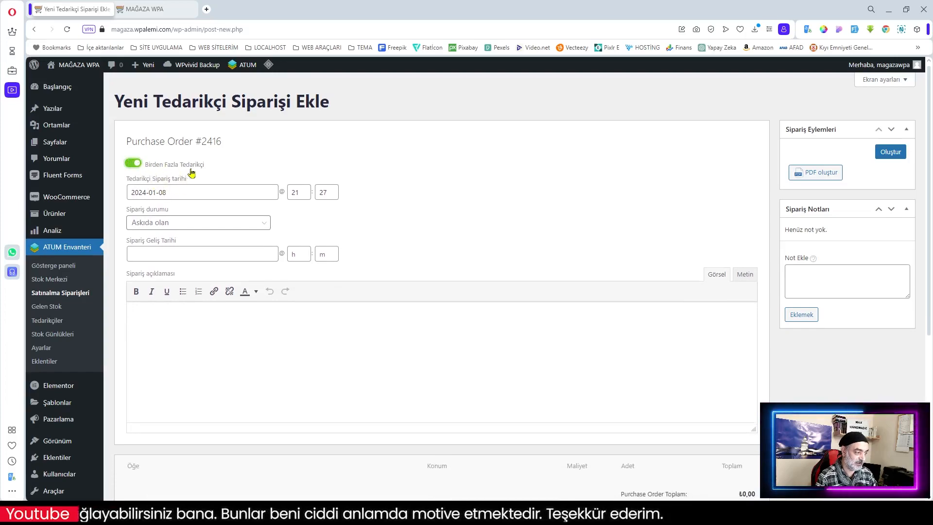
{"action": "scroll", "coordinate": [271, 272], "scroll_direction": "down", "scroll_amount": 5}
{"action": "scroll", "coordinate": [272, 272], "scroll_direction": "up", "scroll_amount": 5}
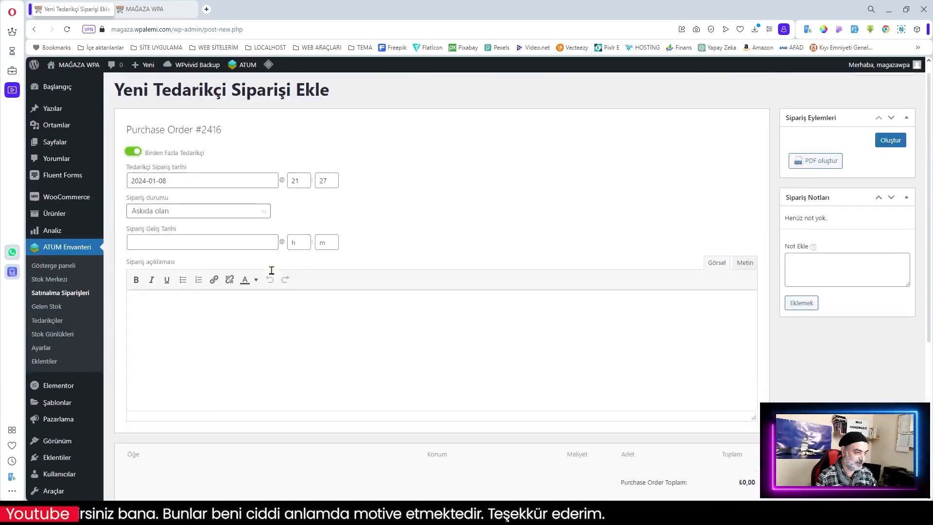
{"action": "scroll", "coordinate": [280, 297], "scroll_direction": "down", "scroll_amount": 4}
{"action": "scroll", "coordinate": [296, 307], "scroll_direction": "up", "scroll_amount": 4}
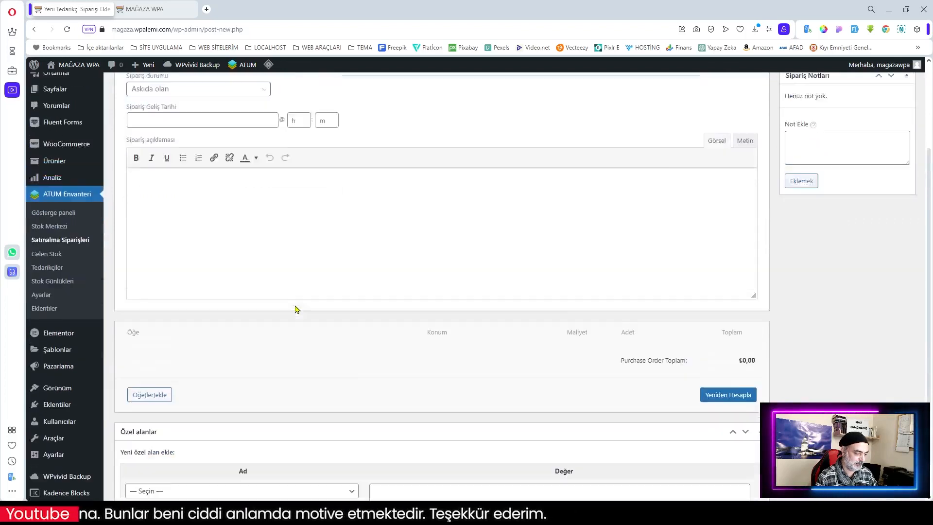
{"action": "left_click", "coordinate": [133, 163]}
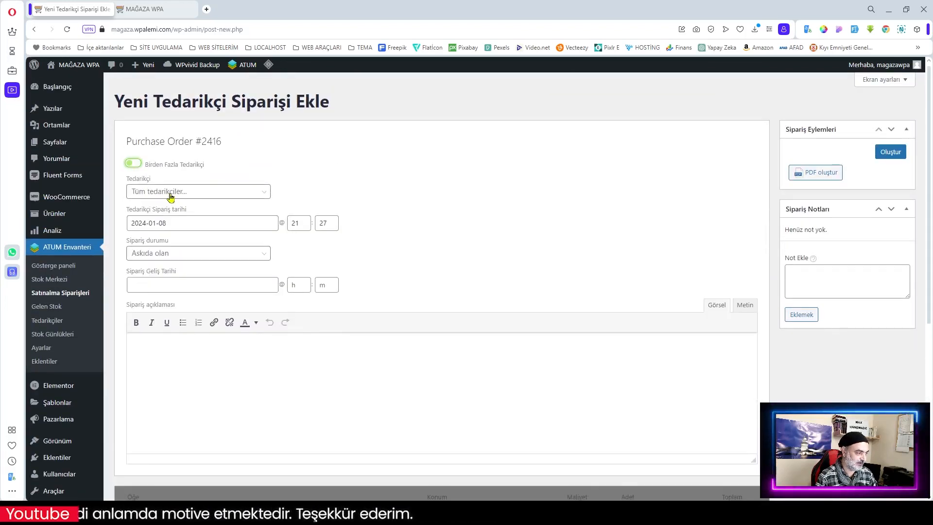
Assign the supplier Şimşek Ticaret to the new purchase order and choose Askıda olan as its order status.
{"action": "left_click", "coordinate": [172, 192]}
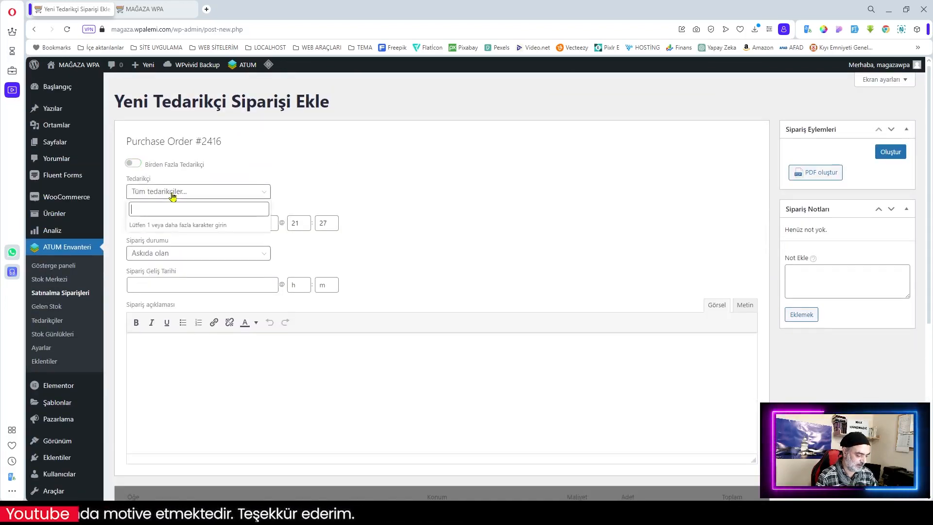
{"action": "type", "text": "şim"}
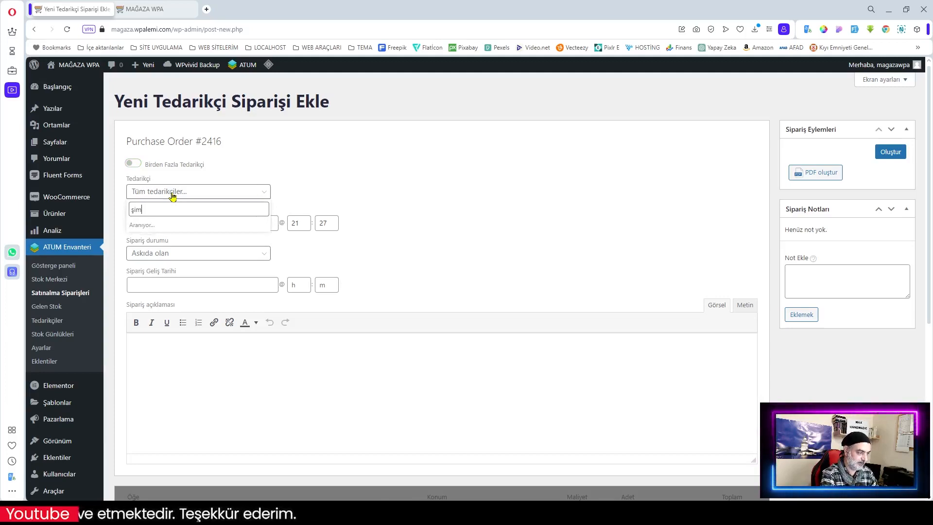
{"action": "left_click", "coordinate": [157, 227]}
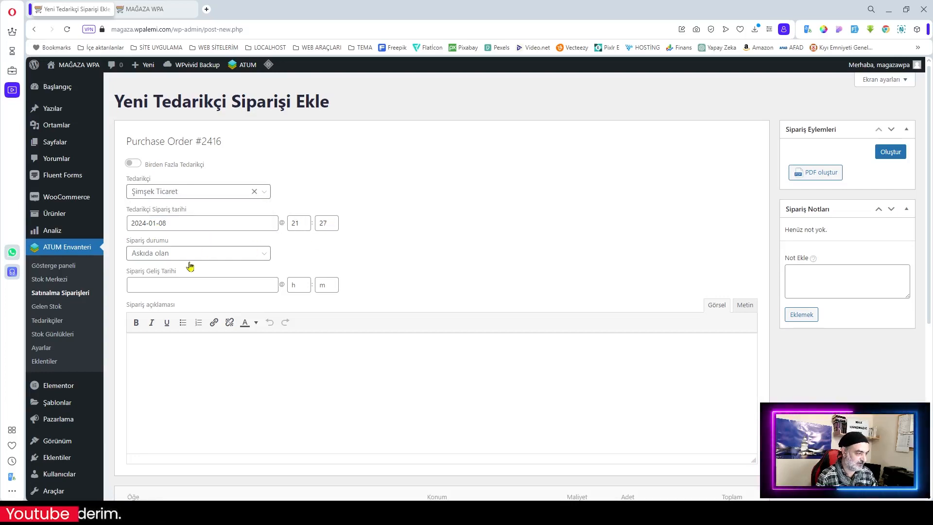
{"action": "left_click", "coordinate": [158, 254]}
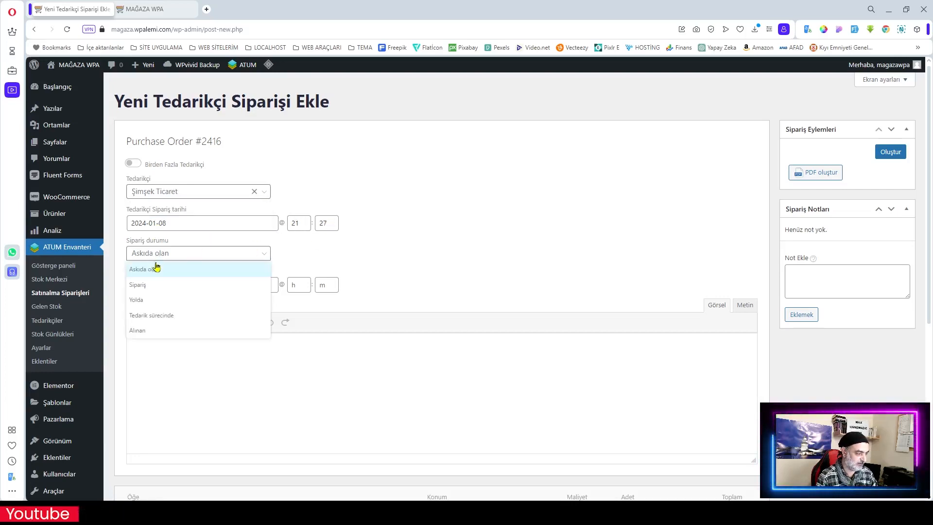
{"action": "left_click", "coordinate": [156, 267]}
Set the order's arrival date to 2024-01-11 at 10:00 and enter the description "100 paket ürün gelecek".
{"action": "left_click", "coordinate": [152, 287]}
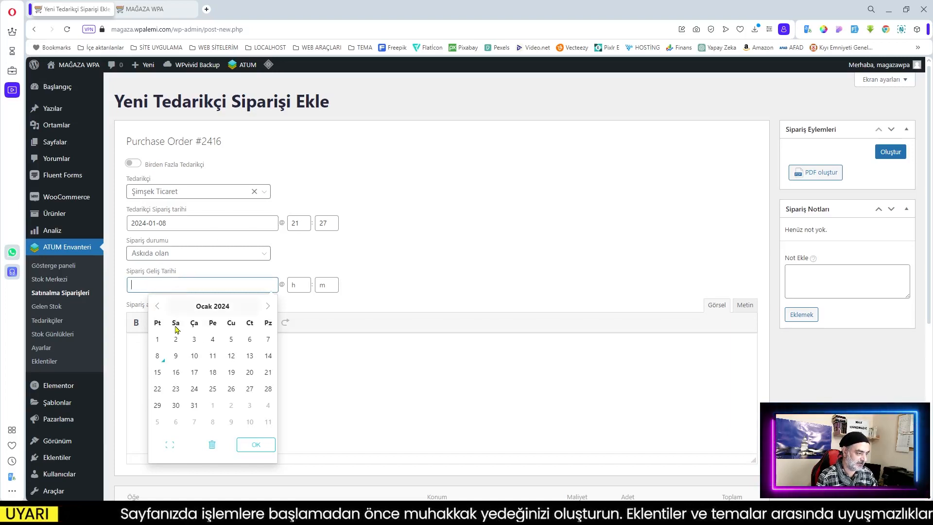
{"action": "left_click", "coordinate": [213, 361]}
{"action": "left_click", "coordinate": [301, 284]}
{"action": "type", "text": "0"}
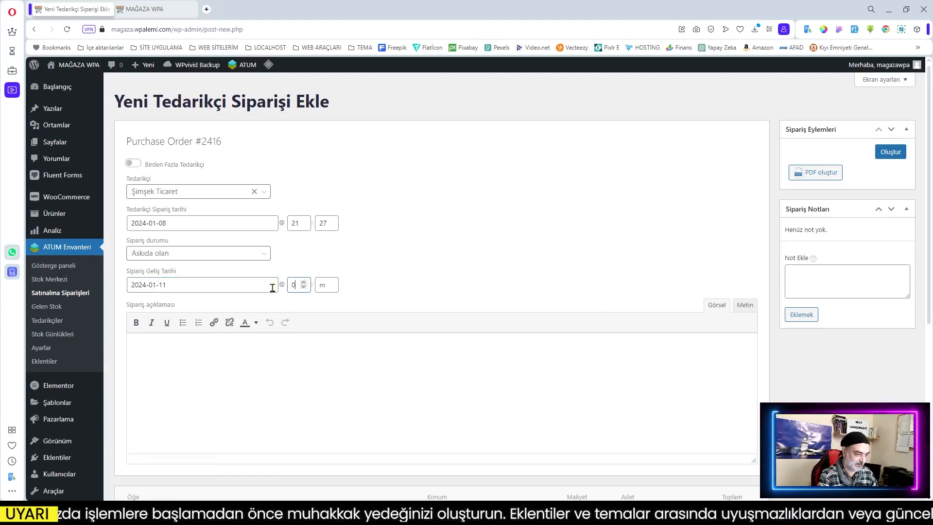
{"action": "left_click", "coordinate": [323, 290]}
{"action": "left_click", "coordinate": [176, 383]}
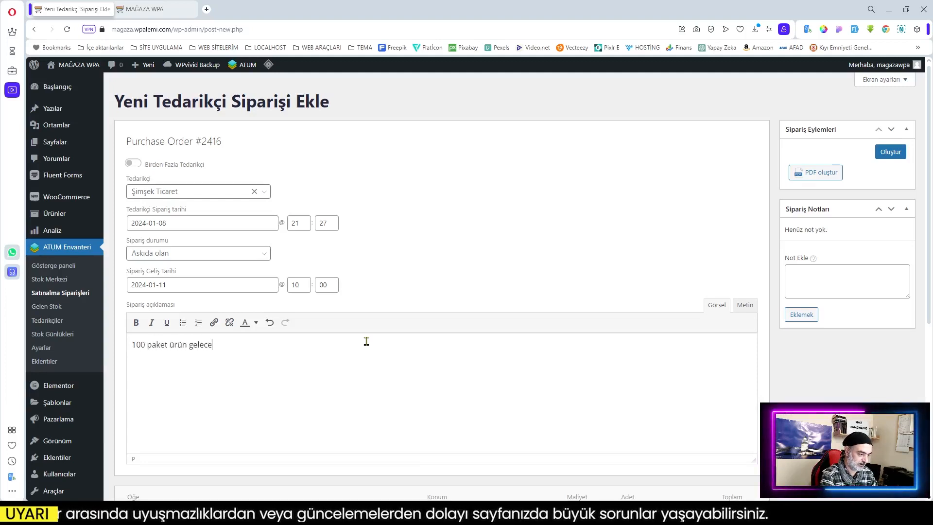
Add the product Gri Pamuklu Kapşonlu to the purchase order's items.
{"action": "scroll", "coordinate": [370, 345], "scroll_direction": "down", "scroll_amount": 5}
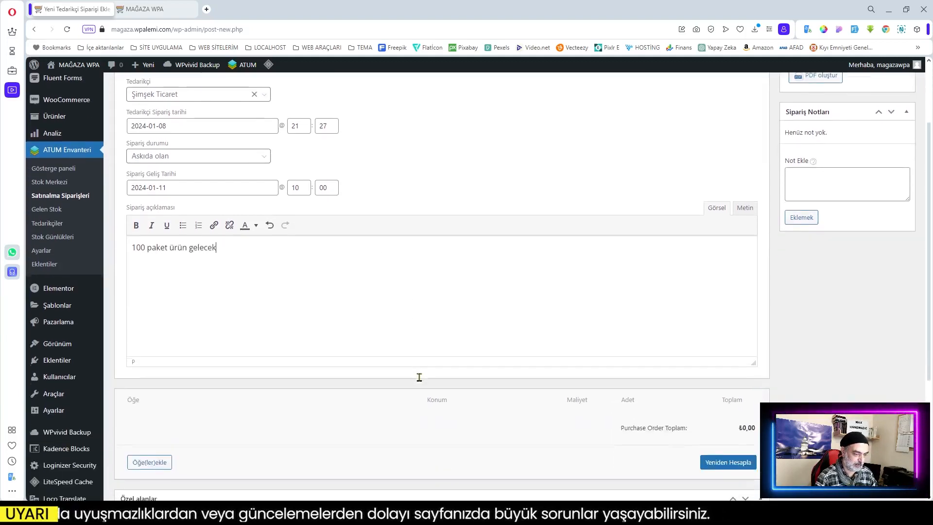
{"action": "left_click", "coordinate": [166, 316]}
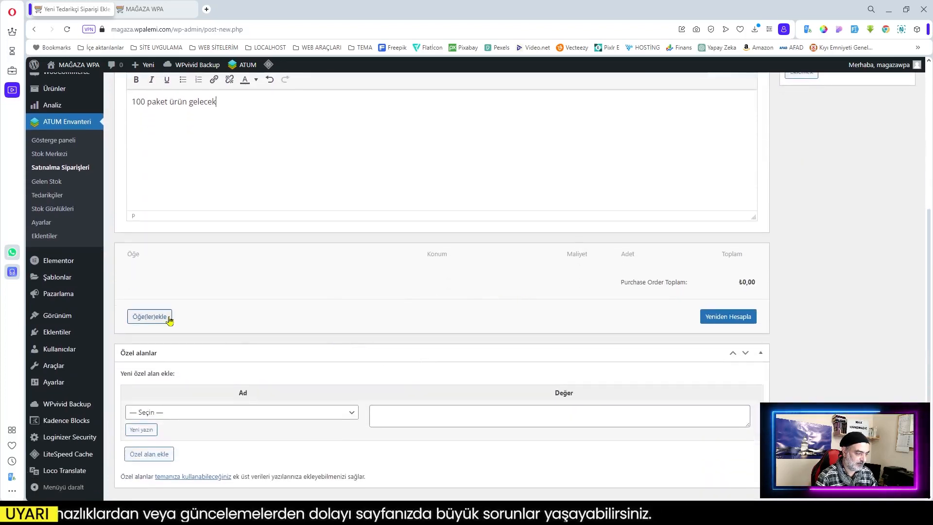
{"action": "scroll", "coordinate": [233, 353], "scroll_direction": "up", "scroll_amount": 2}
{"action": "left_click", "coordinate": [506, 415]}
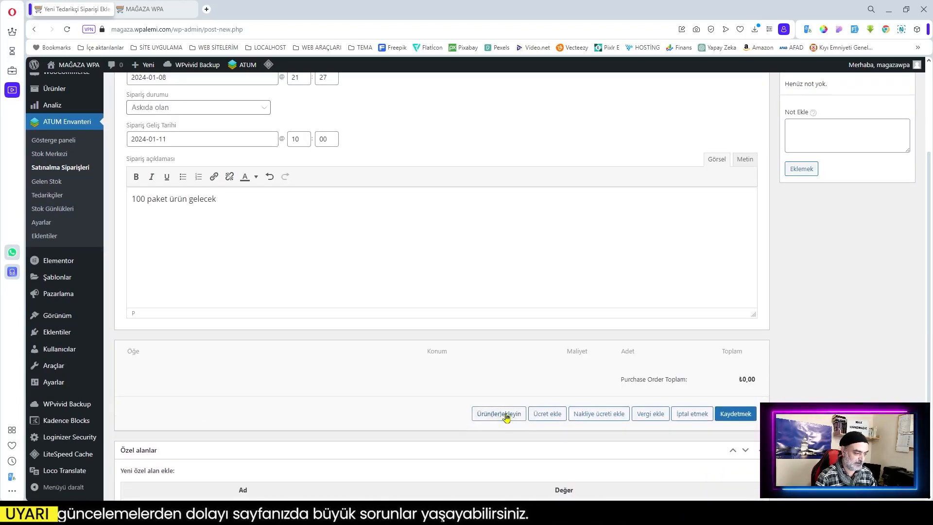
{"action": "left_click", "coordinate": [414, 281]}
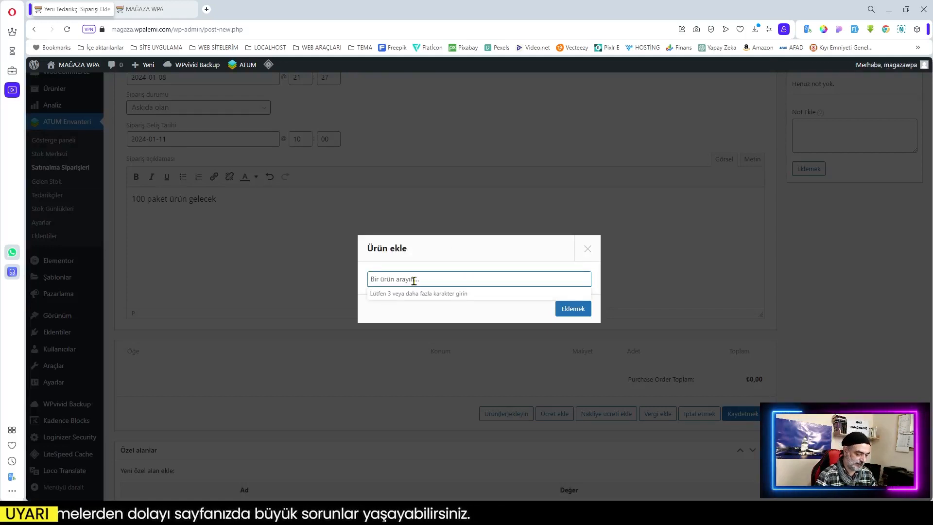
{"action": "type", "text": "gri"}
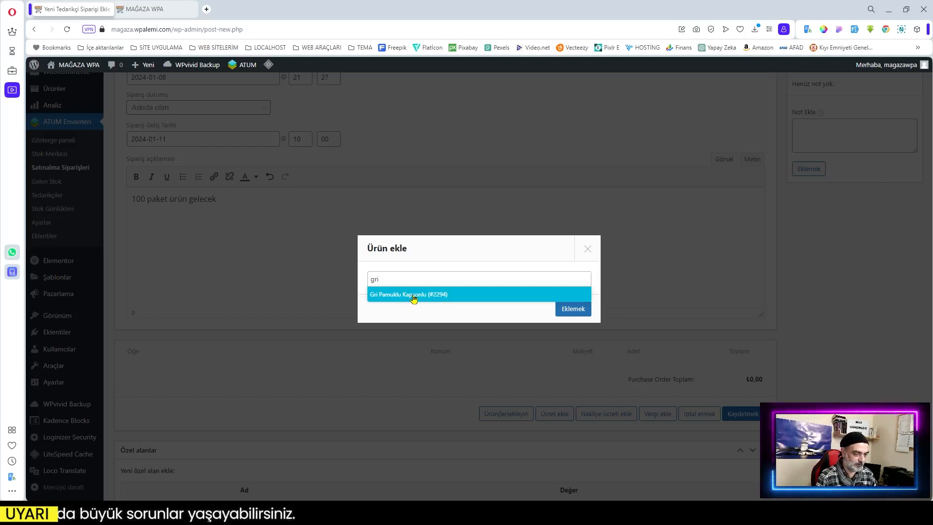
{"action": "left_click", "coordinate": [413, 295]}
{"action": "left_click", "coordinate": [575, 315]}
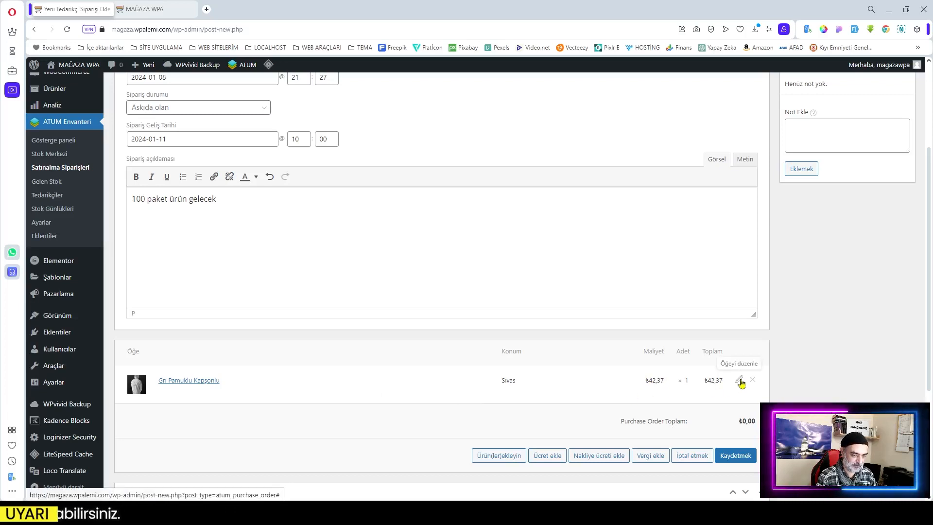
Set the quantity of the Gri Pamuklu Kapşonlu item to 100 and save the order items.
{"action": "left_click", "coordinate": [739, 380]}
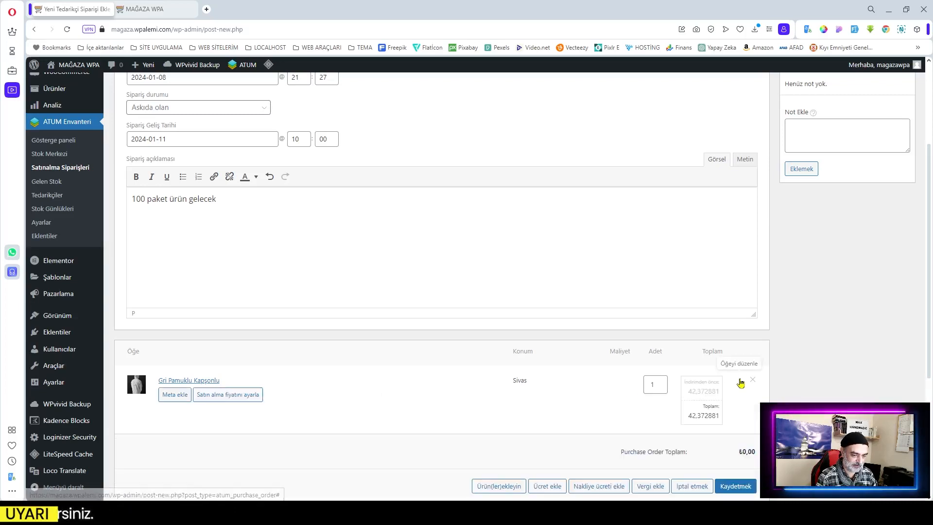
{"action": "left_click", "coordinate": [659, 385]}
{"action": "type", "text": "00"}
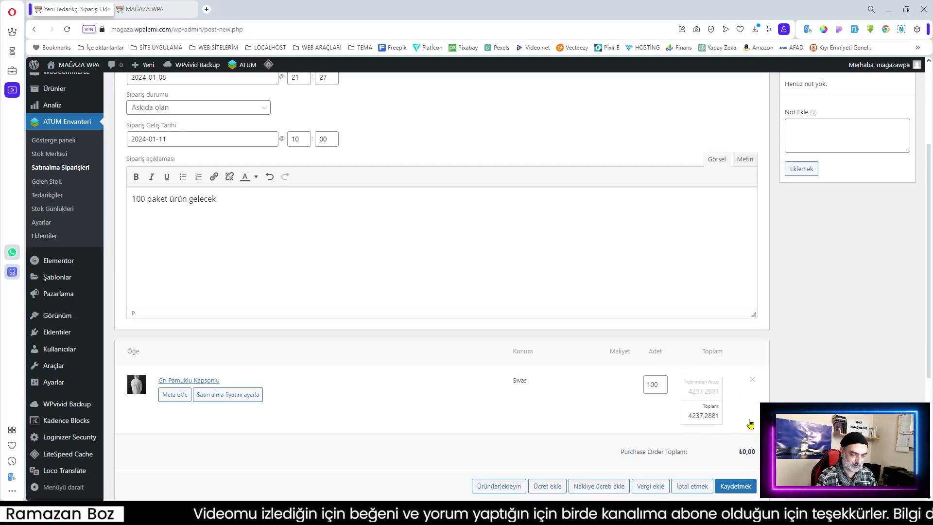
{"action": "left_click", "coordinate": [750, 424]}
{"action": "scroll", "coordinate": [732, 419], "scroll_direction": "down", "scroll_amount": 2}
{"action": "left_click", "coordinate": [732, 390]}
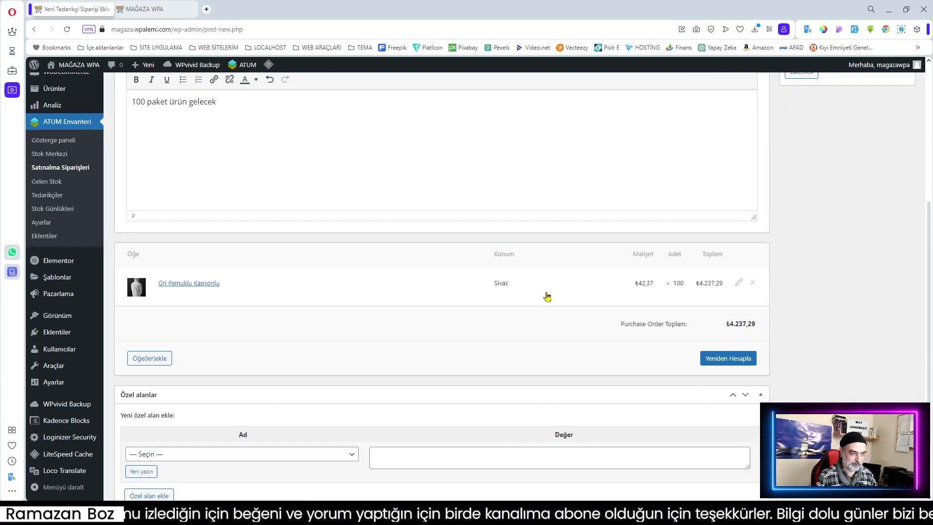
Add the Standart KDV tax of 18% to the order items and recalculate the order totals.
{"action": "left_click", "coordinate": [745, 283]}
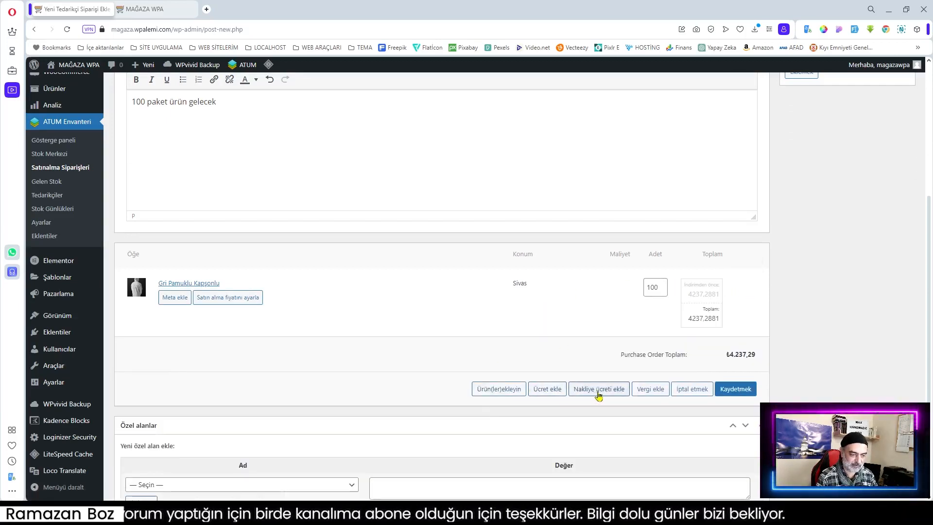
{"action": "left_click", "coordinate": [651, 389]}
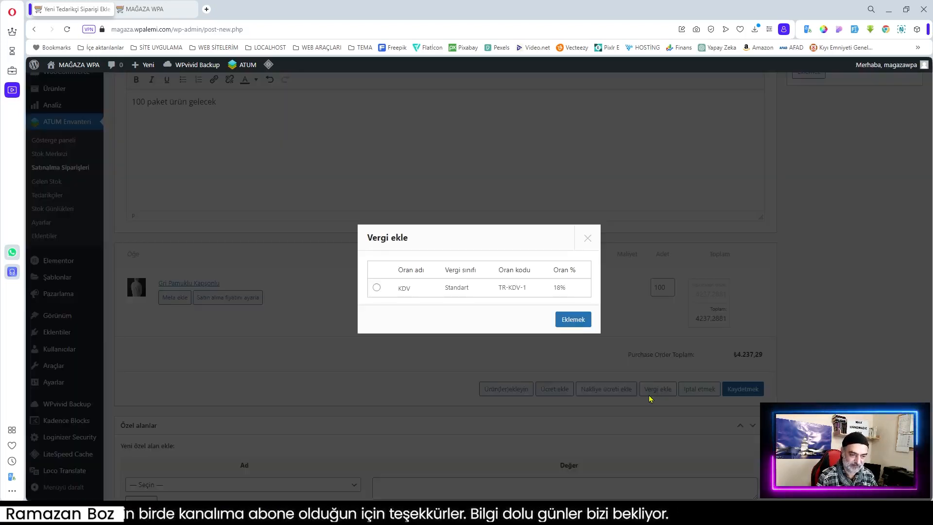
{"action": "left_click", "coordinate": [377, 288]}
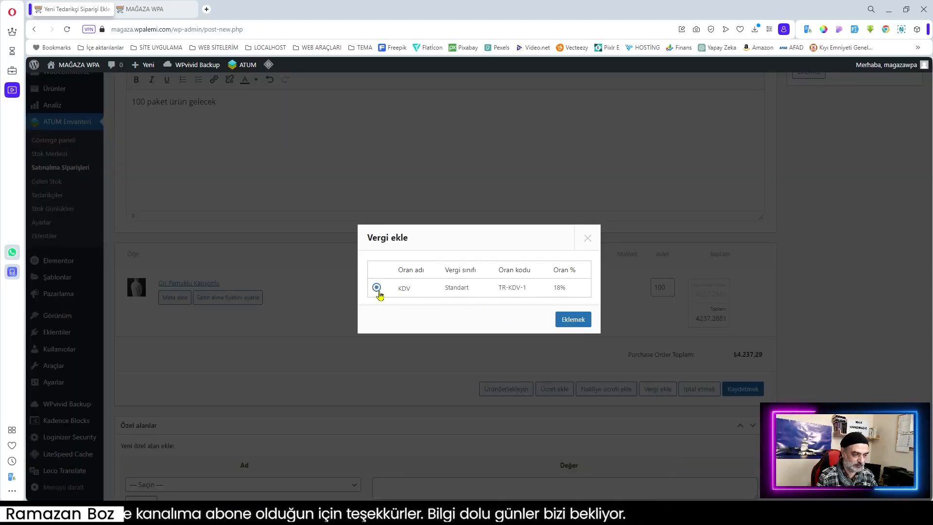
{"action": "left_click", "coordinate": [569, 322]}
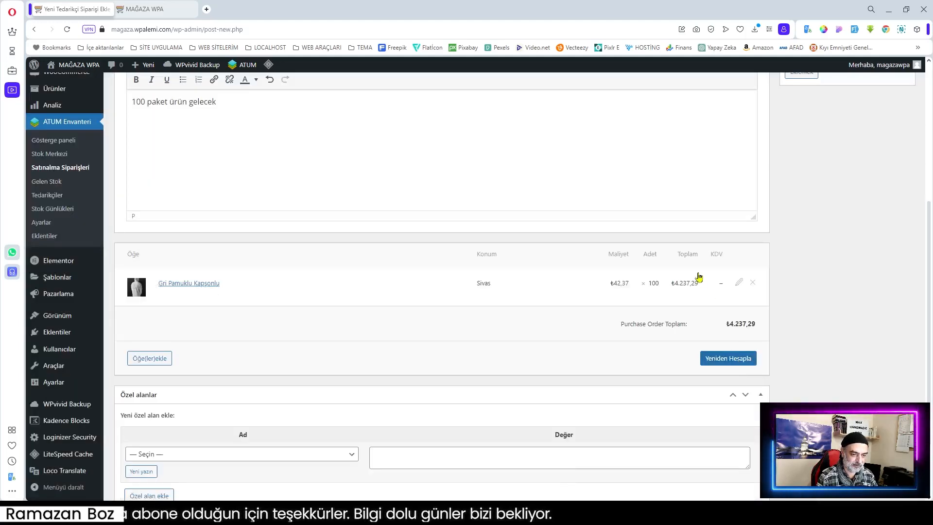
{"action": "left_click", "coordinate": [735, 359]}
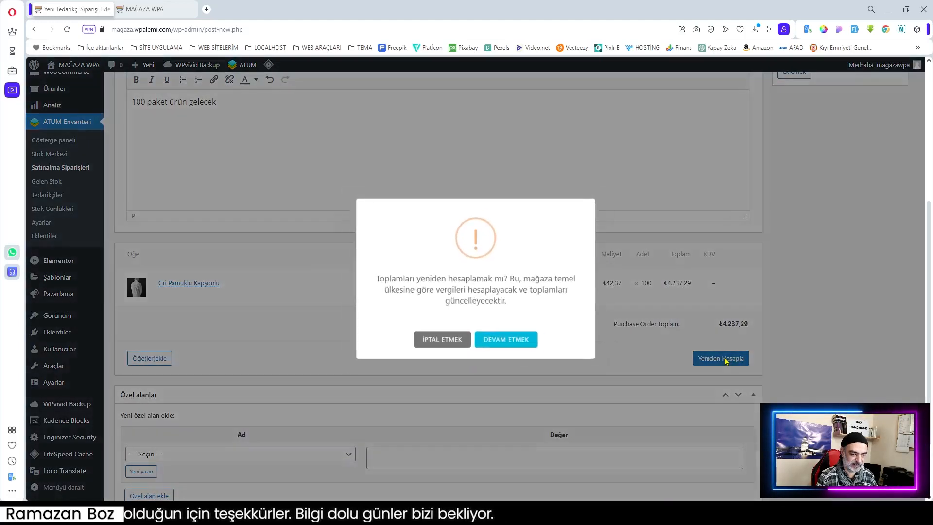
{"action": "left_click", "coordinate": [527, 343]}
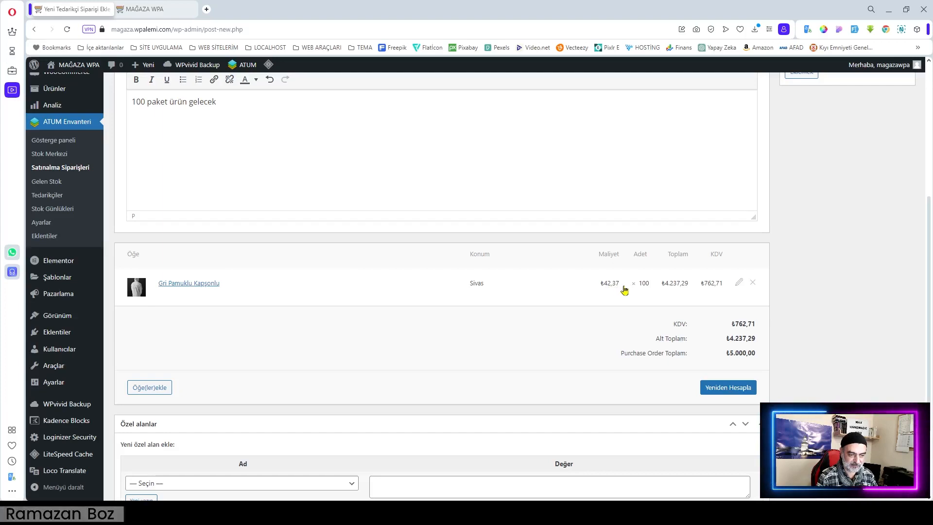
Open Stok Merkezi in a separate tab to check the product's purchase price, and return to the order.
{"action": "scroll", "coordinate": [607, 294], "scroll_direction": "up", "scroll_amount": 1}
{"action": "scroll", "coordinate": [601, 300], "scroll_direction": "up", "scroll_amount": 1}
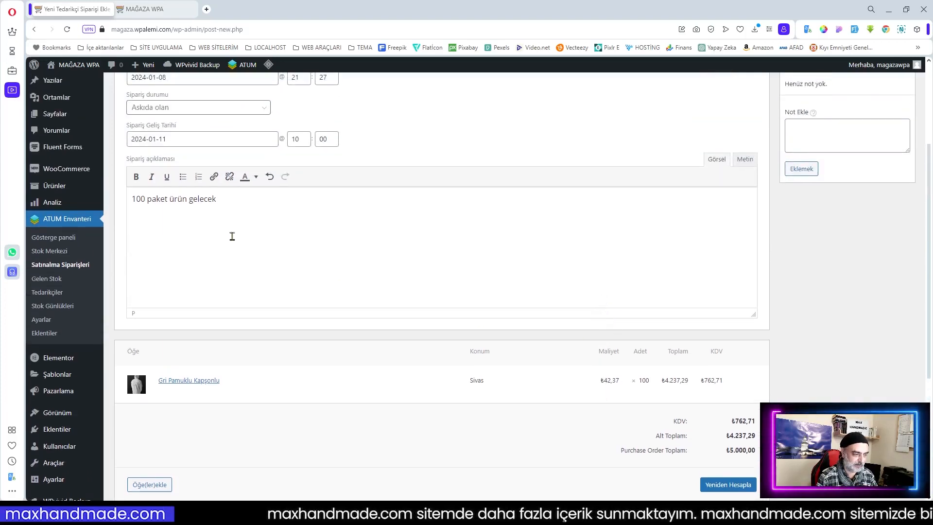
{"action": "middle_click", "coordinate": [49, 251]}
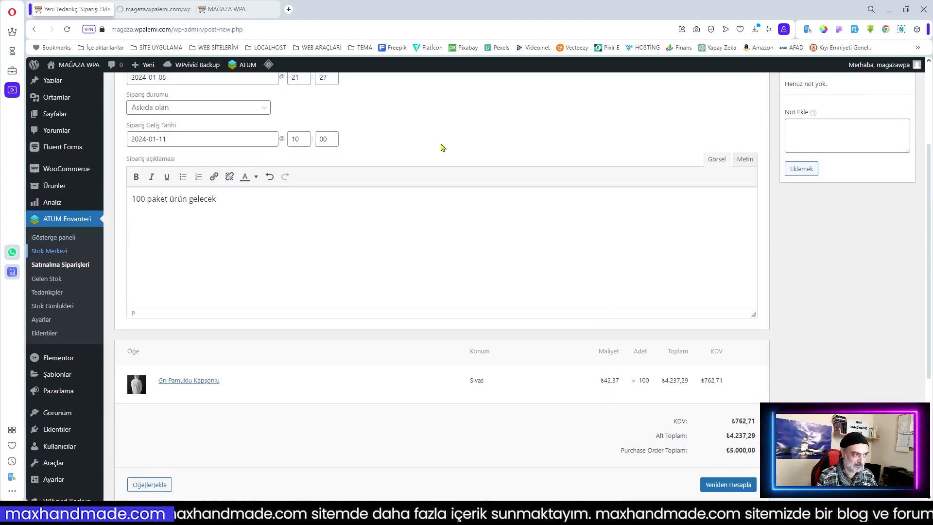
{"action": "key", "text": "ctrl+Tab"}
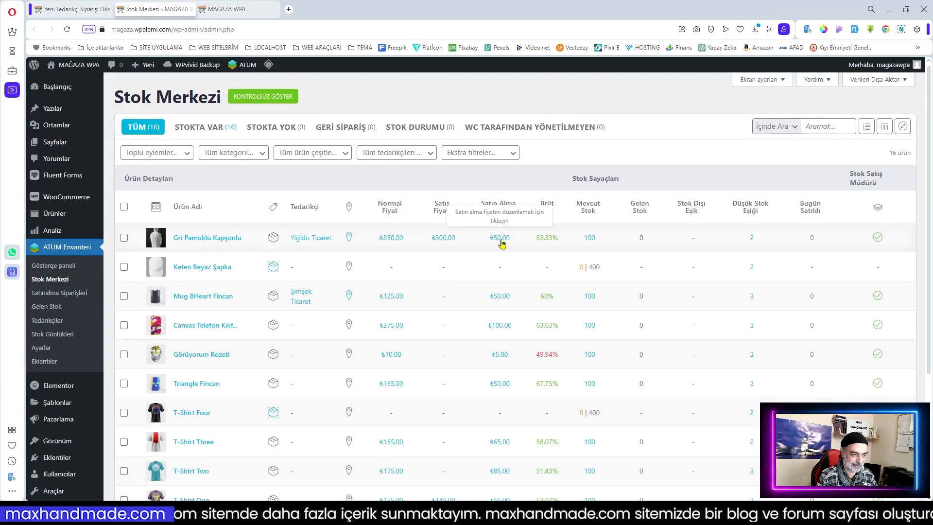
{"action": "key", "text": "ctrl+Tab"}
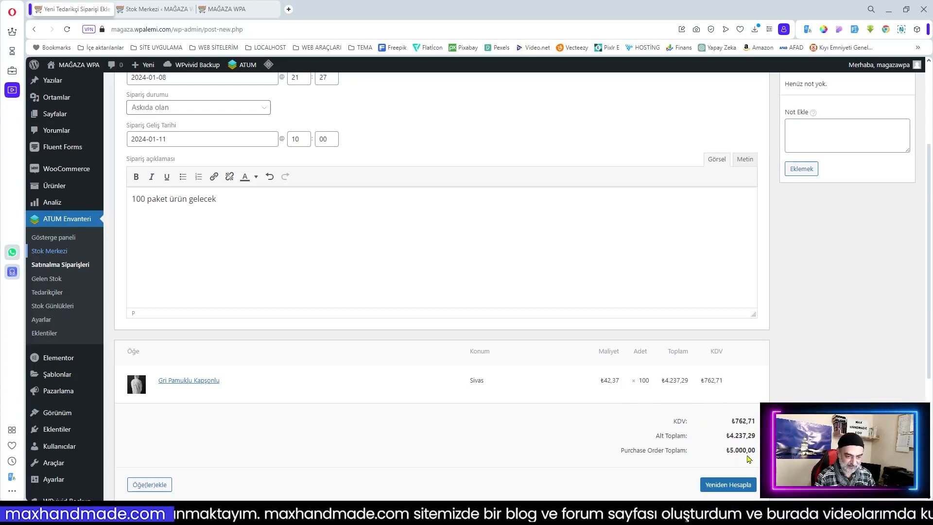
Review the completed order form and create the purchase order.
{"action": "scroll", "coordinate": [662, 395], "scroll_direction": "down", "scroll_amount": 1}
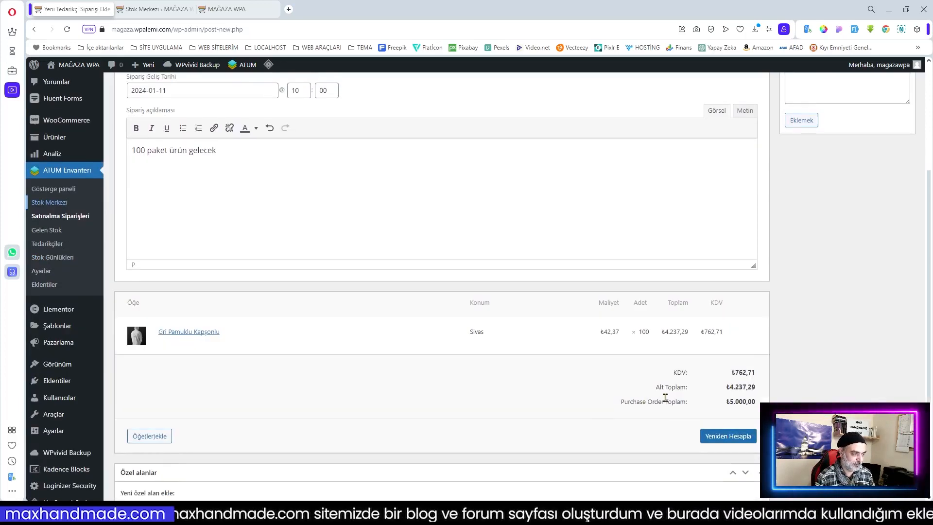
{"action": "scroll", "coordinate": [508, 375], "scroll_direction": "up", "scroll_amount": 3}
{"action": "scroll", "coordinate": [584, 375], "scroll_direction": "down", "scroll_amount": 5}
{"action": "scroll", "coordinate": [744, 383], "scroll_direction": "up", "scroll_amount": 7}
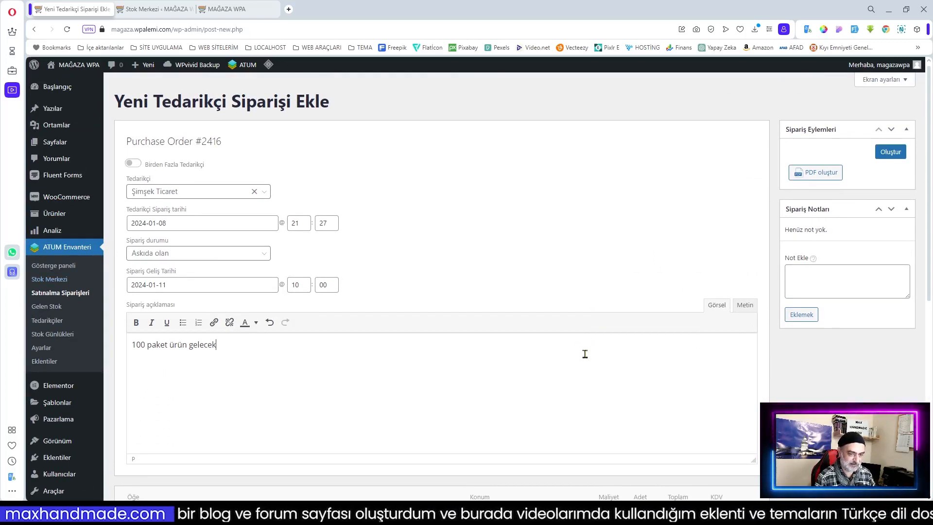
{"action": "left_click", "coordinate": [889, 157]}
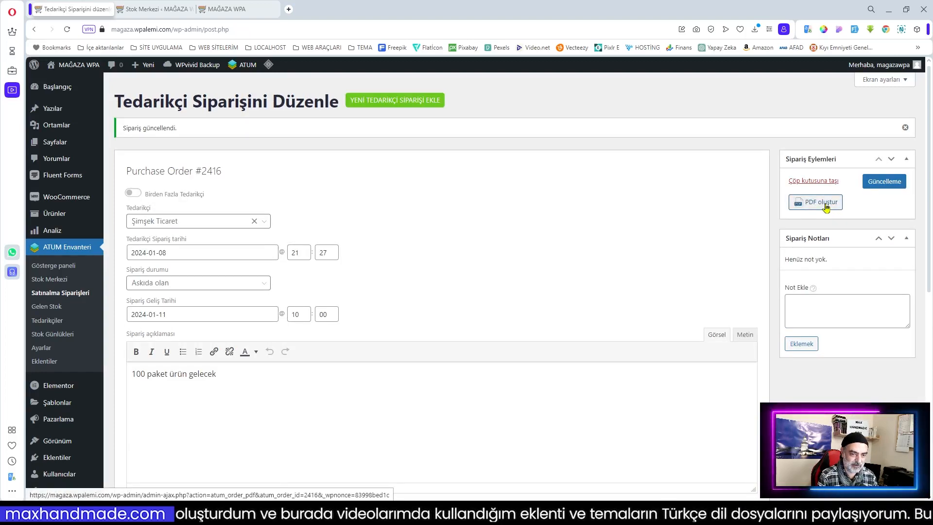
Generate the purchase order's PDF, look through the document and close it.
{"action": "left_click", "coordinate": [826, 204]}
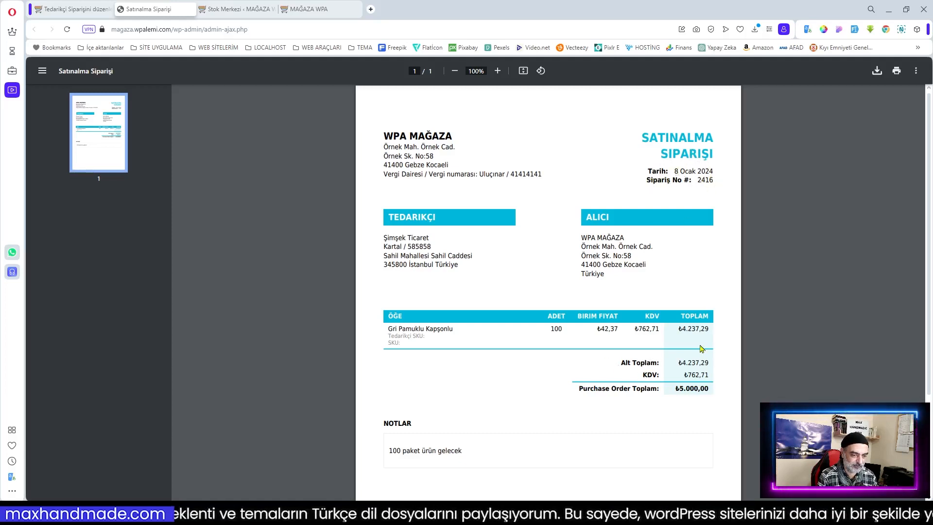
{"action": "scroll", "coordinate": [675, 398], "scroll_direction": "down", "scroll_amount": 3}
{"action": "scroll", "coordinate": [651, 387], "scroll_direction": "up", "scroll_amount": 3}
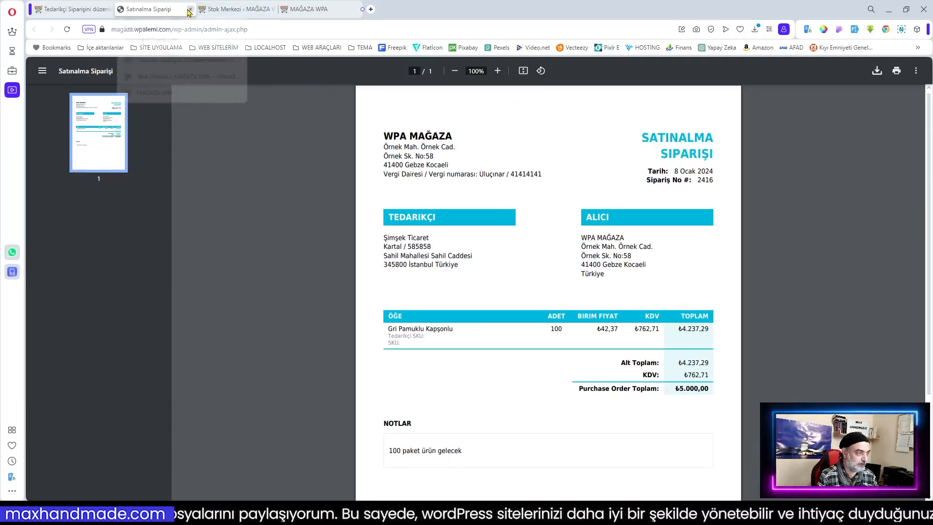
{"action": "left_click", "coordinate": [190, 11]}
Check the created order in the Satınalma Siparişleri and Gelen Stok lists, and examine the incoming stock column in Stok Merkezi.
{"action": "left_click", "coordinate": [804, 312]}
{"action": "scroll", "coordinate": [680, 302], "scroll_direction": "down", "scroll_amount": 2}
{"action": "scroll", "coordinate": [604, 291], "scroll_direction": "up", "scroll_amount": 2}
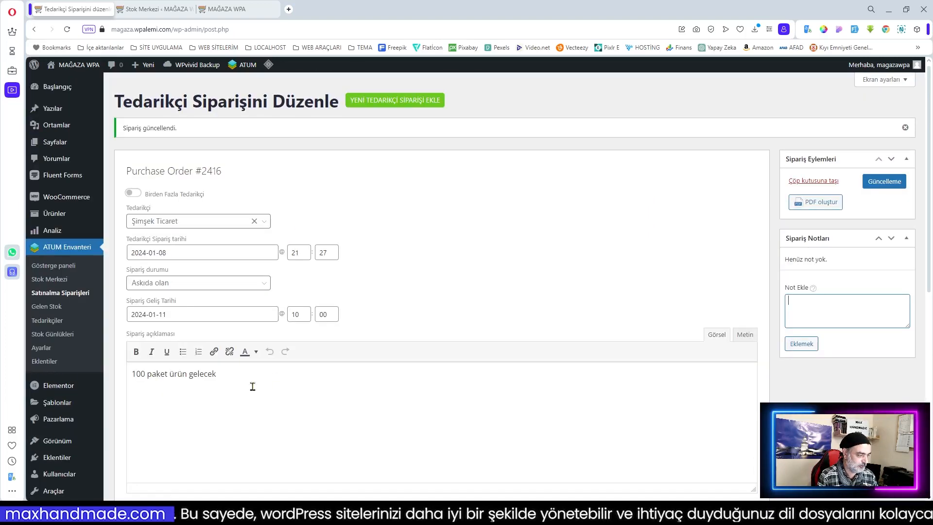
{"action": "left_click", "coordinate": [52, 293]}
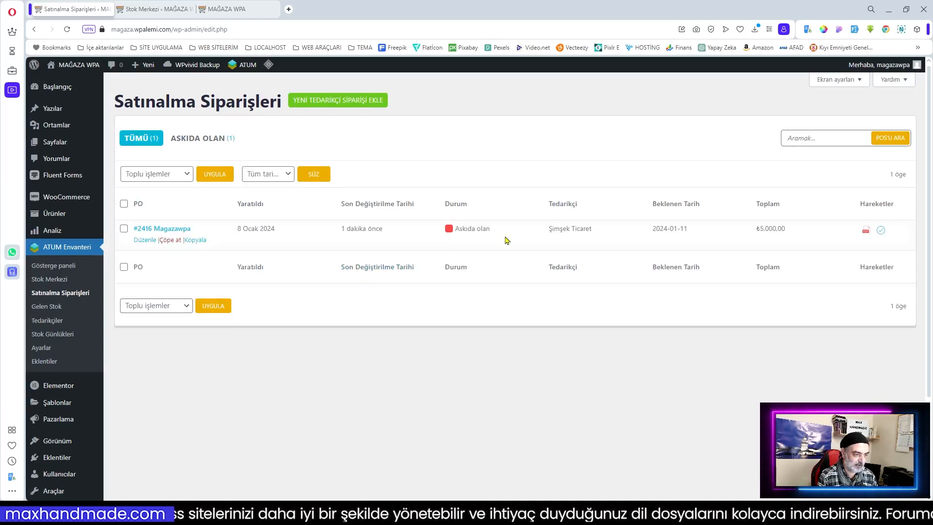
{"action": "left_click", "coordinate": [45, 311]}
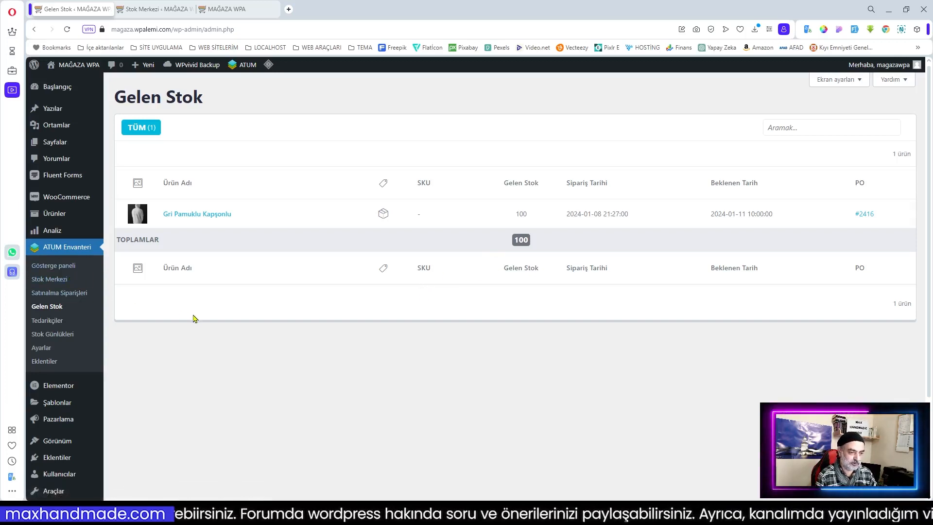
{"action": "left_click", "coordinate": [52, 281]}
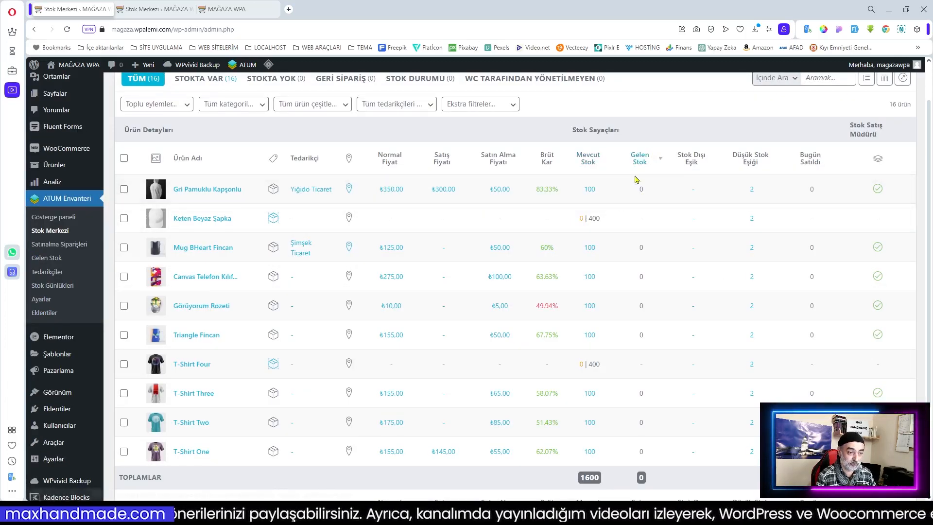
Open the Araçlar section of the ATUM settings and update the calculated properties of all products.
{"action": "scroll", "coordinate": [342, 221], "scroll_direction": "up", "scroll_amount": 2}
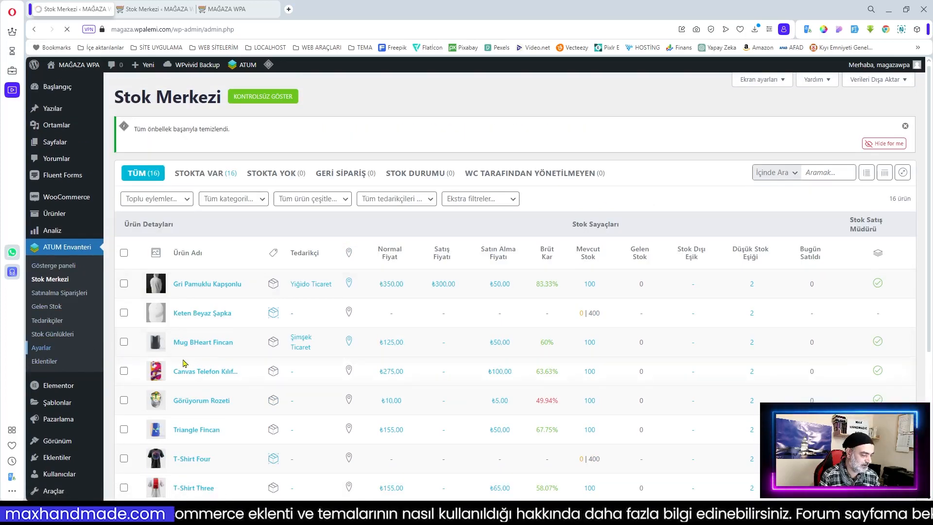
{"action": "left_click", "coordinate": [156, 310]}
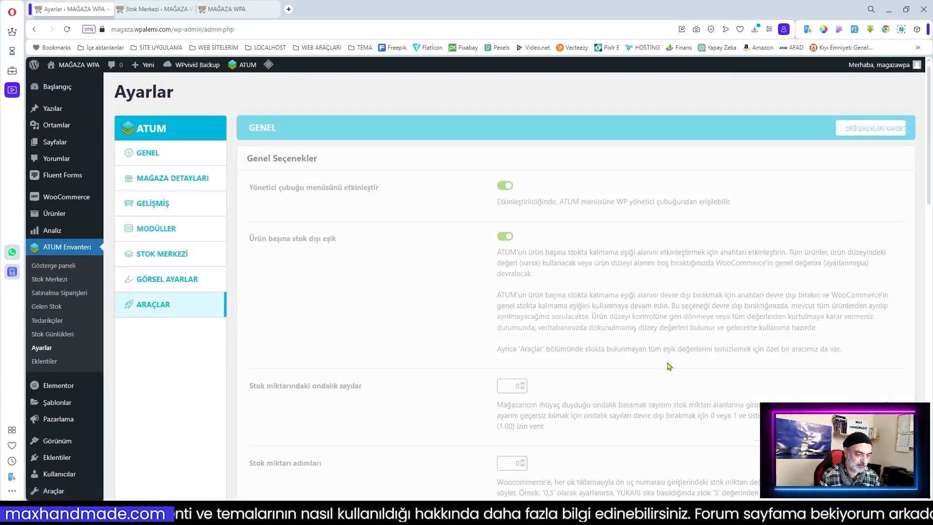
{"action": "scroll", "coordinate": [564, 258], "scroll_direction": "down", "scroll_amount": 3}
{"action": "left_click", "coordinate": [562, 258]}
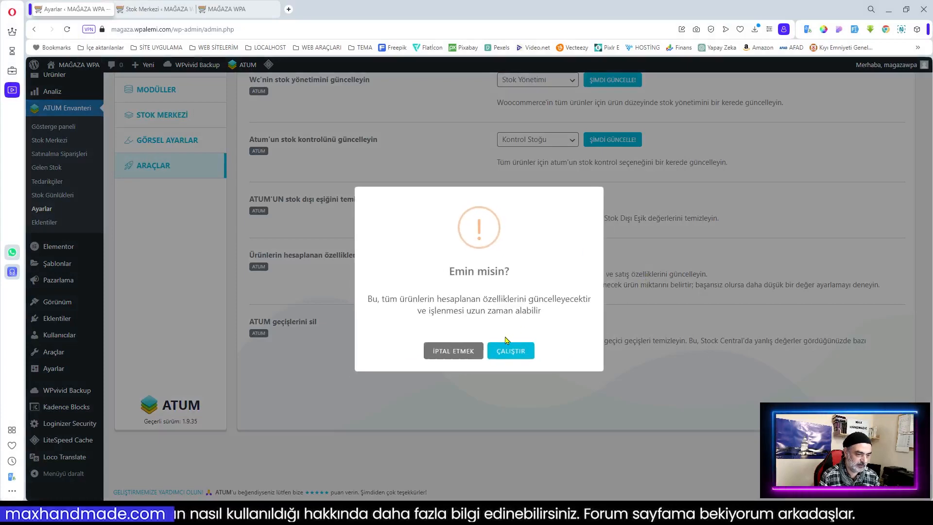
{"action": "left_click", "coordinate": [510, 349]}
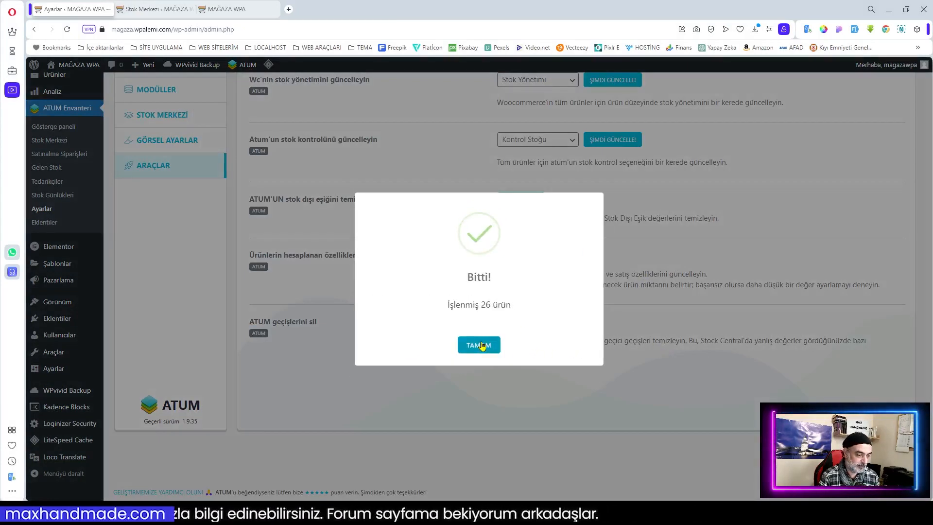
{"action": "left_click", "coordinate": [482, 346]}
Clear the stored ATUM transients and the saved ATUM out-of-stock threshold values of all products.
{"action": "left_click", "coordinate": [520, 323]}
{"action": "left_click", "coordinate": [520, 347]}
{"action": "left_click", "coordinate": [481, 345]}
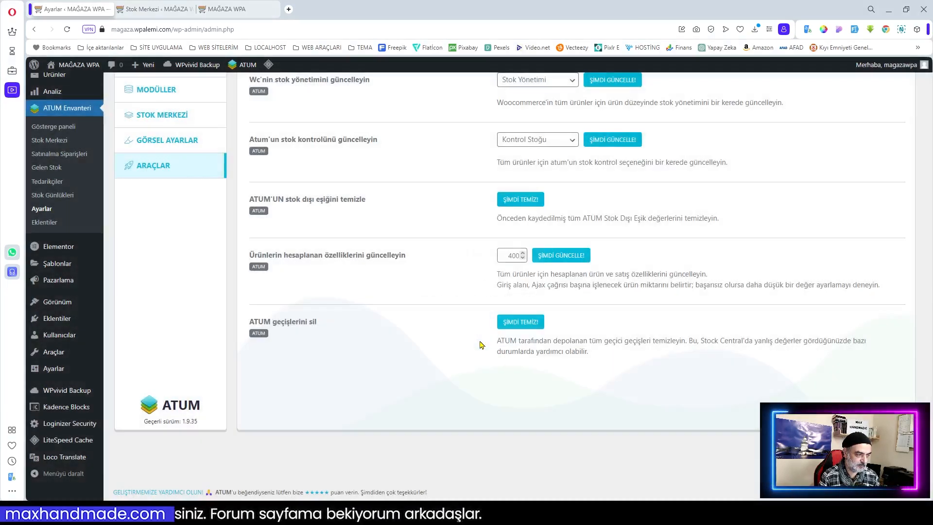
{"action": "left_click", "coordinate": [522, 201]}
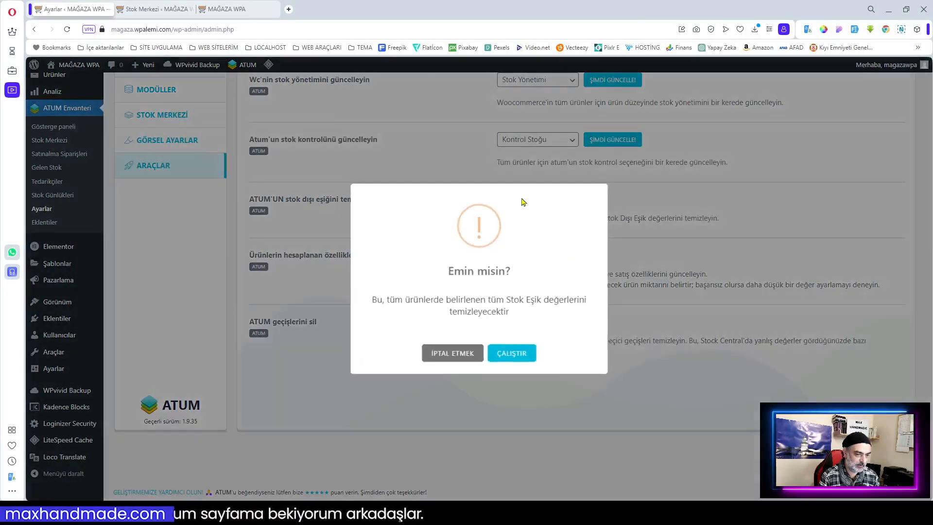
{"action": "left_click", "coordinate": [520, 351]}
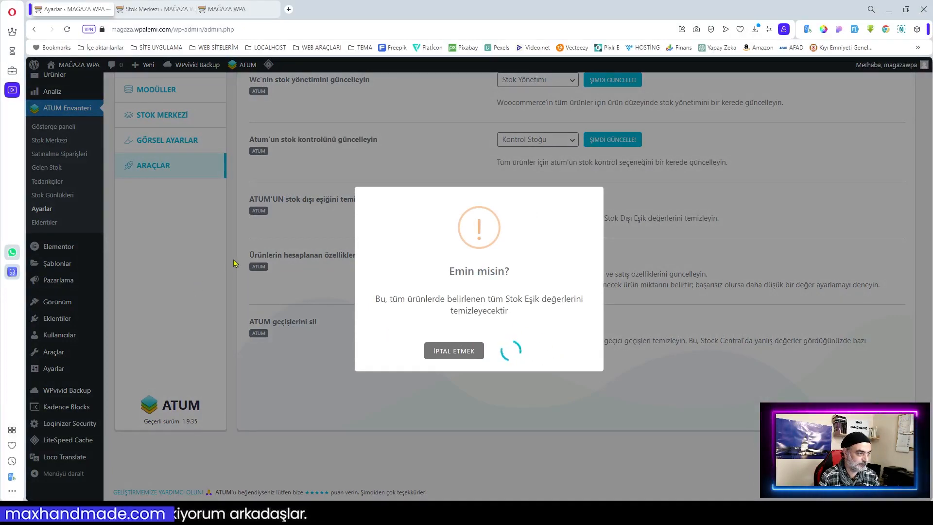
{"action": "left_click", "coordinate": [480, 345]}
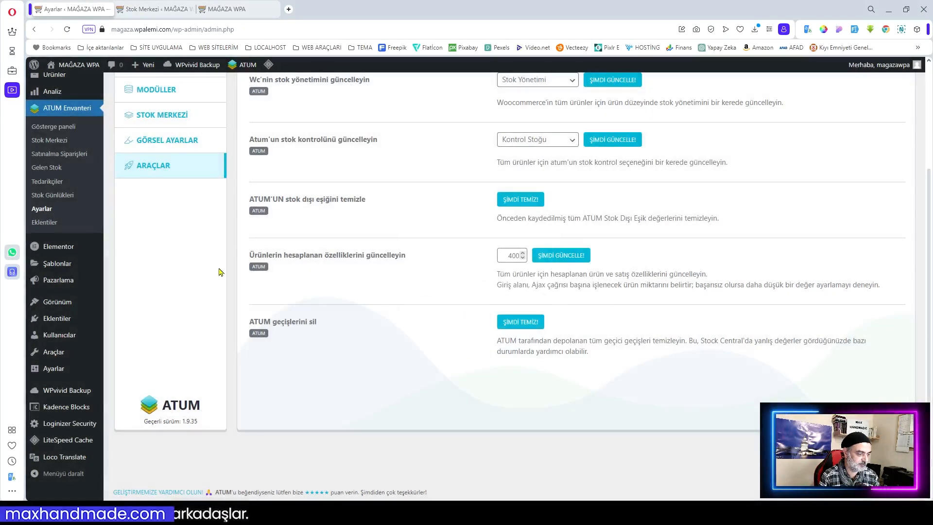
Return to the separate Stok Merkezi tab and purge all of the site's caches.
{"action": "scroll", "coordinate": [218, 272], "scroll_direction": "up", "scroll_amount": 3}
{"action": "left_click", "coordinate": [151, 9]}
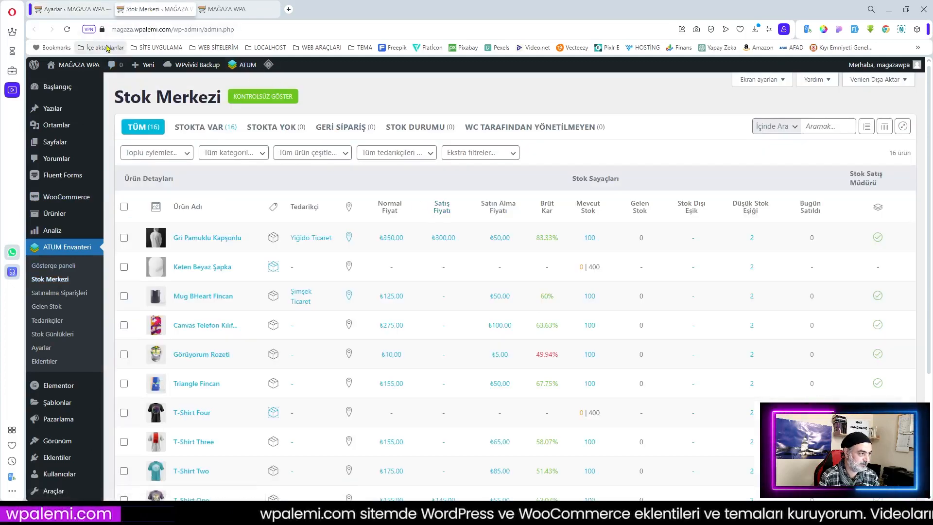
{"action": "mouse_move", "coordinate": [268, 64]}
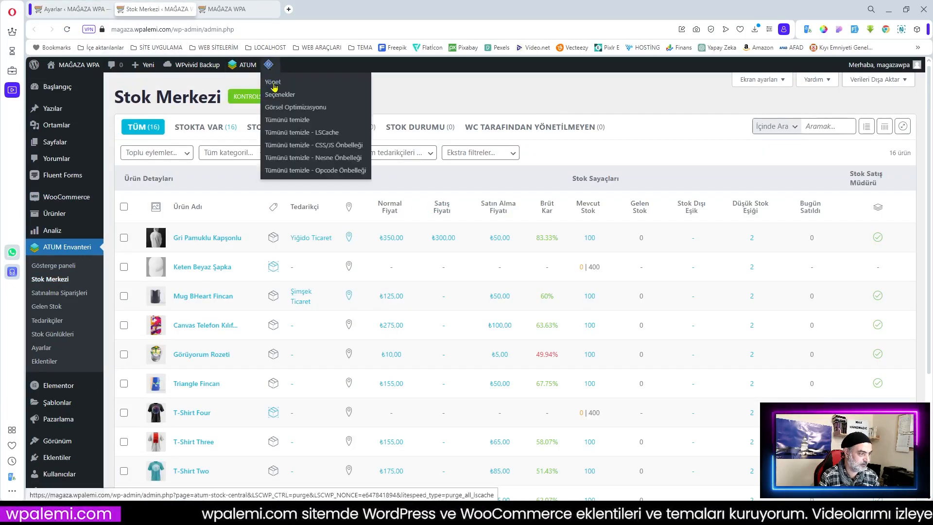
{"action": "left_click", "coordinate": [291, 120]}
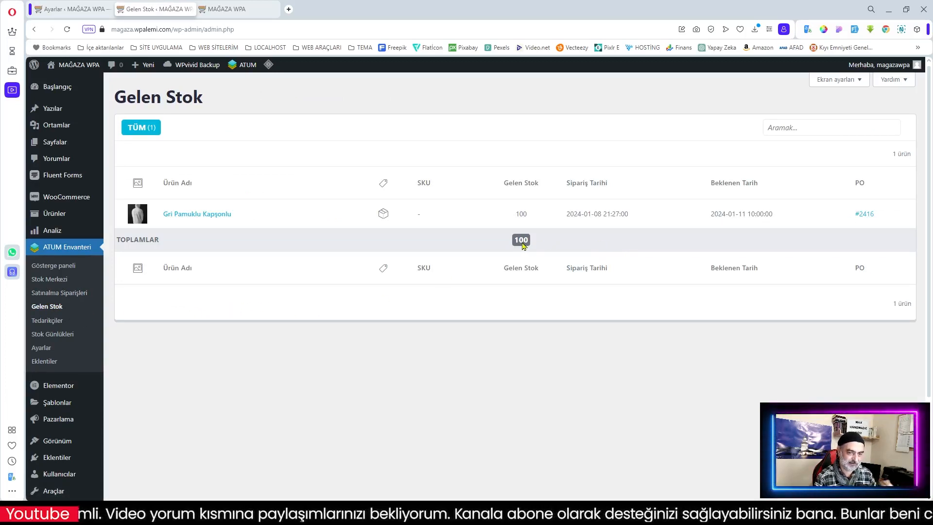
Select the pending Şimşek Ticaret order in Satınalma Siparişleri and apply the bulk action Alınan olarak işaretle to it.
{"action": "left_click", "coordinate": [51, 336]}
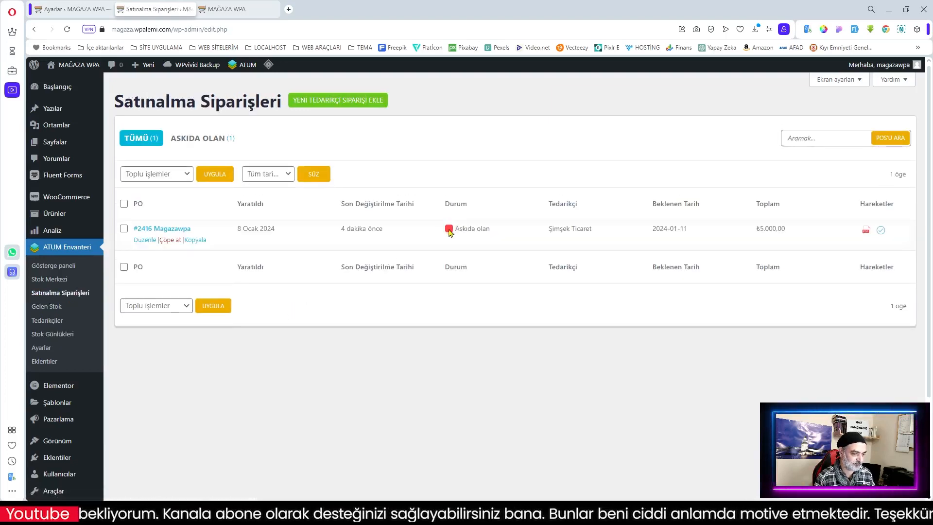
{"action": "left_click", "coordinate": [123, 228]}
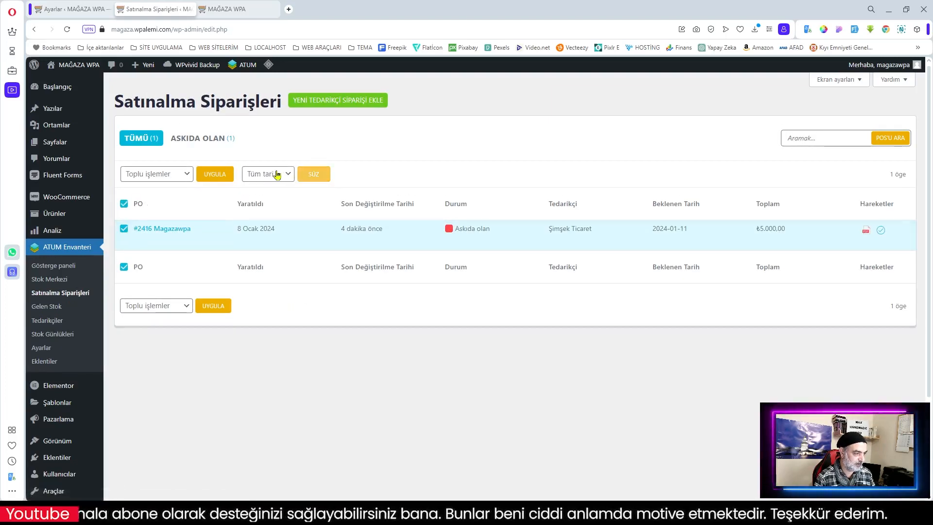
{"action": "left_click", "coordinate": [177, 175]}
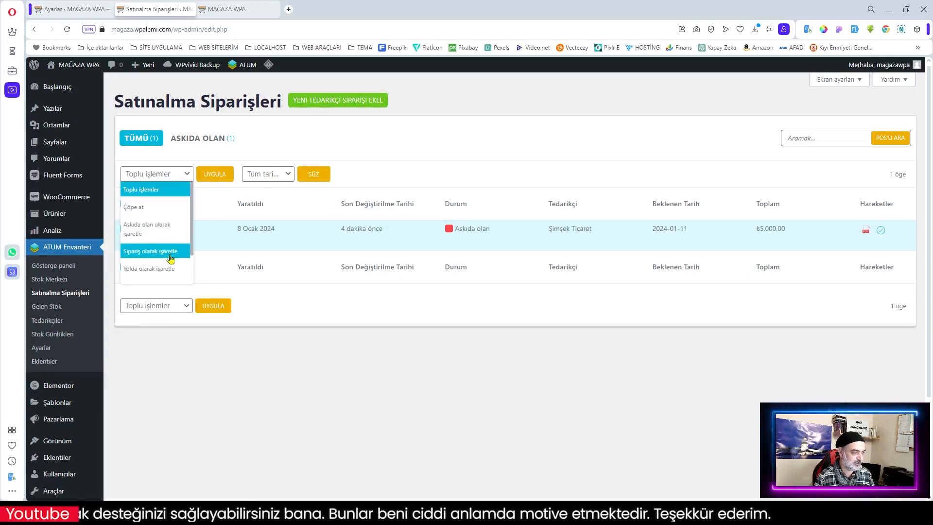
{"action": "scroll", "coordinate": [171, 259], "scroll_direction": "down", "scroll_amount": 2}
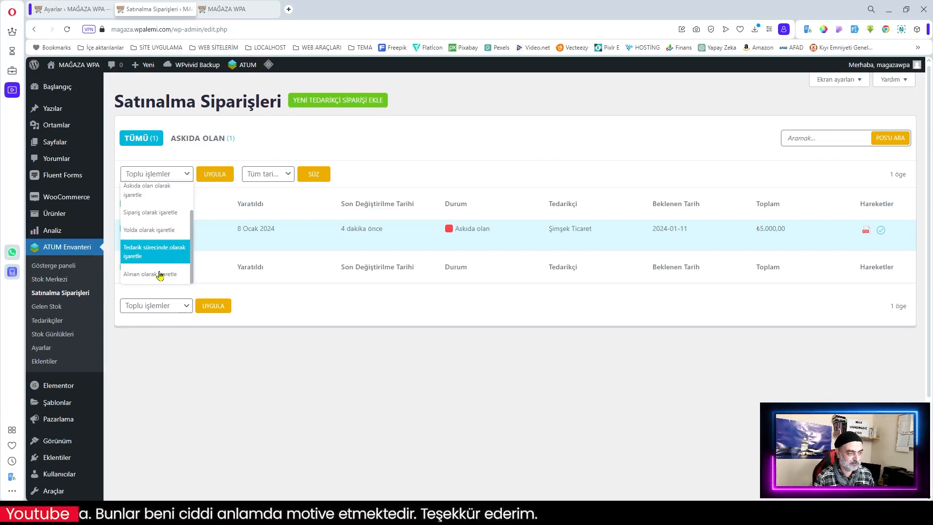
{"action": "scroll", "coordinate": [164, 247], "scroll_direction": "down", "scroll_amount": 1}
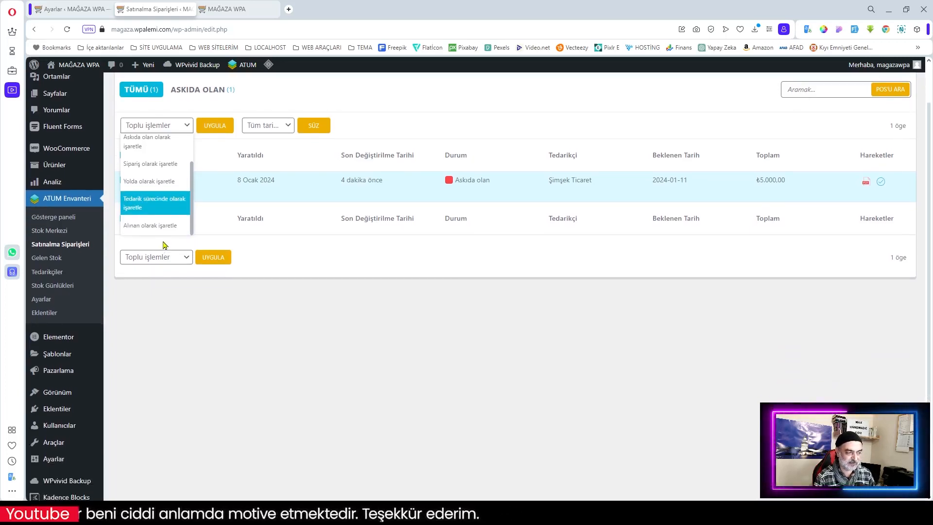
{"action": "left_click", "coordinate": [148, 226]}
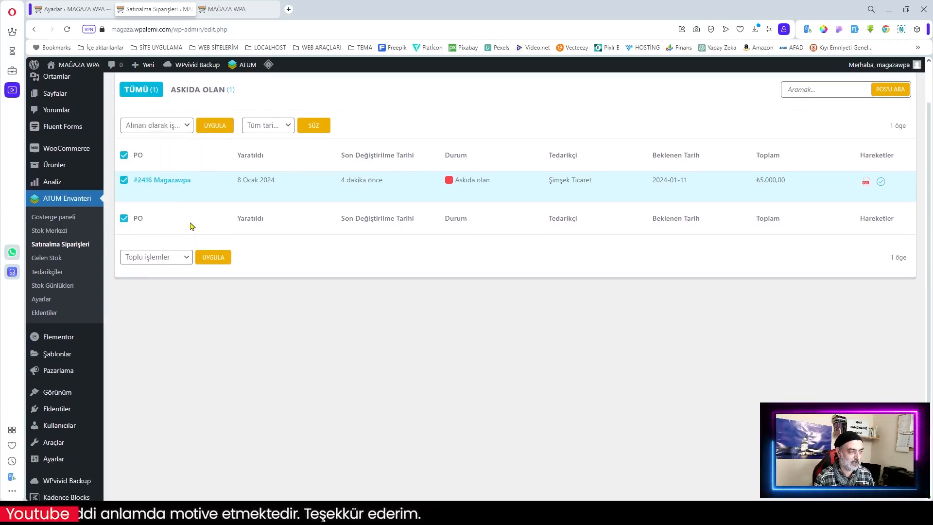
{"action": "scroll", "coordinate": [275, 225], "scroll_direction": "up", "scroll_amount": 1}
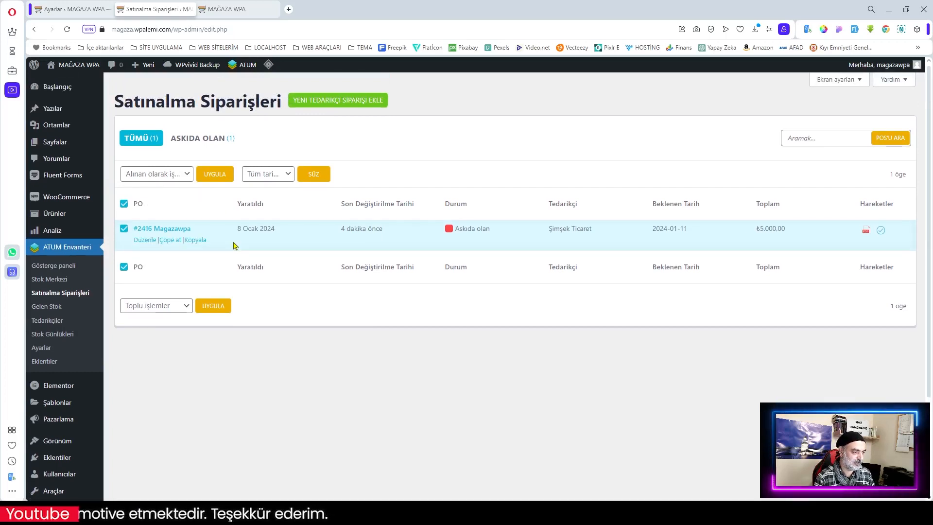
{"action": "left_click", "coordinate": [214, 173]}
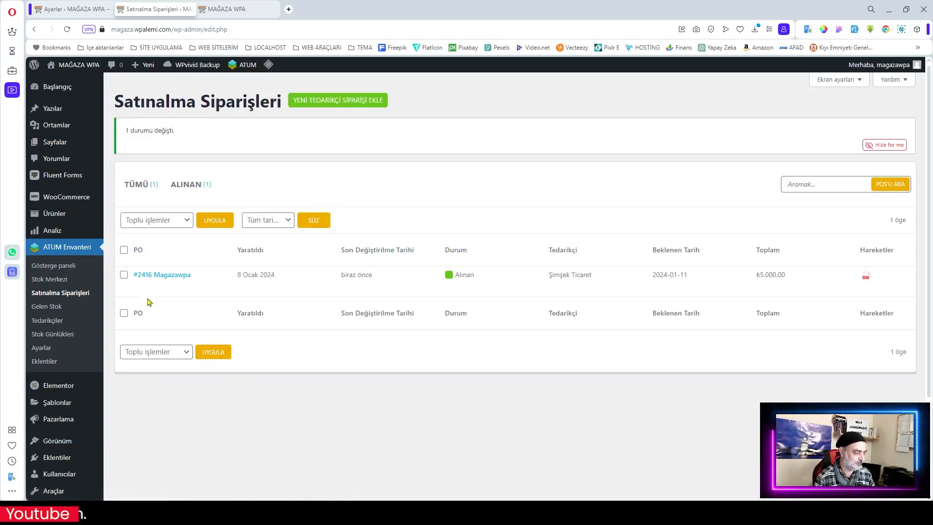
Check Stok Merkezi and Gelen Stok for the received goods, and start a new log in Stok Günlükleri.
{"action": "left_click", "coordinate": [44, 280]}
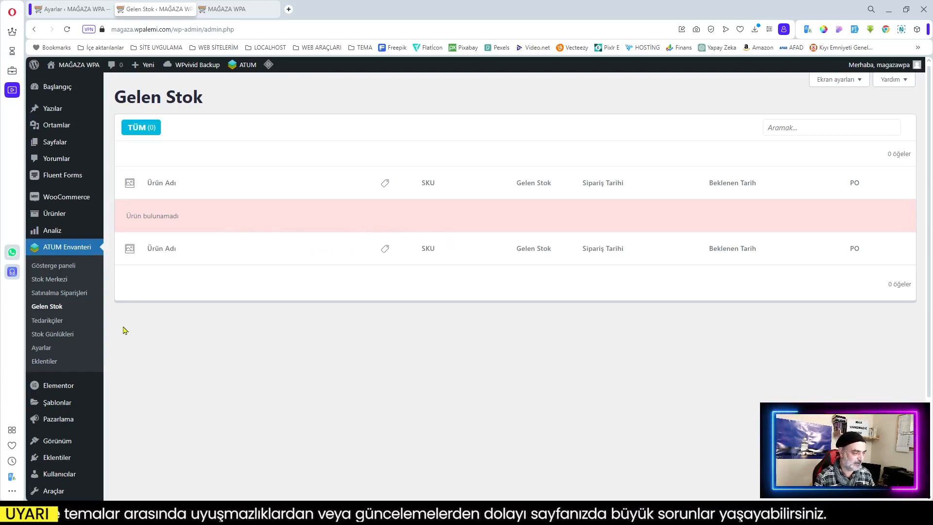
{"action": "left_click", "coordinate": [49, 334]}
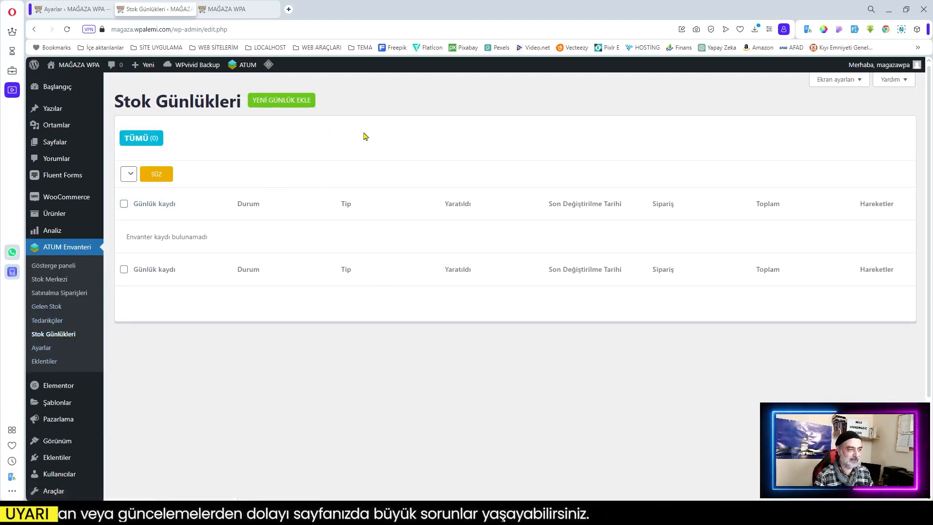
{"action": "left_click", "coordinate": [274, 101]}
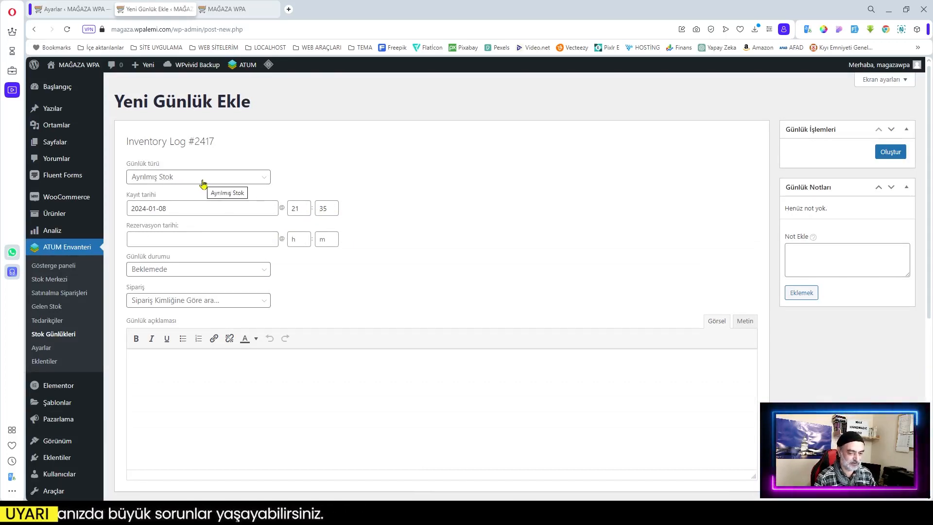
Try Depo Hasarı as the log type and look through the other available log types.
{"action": "left_click", "coordinate": [203, 184]}
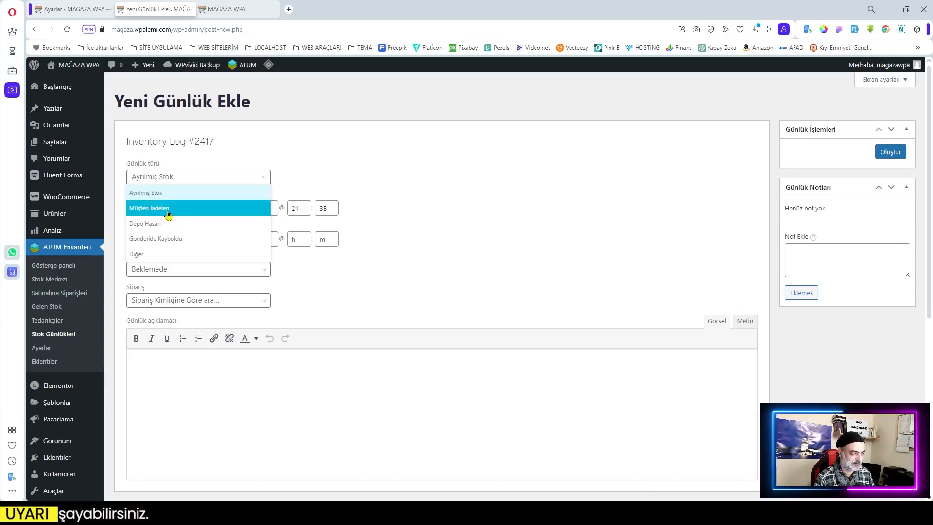
{"action": "left_click", "coordinate": [152, 224]}
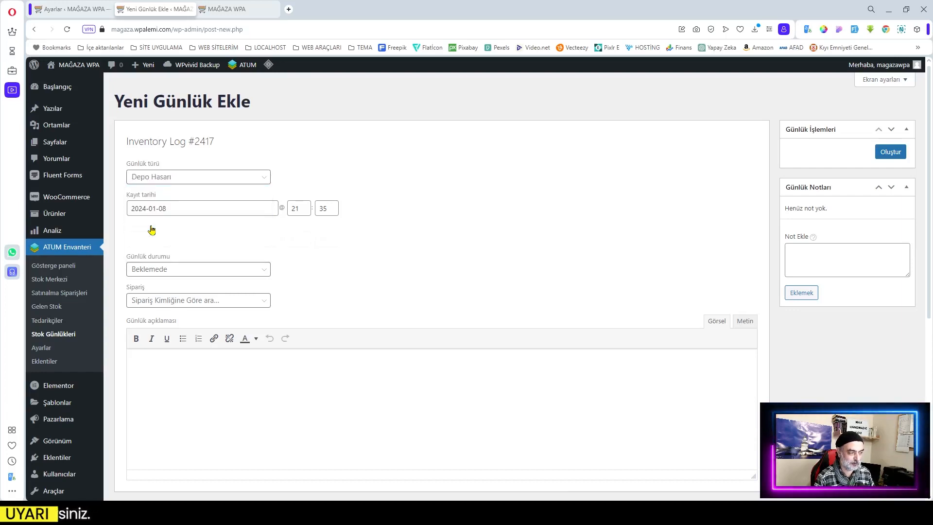
{"action": "left_click", "coordinate": [195, 176]}
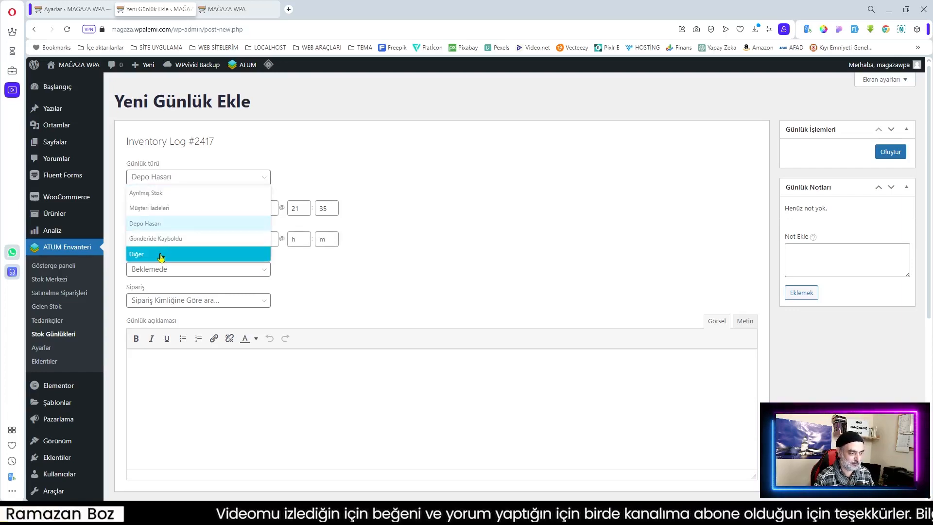
{"action": "left_click", "coordinate": [405, 292]}
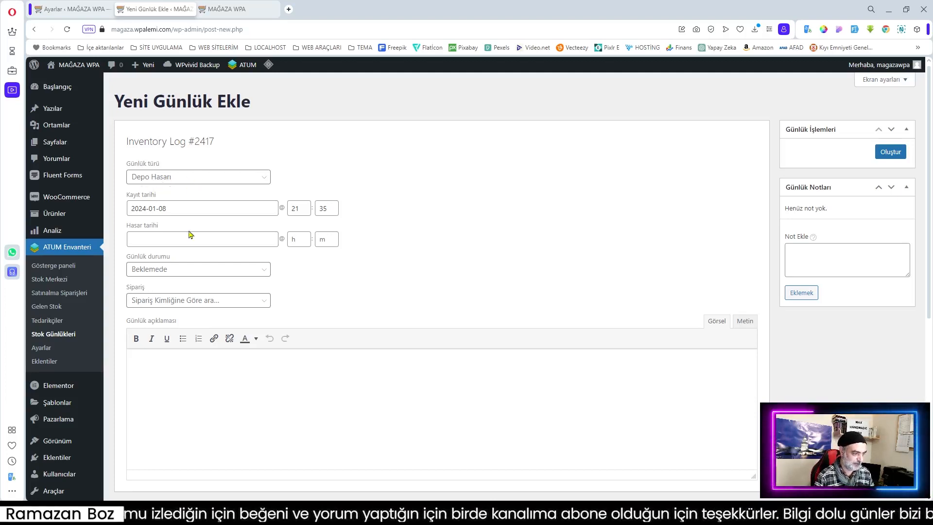
{"action": "mouse_move", "coordinate": [56, 200]}
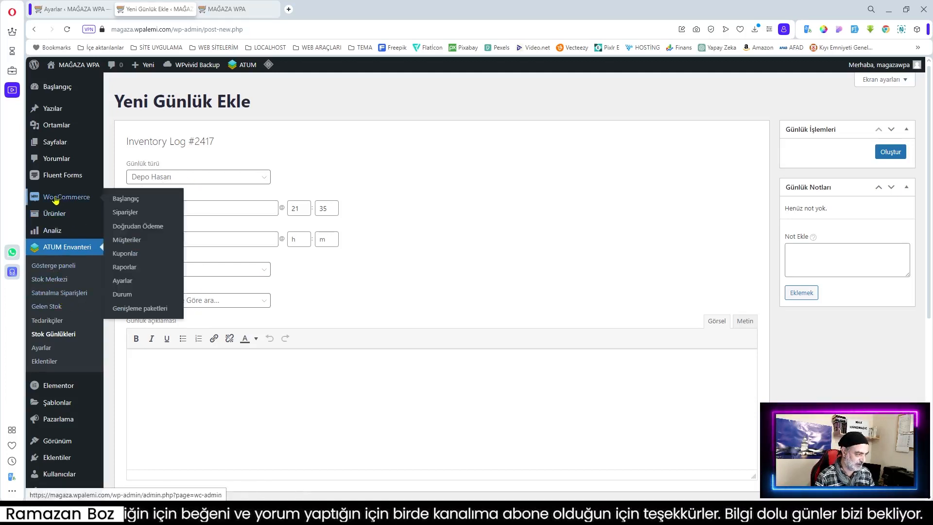
Set the log type to Gönderide Kayboldu and enter WPA KARGO as the shipping company.
{"action": "left_click", "coordinate": [167, 178]}
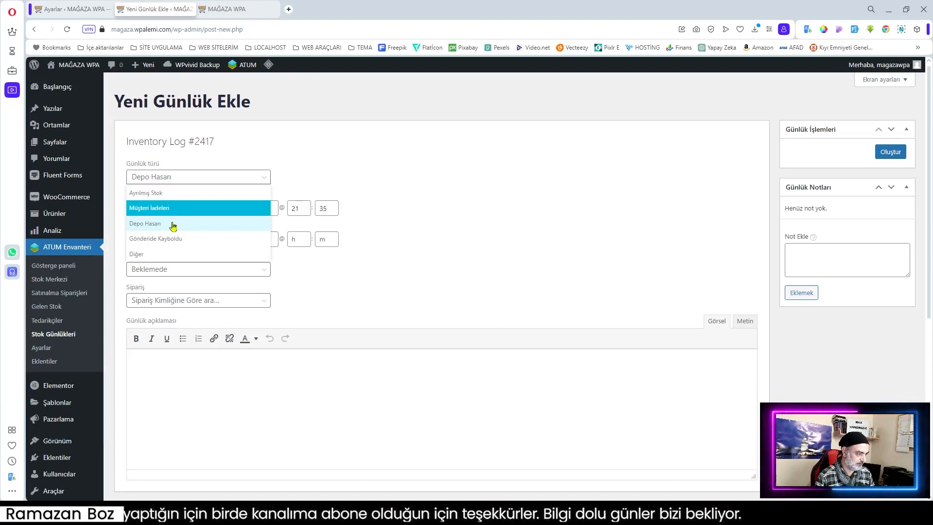
{"action": "left_click", "coordinate": [175, 239]}
{"action": "left_click", "coordinate": [163, 242]}
{"action": "type", "text": "WPA KARGO"}
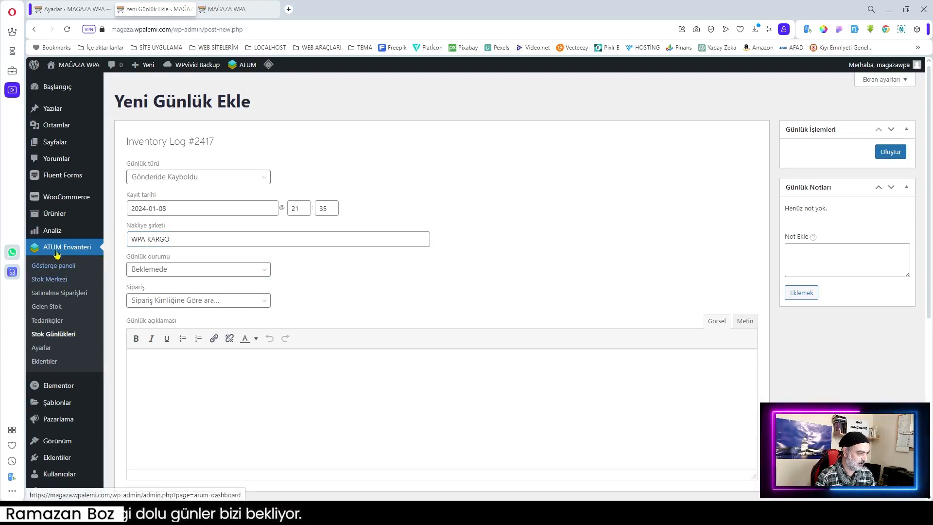
Link a customer order found by its ID to the log and import all of its items.
{"action": "left_click", "coordinate": [182, 301]}
{"action": "type", "text": "2"}
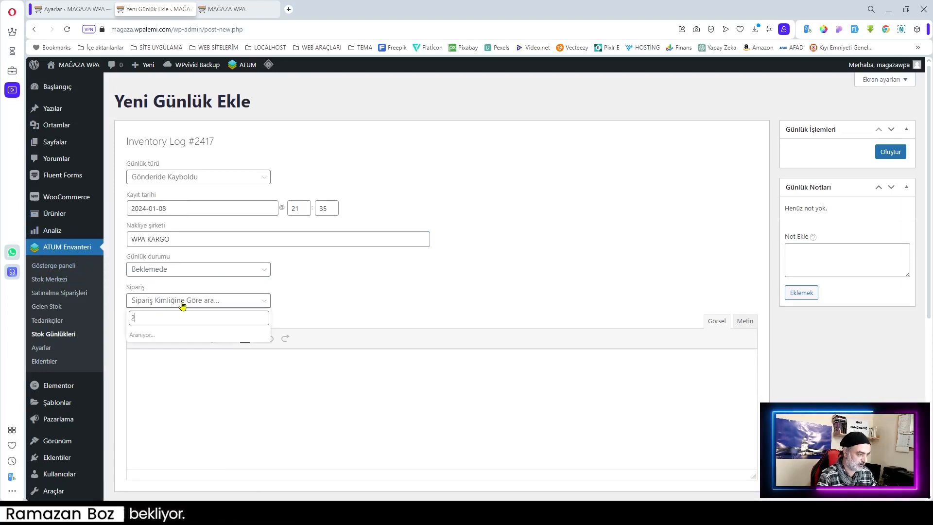
{"action": "left_click", "coordinate": [145, 412]}
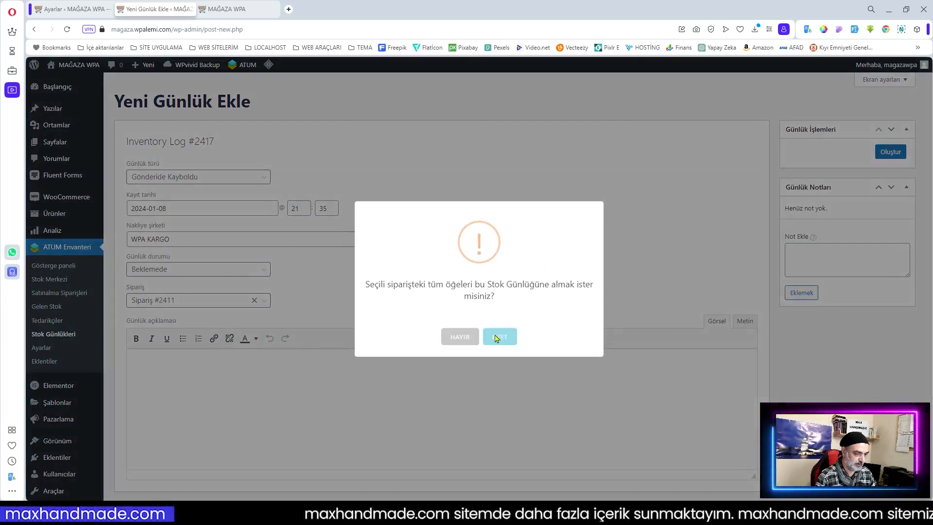
{"action": "left_click", "coordinate": [500, 338]}
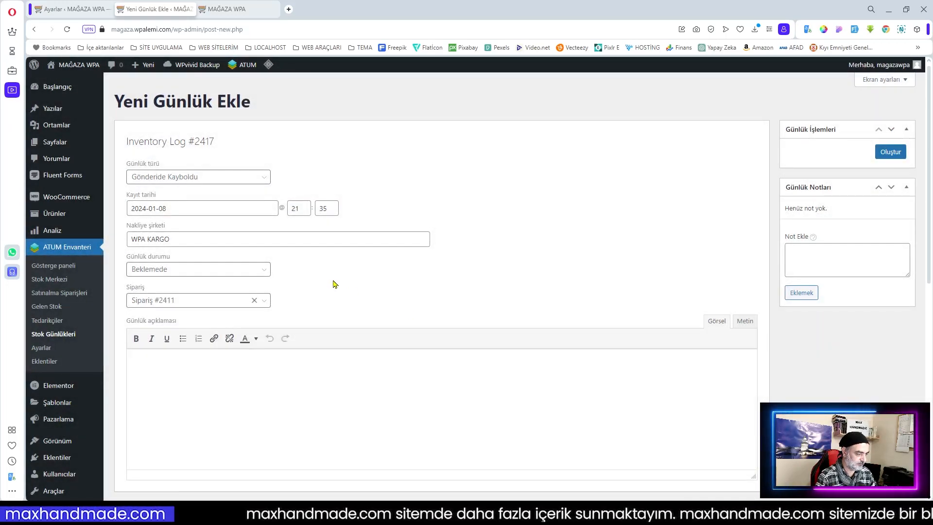
Review the log's imported product line, shipping line and totals, and return to the start of the form.
{"action": "scroll", "coordinate": [361, 350], "scroll_direction": "down", "scroll_amount": 4}
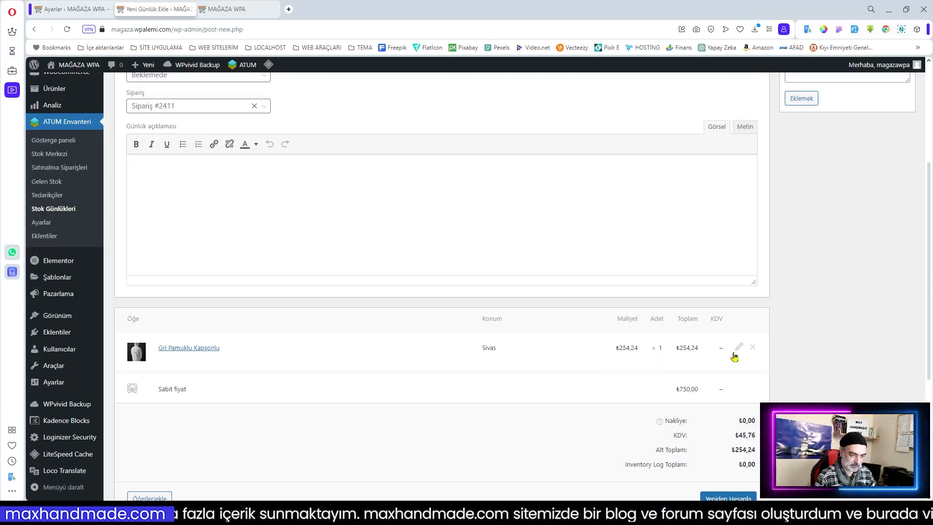
{"action": "scroll", "coordinate": [735, 356], "scroll_direction": "down", "scroll_amount": 2}
{"action": "scroll", "coordinate": [444, 410], "scroll_direction": "up", "scroll_amount": 6}
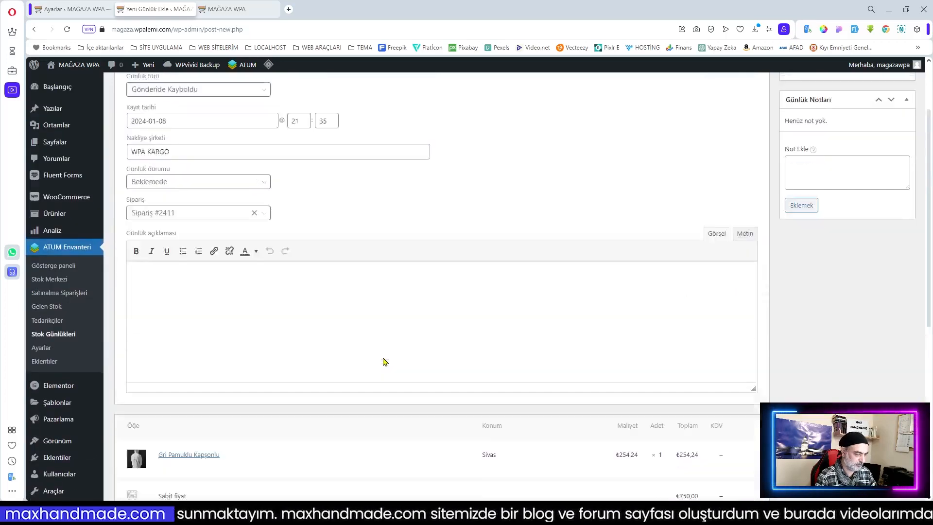
{"action": "mouse_move", "coordinate": [73, 196]}
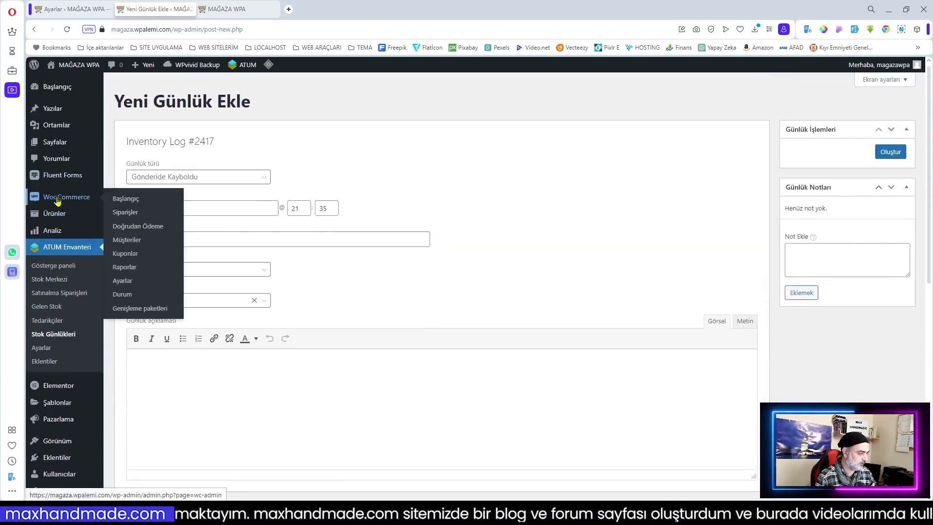
Open the WooCommerce orders list in a separate tab and recheck the new log's fields, product line and shipping line.
{"action": "middle_click", "coordinate": [125, 214]}
{"action": "key", "text": "ctrl+Tab"}
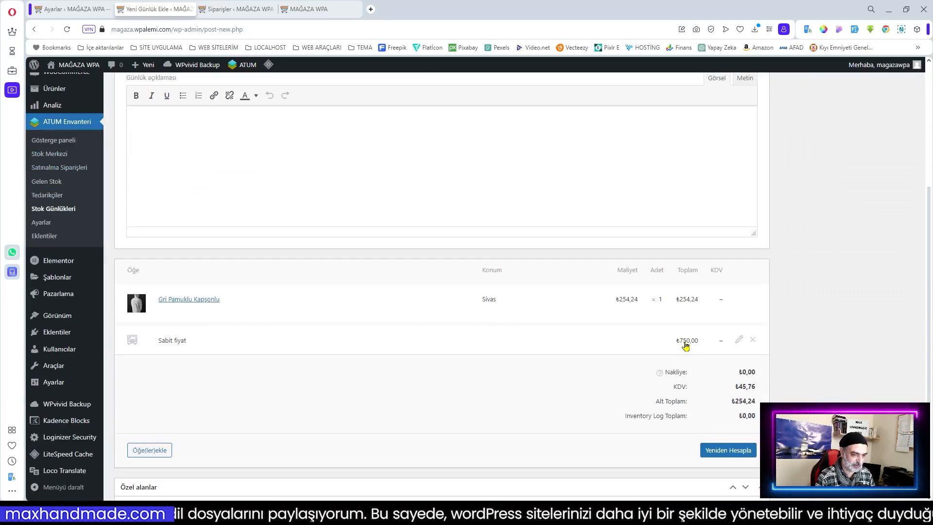
{"action": "scroll", "coordinate": [475, 298], "scroll_direction": "up", "scroll_amount": 5}
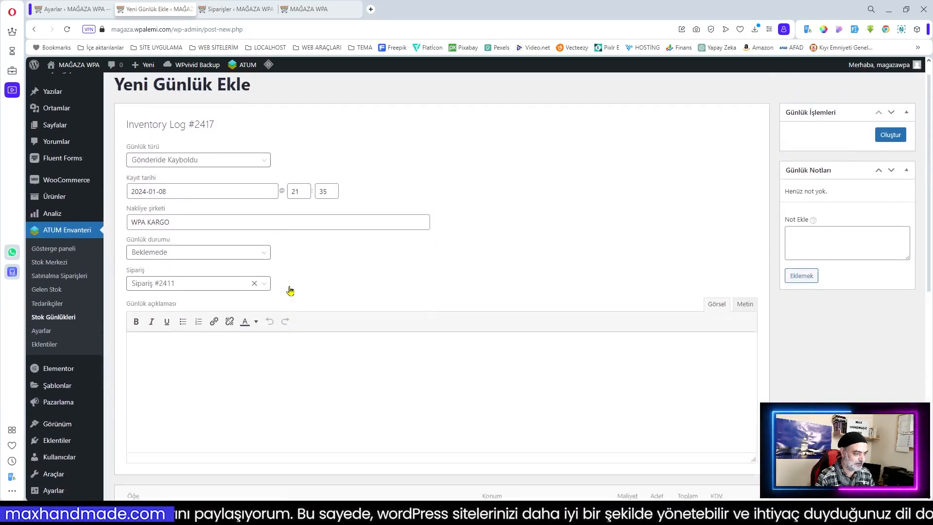
{"action": "scroll", "coordinate": [515, 398], "scroll_direction": "down", "scroll_amount": 3}
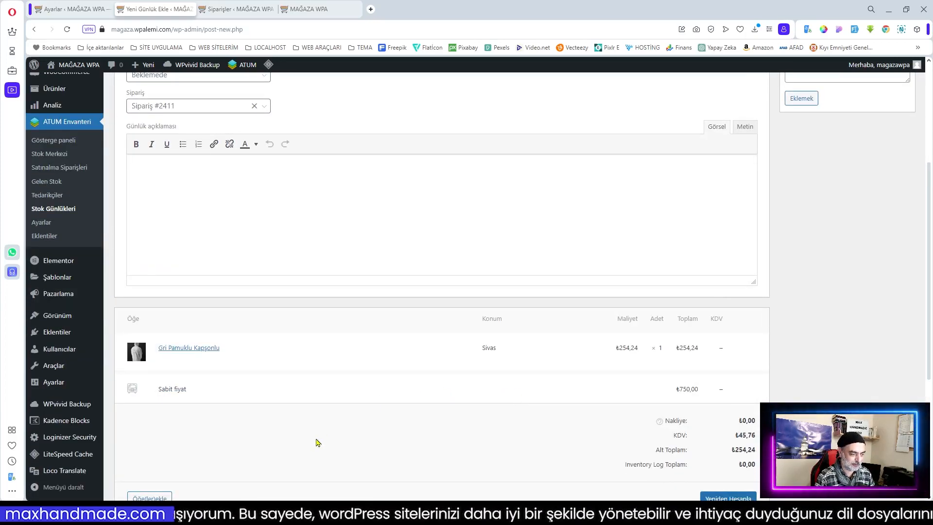
{"action": "scroll", "coordinate": [317, 323], "scroll_direction": "down", "scroll_amount": 2}
{"action": "scroll", "coordinate": [337, 325], "scroll_direction": "up", "scroll_amount": 3}
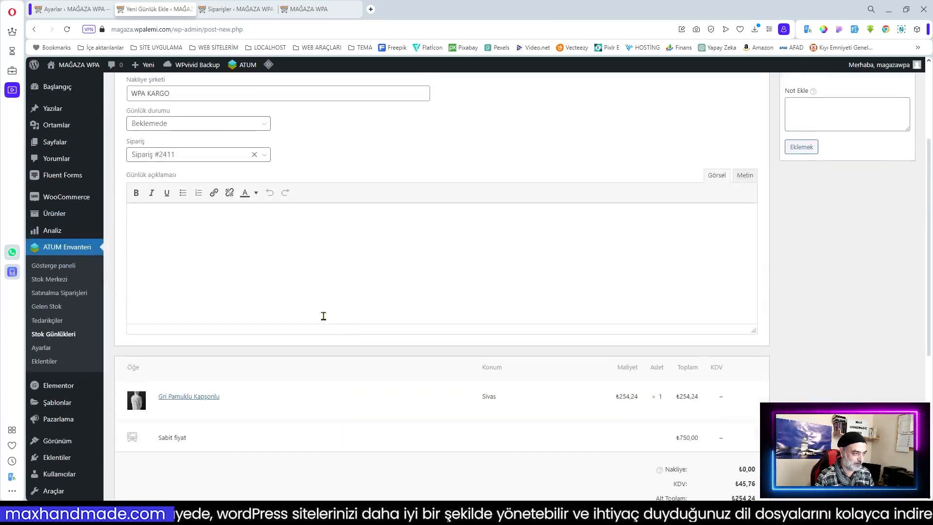
{"action": "scroll", "coordinate": [318, 314], "scroll_direction": "down", "scroll_amount": 2}
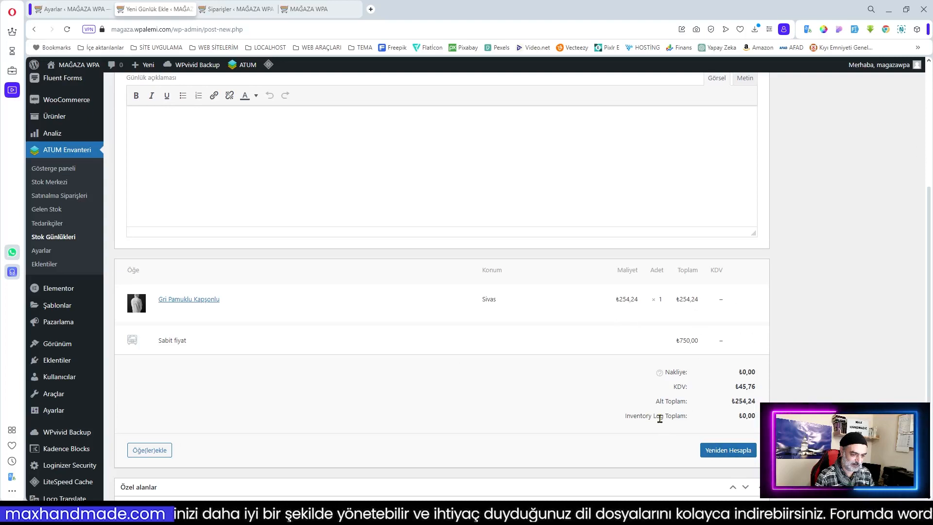
Recalculate the inventory log's totals and confirm the recalculation.
{"action": "left_click_drag", "start_coordinate": [625, 417], "coordinate": [688, 425]}
{"action": "left_click", "coordinate": [742, 417]}
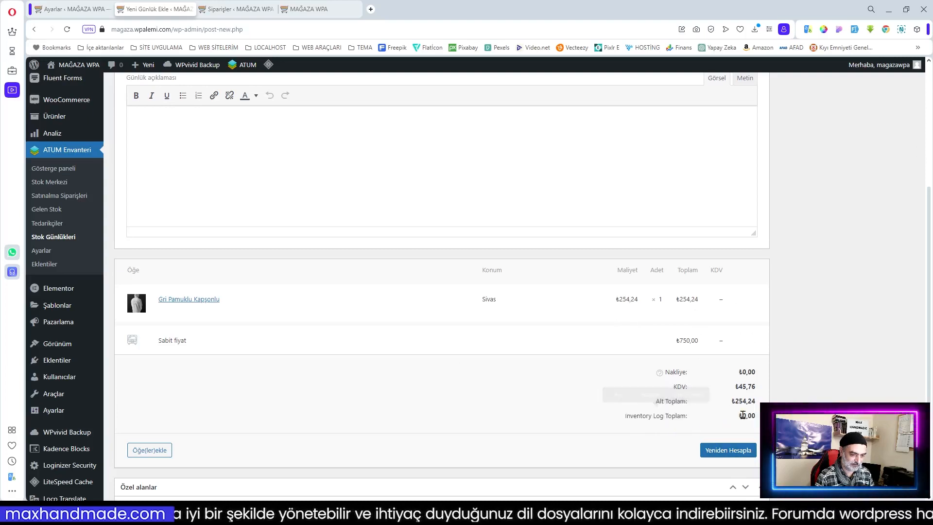
{"action": "left_click", "coordinate": [731, 450]}
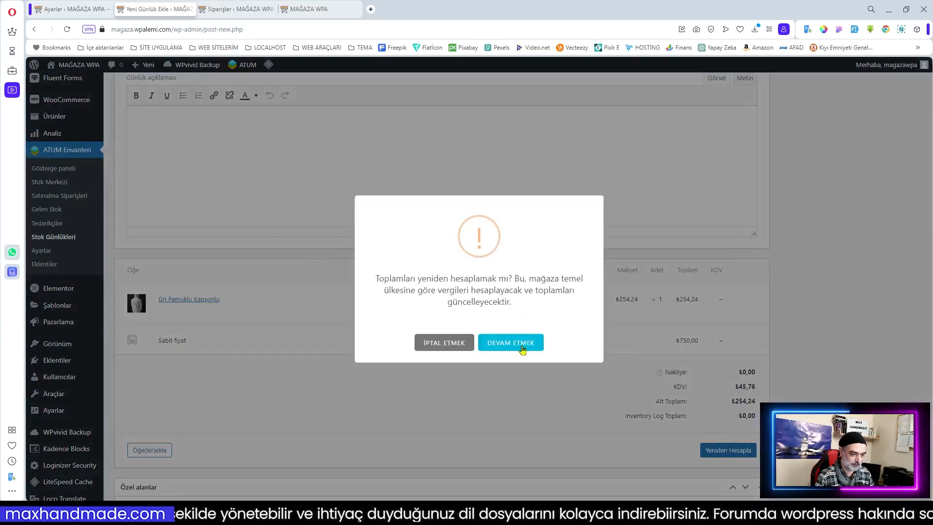
{"action": "left_click", "coordinate": [527, 348]}
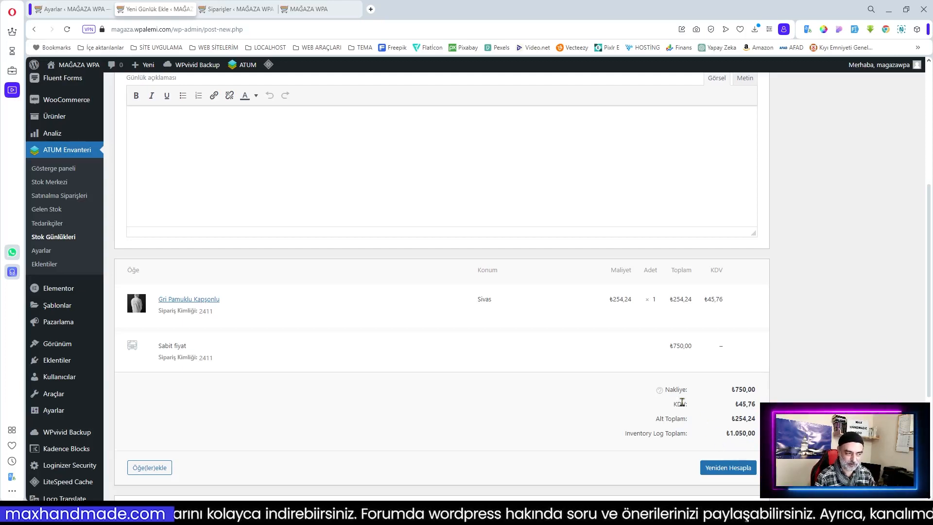
Check the log's recalculated lines and custom fields area, and create the inventory log.
{"action": "scroll", "coordinate": [560, 387], "scroll_direction": "up", "scroll_amount": 4}
{"action": "scroll", "coordinate": [590, 395], "scroll_direction": "down", "scroll_amount": 4}
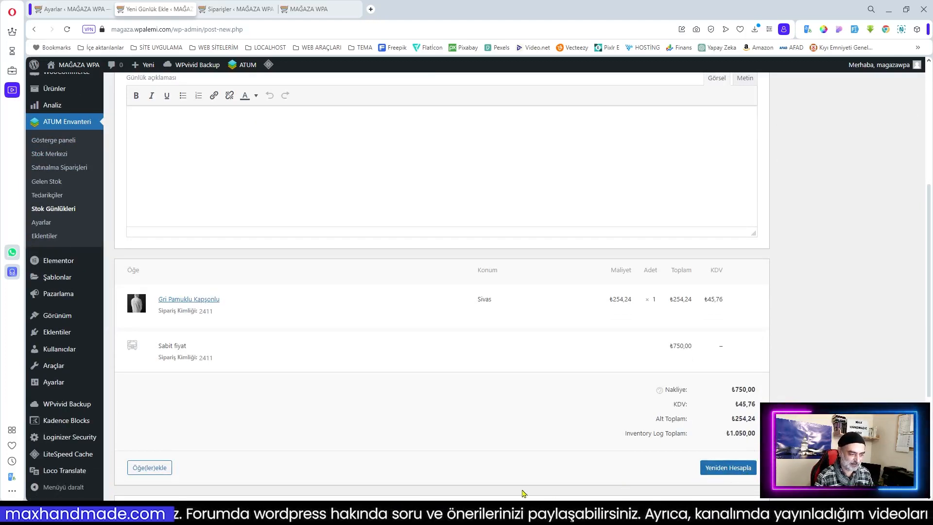
{"action": "scroll", "coordinate": [700, 432], "scroll_direction": "down", "scroll_amount": 3}
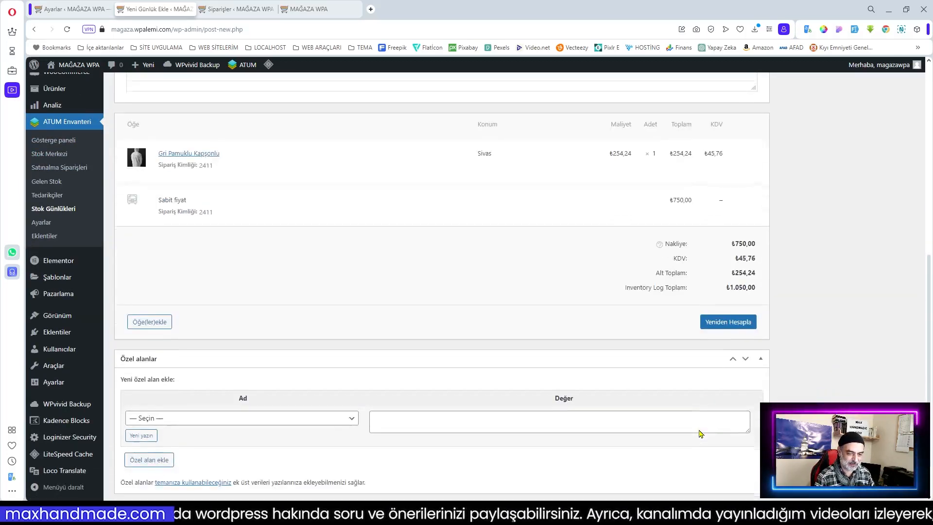
{"action": "scroll", "coordinate": [592, 410], "scroll_direction": "up", "scroll_amount": 8}
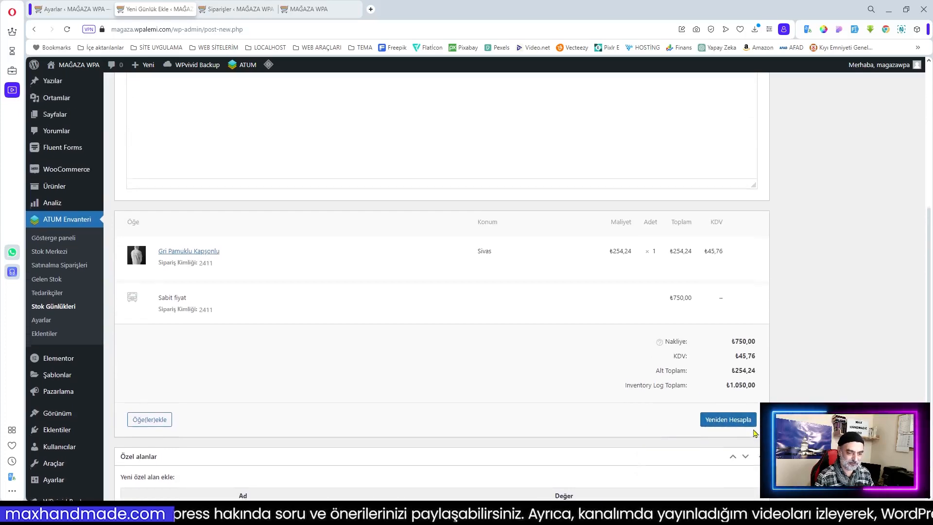
{"action": "left_click", "coordinate": [891, 153]}
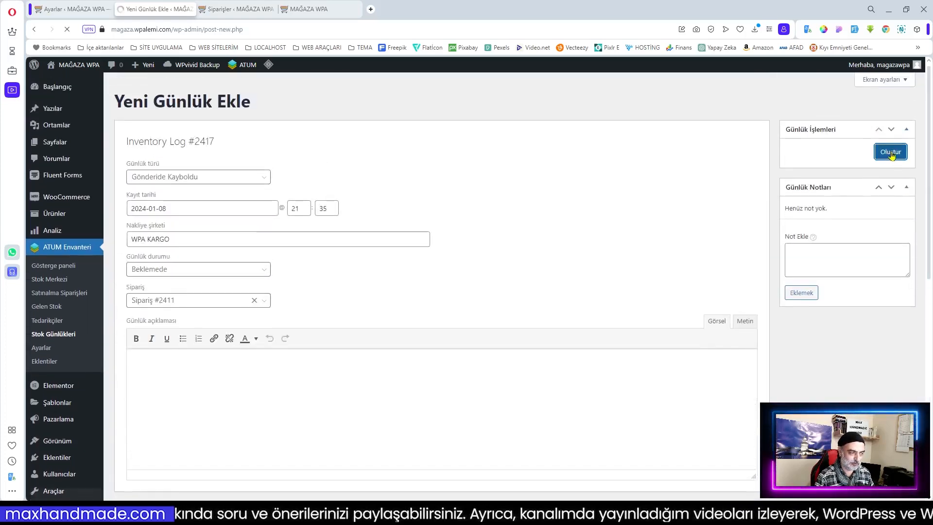
{"action": "scroll", "coordinate": [480, 416], "scroll_direction": "down", "scroll_amount": 7}
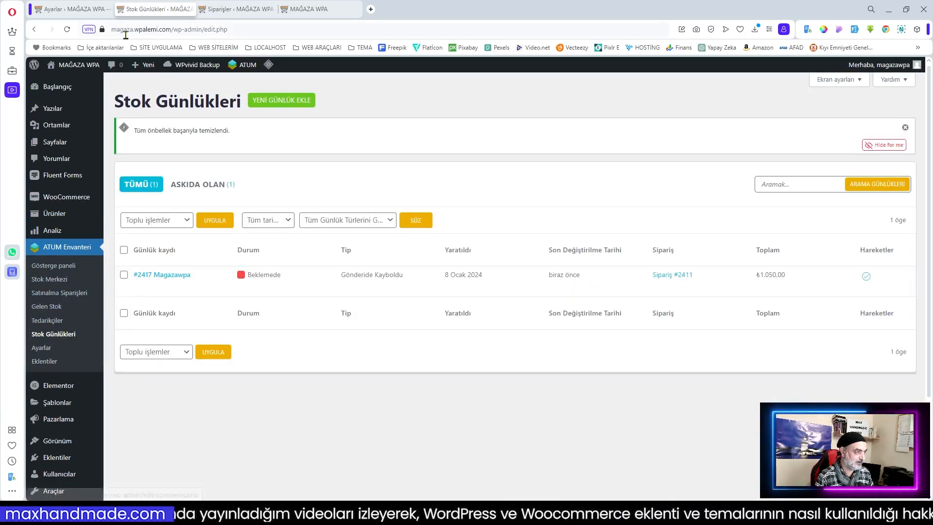
Bring up Stok Merkezi in the other tab, and review the stock logs' bulk actions and Askıda Olan filter.
{"action": "left_click", "coordinate": [76, 9]}
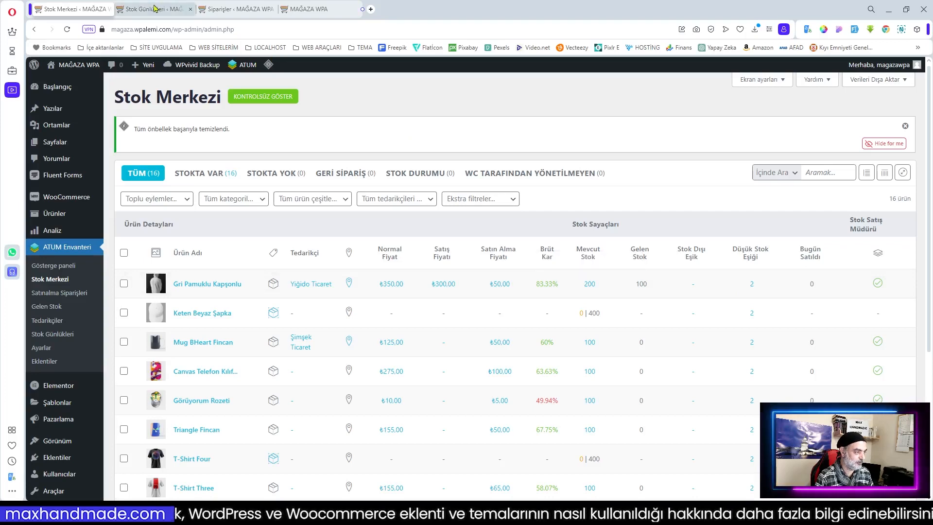
{"action": "left_click", "coordinate": [154, 9]}
{"action": "left_click", "coordinate": [124, 274]}
{"action": "left_click", "coordinate": [156, 219]}
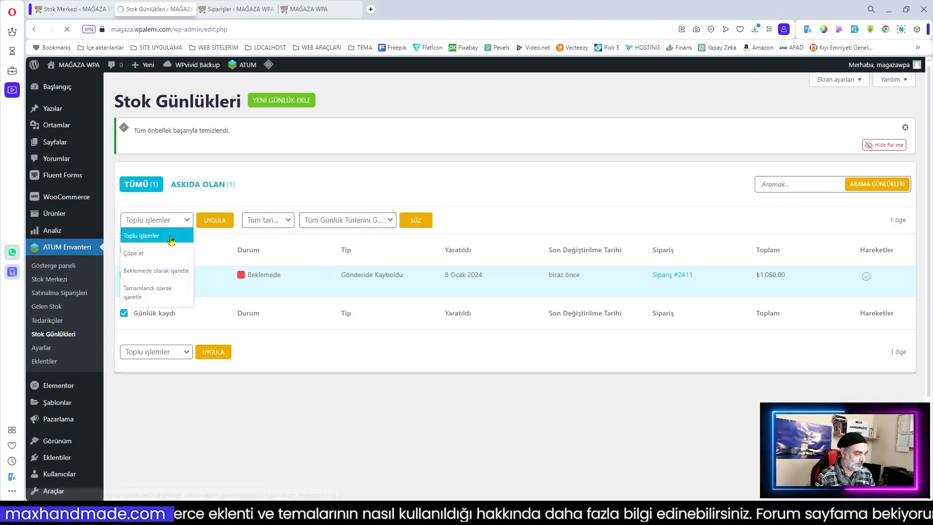
{"action": "left_click", "coordinate": [214, 184]}
Open the pending Gönderide Kayboldu log for editing, set its status to Tamamlandı and update it.
{"action": "left_click", "coordinate": [148, 286]}
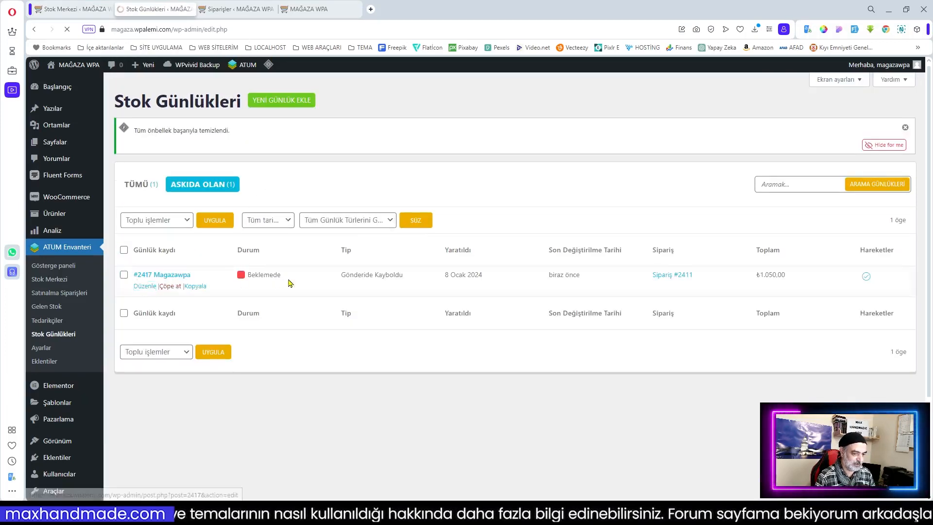
{"action": "scroll", "coordinate": [290, 281], "scroll_direction": "down", "scroll_amount": 1}
{"action": "left_click", "coordinate": [249, 269]}
{"action": "left_click", "coordinate": [181, 298]}
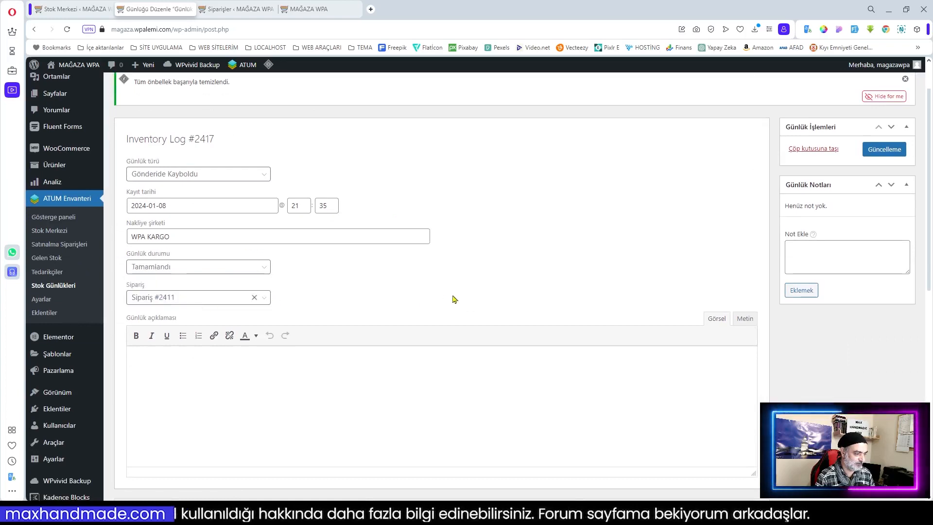
{"action": "scroll", "coordinate": [452, 294], "scroll_direction": "down", "scroll_amount": 3}
{"action": "scroll", "coordinate": [452, 293], "scroll_direction": "up", "scroll_amount": 3}
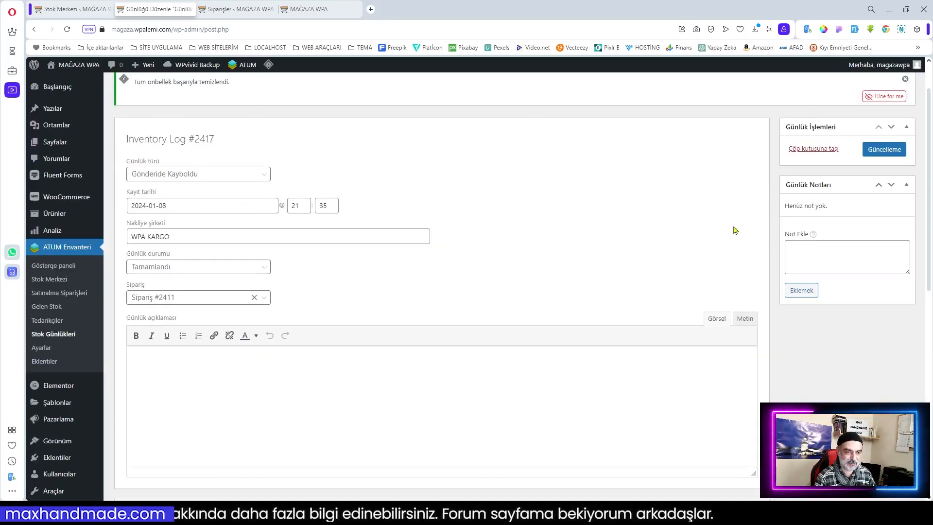
{"action": "scroll", "coordinate": [678, 230], "scroll_direction": "down", "scroll_amount": 2}
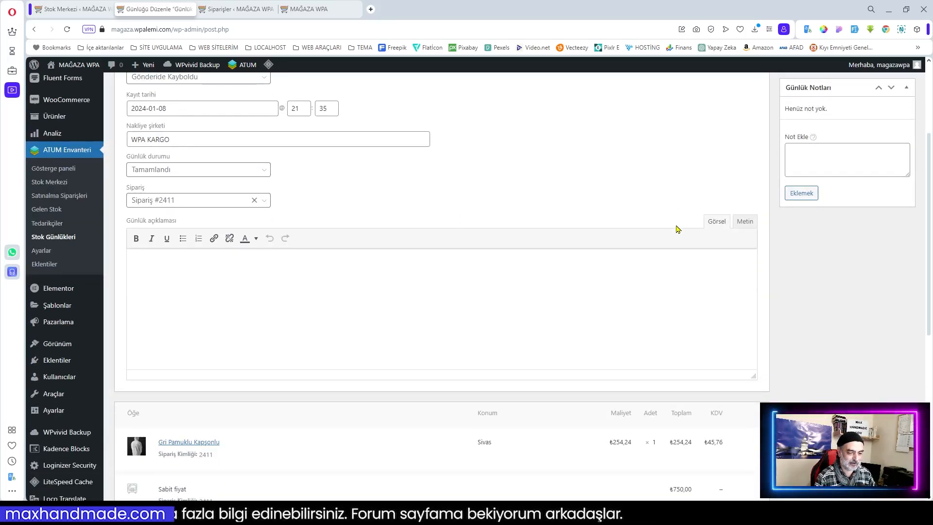
{"action": "scroll", "coordinate": [678, 228], "scroll_direction": "down", "scroll_amount": 3}
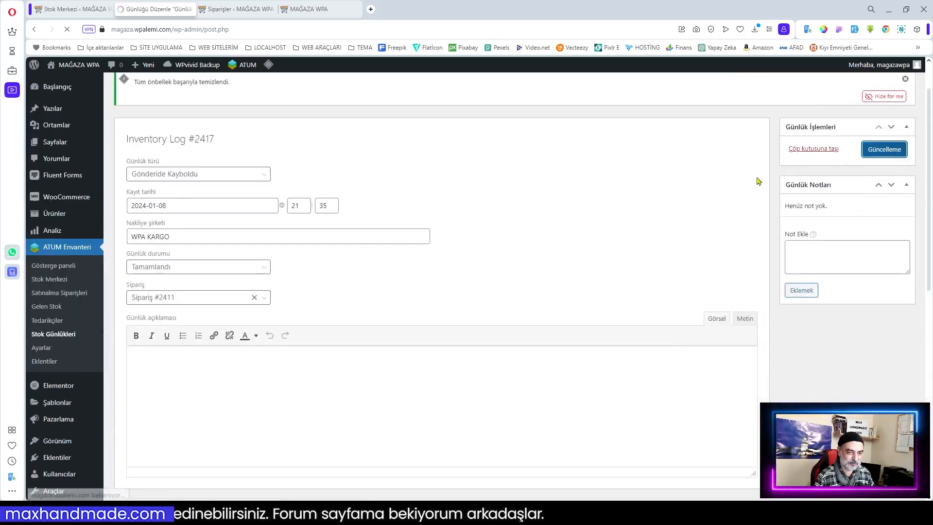
Select the log's Gri Pamuklu Kapşonlu line, cancel a stock increase and decrease its stock by the logged quantity instead.
{"action": "scroll", "coordinate": [554, 309], "scroll_direction": "down", "scroll_amount": 5}
{"action": "left_click", "coordinate": [286, 287]}
{"action": "scroll", "coordinate": [298, 279], "scroll_direction": "down", "scroll_amount": 3}
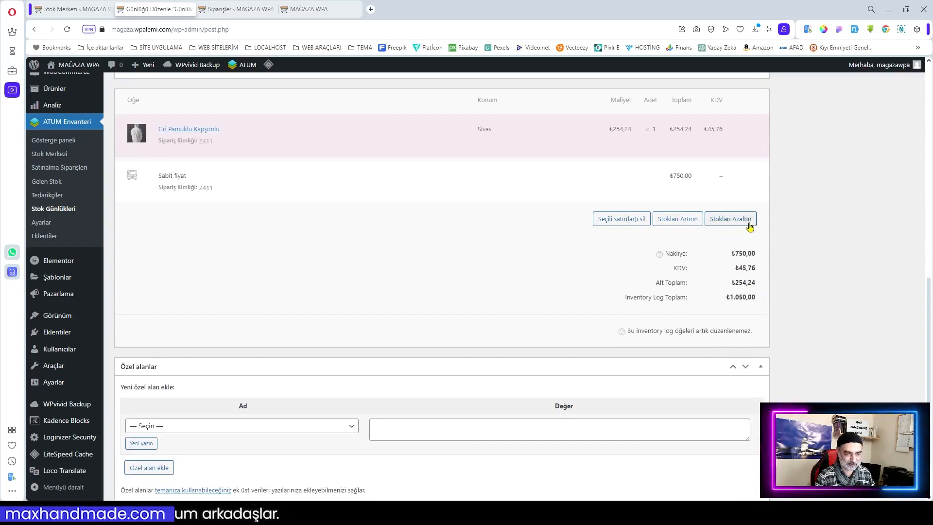
{"action": "scroll", "coordinate": [723, 243], "scroll_direction": "up", "scroll_amount": 1}
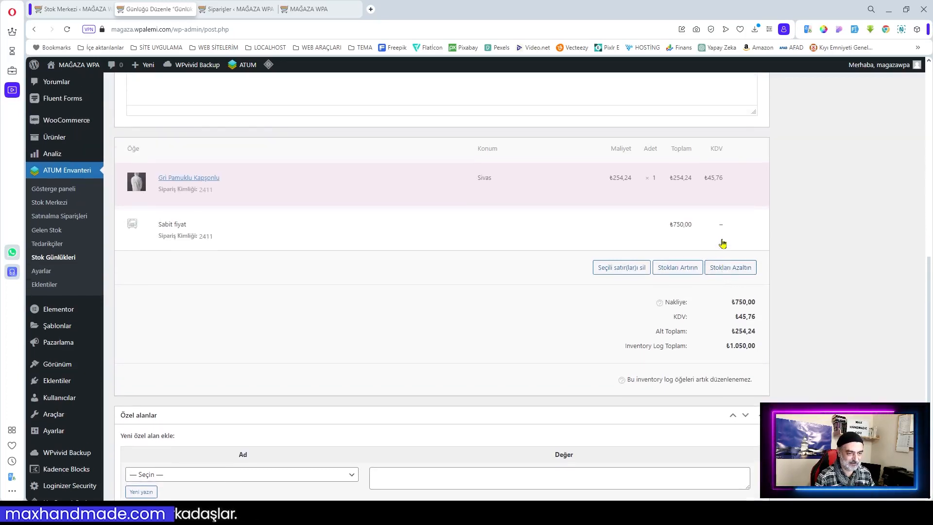
{"action": "left_click", "coordinate": [677, 267]}
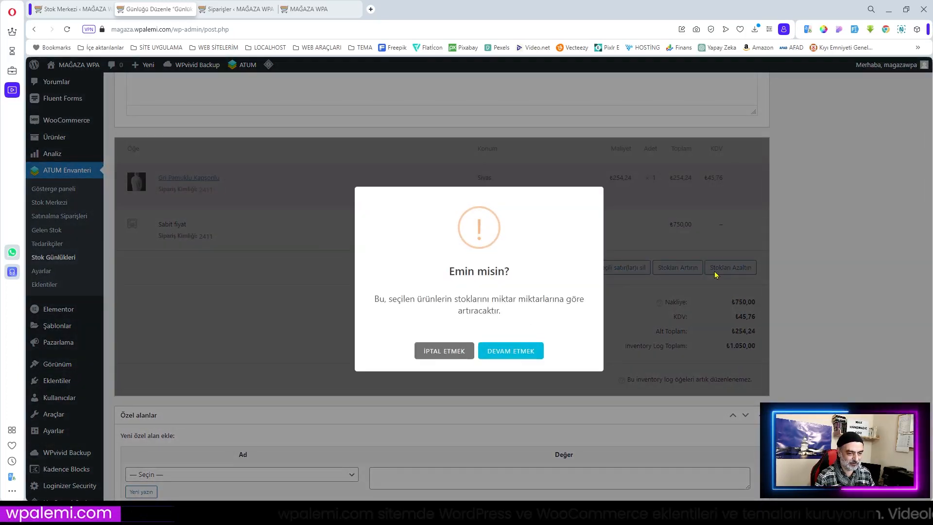
{"action": "left_click", "coordinate": [442, 350]}
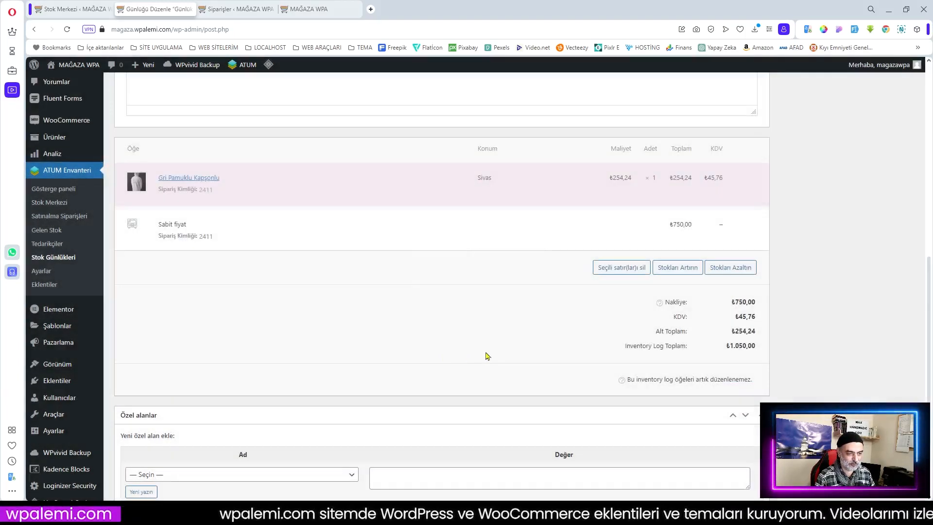
{"action": "left_click", "coordinate": [743, 271]}
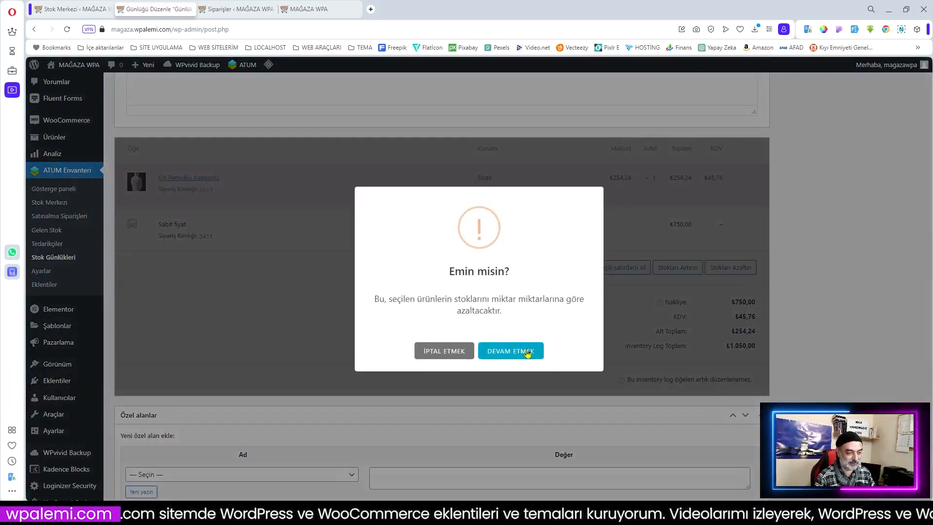
{"action": "left_click", "coordinate": [531, 350]}
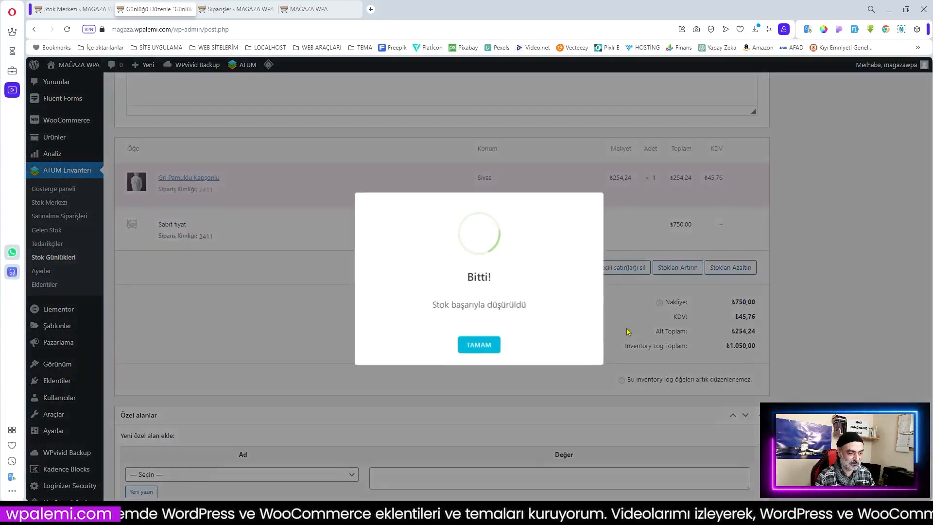
{"action": "left_click", "coordinate": [480, 346]}
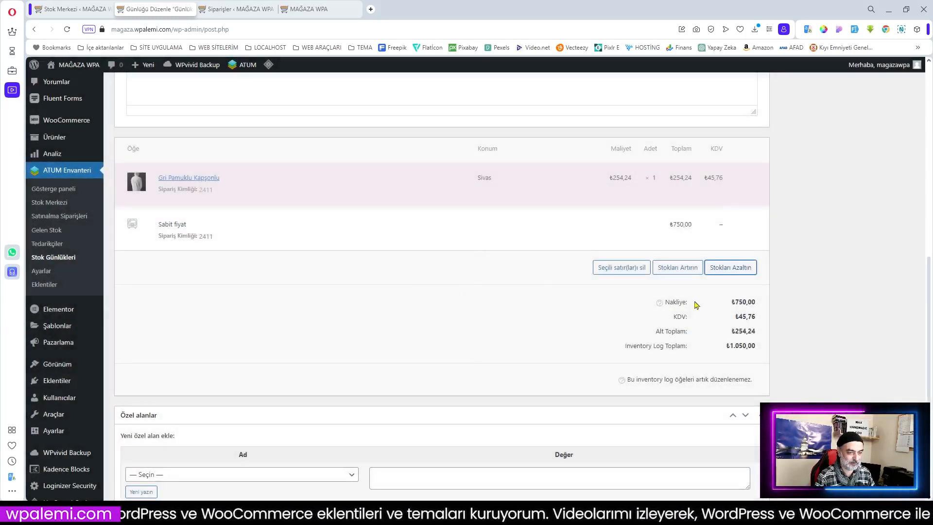
Reload the Stok Merkezi list and check the current stock of Gri Pamuklu Kapşonlu and the stock totals.
{"action": "scroll", "coordinate": [475, 293], "scroll_direction": "up", "scroll_amount": 4}
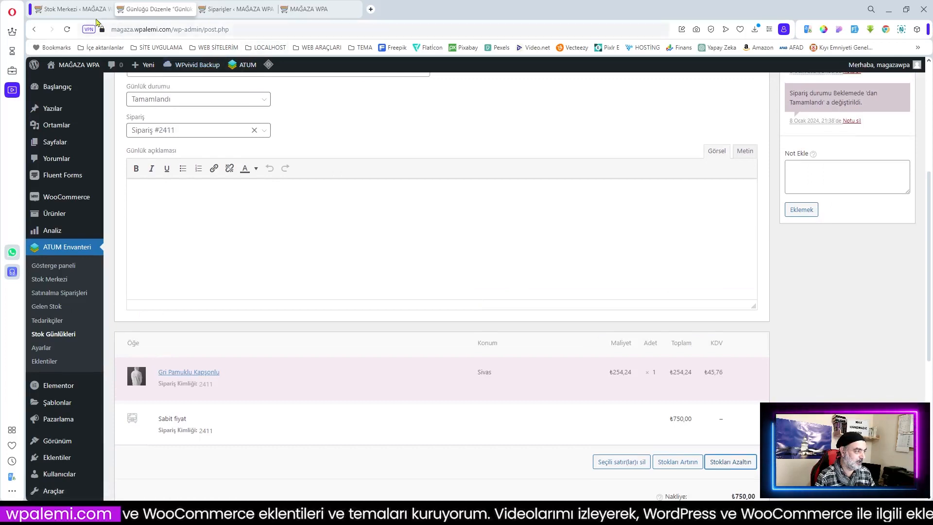
{"action": "left_click", "coordinate": [103, 8]}
{"action": "left_click", "coordinate": [67, 30]}
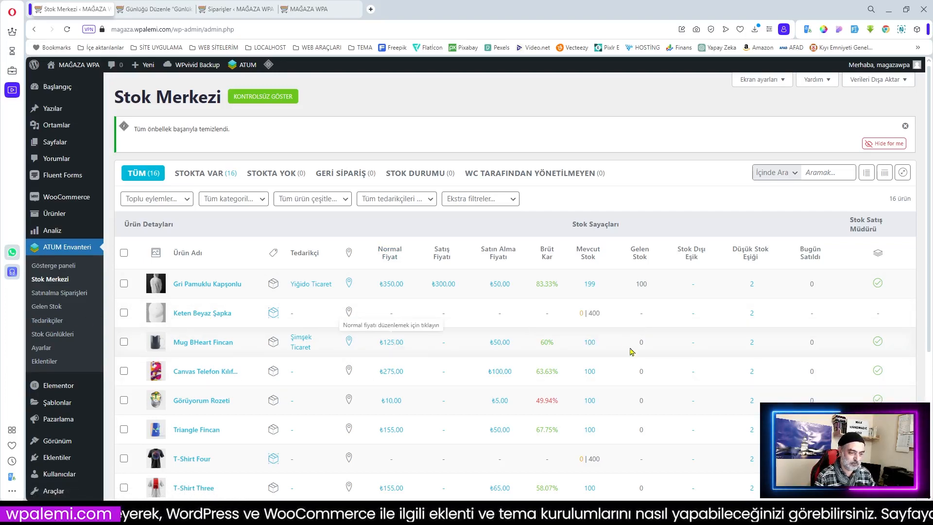
{"action": "scroll", "coordinate": [625, 345], "scroll_direction": "down", "scroll_amount": 1}
{"action": "scroll", "coordinate": [621, 368], "scroll_direction": "down", "scroll_amount": 2}
{"action": "scroll", "coordinate": [621, 368], "scroll_direction": "up", "scroll_amount": 2}
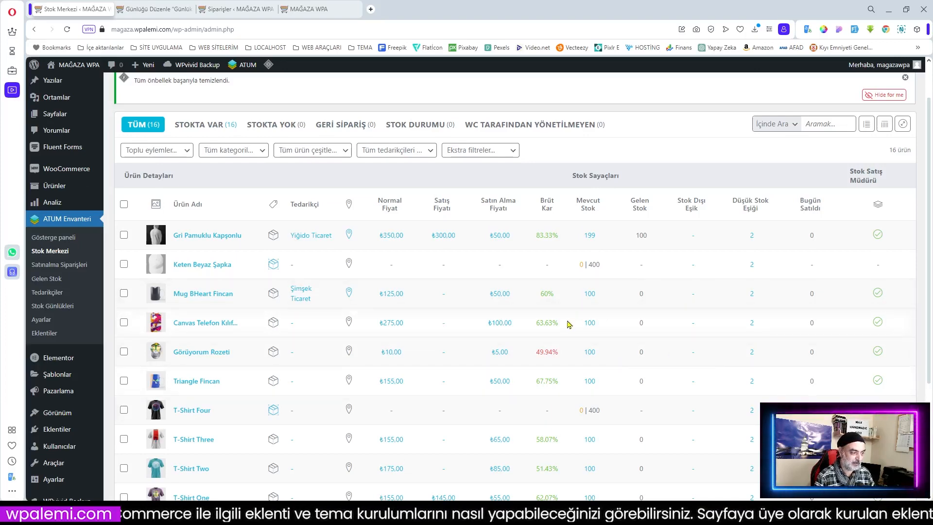
{"action": "scroll", "coordinate": [574, 322], "scroll_direction": "down", "scroll_amount": 2}
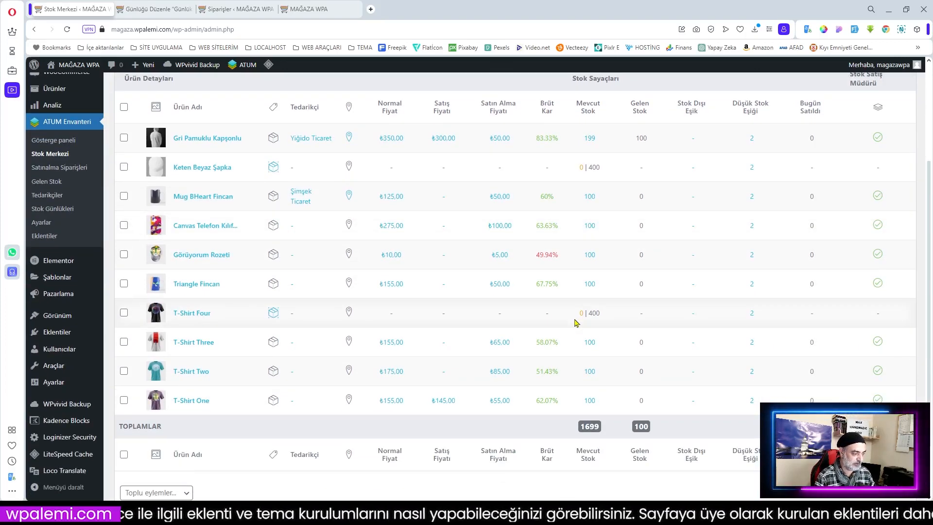
{"action": "scroll", "coordinate": [574, 323], "scroll_direction": "up", "scroll_amount": 2}
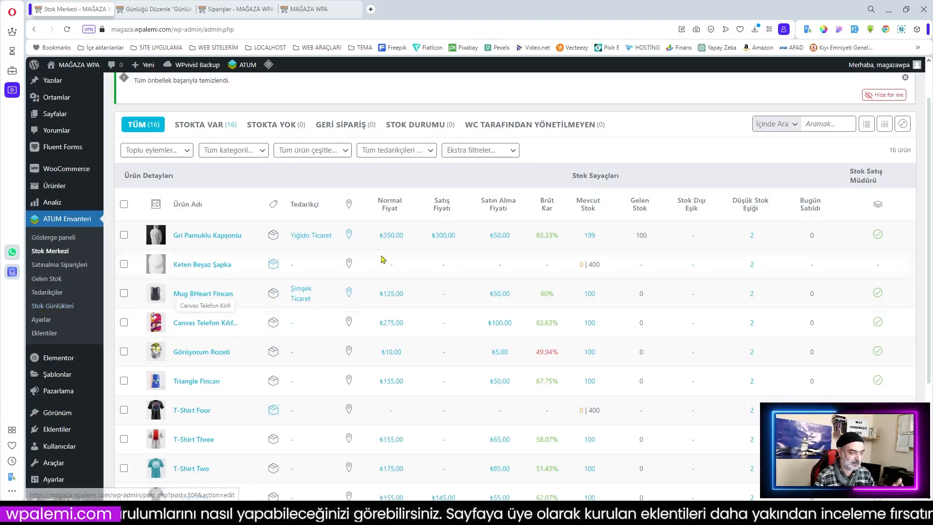
Look over the remaining stock columns, including Bugün Satıldı, and open the Stok Günlükleri list.
{"action": "scroll", "coordinate": [293, 289], "scroll_direction": "down", "scroll_amount": 1}
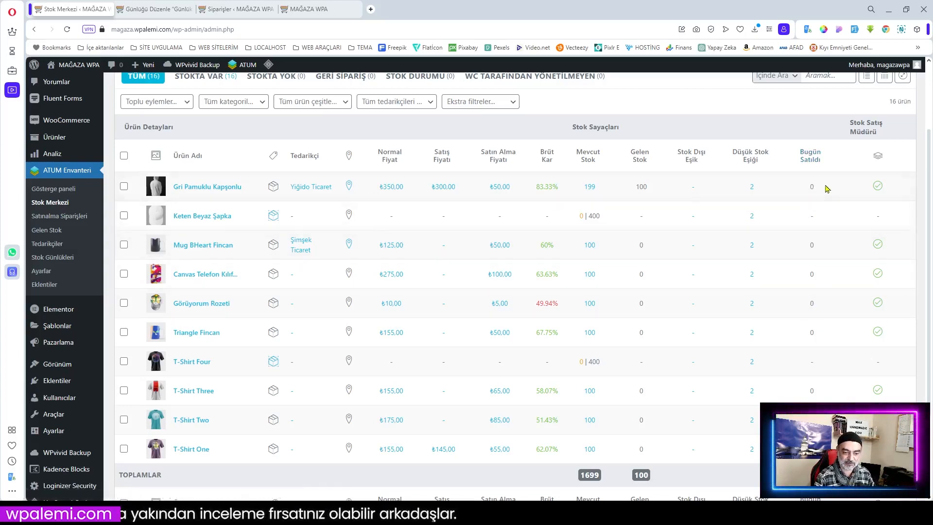
{"action": "scroll", "coordinate": [806, 389], "scroll_direction": "down", "scroll_amount": 3}
{"action": "scroll", "coordinate": [805, 388], "scroll_direction": "up", "scroll_amount": 3}
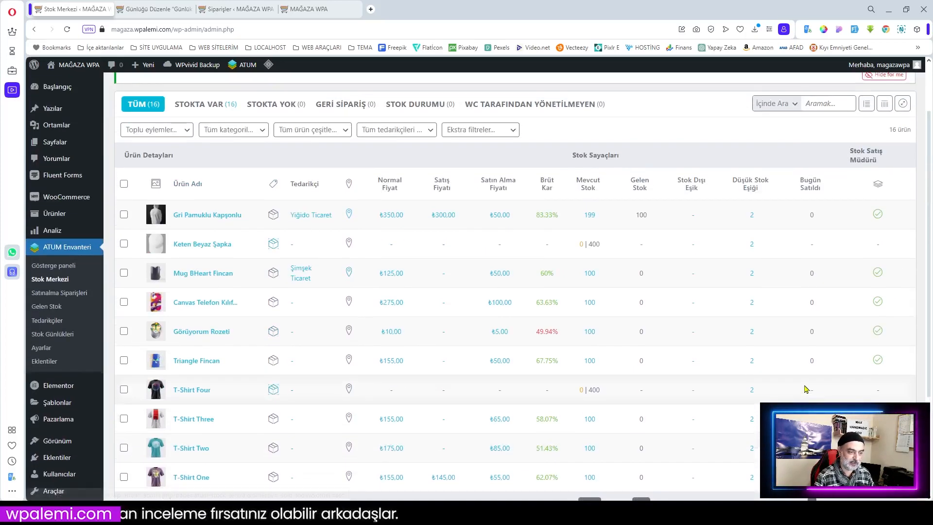
{"action": "scroll", "coordinate": [769, 381], "scroll_direction": "up", "scroll_amount": 2}
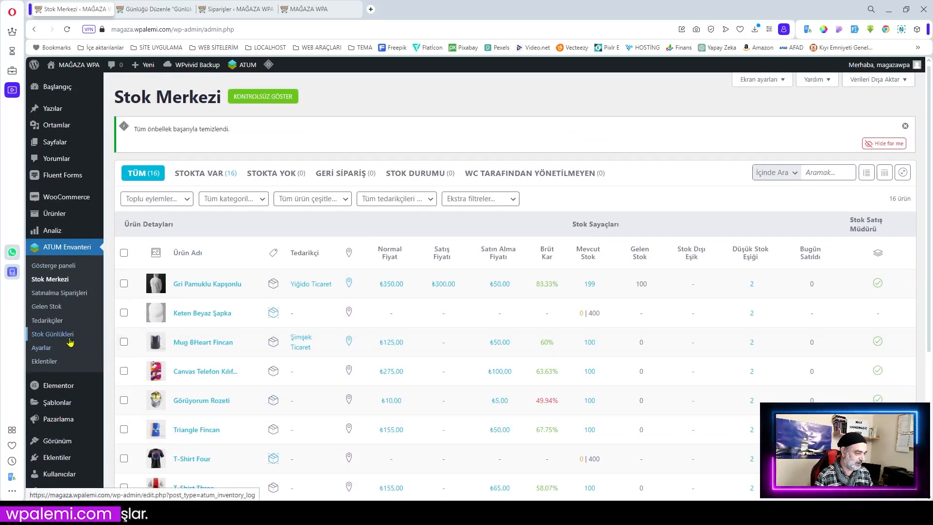
{"action": "left_click", "coordinate": [51, 335]}
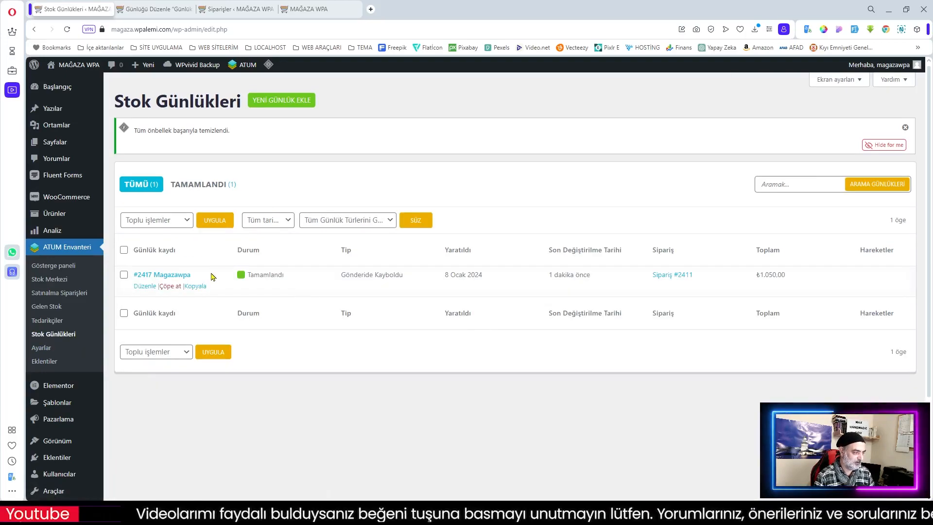